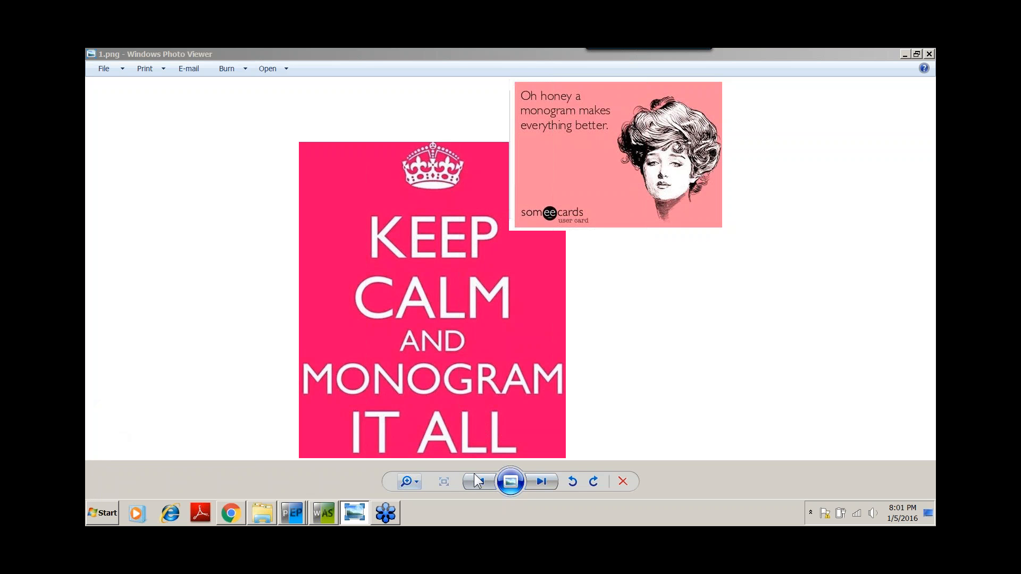
# Show the next picture, comparing the toolbars of both embroidery programs, and switch to the Design2 window of Perfect Embroidery Pro
pyautogui.click(538, 478)
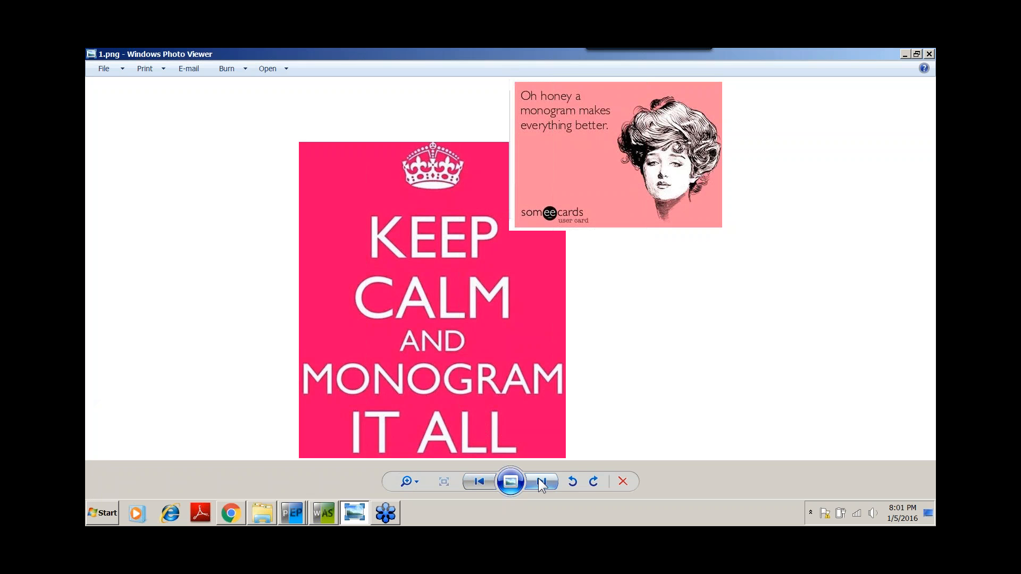
pyautogui.click(539, 478)
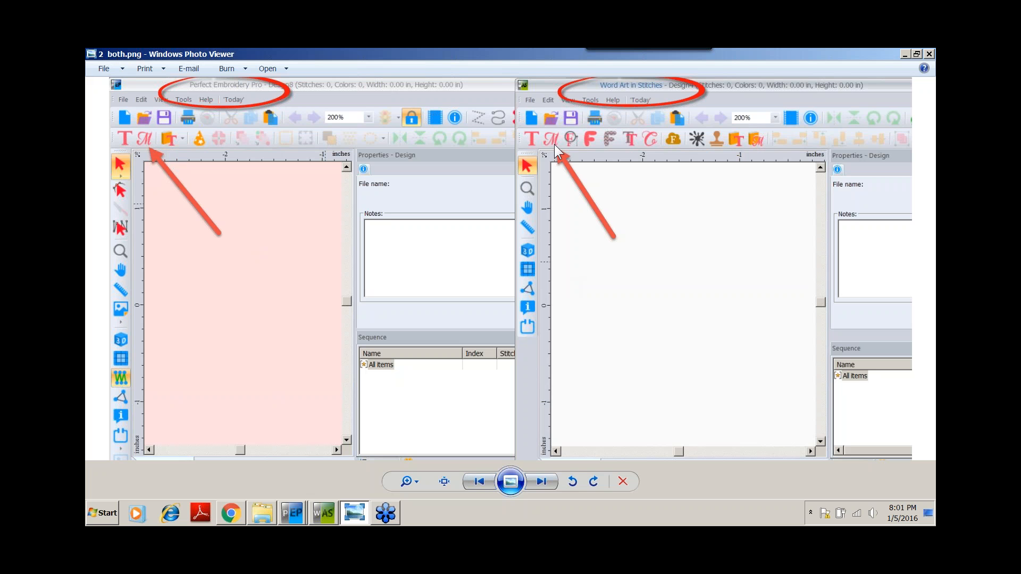
pyautogui.moveTo(285, 511)
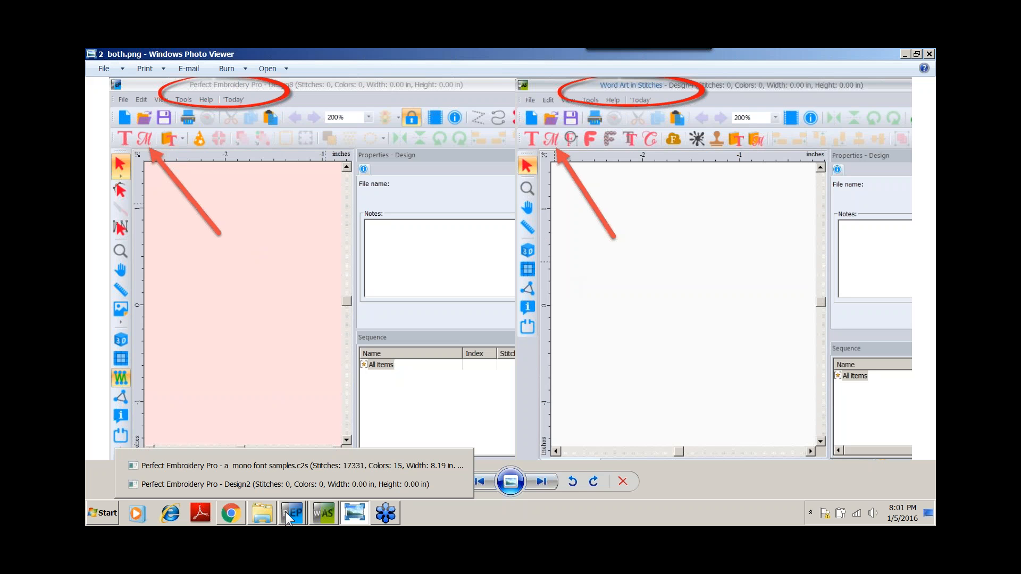
pyautogui.click(261, 484)
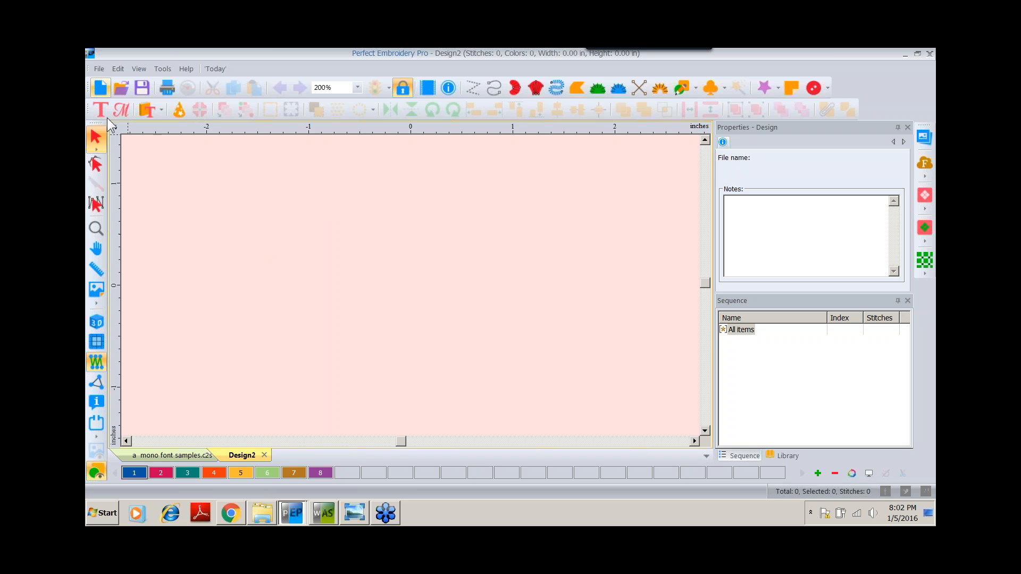
# Create a new blank design and place an ABC monogram near the middle of the canvas with the Monogram tool
pyautogui.click(100, 69)
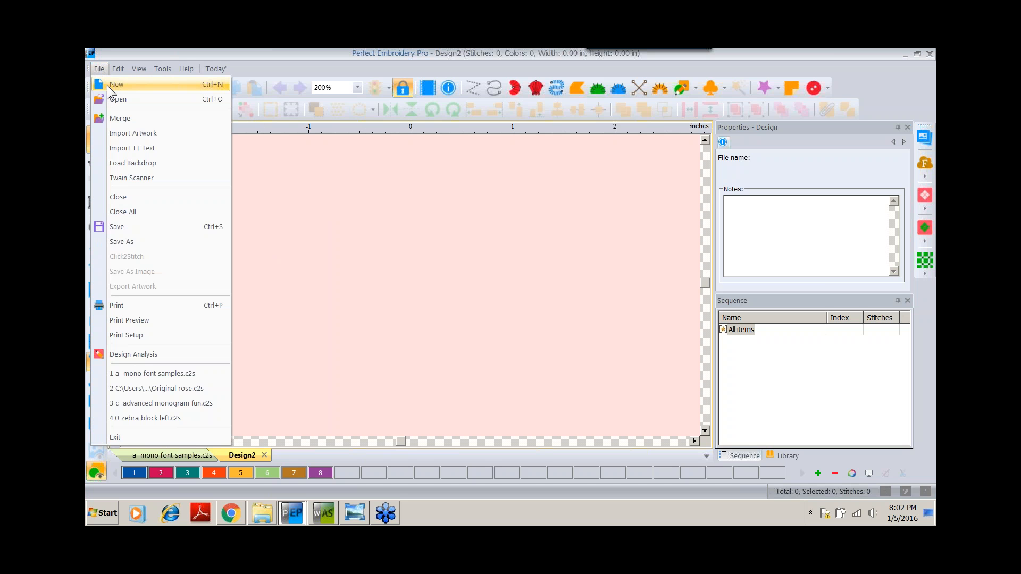
pyautogui.press('Escape')
pyautogui.hotkey('ctrl', 'n')
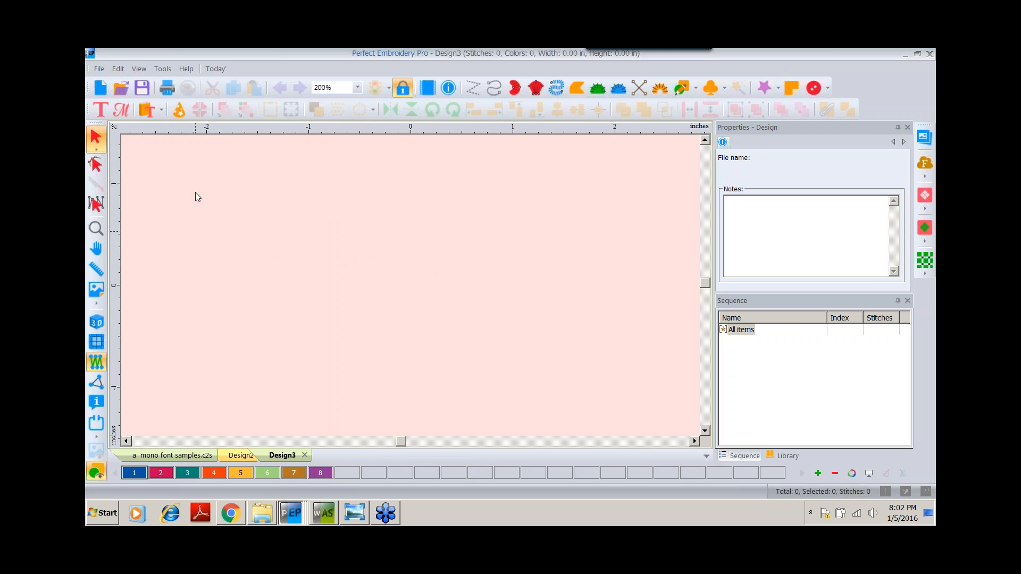
pyautogui.click(120, 109)
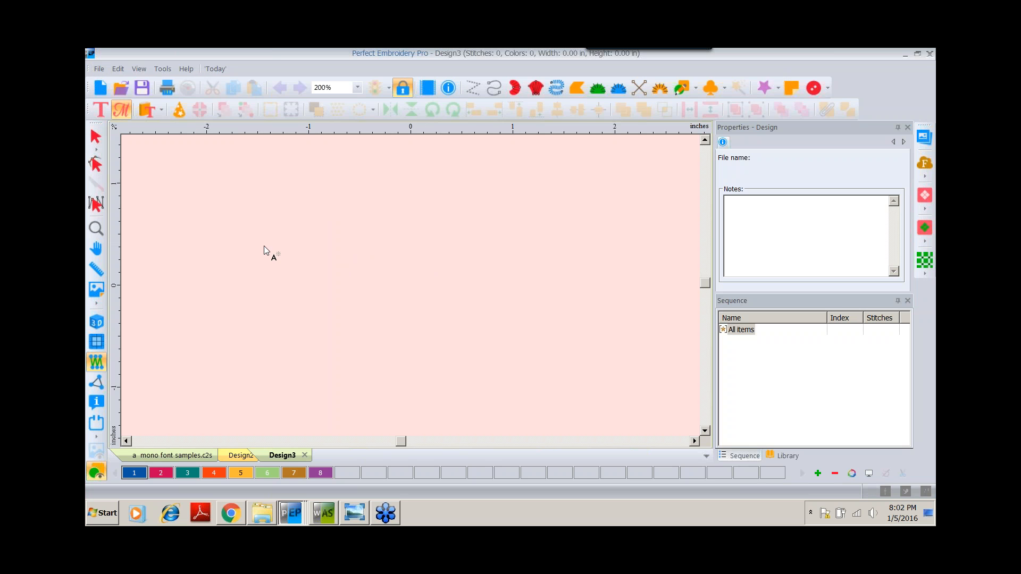
pyautogui.click(414, 298)
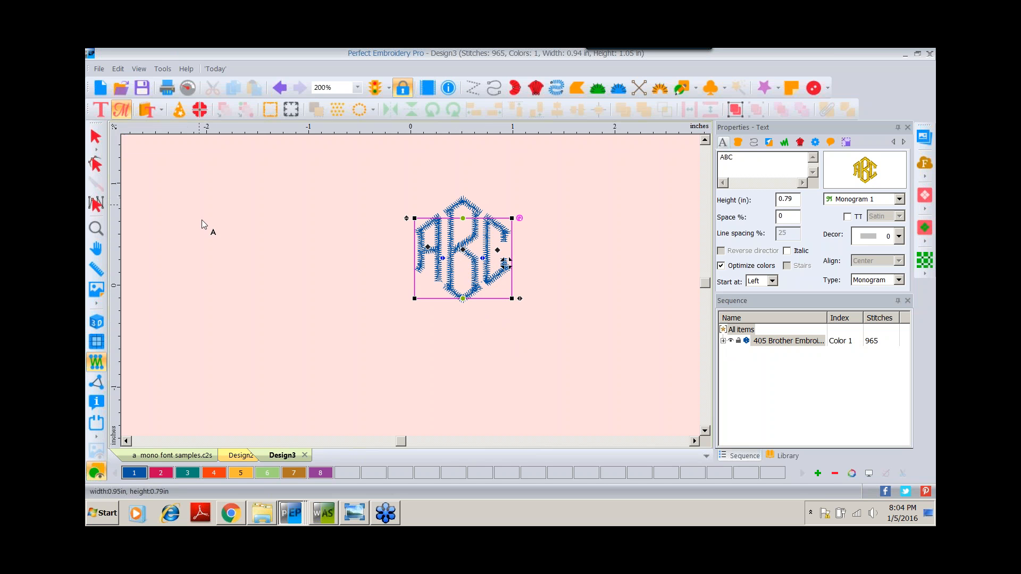
# Try moving the letter A up and the letter C down individually within the monogram, and undo both moves
pyautogui.click(97, 138)
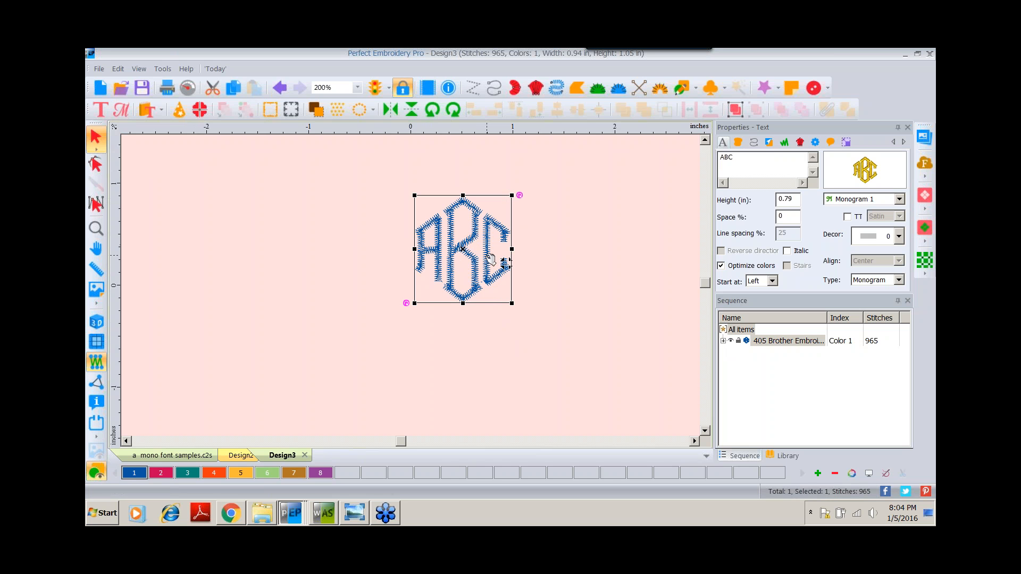
pyautogui.click(120, 110)
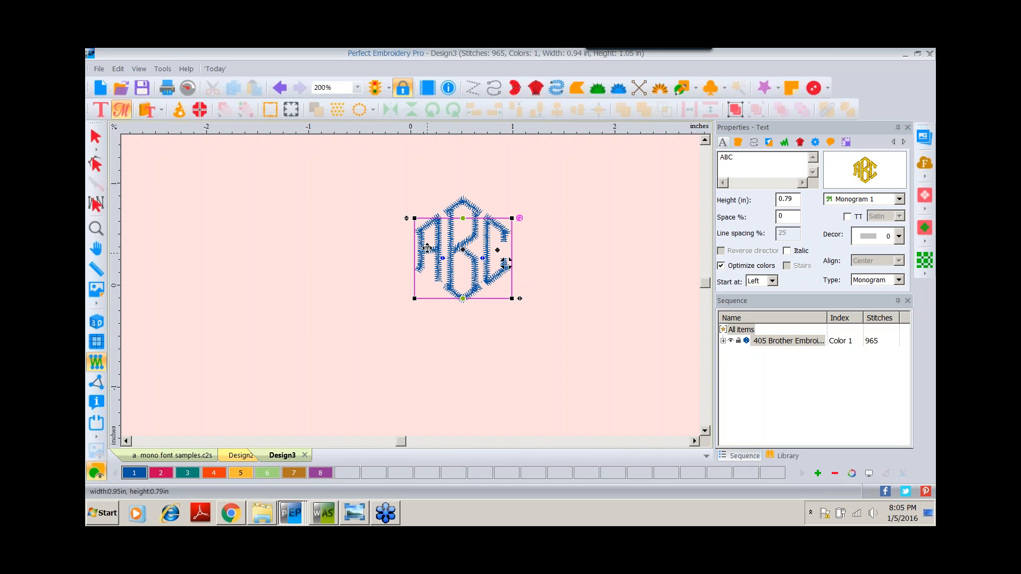
pyautogui.click(427, 247)
pyautogui.moveTo(429, 248); pyautogui.dragTo(435, 229)
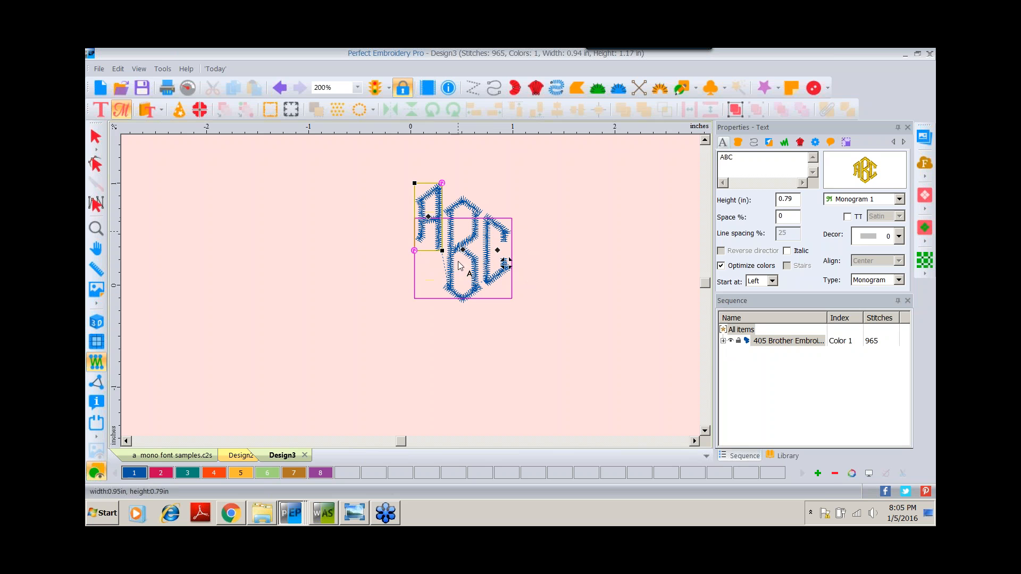
pyautogui.click(498, 251)
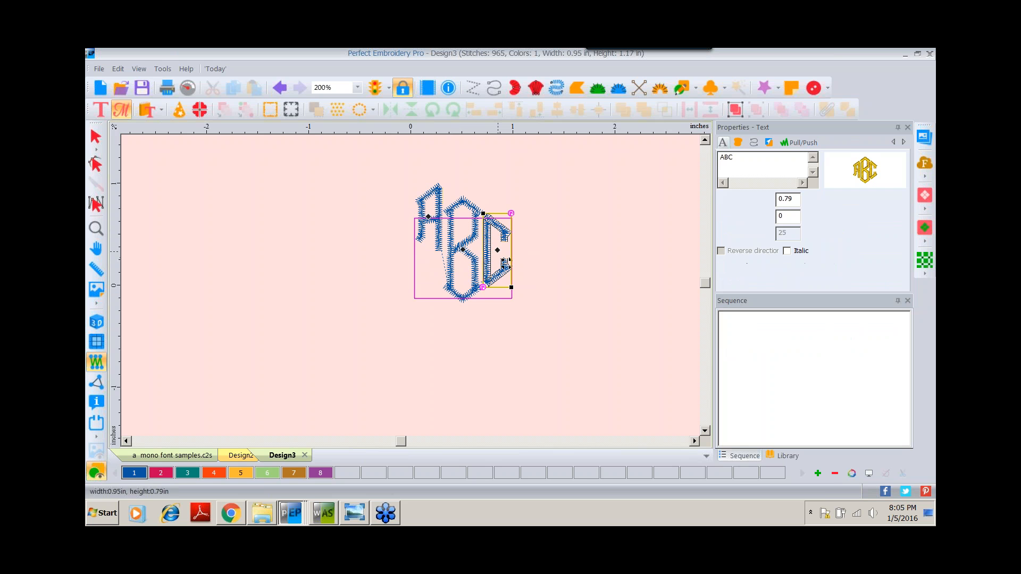
pyautogui.moveTo(497, 252); pyautogui.dragTo(501, 292)
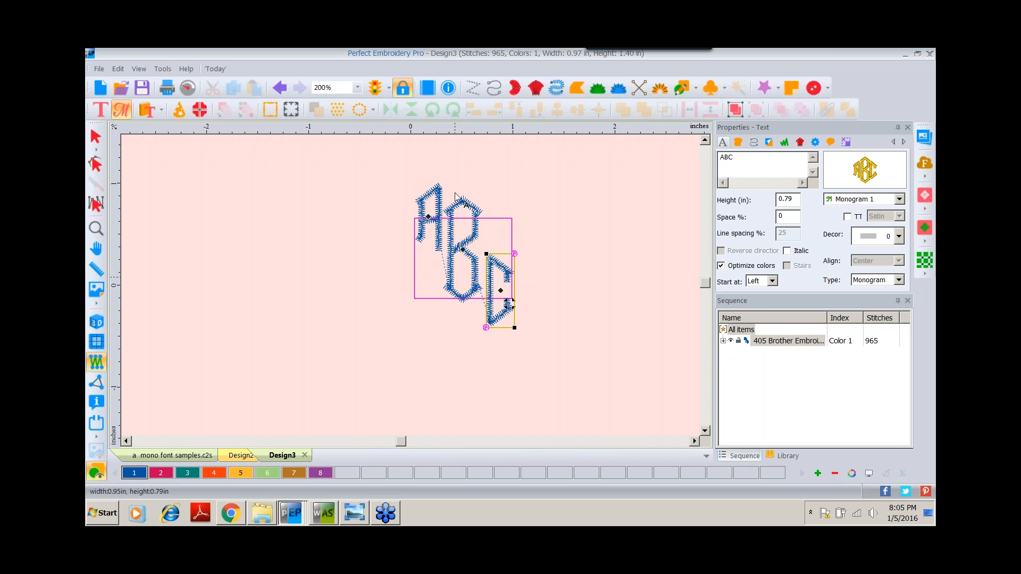
pyautogui.click(280, 88)
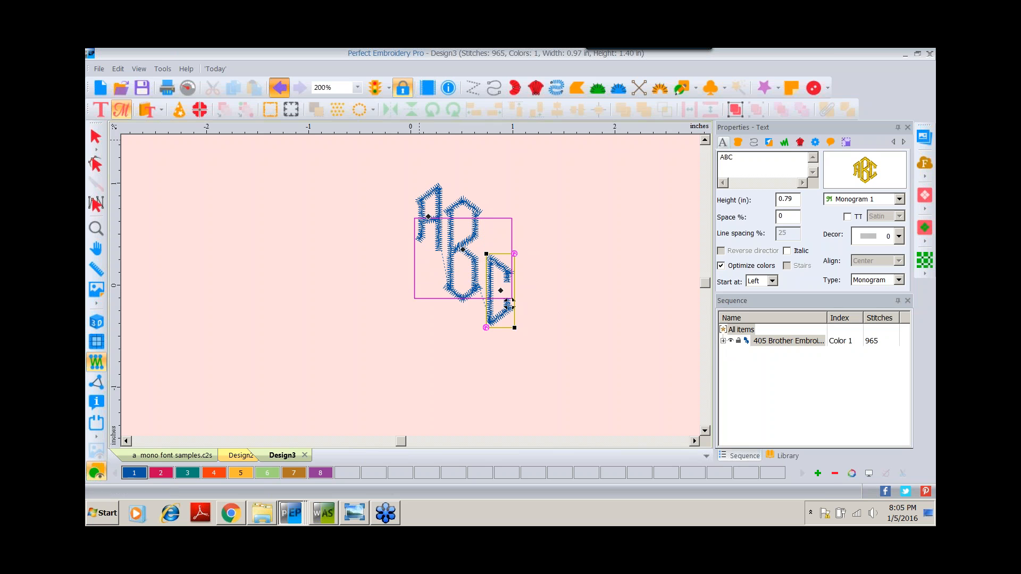
pyautogui.hotkey('ctrl', 'z')
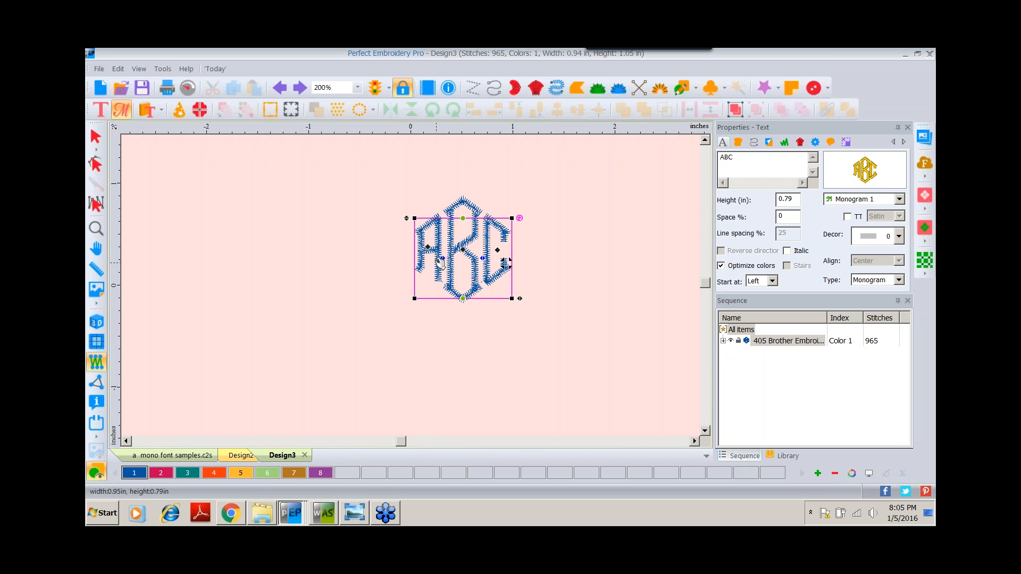
# Try widening the gap between A and B and the gap between B and C, undoing each spacing change
pyautogui.moveTo(505, 263); pyautogui.dragTo(532, 262)
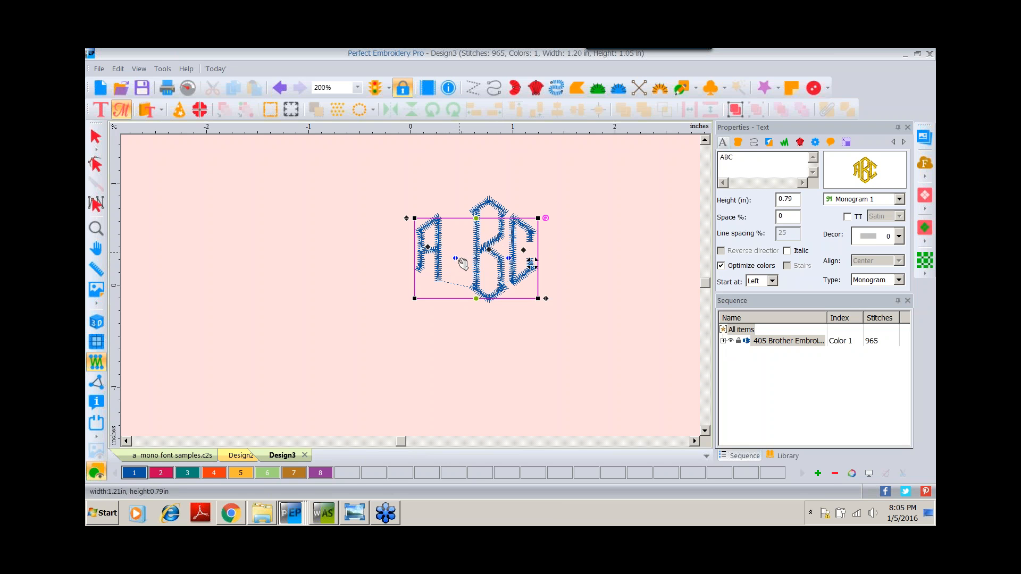
pyautogui.click(279, 87)
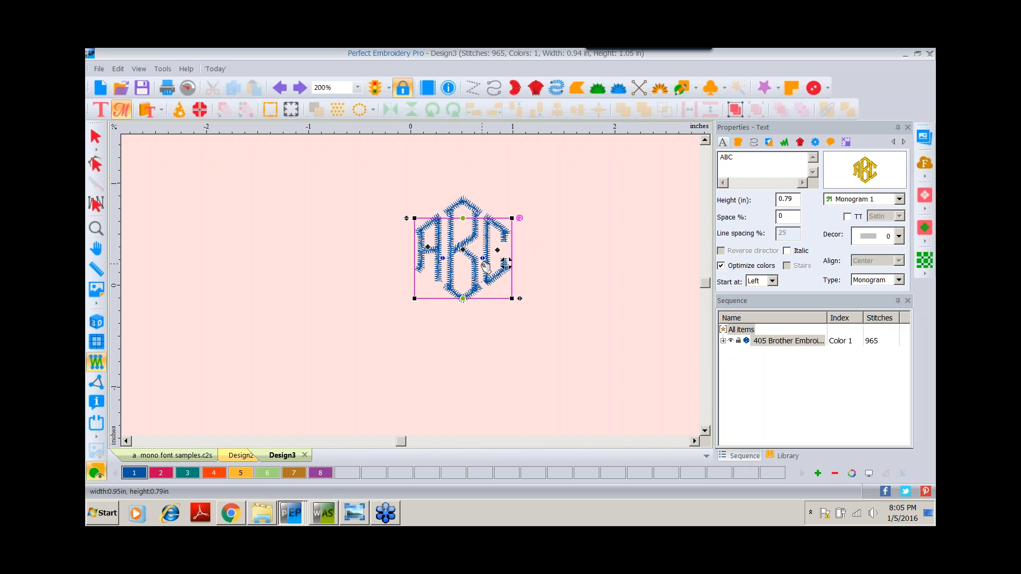
pyautogui.moveTo(483, 258); pyautogui.dragTo(516, 257)
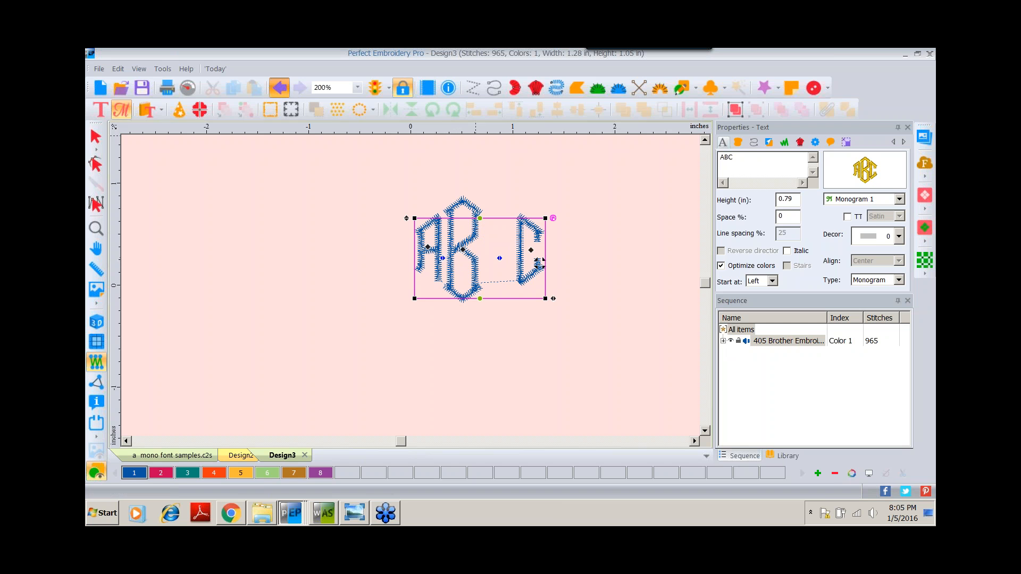
pyautogui.click(280, 91)
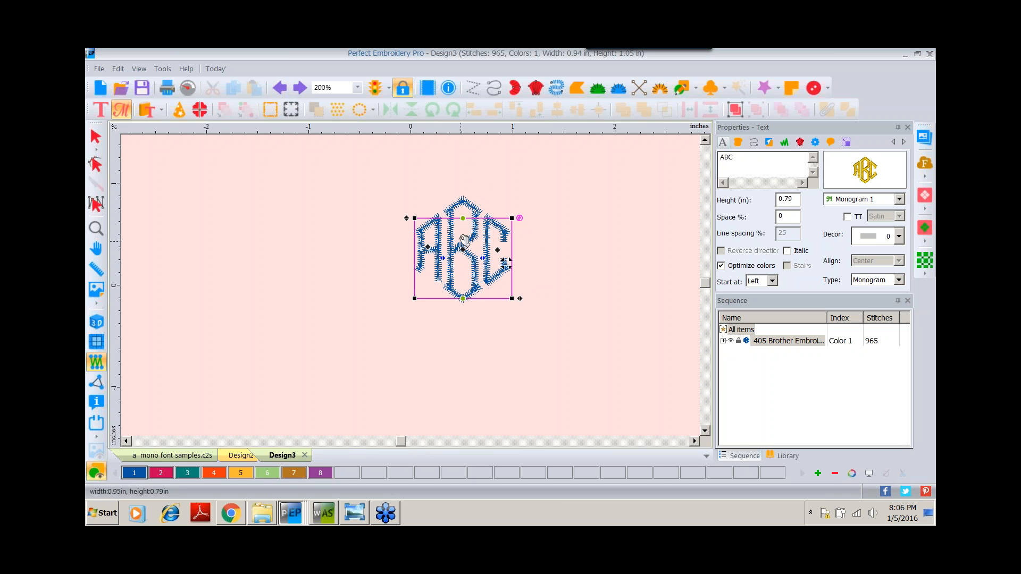
# Move the whole ABC monogram about 0.75 in to the left and slightly down on the canvas
pyautogui.moveTo(457, 241); pyautogui.dragTo(404, 243)
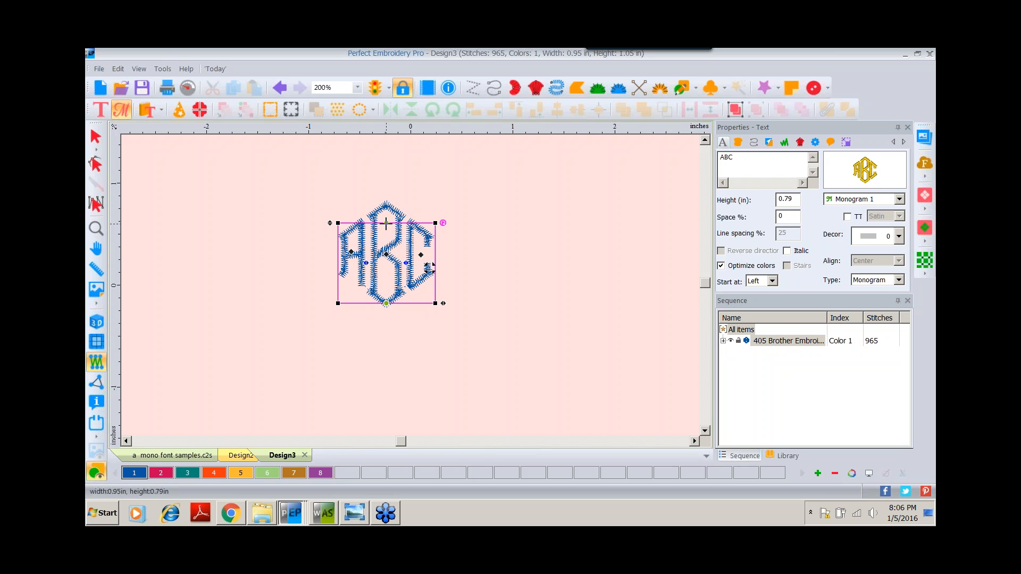
# Try arching the monogram's top edge upward and its bottom edge downward, undoing each envelope change
pyautogui.moveTo(386, 223); pyautogui.dragTo(377, 181)
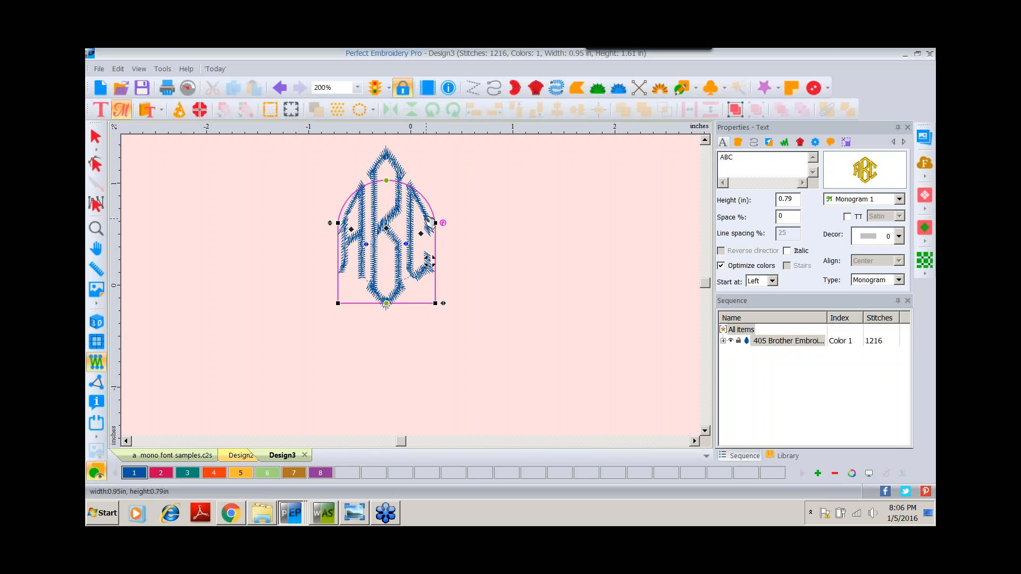
pyautogui.click(279, 87)
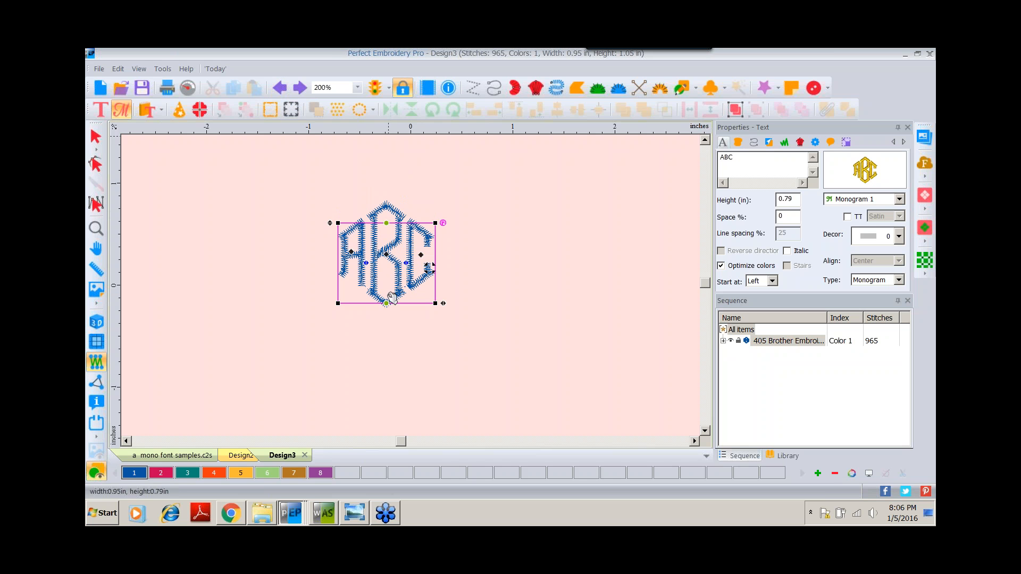
pyautogui.moveTo(387, 303); pyautogui.dragTo(387, 359)
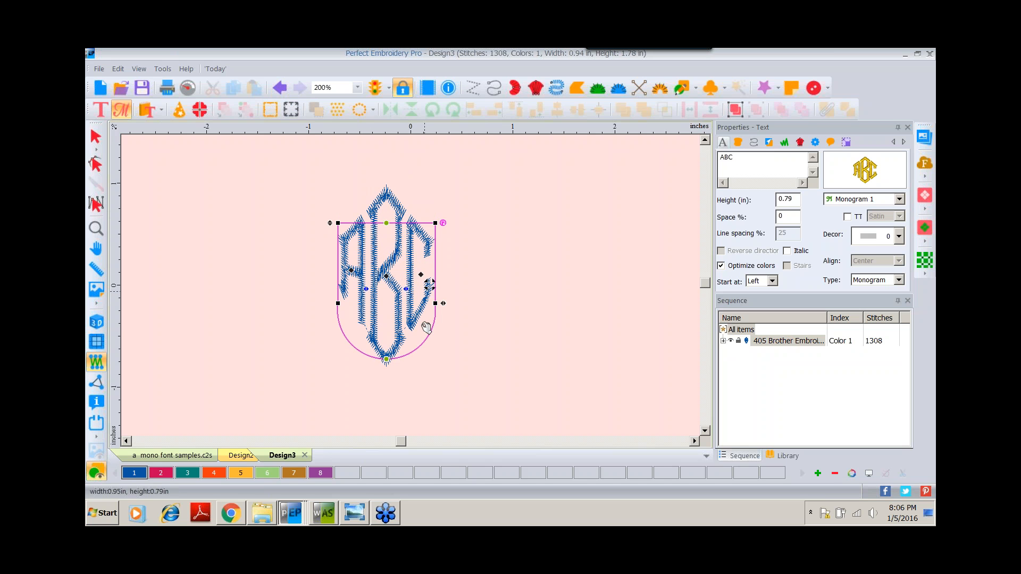
pyautogui.click(279, 90)
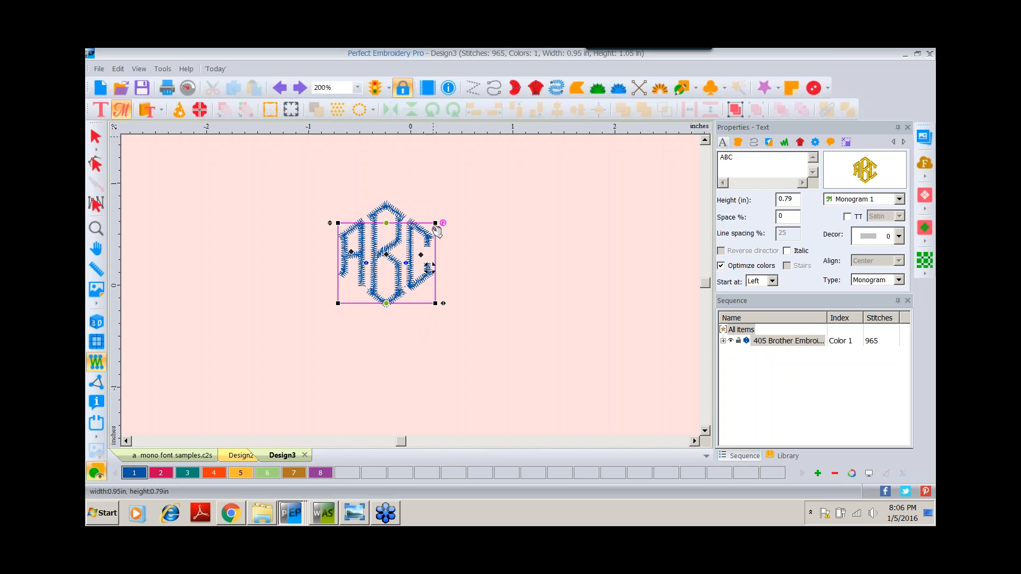
# Try flaring the monogram's envelope by raising its upper corners and lowering its lower-right corner, undoing all the corner changes
pyautogui.moveTo(436, 222); pyautogui.dragTo(435, 155)
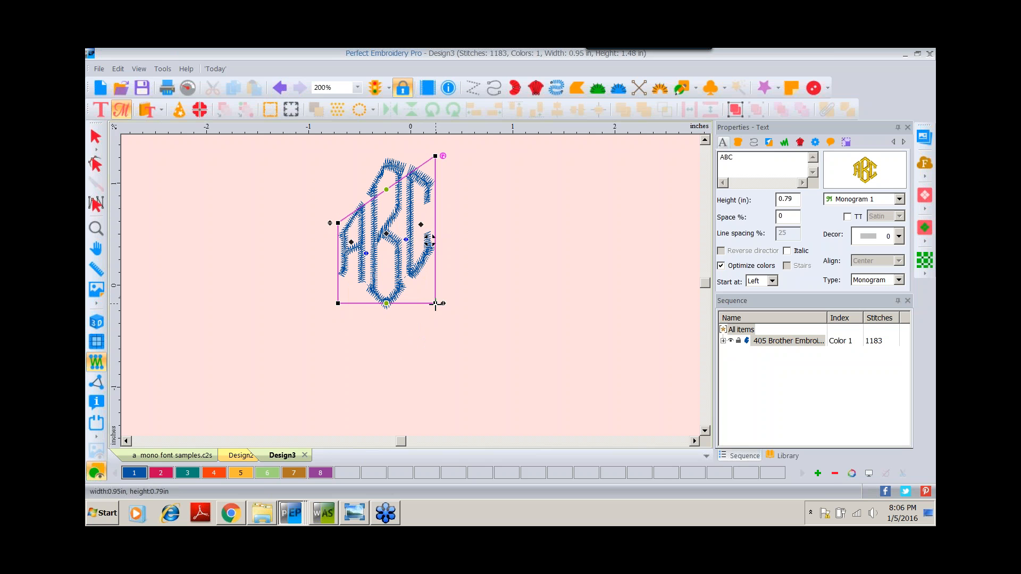
pyautogui.moveTo(435, 303); pyautogui.dragTo(436, 369)
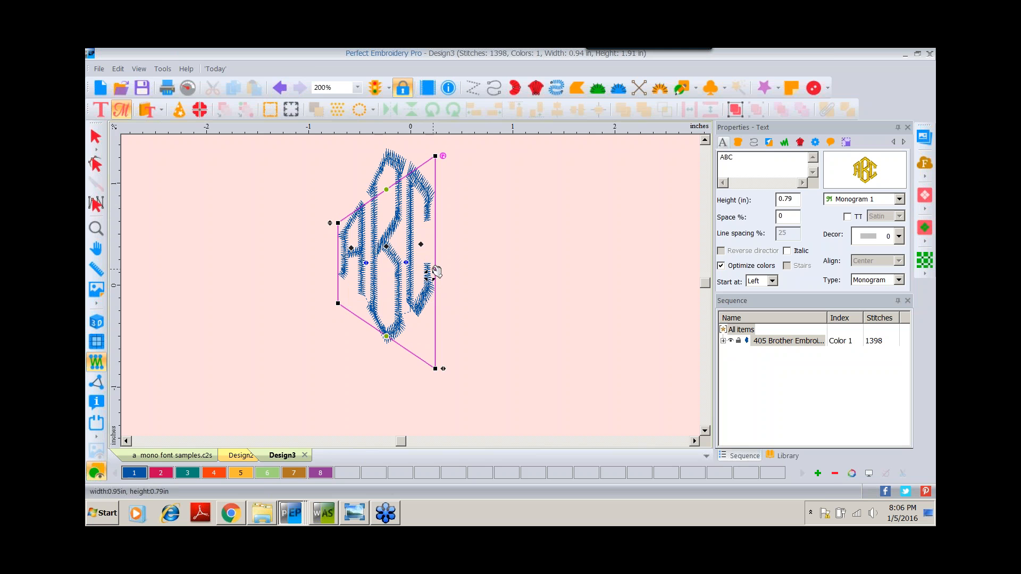
pyautogui.click(279, 88)
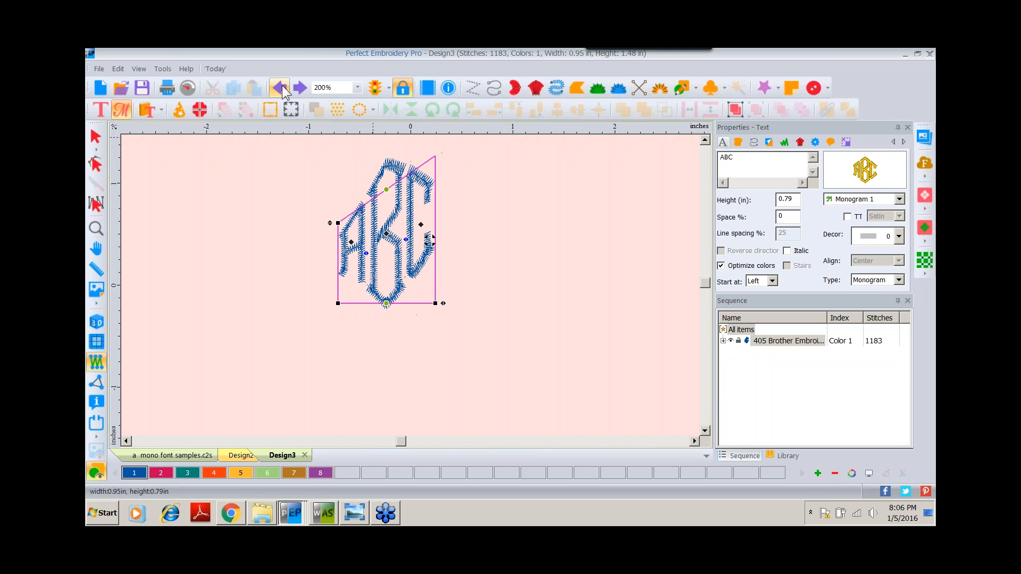
pyautogui.click(278, 88)
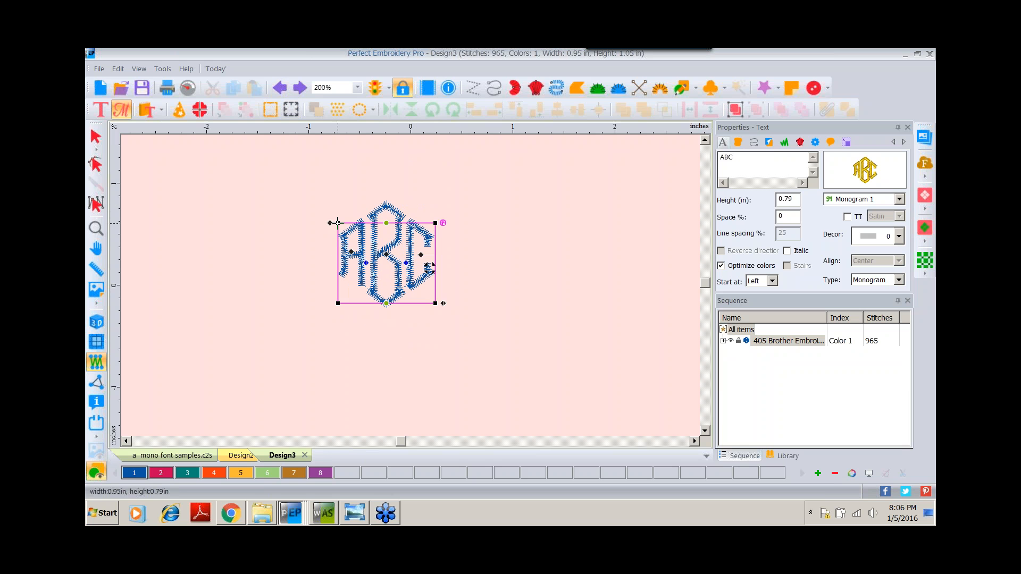
pyautogui.moveTo(338, 222); pyautogui.dragTo(338, 151)
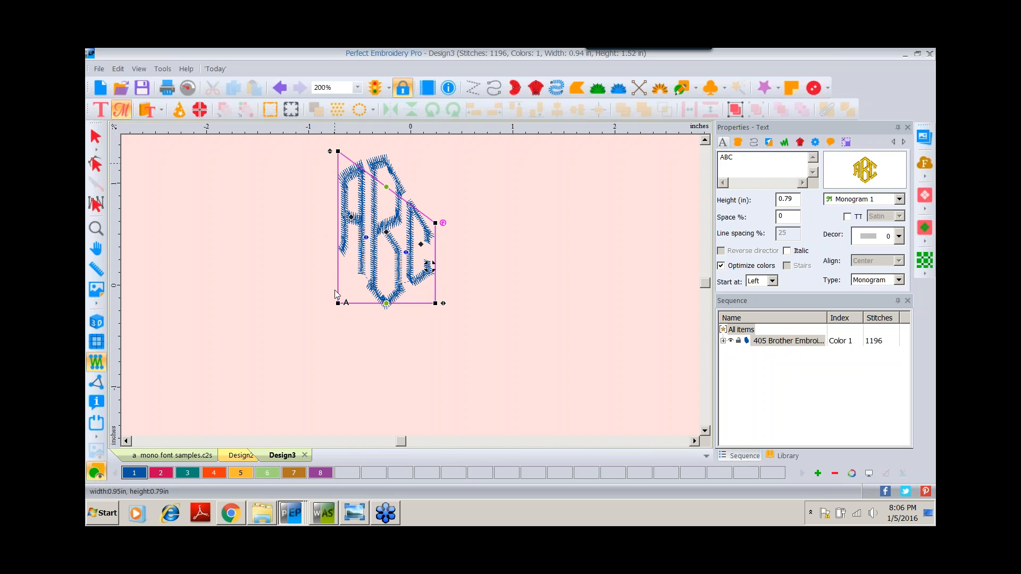
pyautogui.click(278, 89)
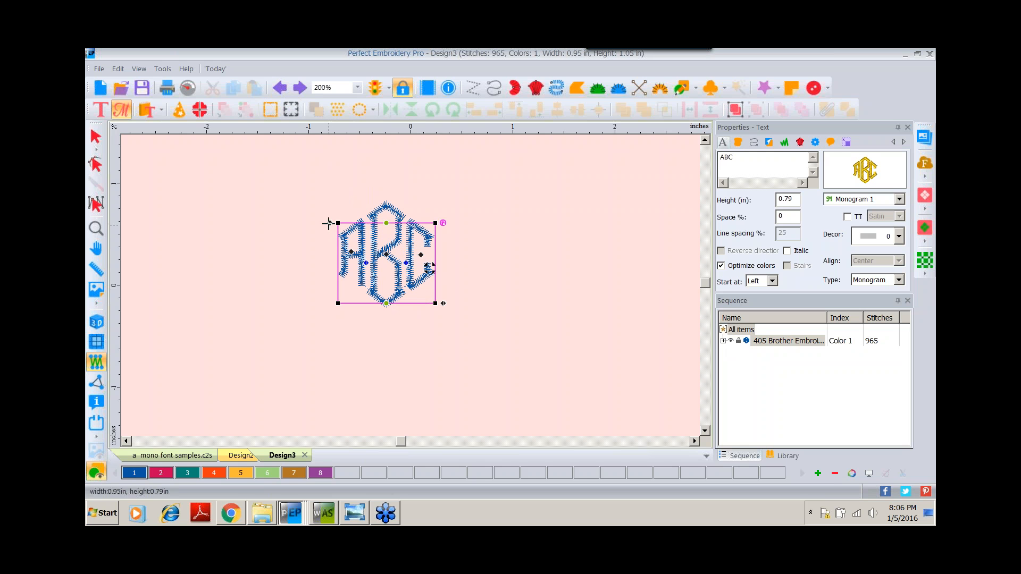
# Try scaling the monogram proportionally to about 1.26 in high and stretching only its width to about 1.85 in, undoing each resize
pyautogui.moveTo(327, 224); pyautogui.dragTo(329, 176)
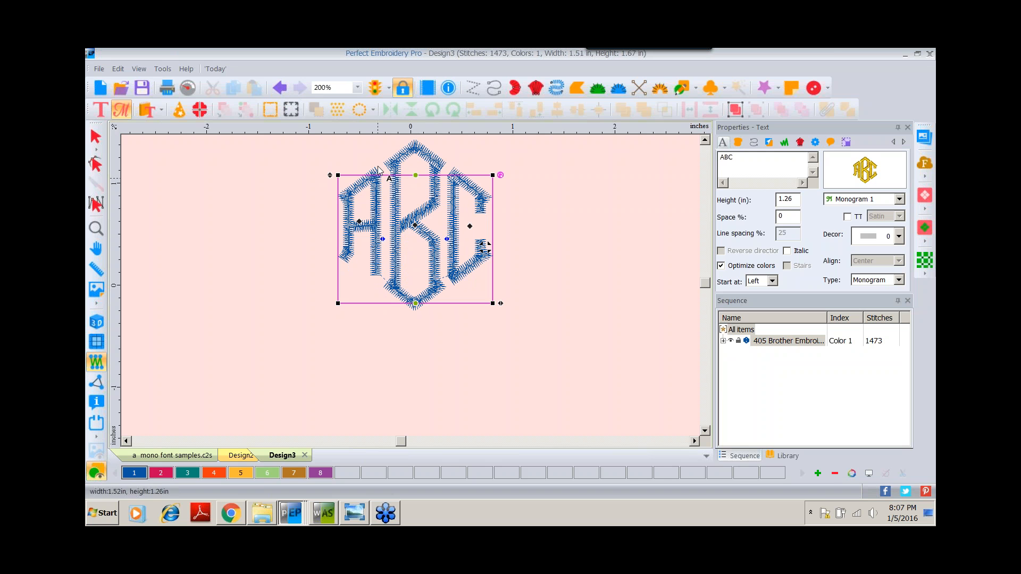
pyautogui.click(279, 88)
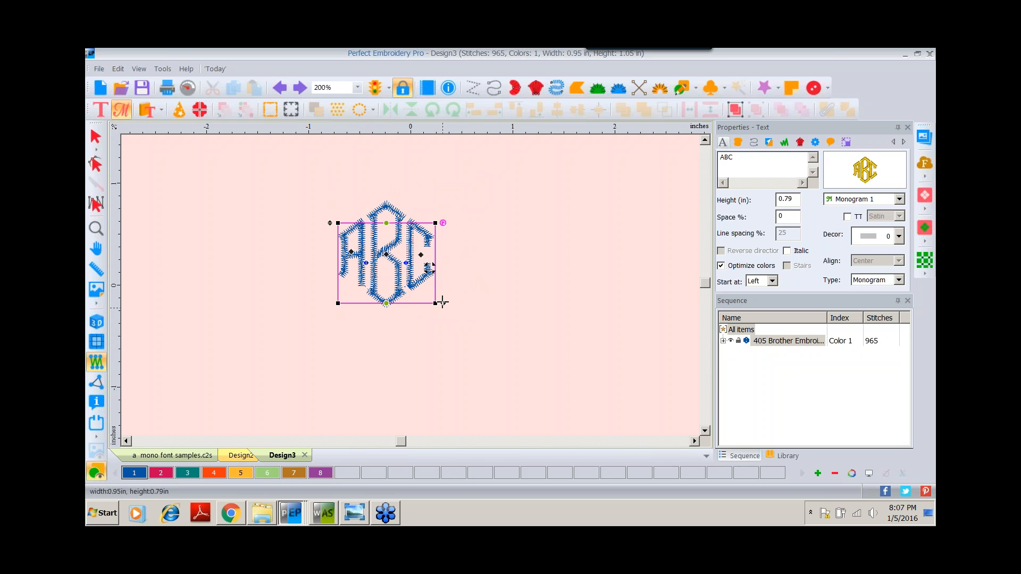
pyautogui.moveTo(442, 302); pyautogui.dragTo(529, 303)
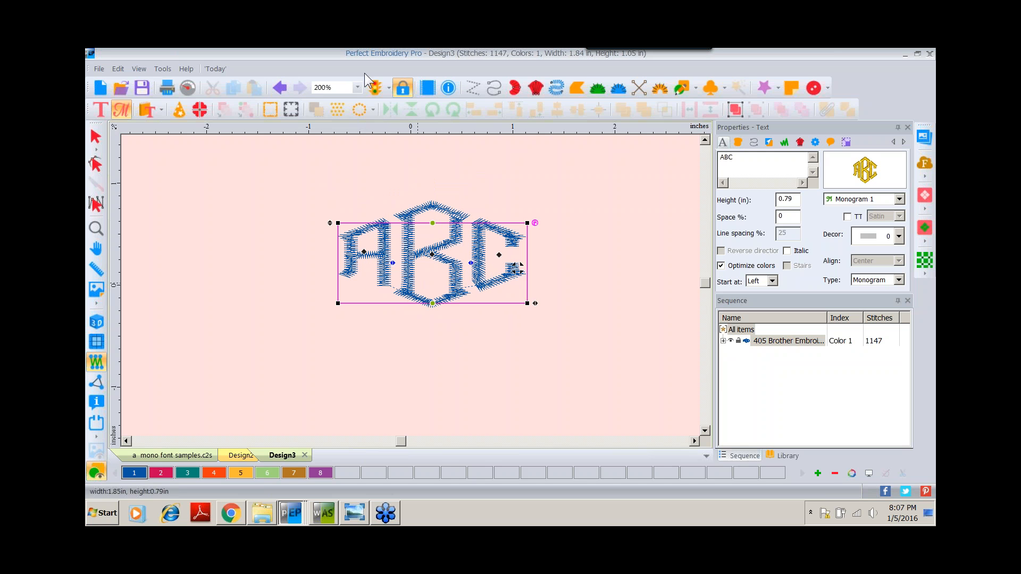
pyautogui.click(280, 87)
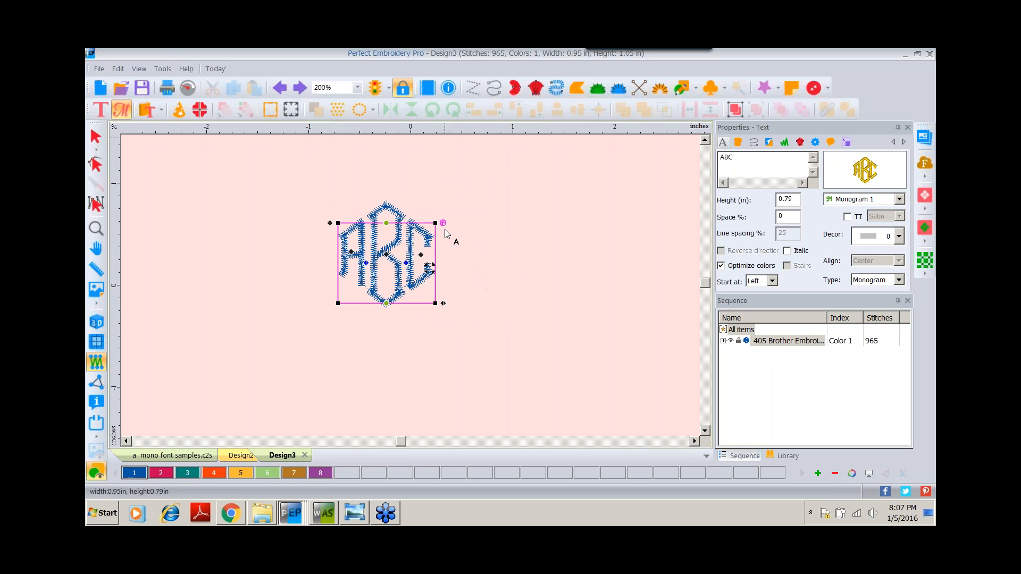
# Rotate the whole ABC monogram clockwise by about 63.5 degrees
pyautogui.moveTo(443, 221); pyautogui.dragTo(484, 297)
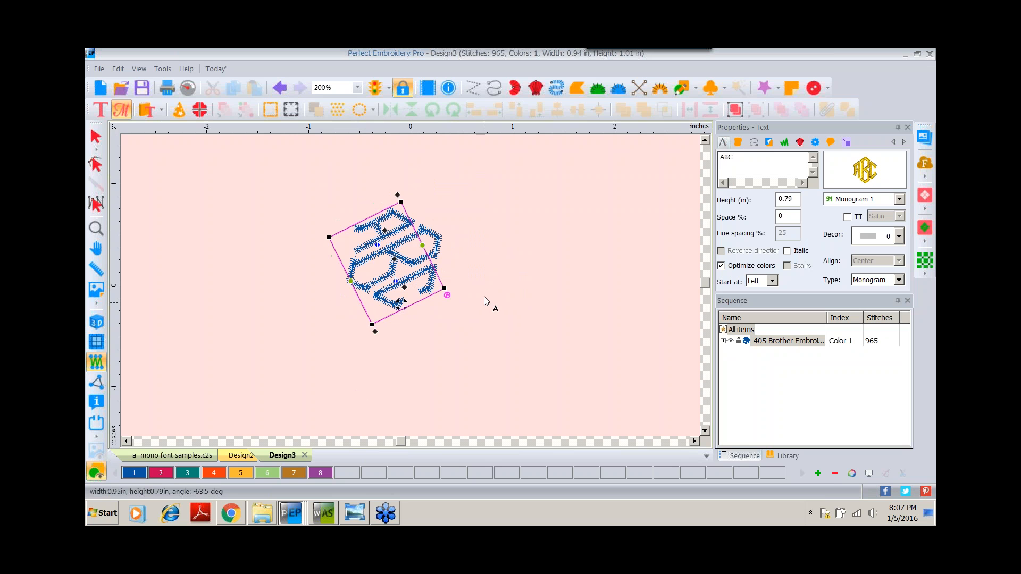
# Undo the monogram's rotation and enlarge the text properties area to reveal its lower settings
pyautogui.click(280, 88)
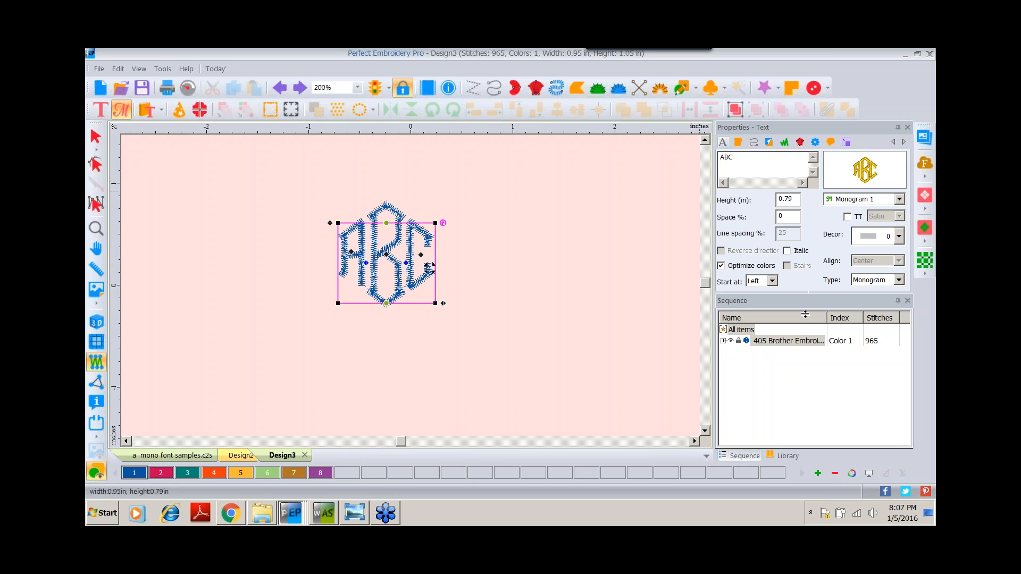
pyautogui.moveTo(806, 314); pyautogui.dragTo(805, 334)
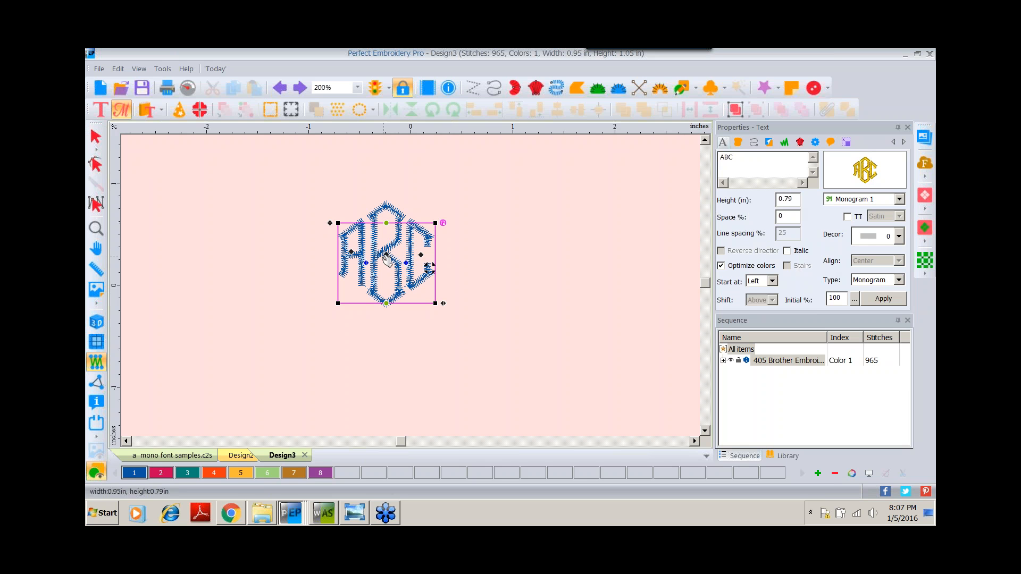
# Try setting the monogram's letter spacing to 15%, undoing the change
pyautogui.doubleClick(792, 216)
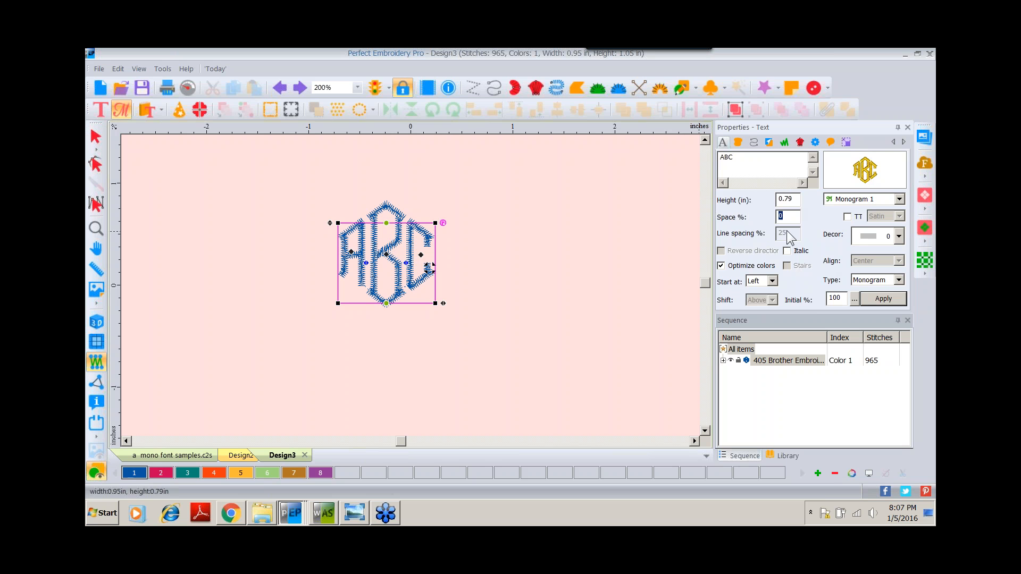
pyautogui.write('15')
pyautogui.click(884, 299)
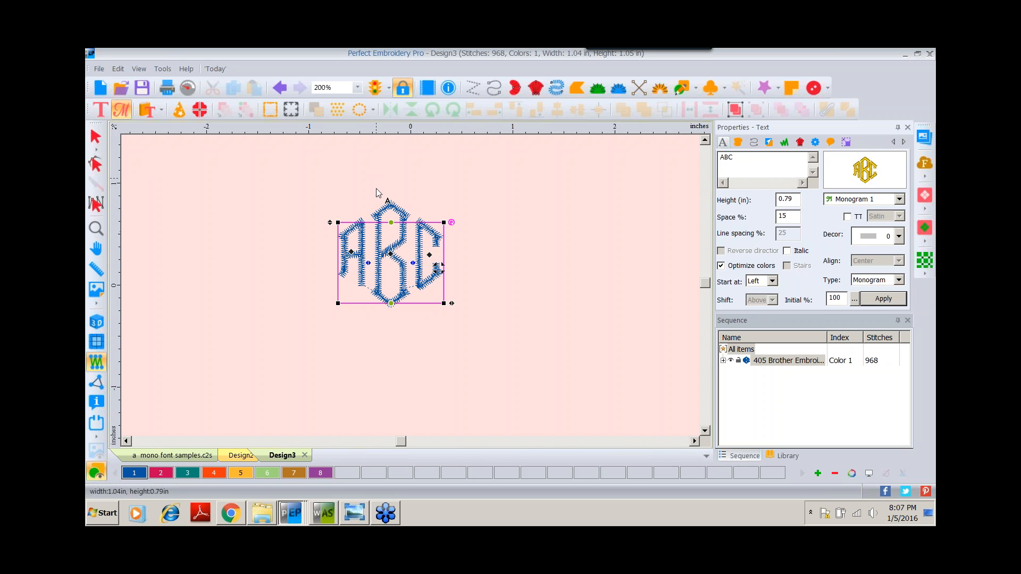
pyautogui.click(279, 88)
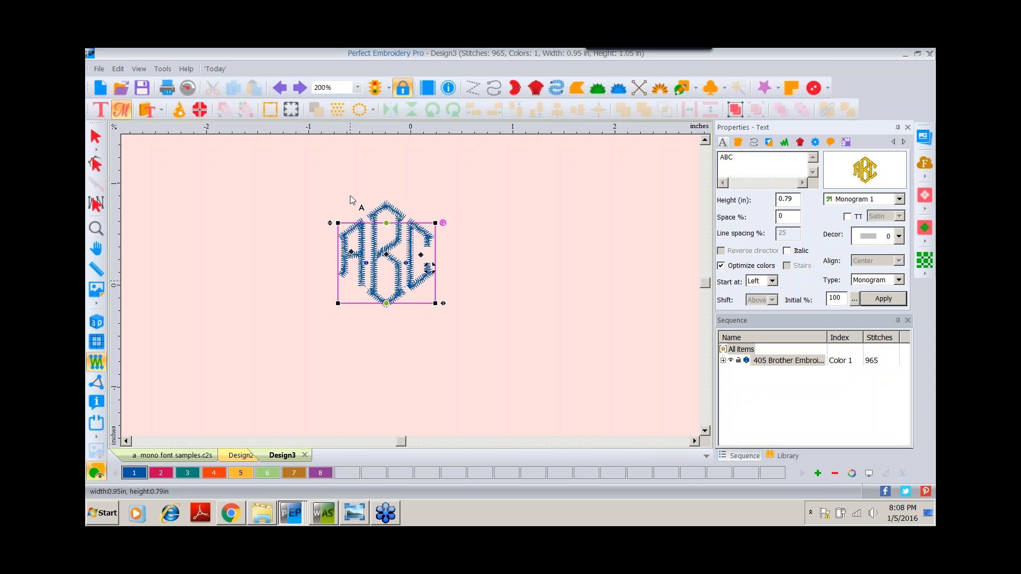
# Select the ABC monogram and move it to the left part of the design area
pyautogui.click(96, 136)
pyautogui.click(383, 252)
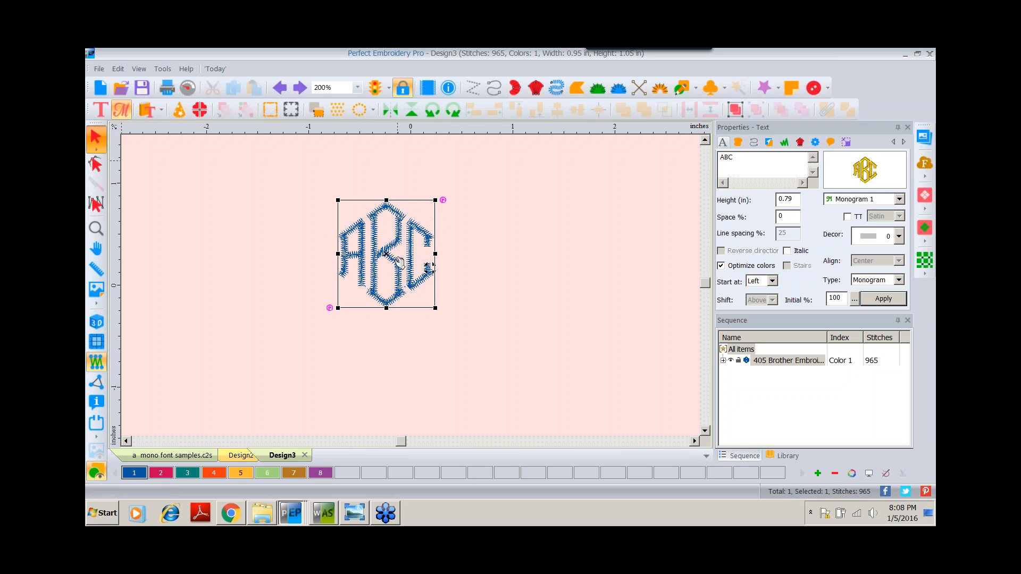
pyautogui.moveTo(383, 252); pyautogui.dragTo(236, 275)
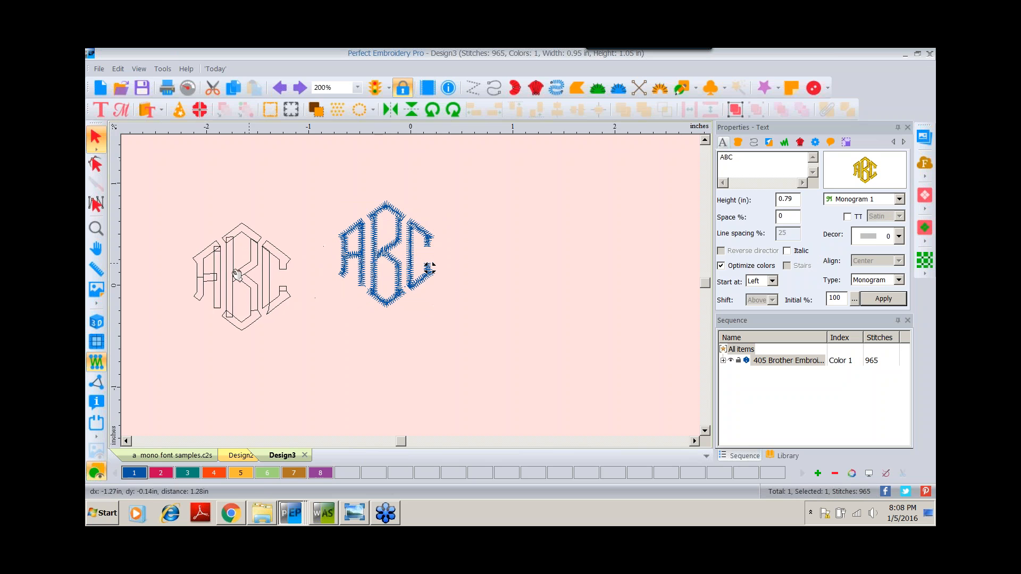
# Copy the monogram and paste two duplicates, placing them in a row to the right of the original
pyautogui.click(233, 89)
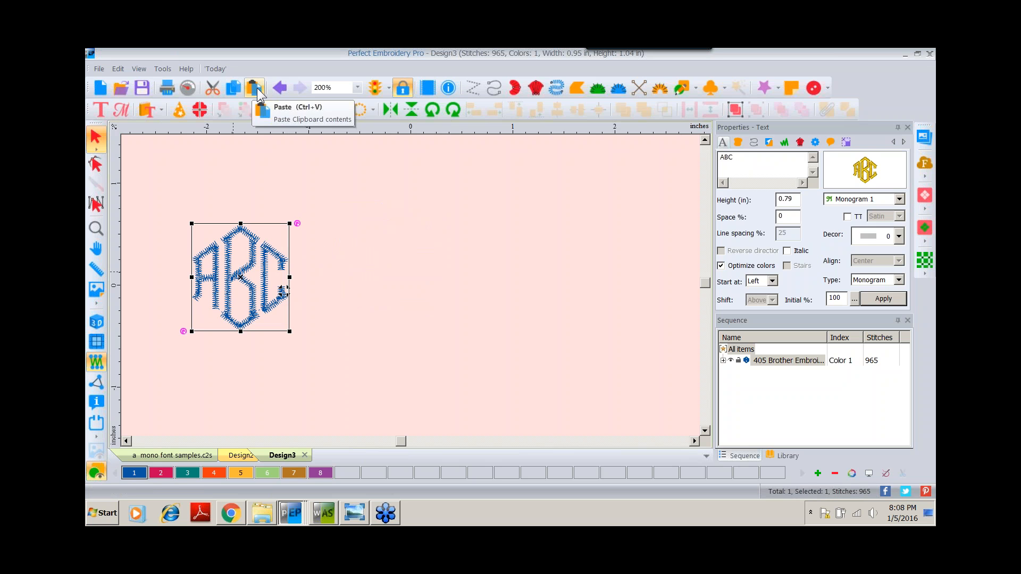
pyautogui.click(254, 88)
pyautogui.moveTo(242, 278); pyautogui.dragTo(406, 277)
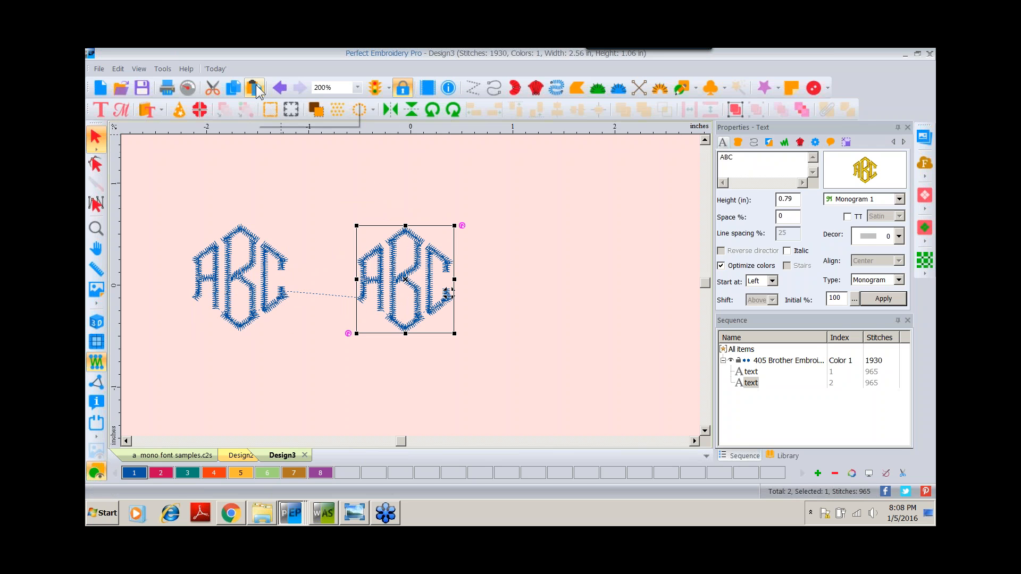
pyautogui.click(256, 90)
pyautogui.moveTo(277, 278); pyautogui.dragTo(585, 277)
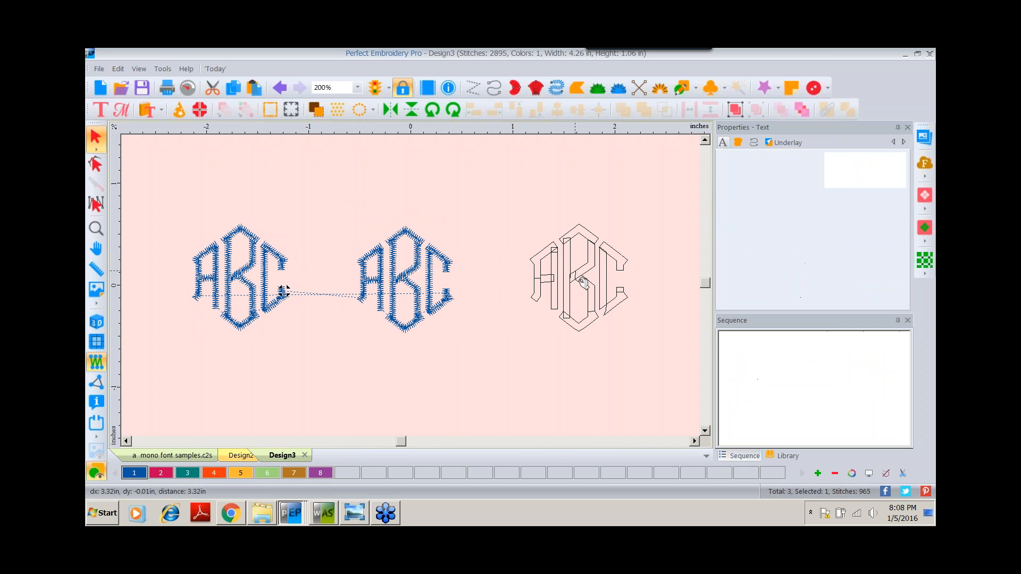
# Recolor the middle monogram with thread color 2 and change its font to Circle Monogram
pyautogui.click(397, 282)
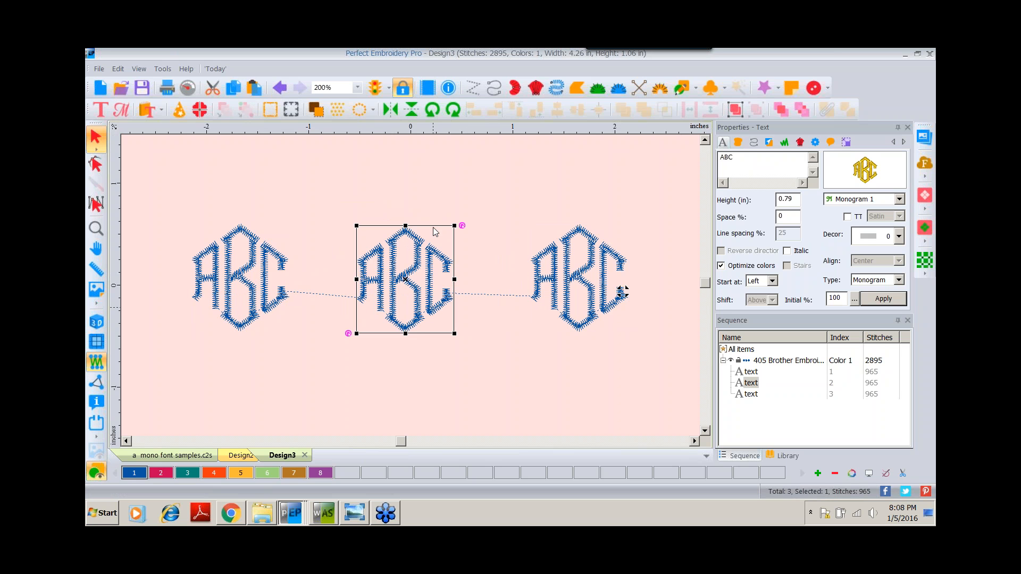
pyautogui.click(162, 473)
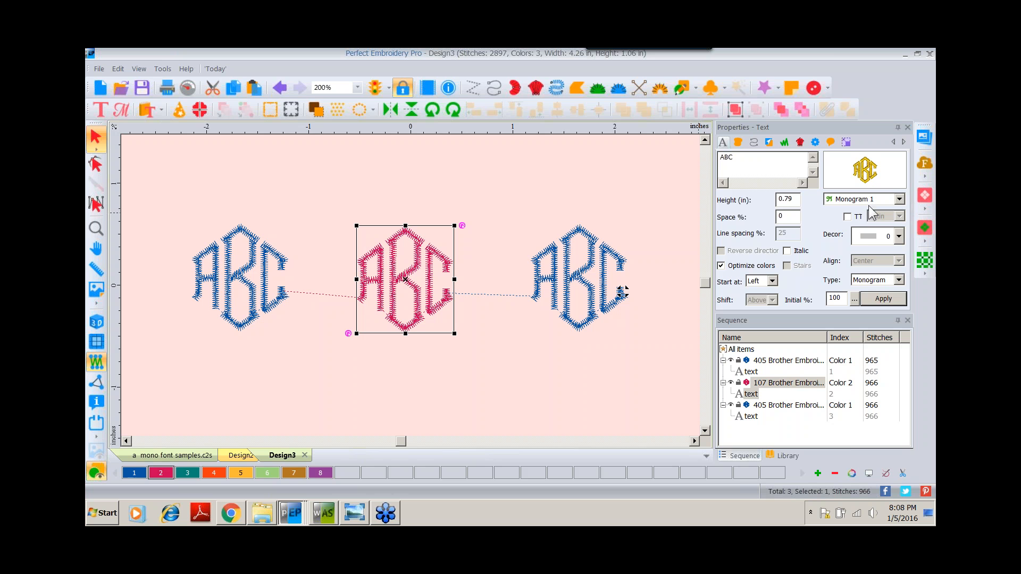
pyautogui.click(900, 199)
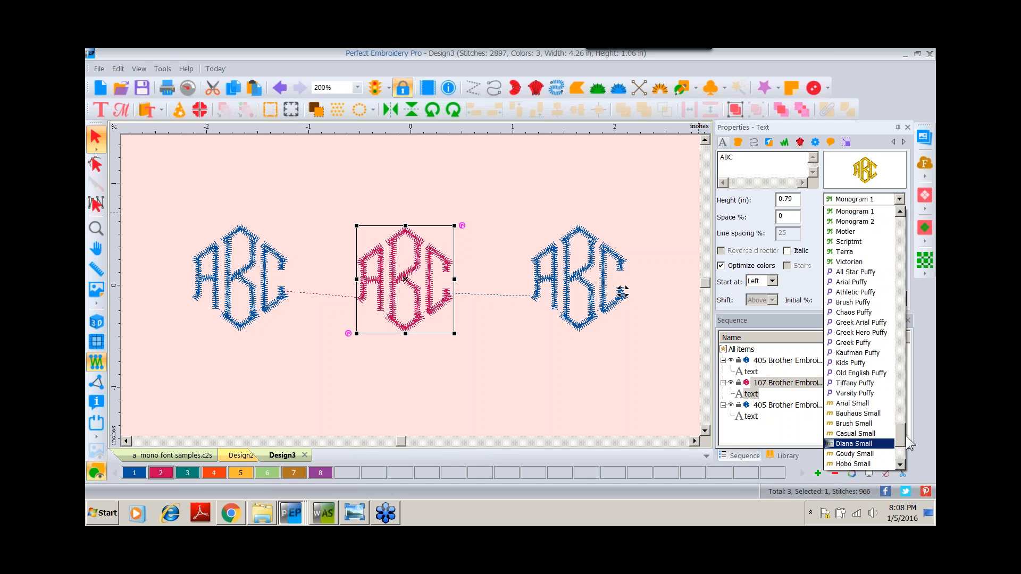
pyautogui.scroll(5, 902, 432)
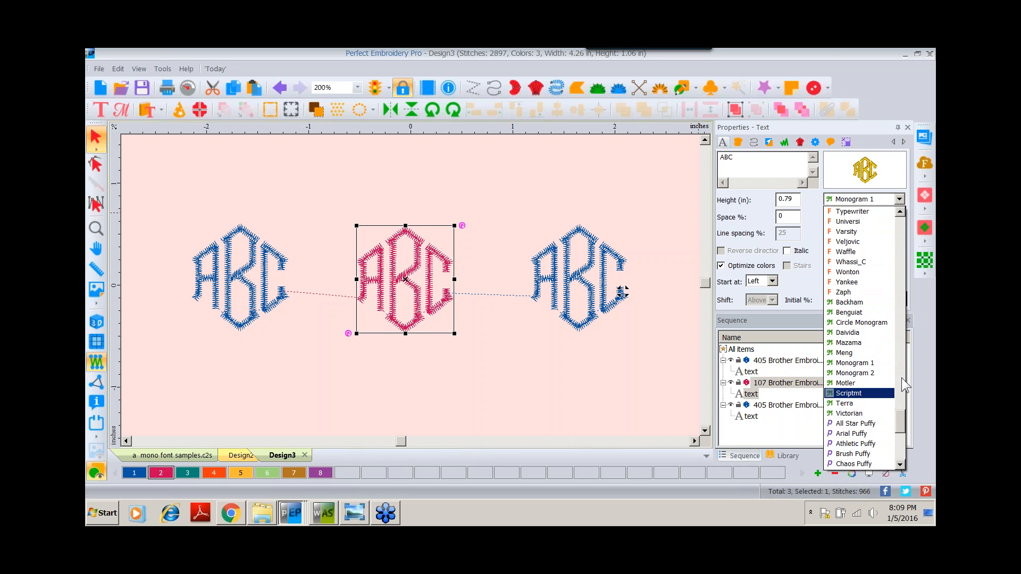
pyautogui.click(874, 323)
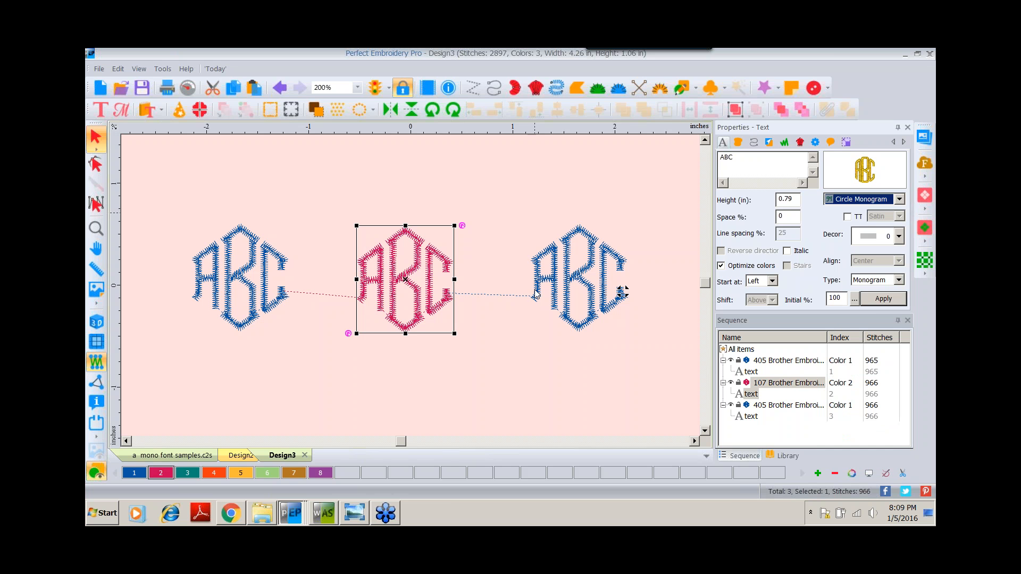
pyautogui.click(880, 299)
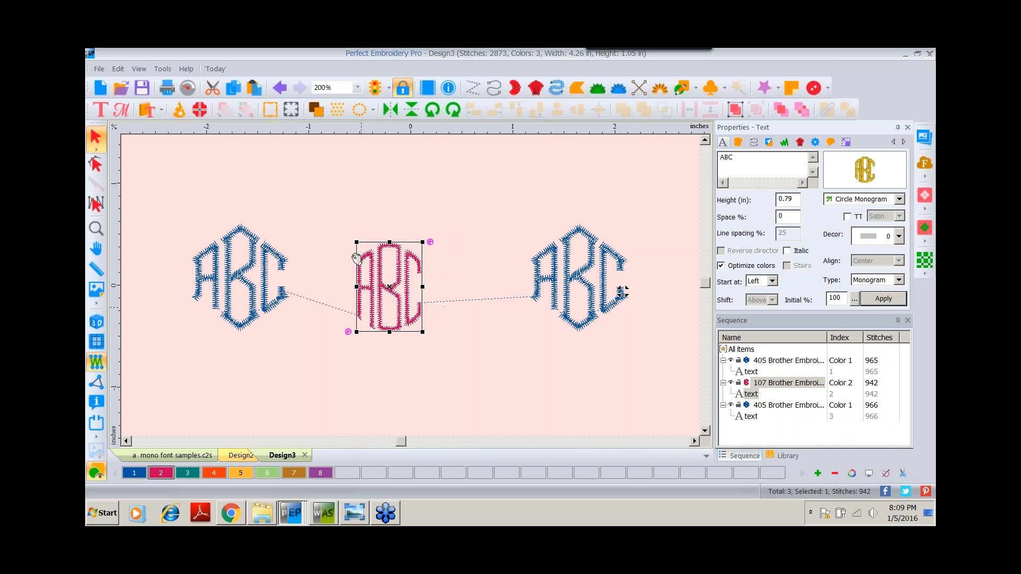
# Turn on the 3D stitch view and center the pink monogram between the two blue ones
pyautogui.click(96, 324)
pyautogui.moveTo(392, 292); pyautogui.dragTo(421, 283)
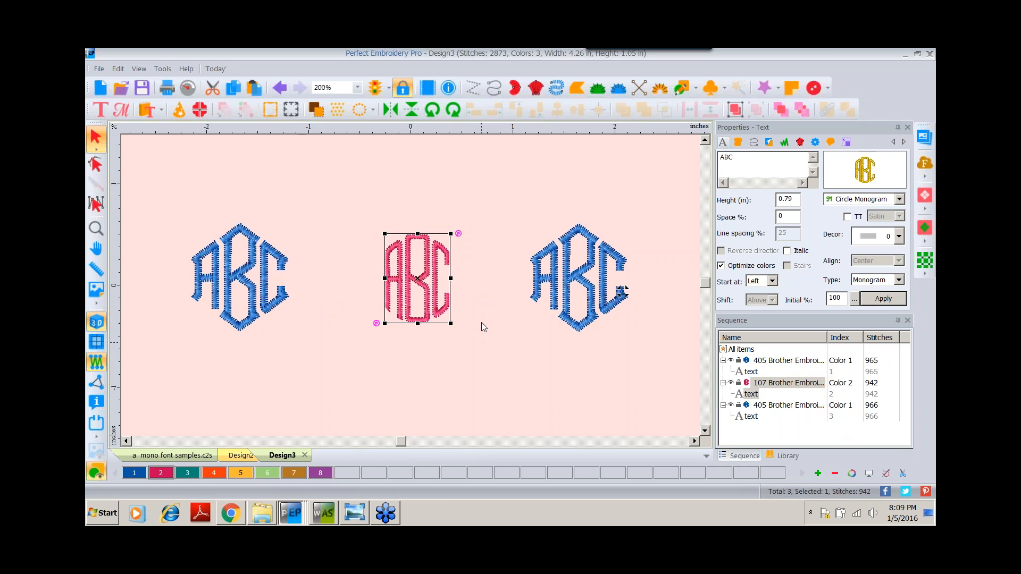
# Recolor the rightmost monogram with thread color 3 and change its font to Daividia from the font catalog
pyautogui.click(581, 279)
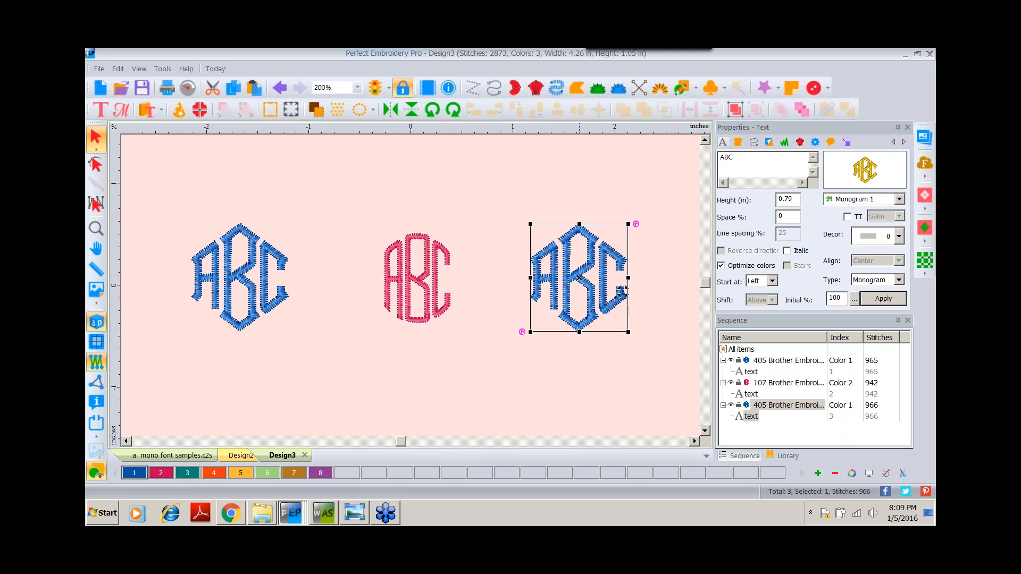
pyautogui.click(188, 473)
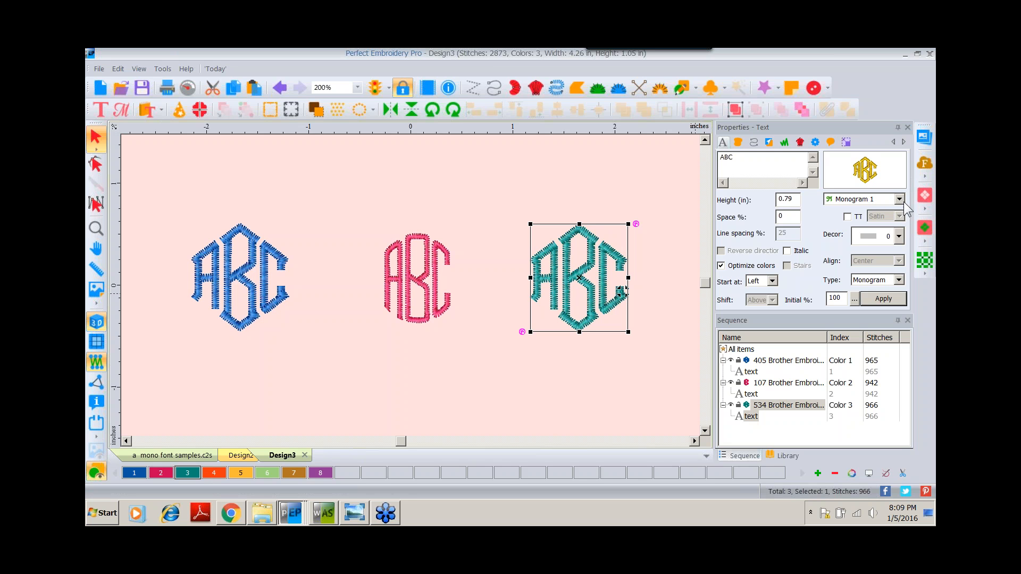
pyautogui.moveTo(895, 175)
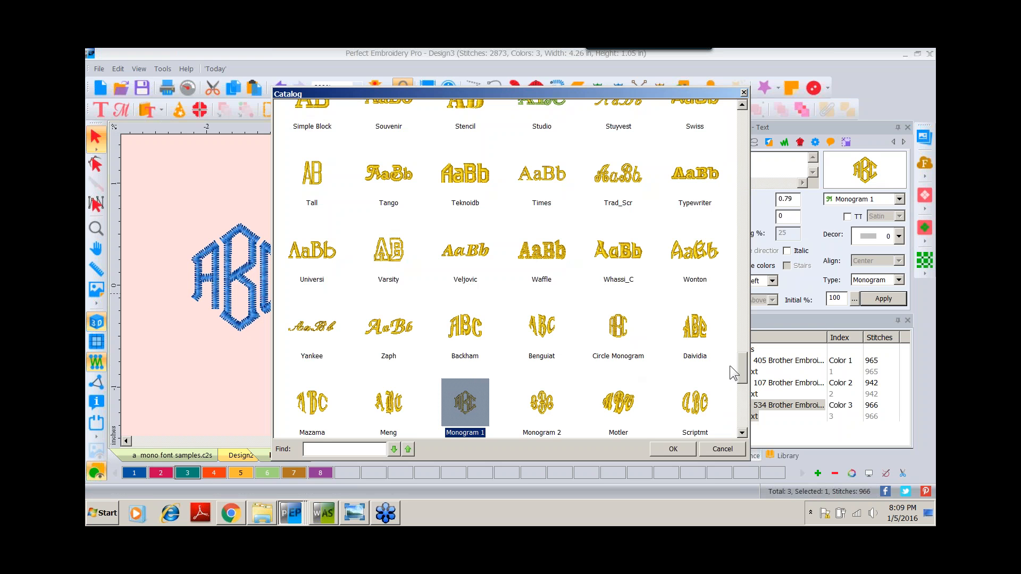
pyautogui.moveTo(742, 363); pyautogui.dragTo(745, 381)
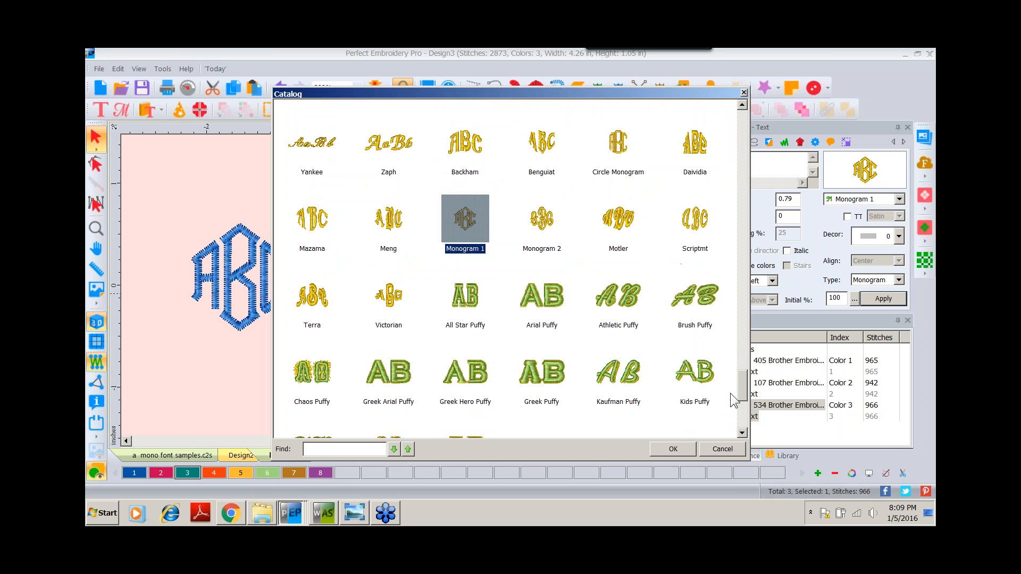
pyautogui.moveTo(742, 382)
pyautogui.mouseDown()
pyautogui.moveTo(746, 129)
pyautogui.moveTo(772, 234)
pyautogui.moveTo(751, 365)
pyautogui.mouseUp()
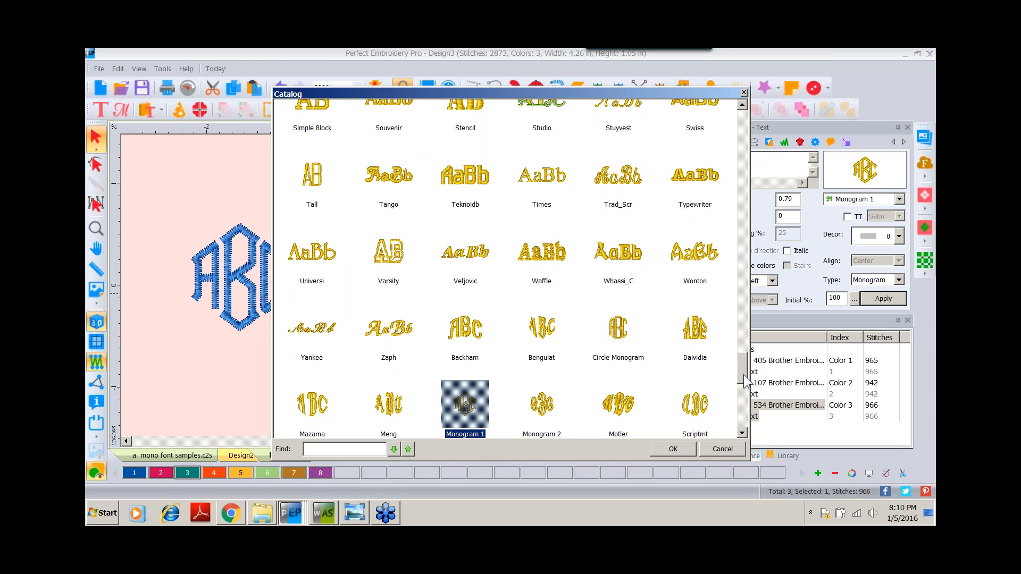
pyautogui.scroll(-1, 672, 239)
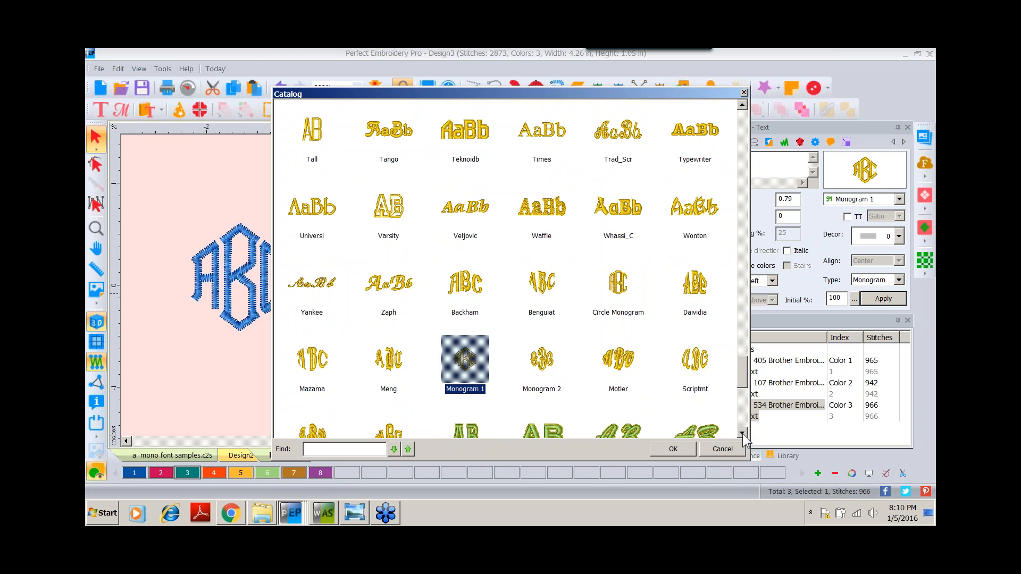
pyautogui.click(743, 433)
pyautogui.click(743, 433)
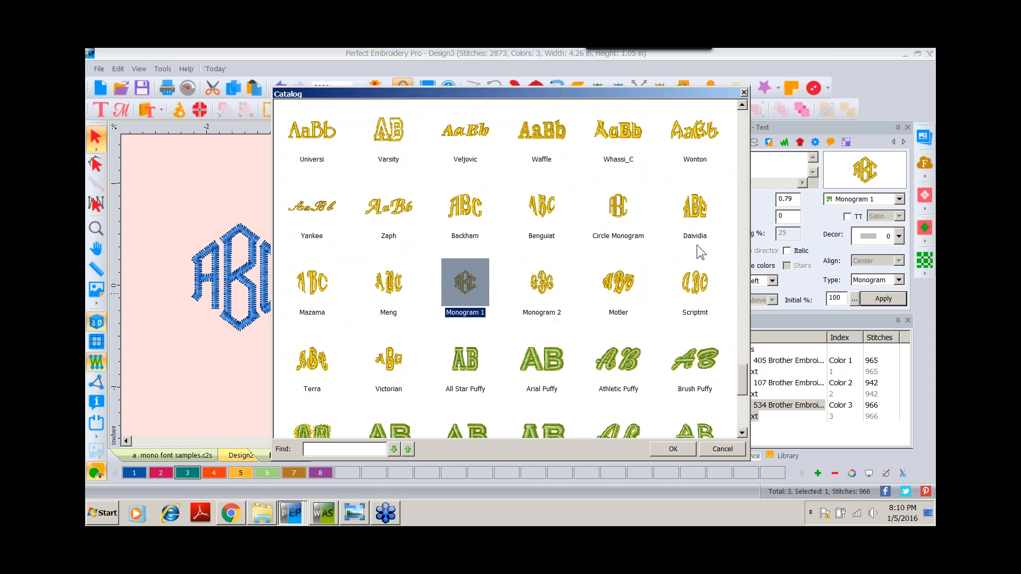
pyautogui.click(702, 216)
pyautogui.doubleClick(701, 213)
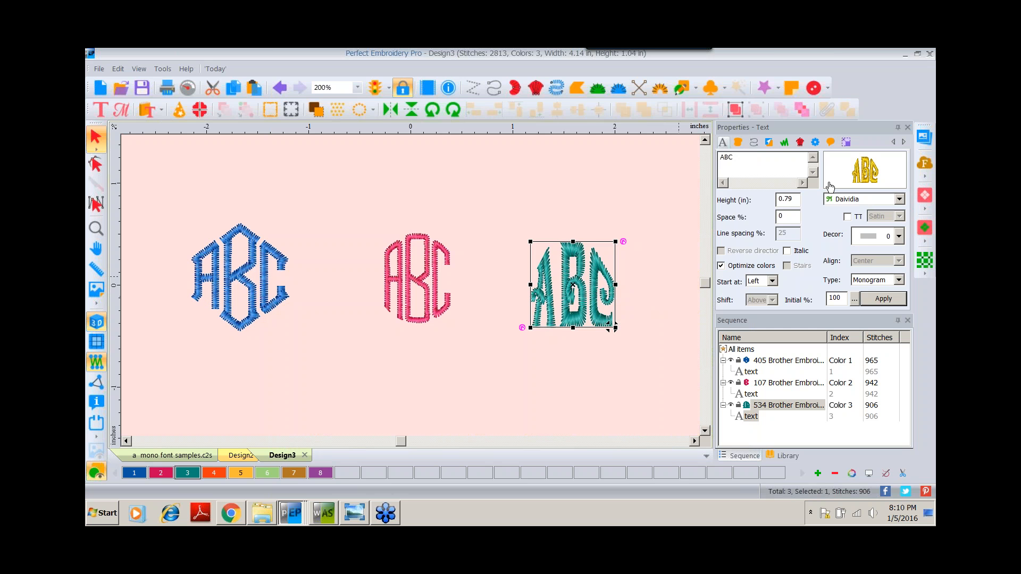
pyautogui.moveTo(830, 187)
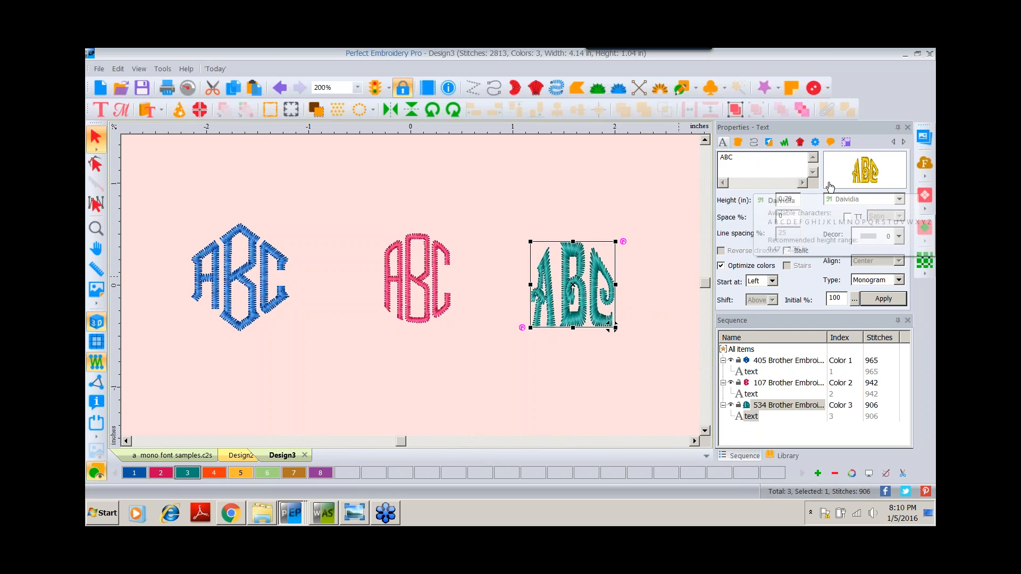
# Add the hexagonal frame, decor 3, around the blue monogram
pyautogui.click(237, 276)
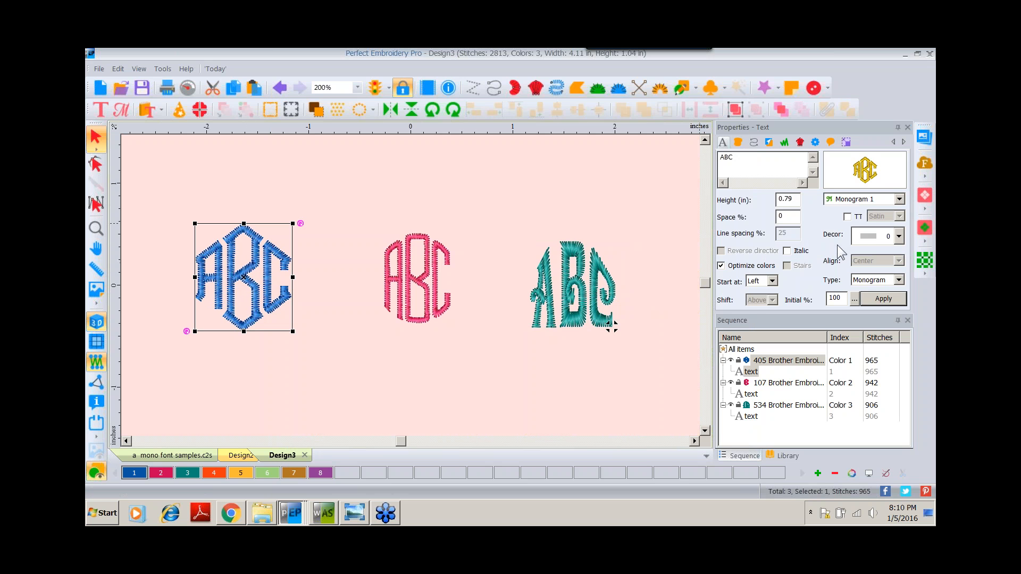
pyautogui.click(898, 238)
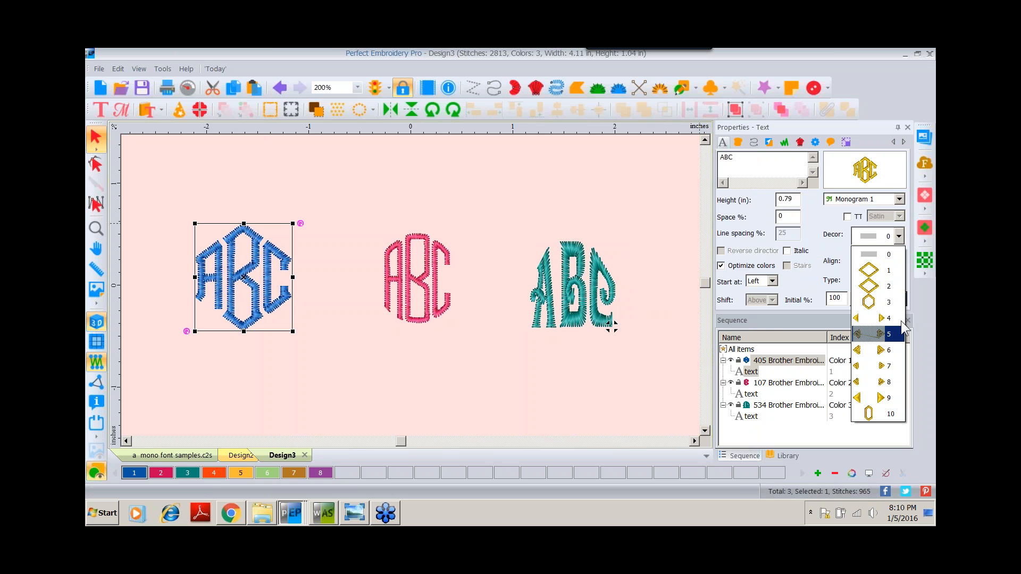
pyautogui.click(876, 301)
pyautogui.click(879, 301)
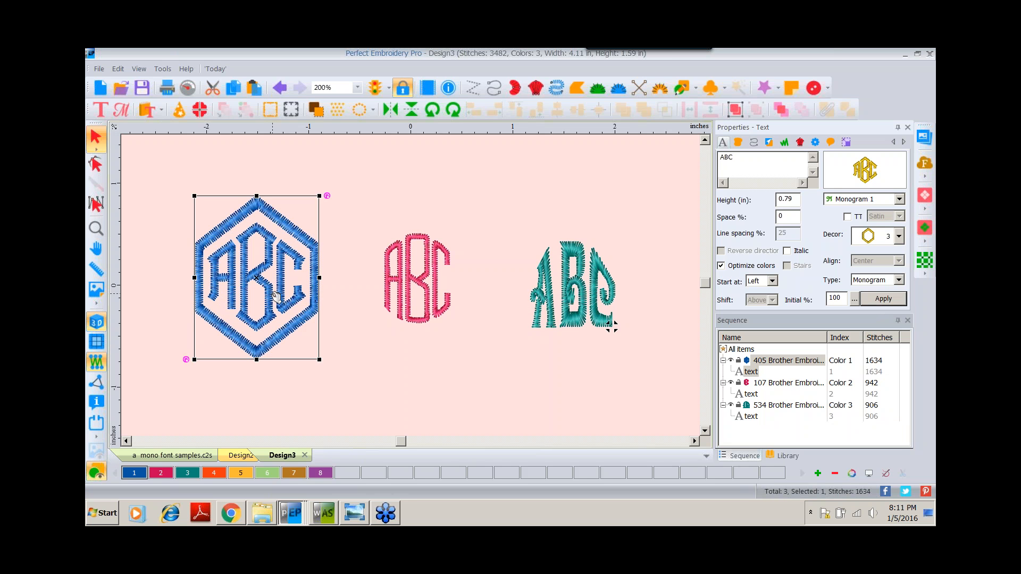
# Add the circular border, decor 1, to the pink Circle Monogram
pyautogui.click(423, 320)
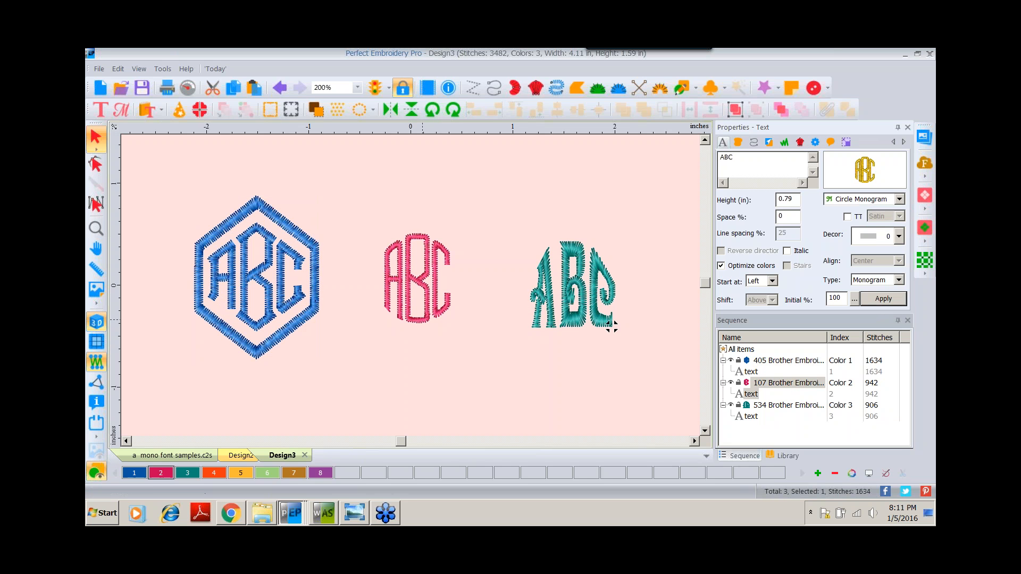
pyautogui.click(899, 237)
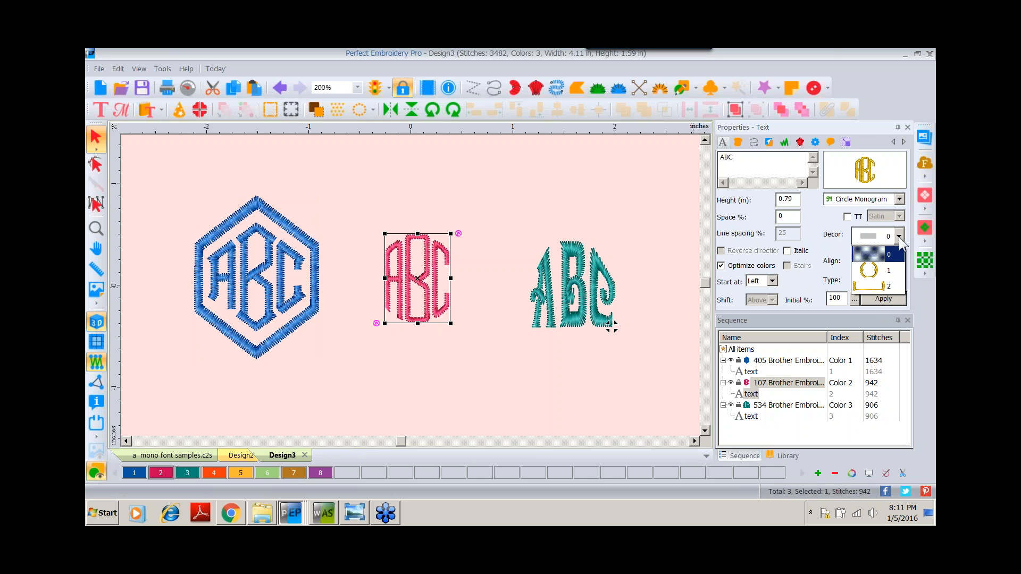
pyautogui.click(879, 272)
pyautogui.click(871, 301)
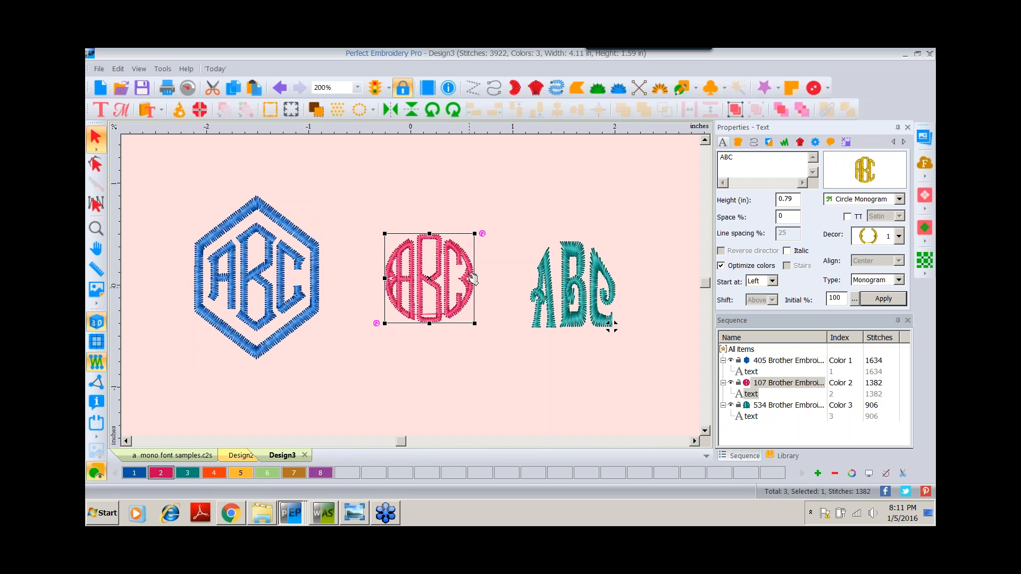
# Add the ornamental frame, decor 1, around the green Daividia monogram
pyautogui.click(572, 259)
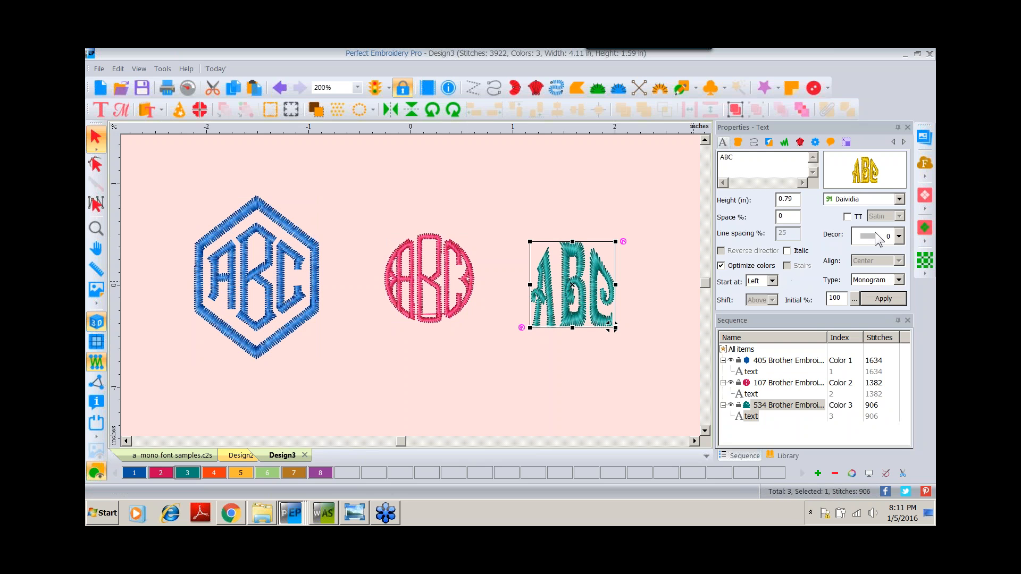
pyautogui.click(900, 237)
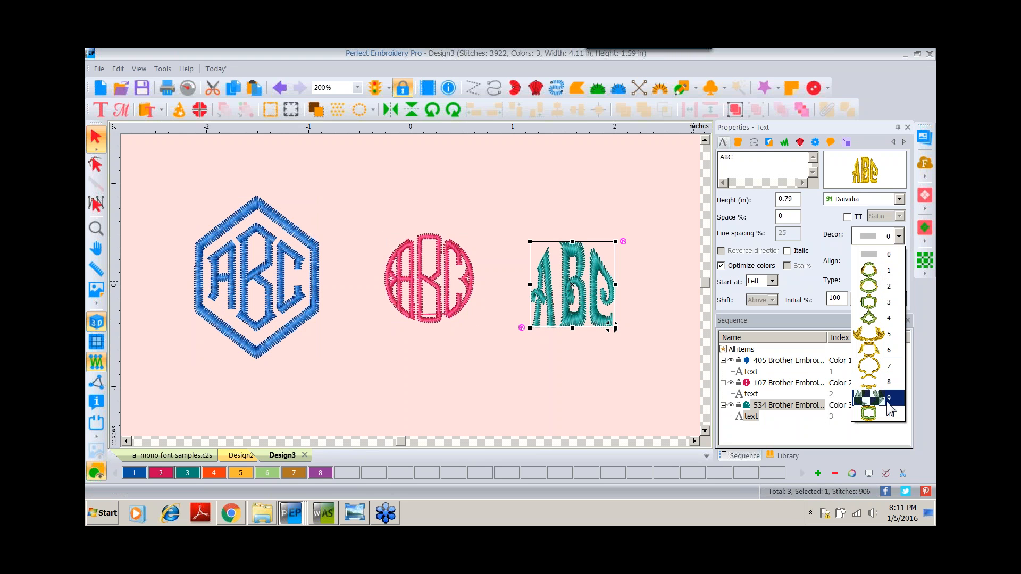
pyautogui.click(880, 271)
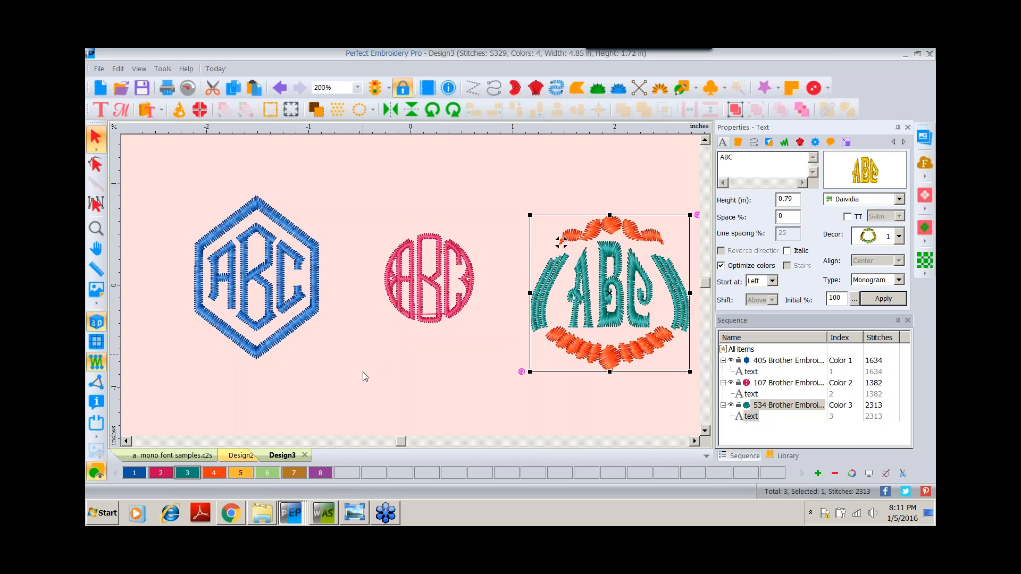
# Break up the blue monogram's text and expand its thread color in the sequence list
pyautogui.click(239, 346)
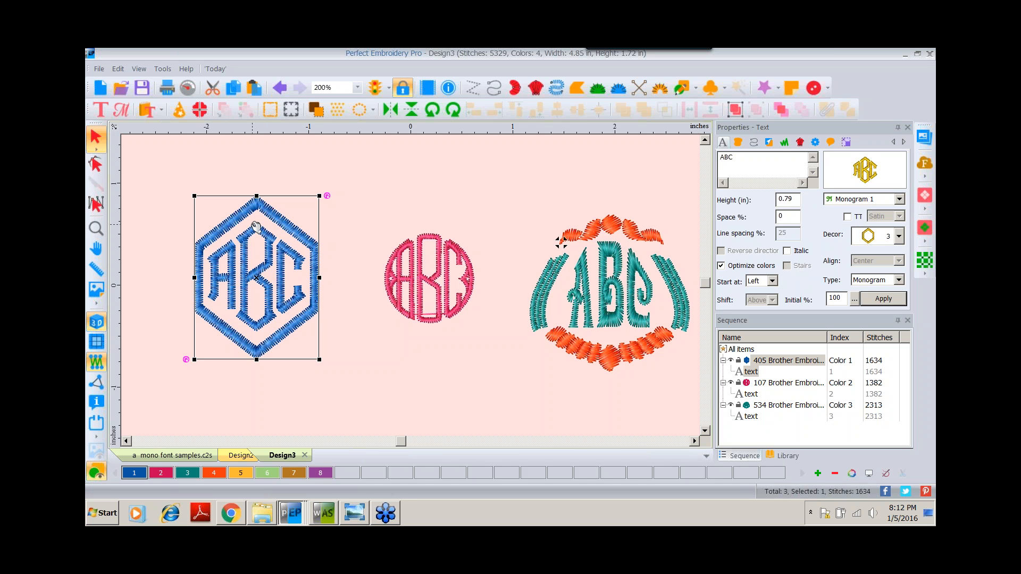
pyautogui.rightClick(257, 276)
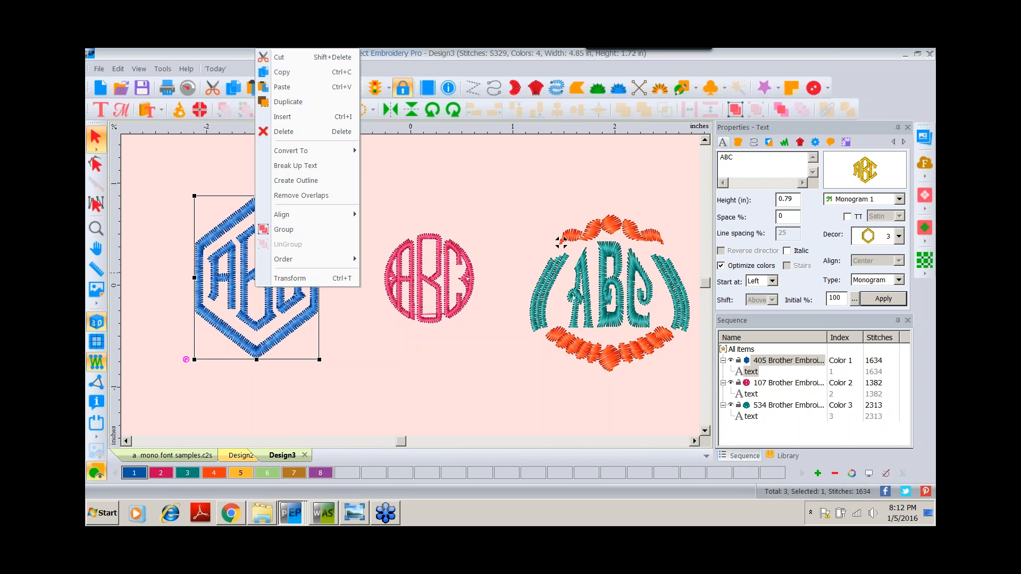
pyautogui.click(307, 167)
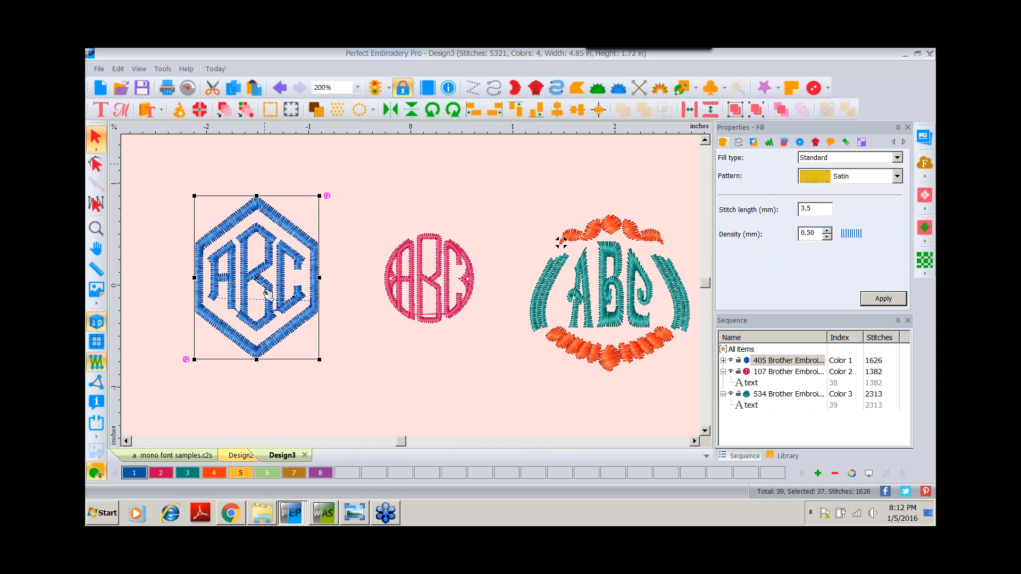
pyautogui.click(724, 361)
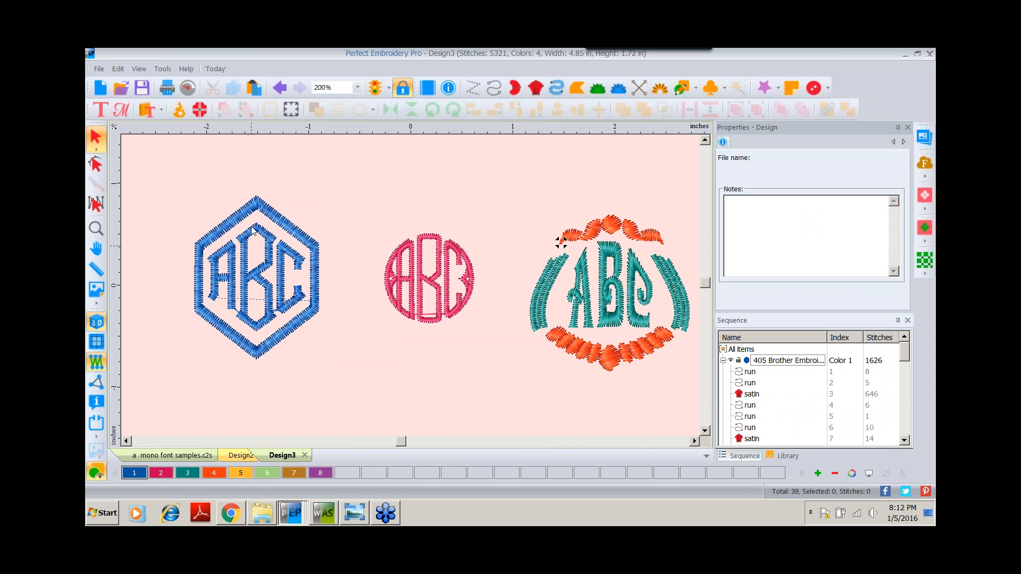
# Move the hexagonal frame away from the blue monogram and group the three blue letters
pyautogui.click(292, 232)
pyautogui.moveTo(293, 232); pyautogui.dragTo(402, 117)
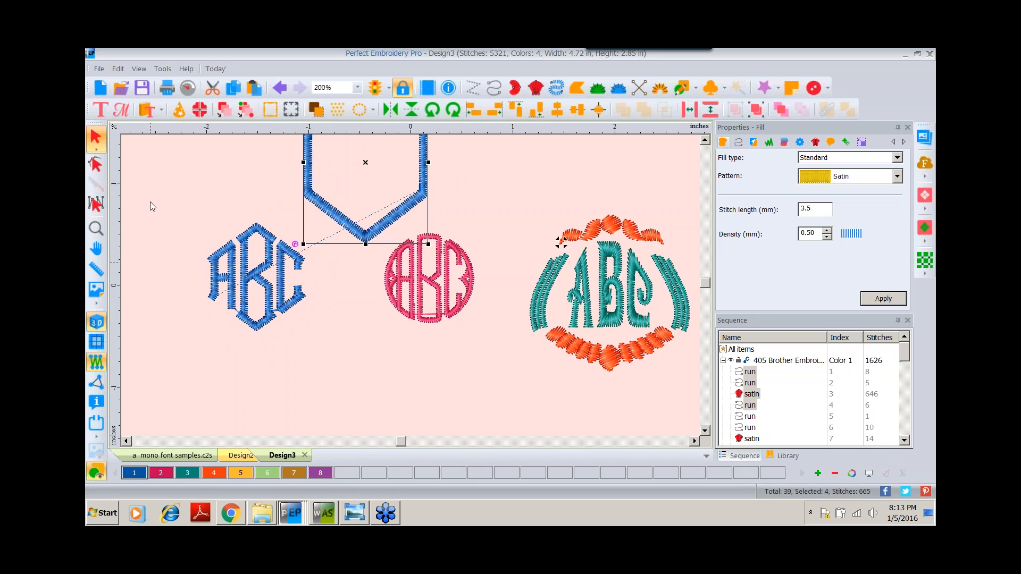
pyautogui.moveTo(152, 203); pyautogui.dragTo(266, 330)
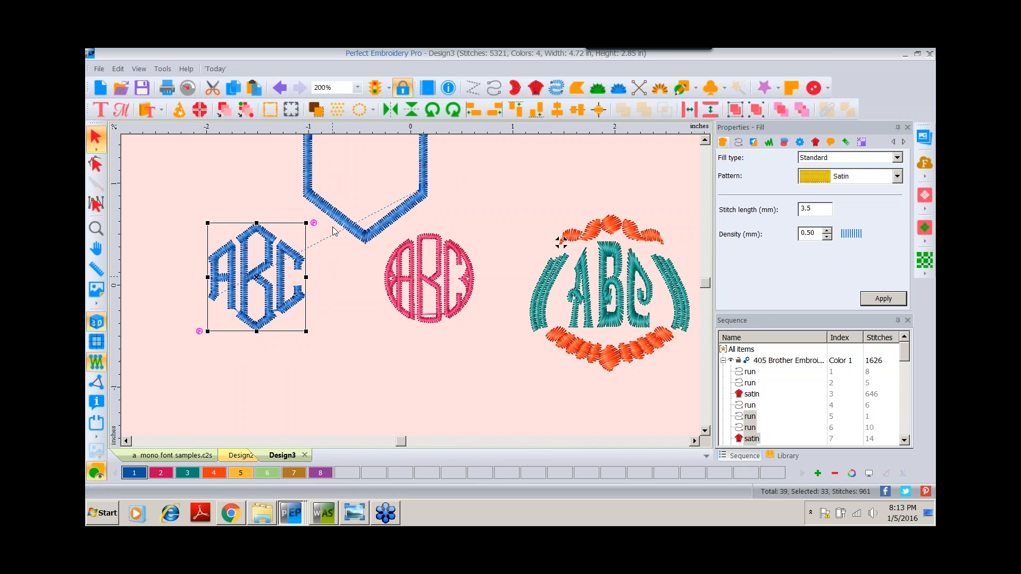
pyautogui.click(735, 110)
# Place the hexagonal frame back around the blue letters and recolor the frame with thread color 2
pyautogui.moveTo(364, 238); pyautogui.dragTo(260, 347)
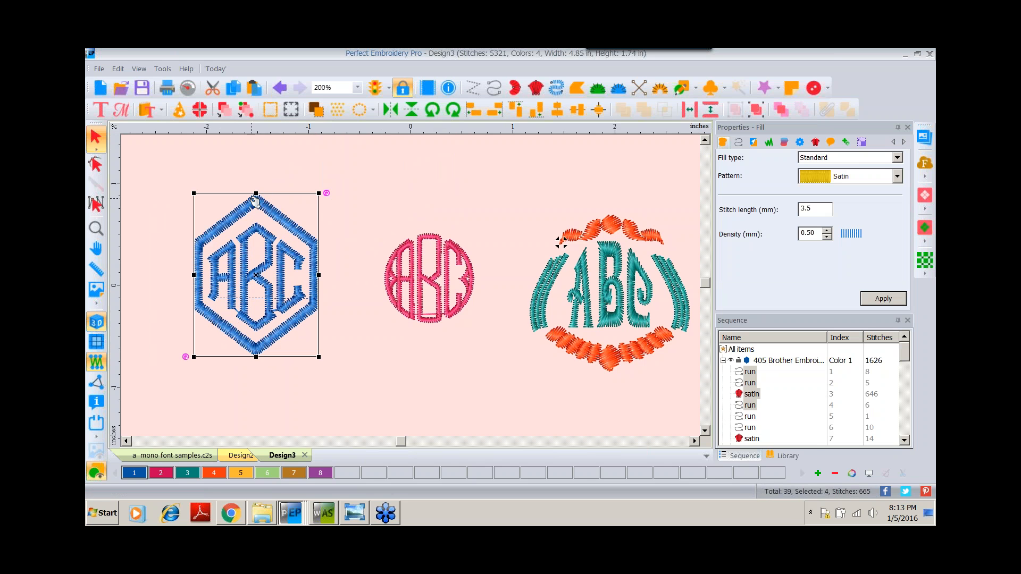
pyautogui.click(248, 283)
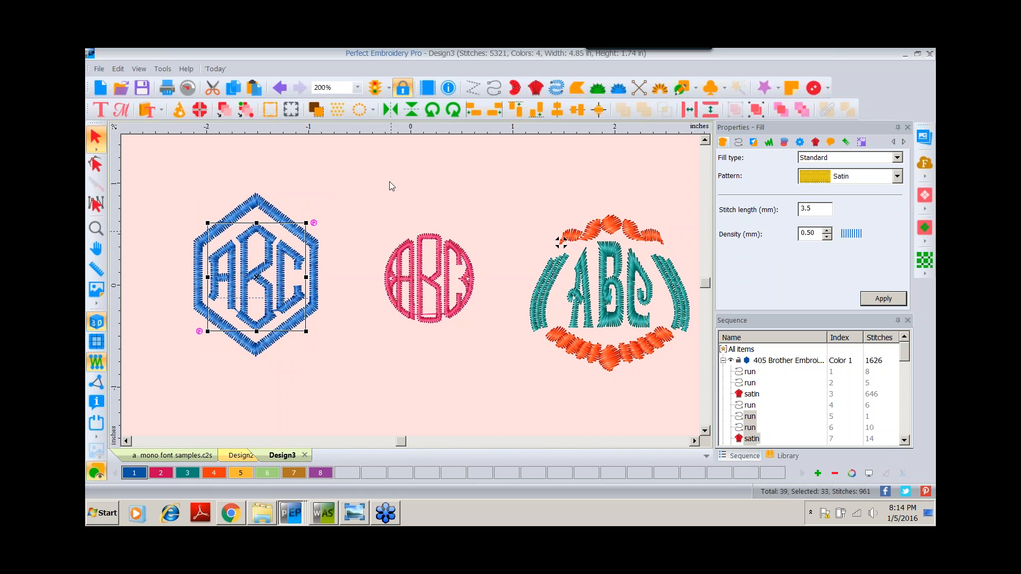
pyautogui.click(256, 205)
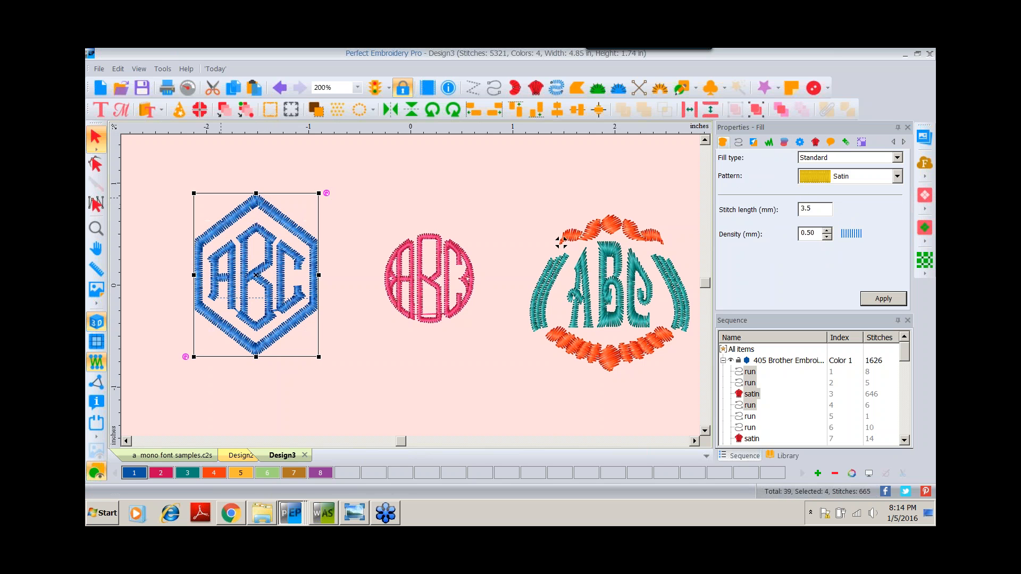
pyautogui.click(162, 473)
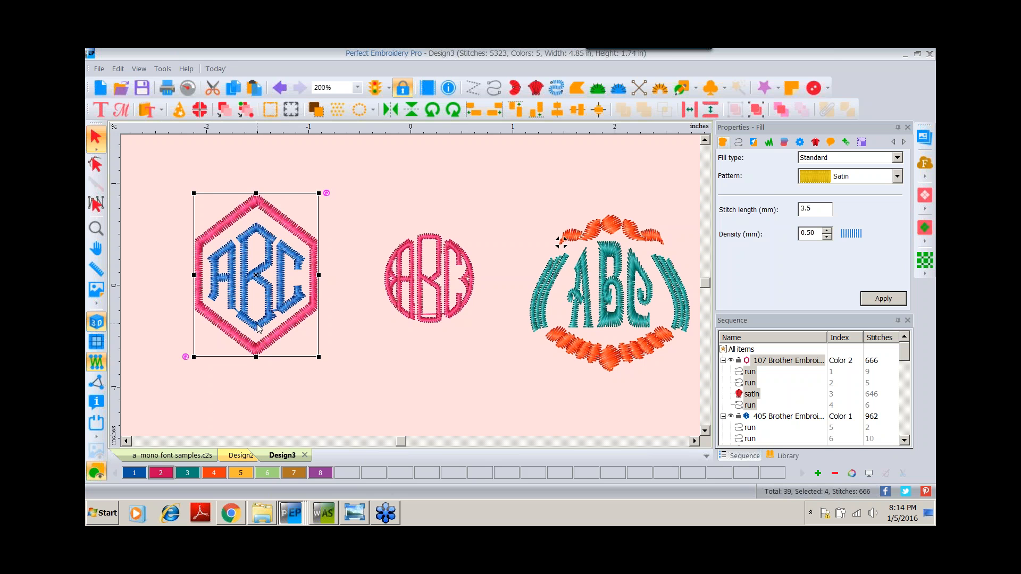
pyautogui.click(424, 292)
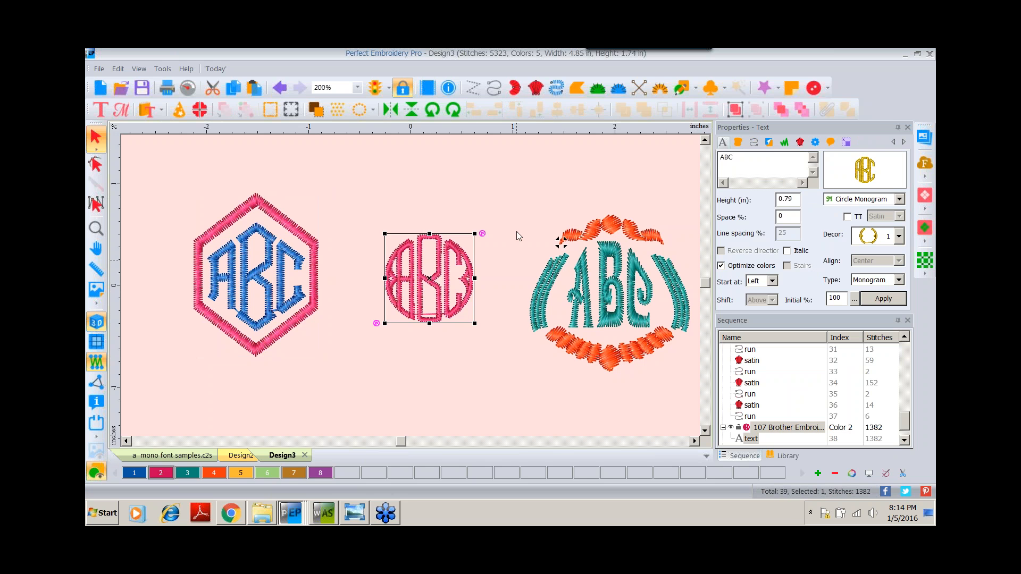
pyautogui.rightClick(417, 270)
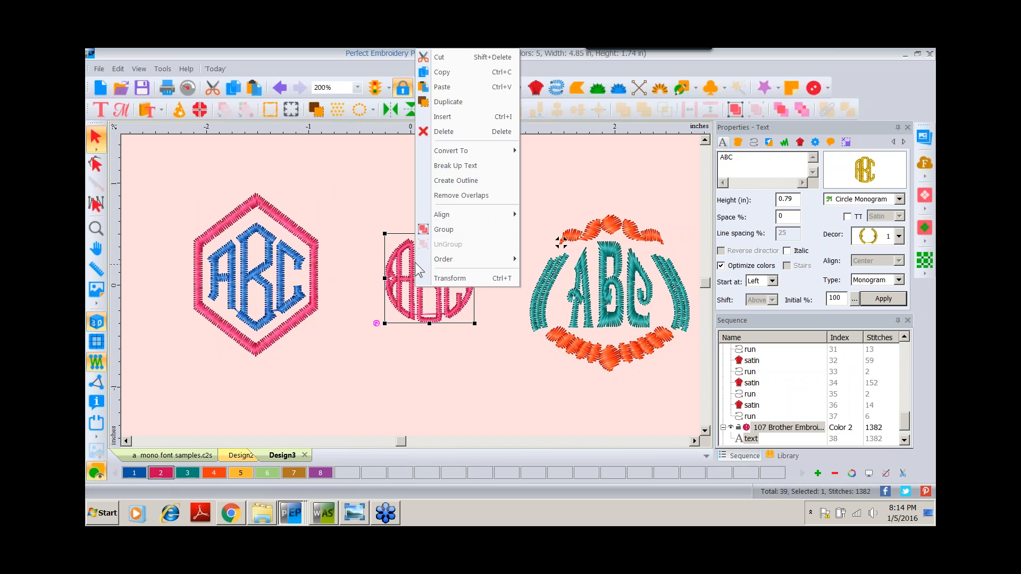
pyautogui.click(452, 165)
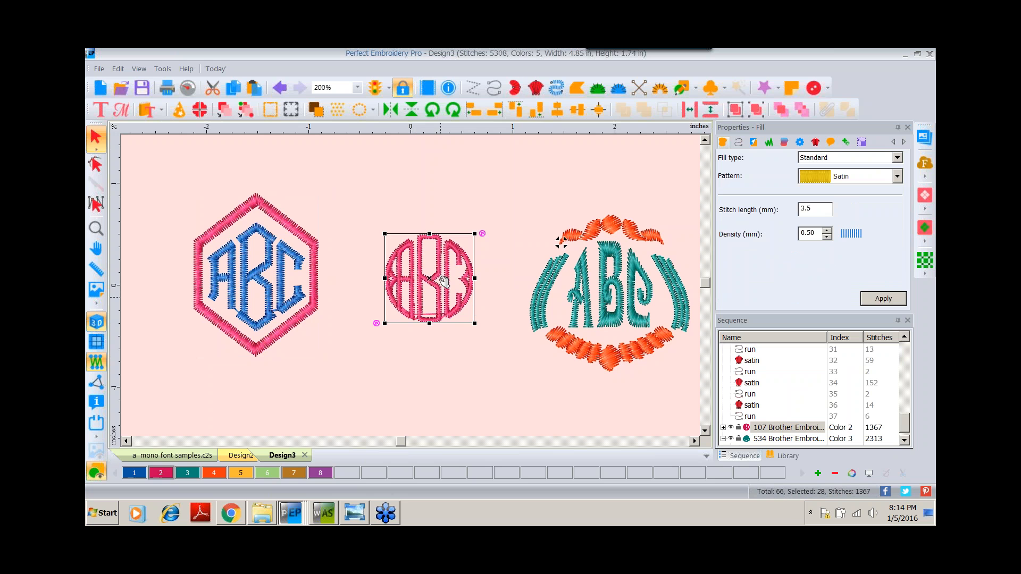
pyautogui.click(724, 428)
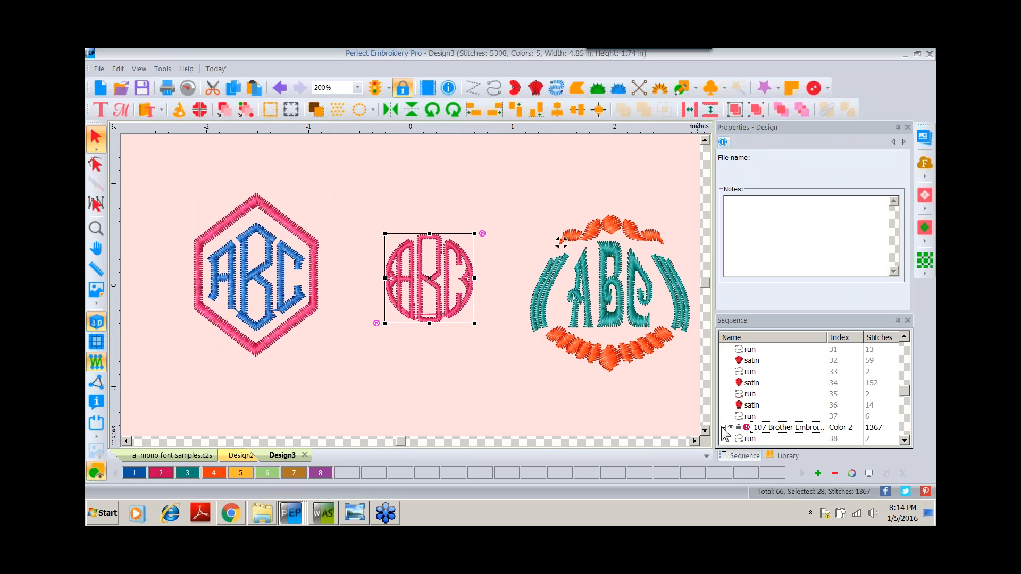
pyautogui.click(904, 440)
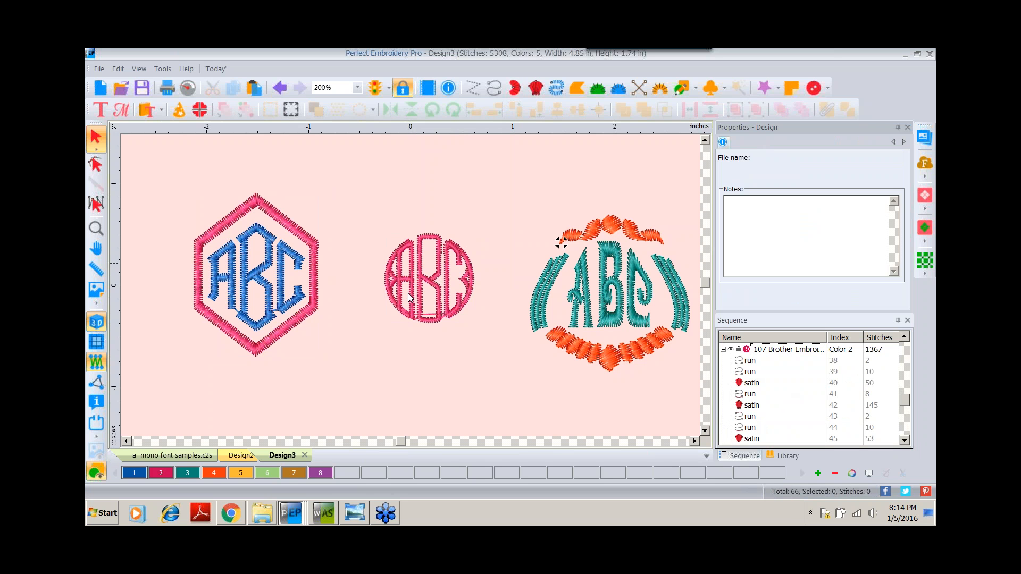
pyautogui.click(281, 86)
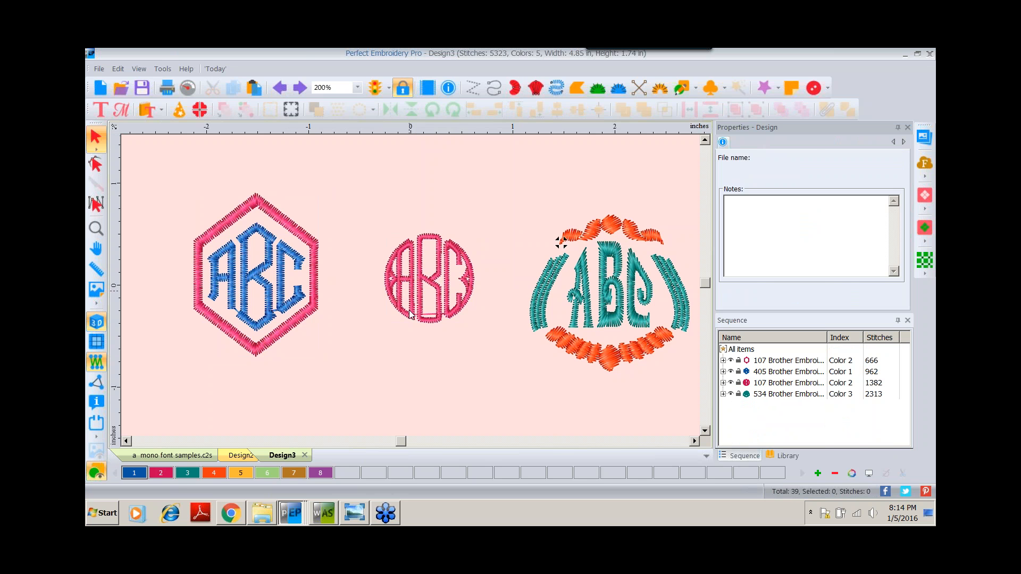
# Break up the text of the pink Circle Monogram and clear the selection
pyautogui.click(417, 283)
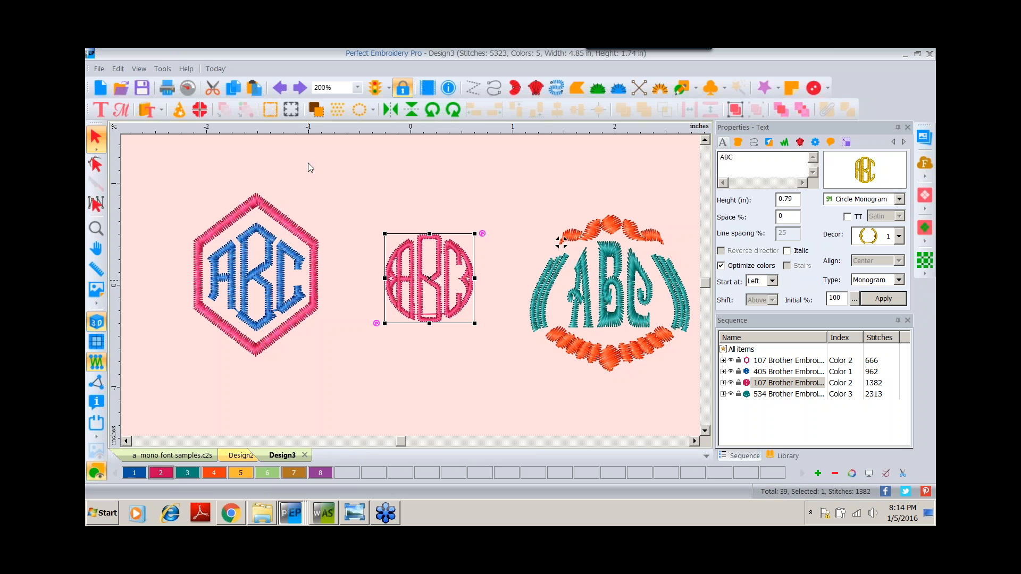
pyautogui.rightClick(409, 262)
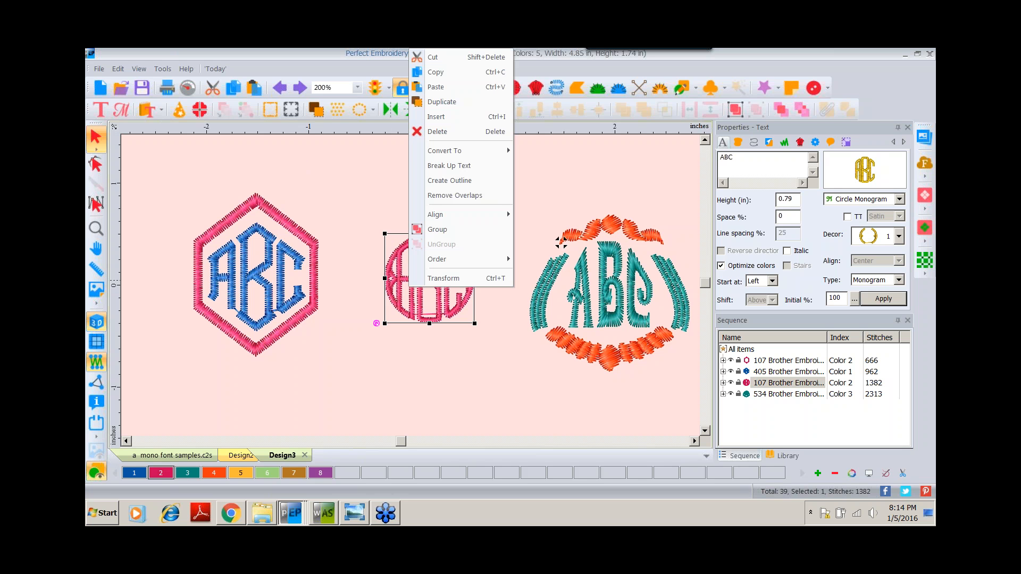
pyautogui.click(437, 166)
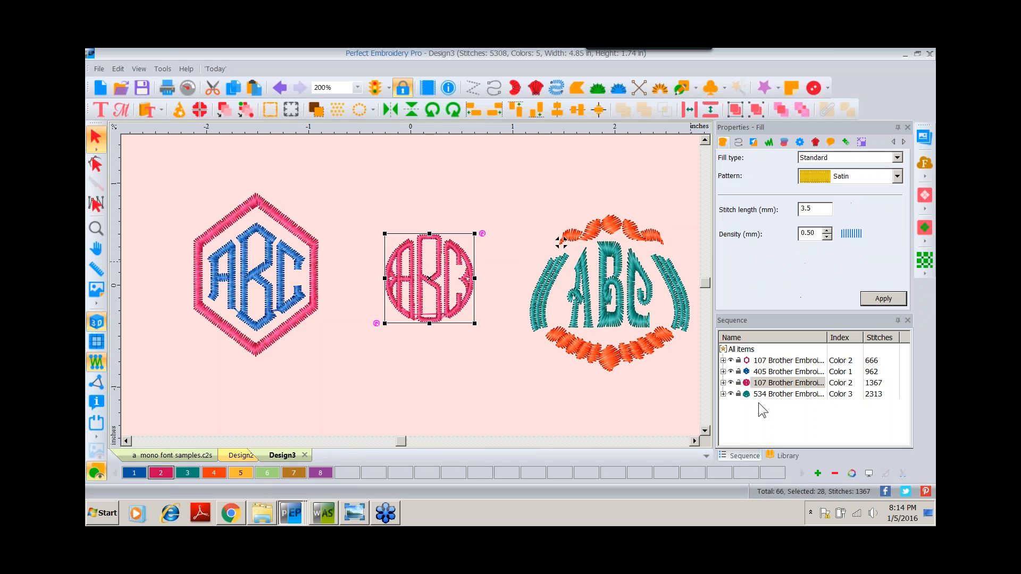
pyautogui.click(484, 366)
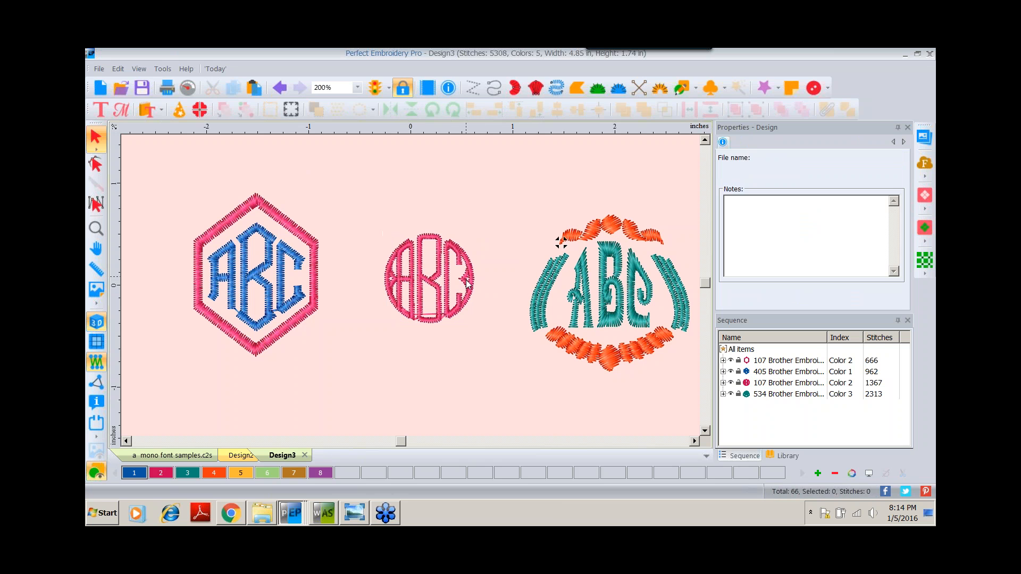
# Move the circular border up and away from the pink monogram and group the three pink letters
pyautogui.moveTo(467, 283); pyautogui.dragTo(534, 185)
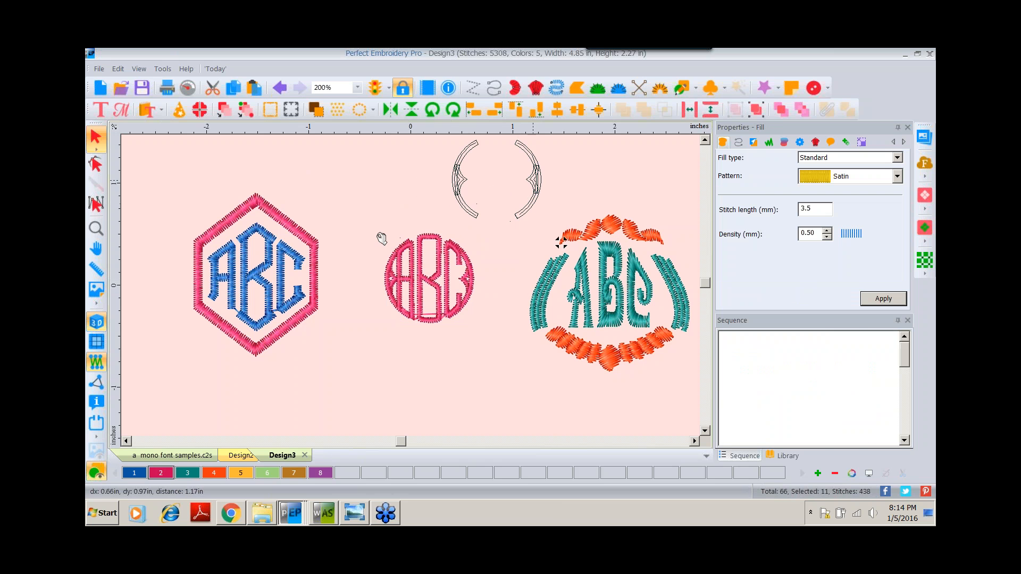
pyautogui.moveTo(366, 220); pyautogui.dragTo(485, 347)
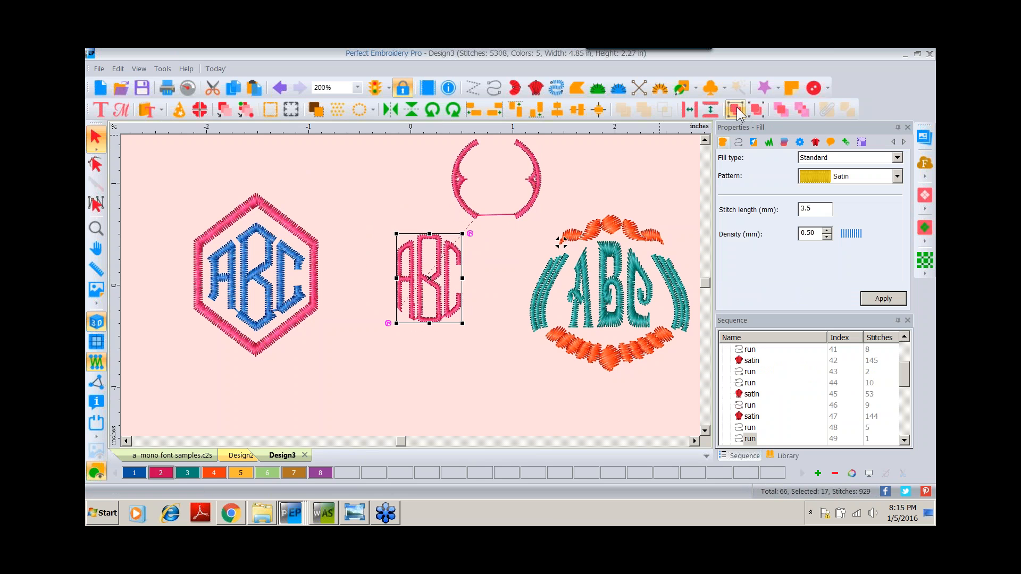
pyautogui.click(736, 110)
# Fit the circular border around the pink letters, enlarged to about 1.07 by 0.95 in, and recolor it with thread color 3
pyautogui.moveTo(536, 198); pyautogui.dragTo(467, 297)
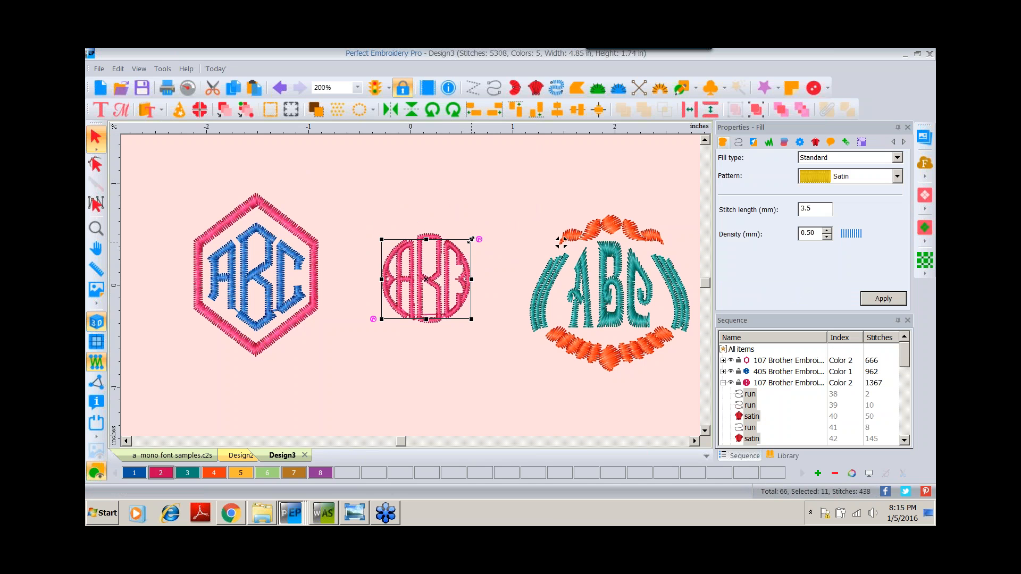
pyautogui.moveTo(471, 240); pyautogui.dragTo(492, 221)
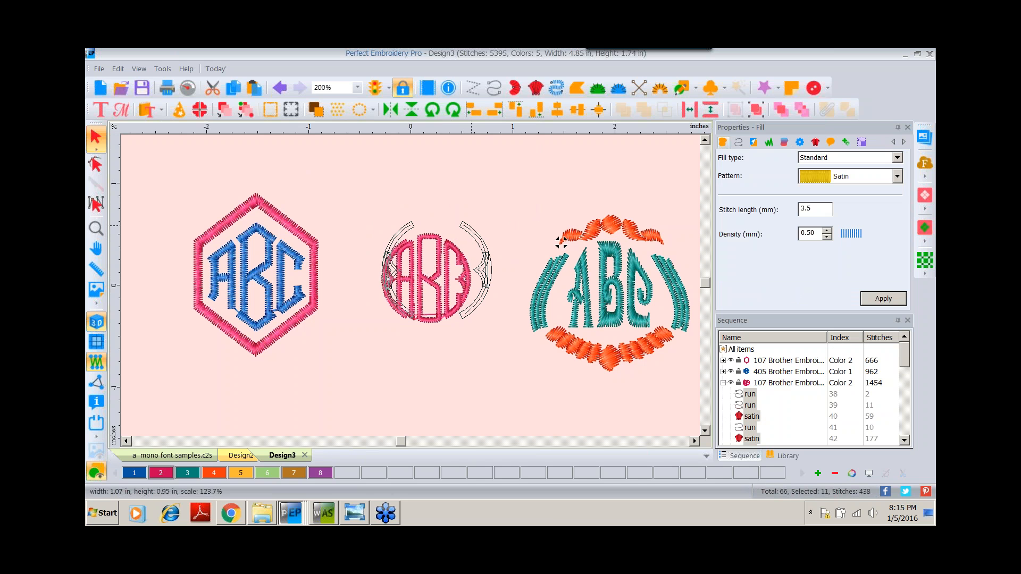
pyautogui.moveTo(484, 285)
pyautogui.mouseDown()
pyautogui.moveTo(472, 275)
pyautogui.moveTo(478, 281)
pyautogui.mouseUp()
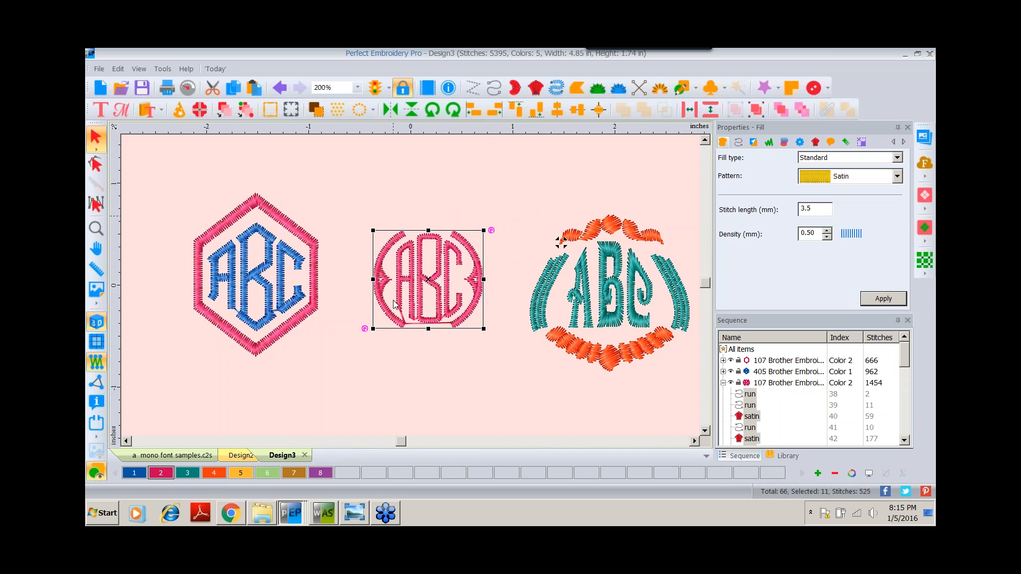
pyautogui.click(187, 473)
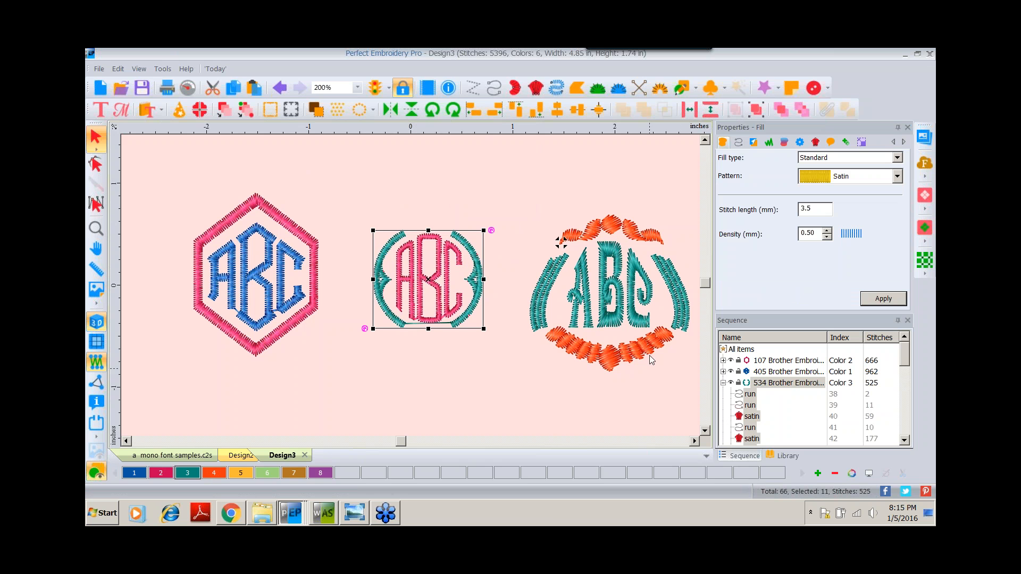
# Break up the text of the green Daividia monogram and clear the selection
pyautogui.click(610, 319)
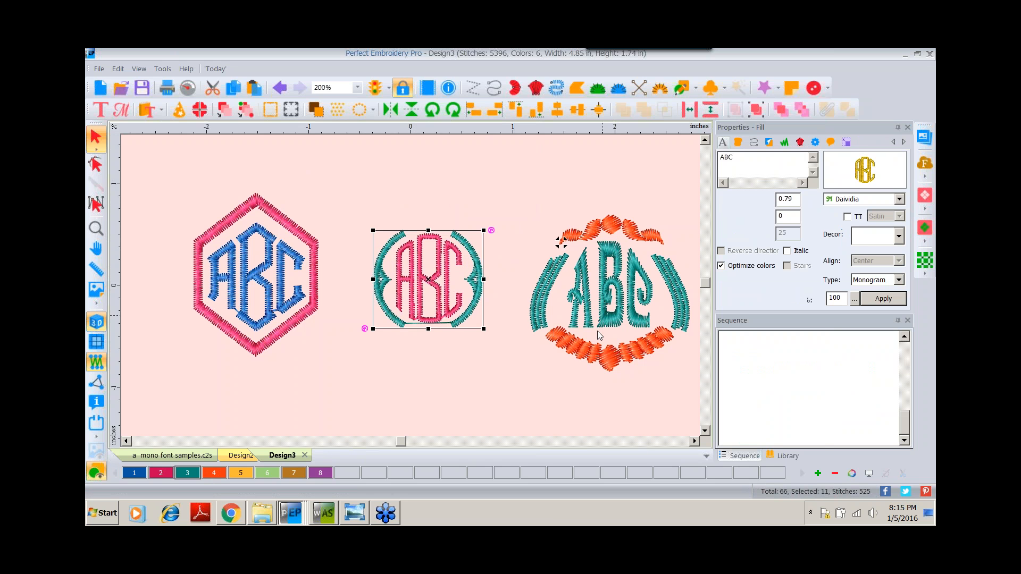
pyautogui.rightClick(616, 287)
pyautogui.click(684, 168)
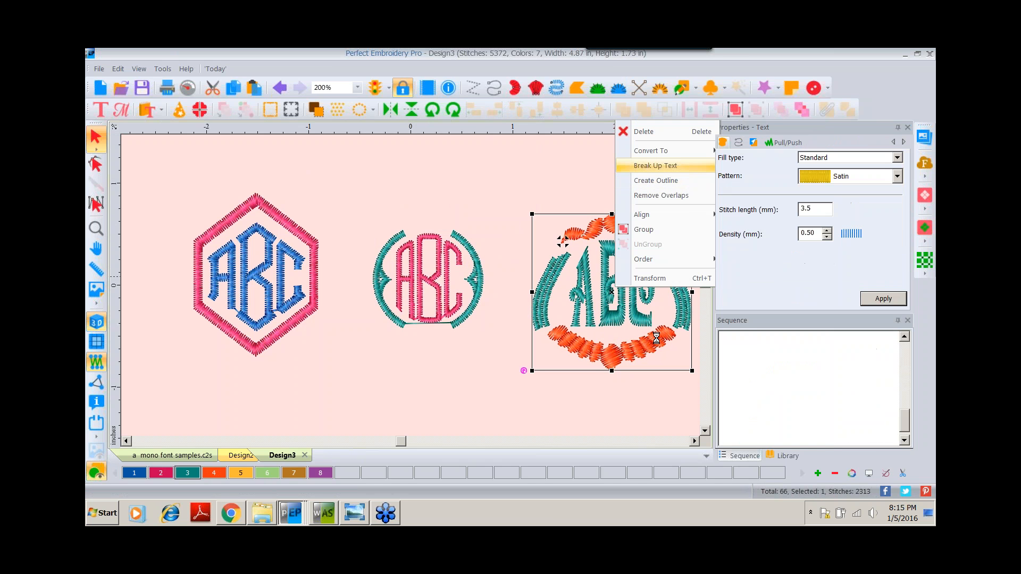
pyautogui.click(635, 392)
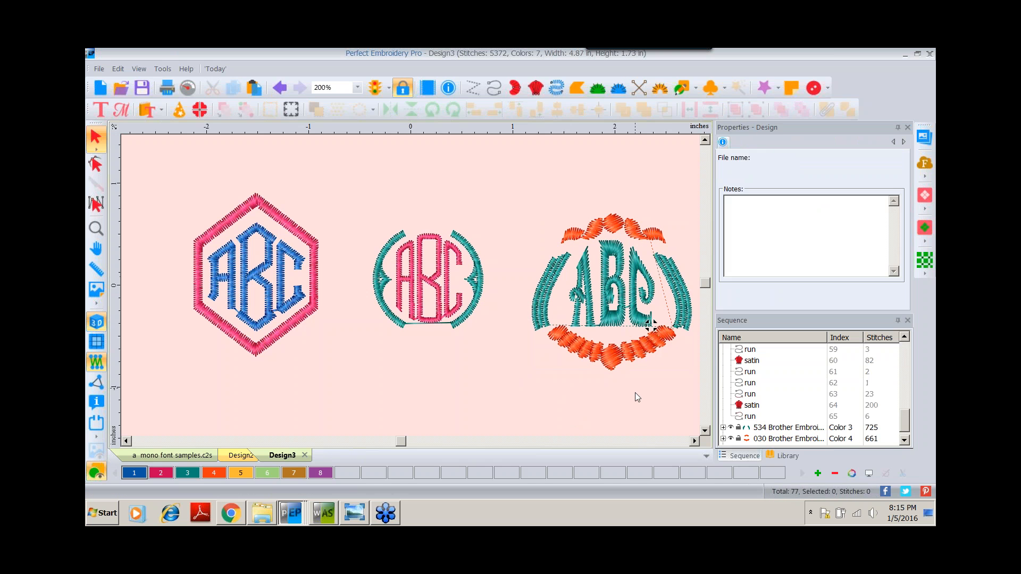
# Select the green letters of the Daividia monogram through their own color entry in the sequence and group them
pyautogui.click(905, 441)
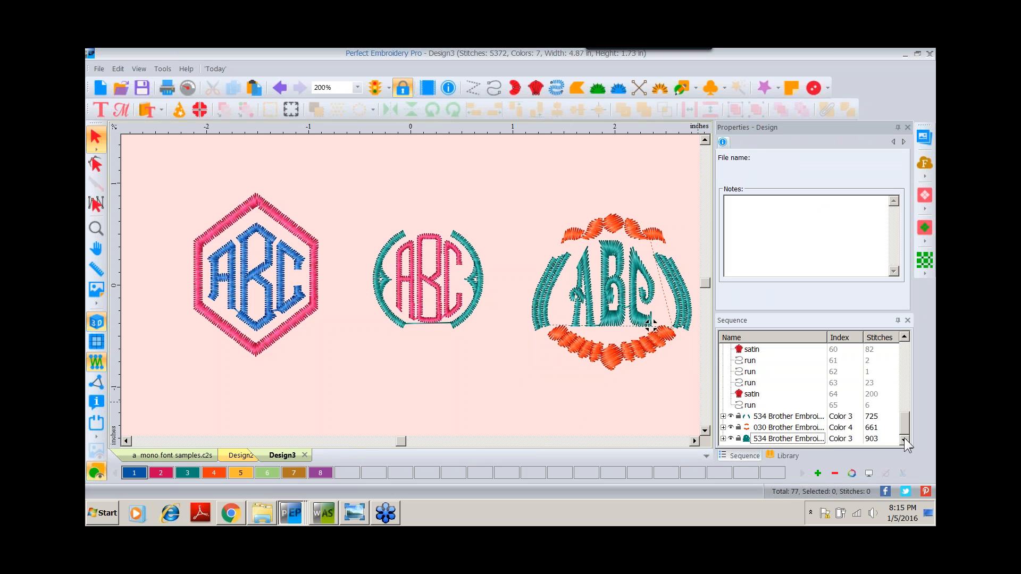
pyautogui.click(760, 440)
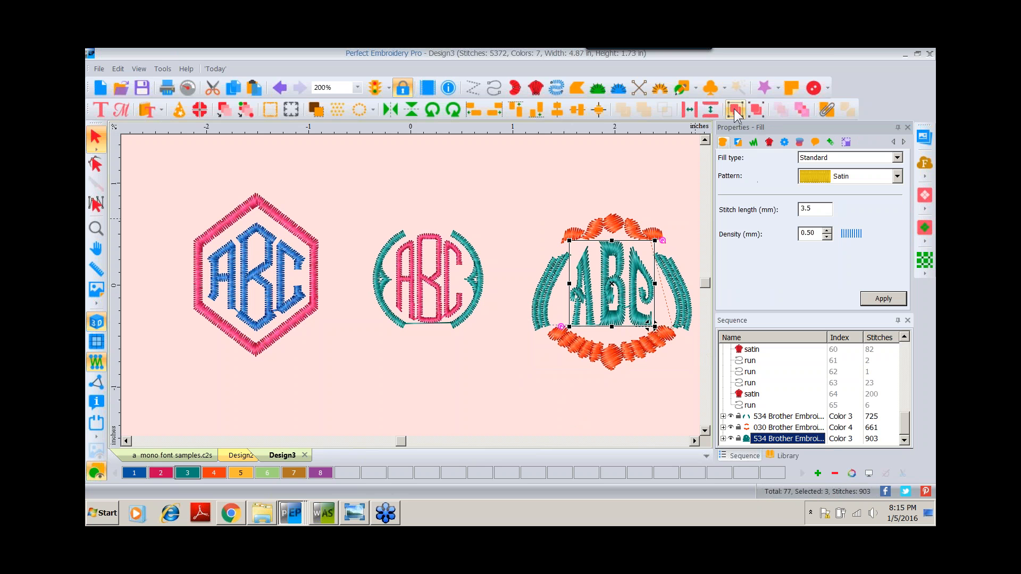
pyautogui.click(558, 406)
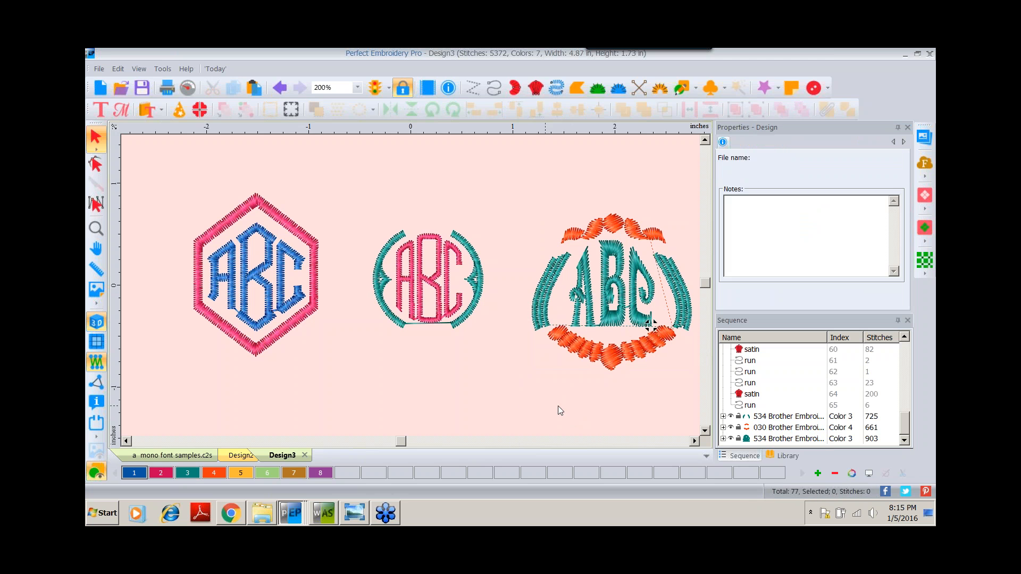
# Select both color entries of the ornamental frame in the sequence, green and orange, and ungroup them
pyautogui.click(771, 417)
pyautogui.keyDown('ctrl'); pyautogui.click(768, 428); pyautogui.keyUp('ctrl')
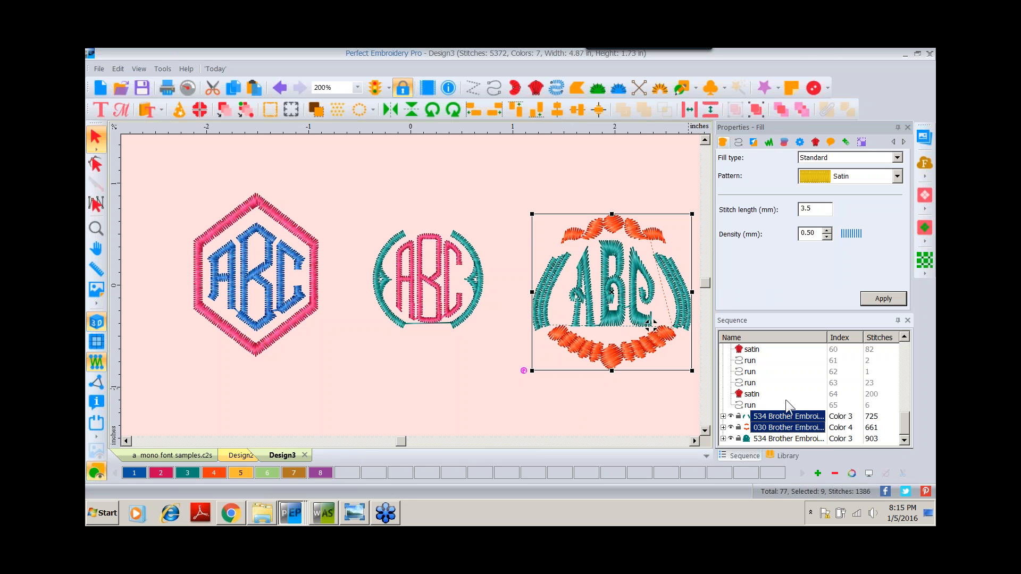
pyautogui.click(756, 109)
pyautogui.click(492, 404)
# Recolor the green side pieces of the ornamental frame with thread color 8
pyautogui.click(775, 417)
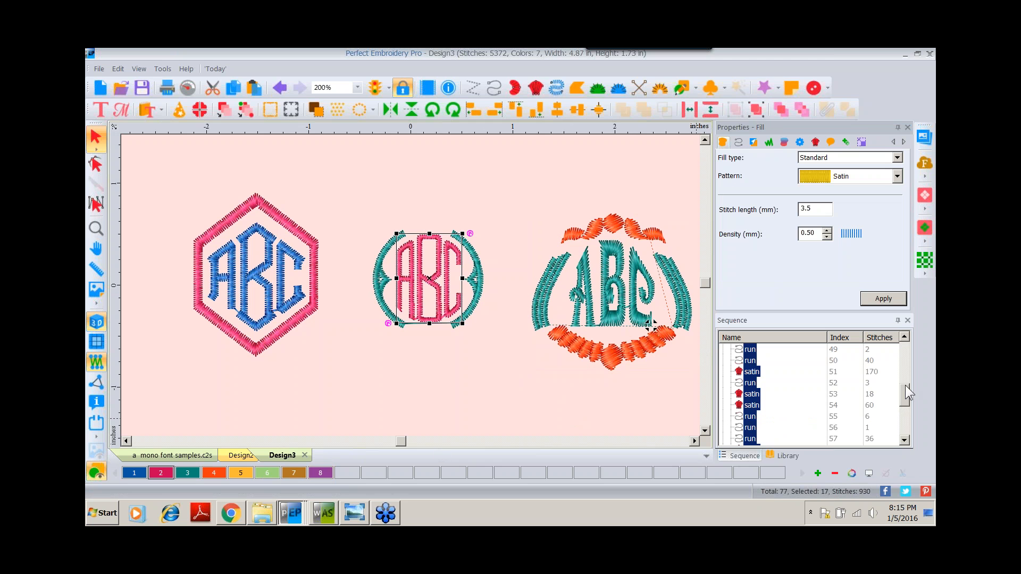
pyautogui.scroll(-4, 908, 394)
pyautogui.click(792, 417)
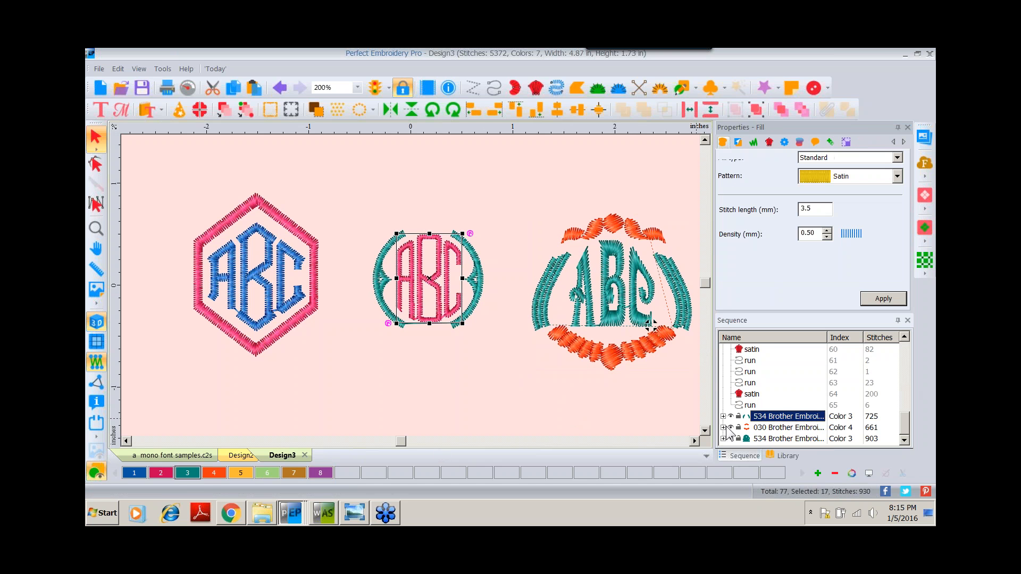
pyautogui.click(319, 473)
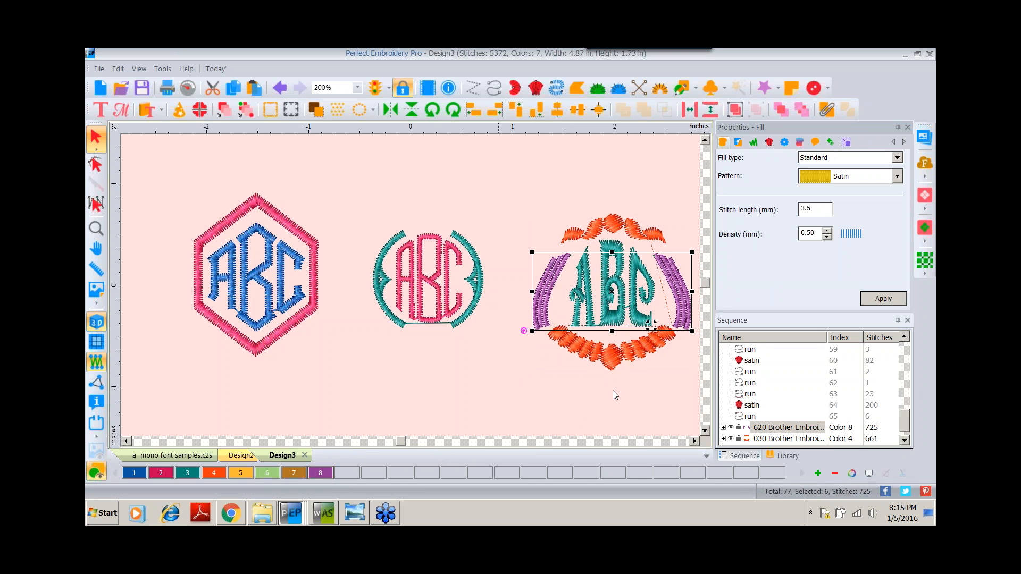
# Recolor the orange upper and lower pieces of the ornamental frame with thread color 5, then select the pink letters of the circular monogram
pyautogui.click(781, 439)
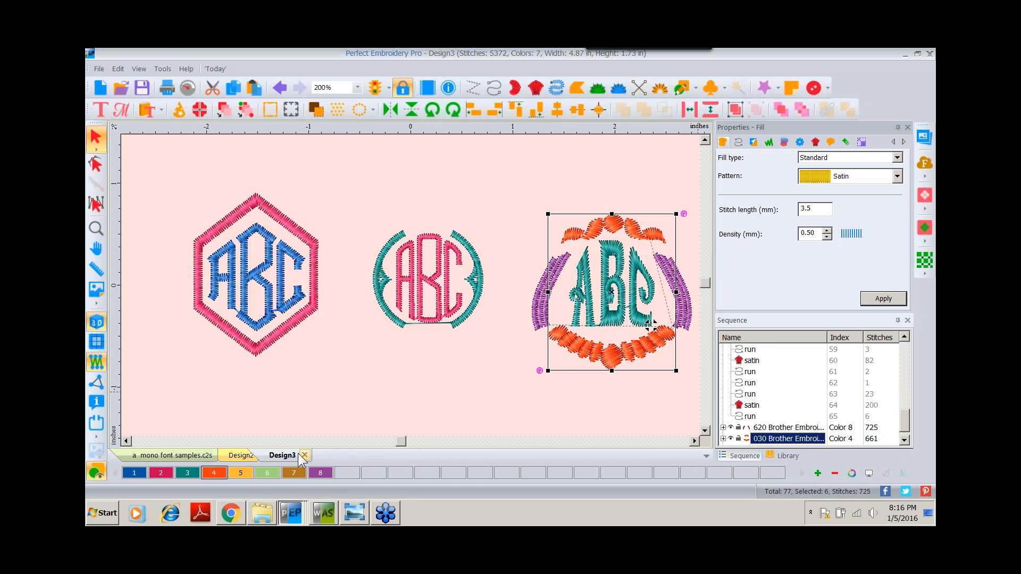
pyautogui.click(250, 468)
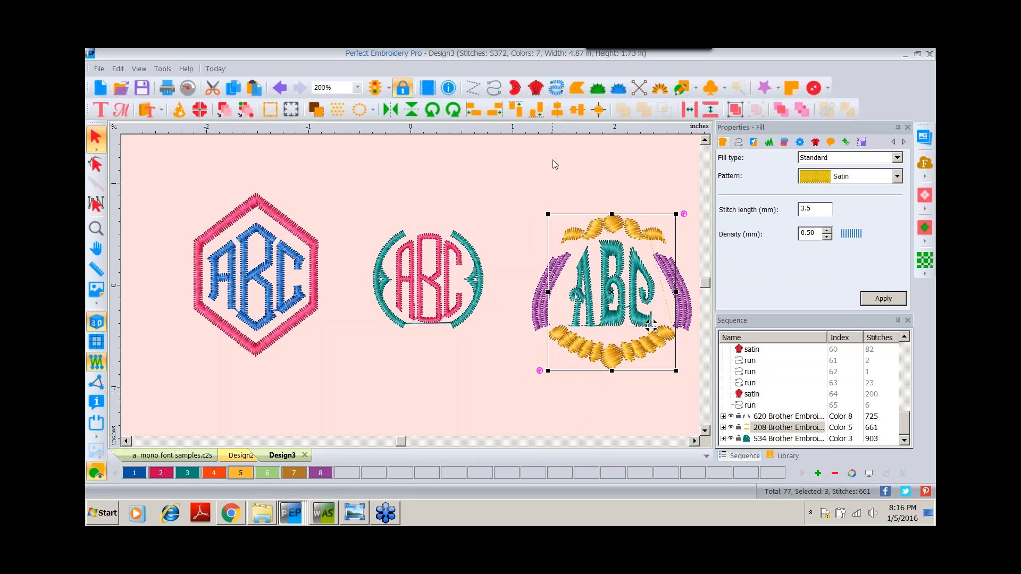
pyautogui.click(503, 388)
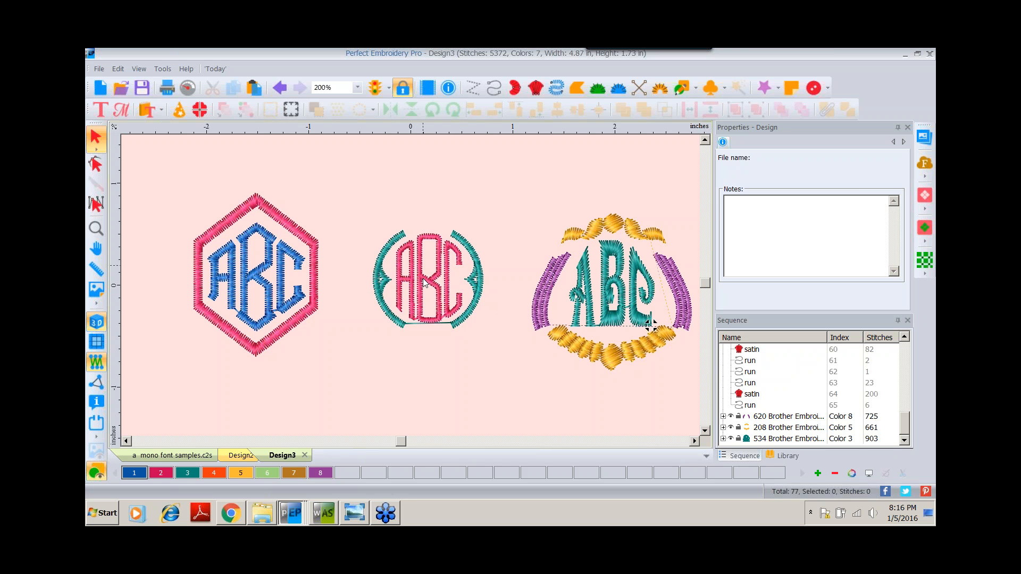
pyautogui.moveTo(426, 283)
pyautogui.mouseDown()
pyautogui.moveTo(426, 245)
pyautogui.moveTo(429, 281)
pyautogui.mouseUp()
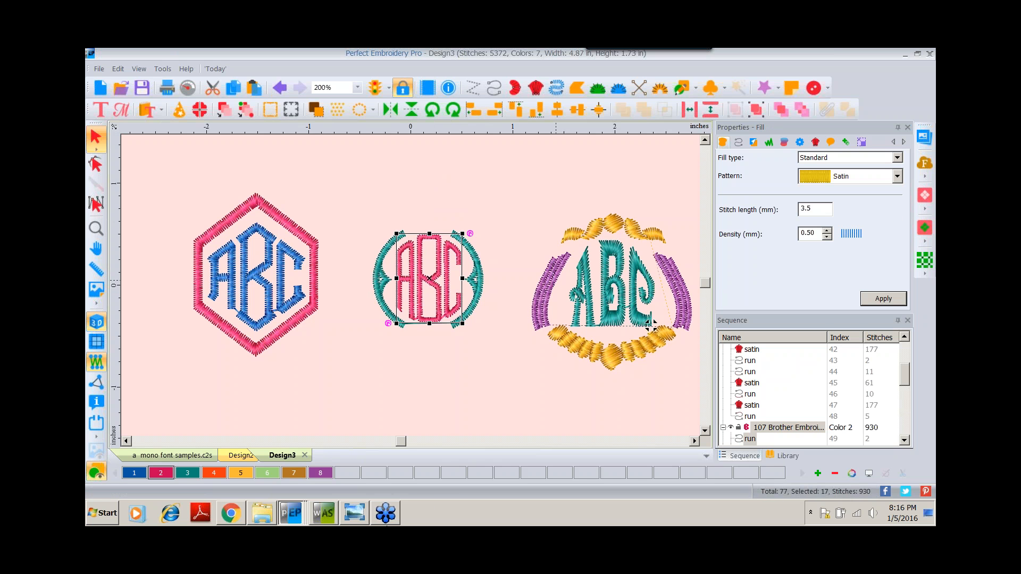
# Switch to Word Art in Stitches and place an ABC monogram in the empty design
pyautogui.click(324, 515)
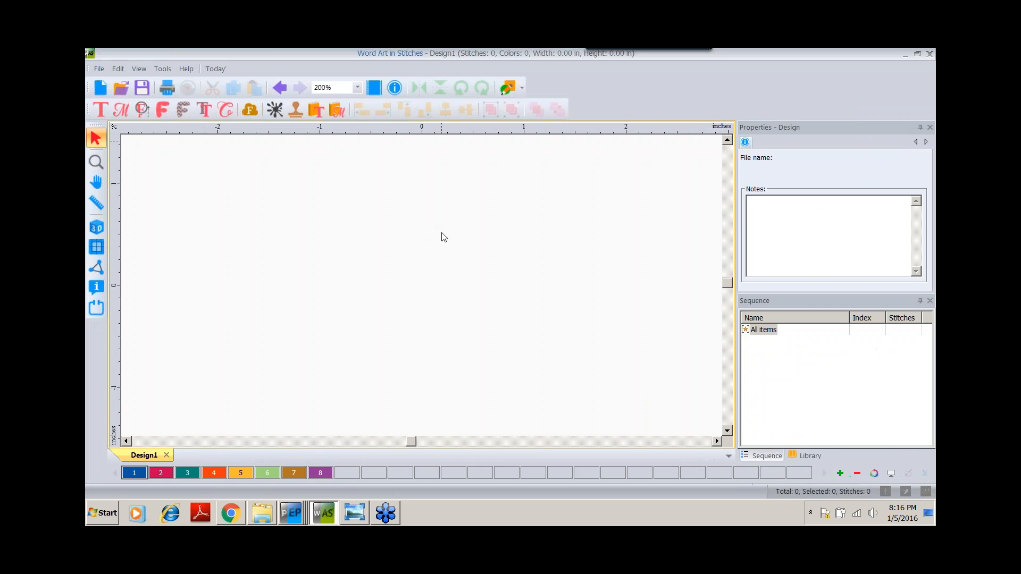
pyautogui.click(121, 109)
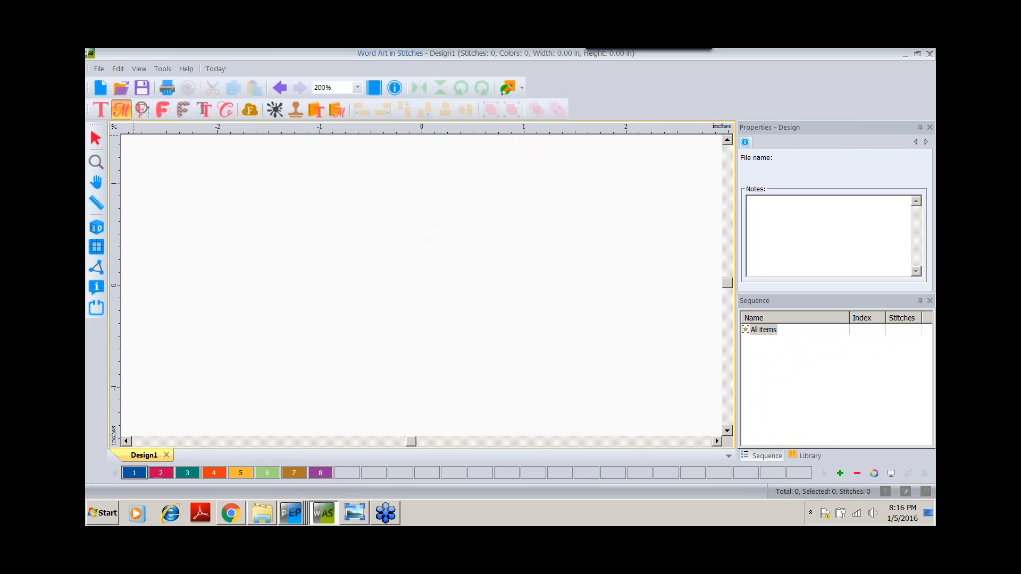
pyautogui.click(419, 297)
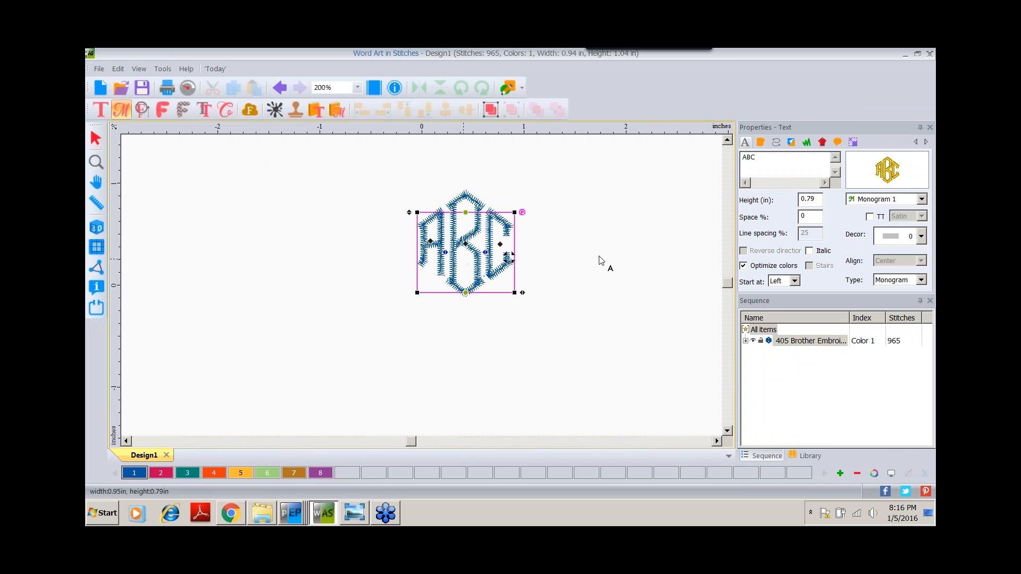
# Add hexagonal decor 3 around the ABC monogram and show the stitches in 3D
pyautogui.click(915, 237)
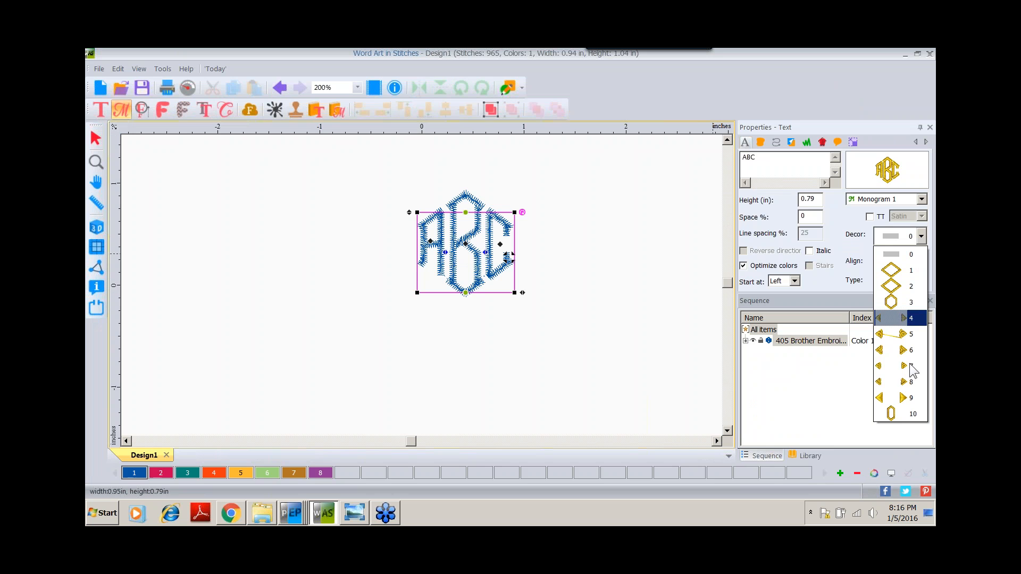
pyautogui.click(911, 302)
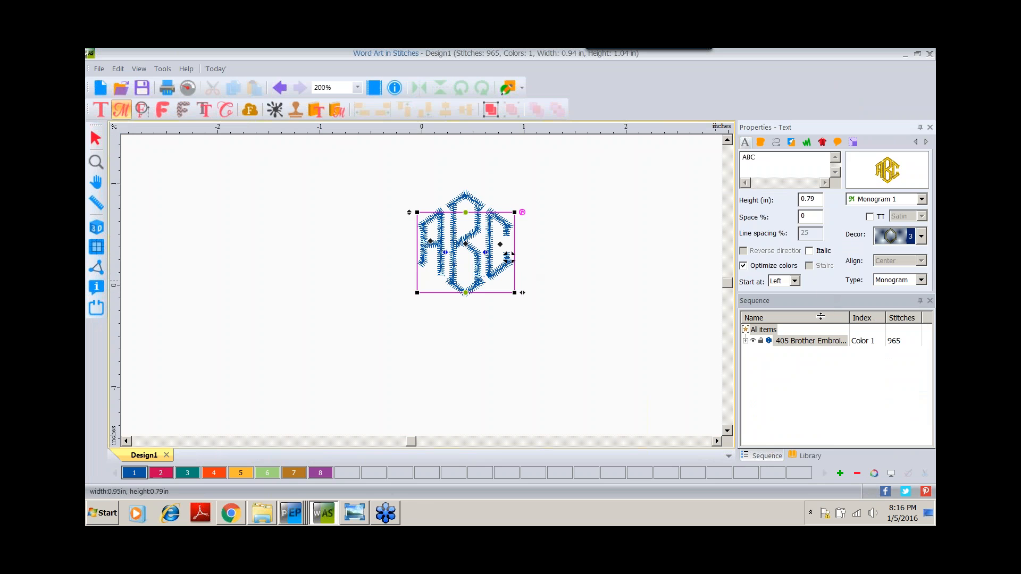
pyautogui.moveTo(820, 317); pyautogui.dragTo(821, 344)
pyautogui.click(905, 299)
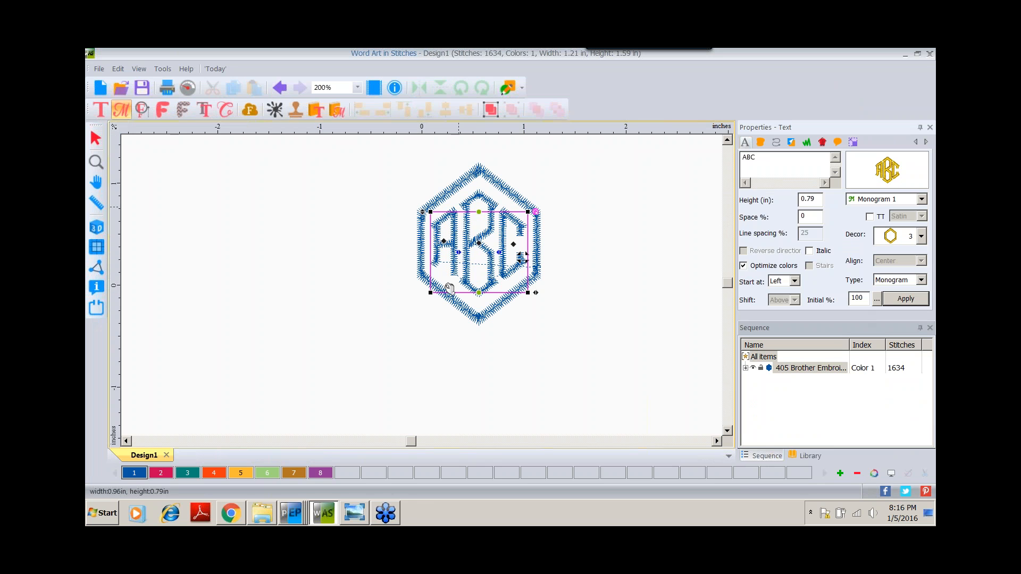
pyautogui.click(96, 228)
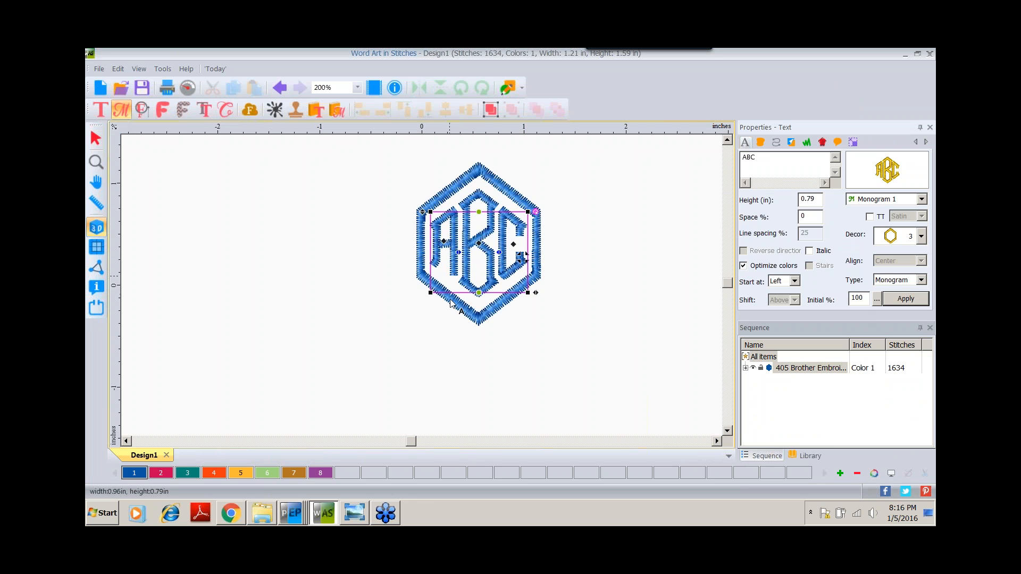
# Select the framed monogram's text object in the sequence and check which grouping commands are available for it
pyautogui.click(746, 368)
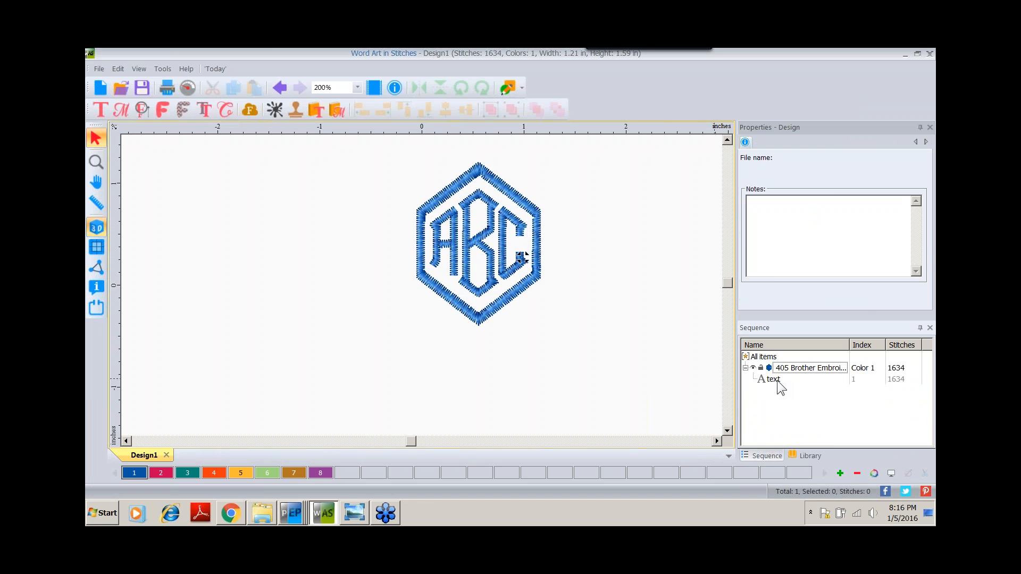
pyautogui.click(774, 380)
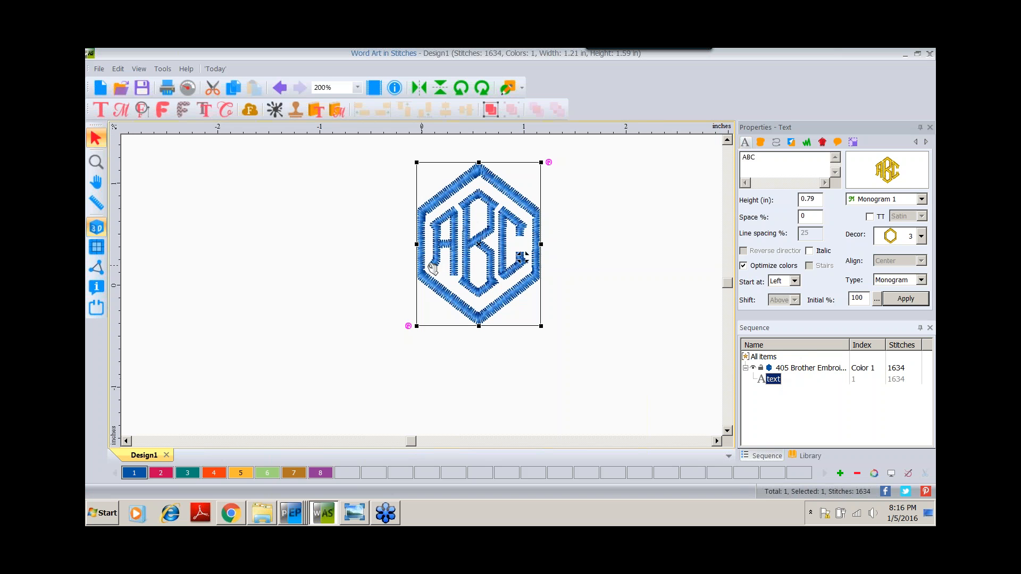
pyautogui.rightClick(461, 231)
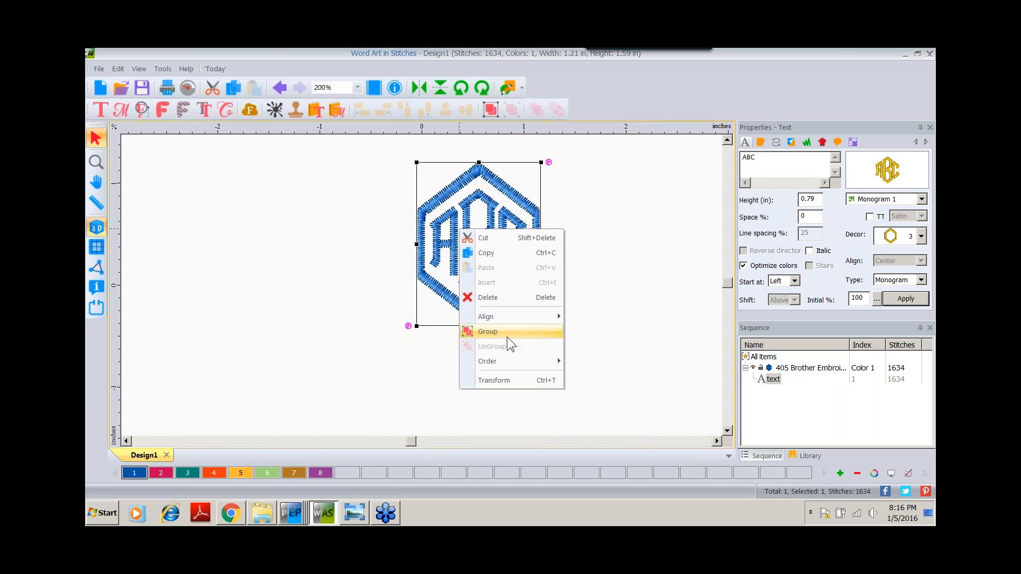
pyautogui.click(521, 201)
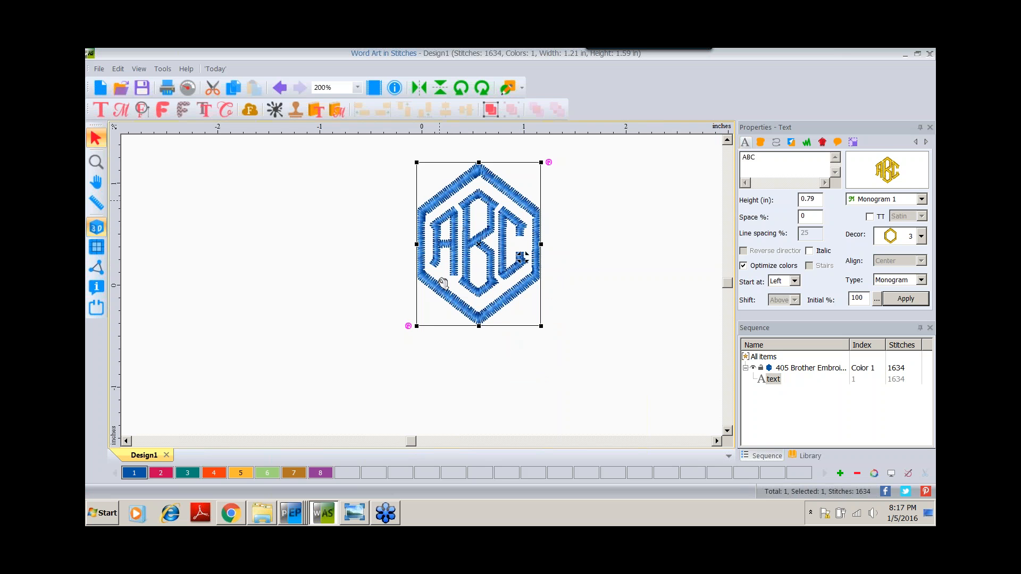
# Set the framed monogram's color change command to chars, apply it, and clear the selection
pyautogui.click(839, 141)
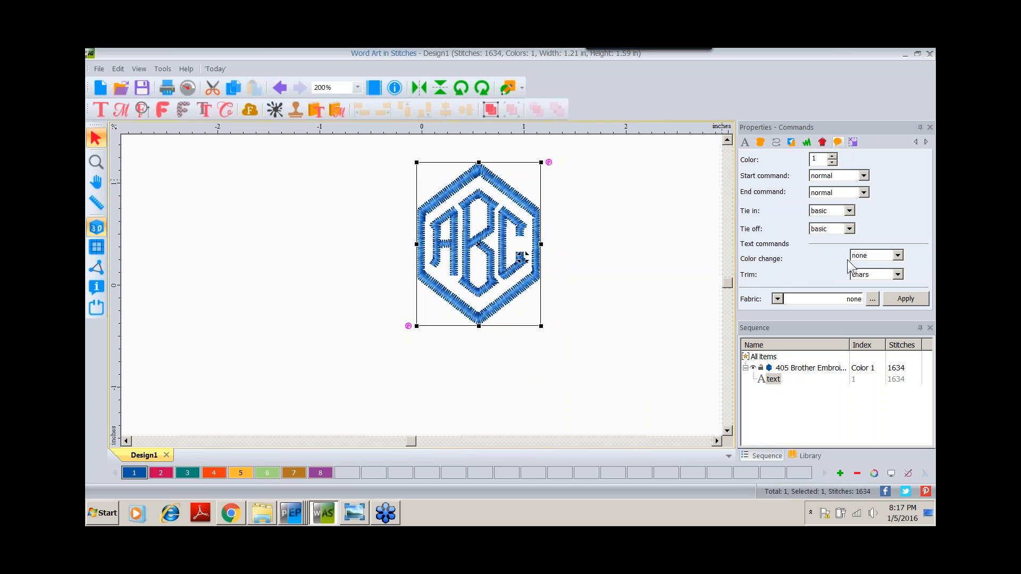
pyautogui.click(898, 256)
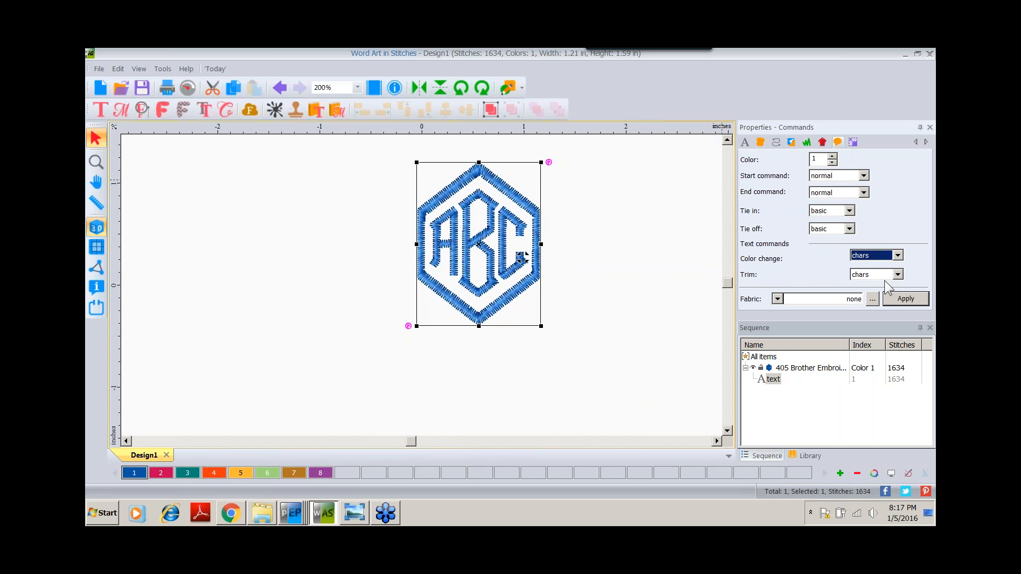
pyautogui.click(897, 299)
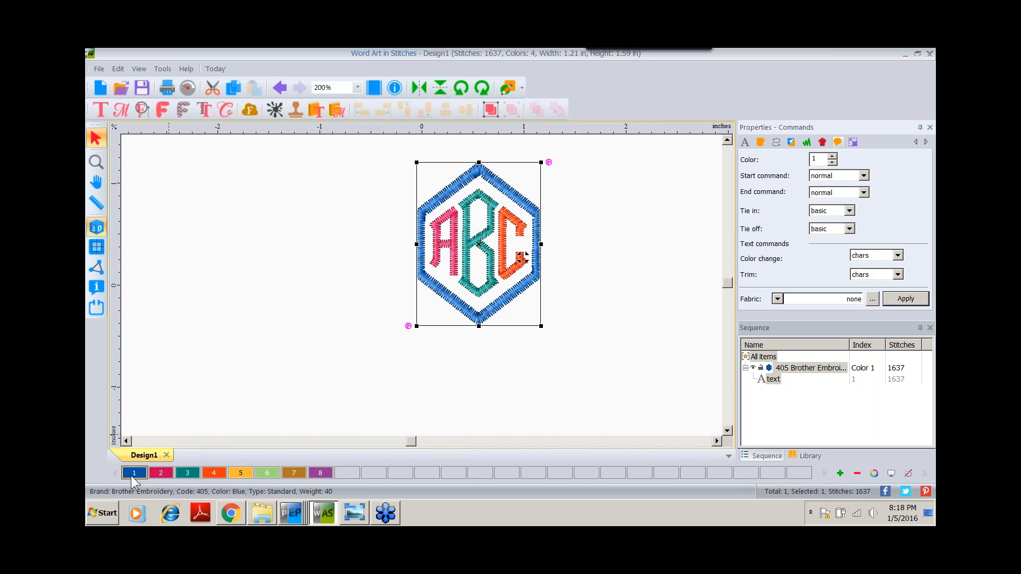
pyautogui.click(458, 356)
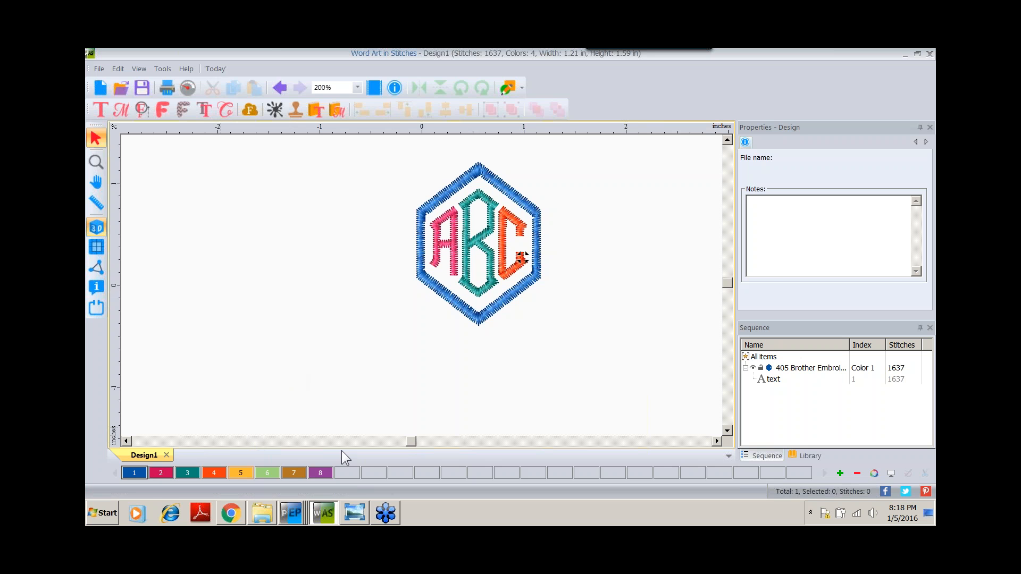
# Recolor the framed monogram starting from thread color 5 and clear the selection
pyautogui.click(778, 369)
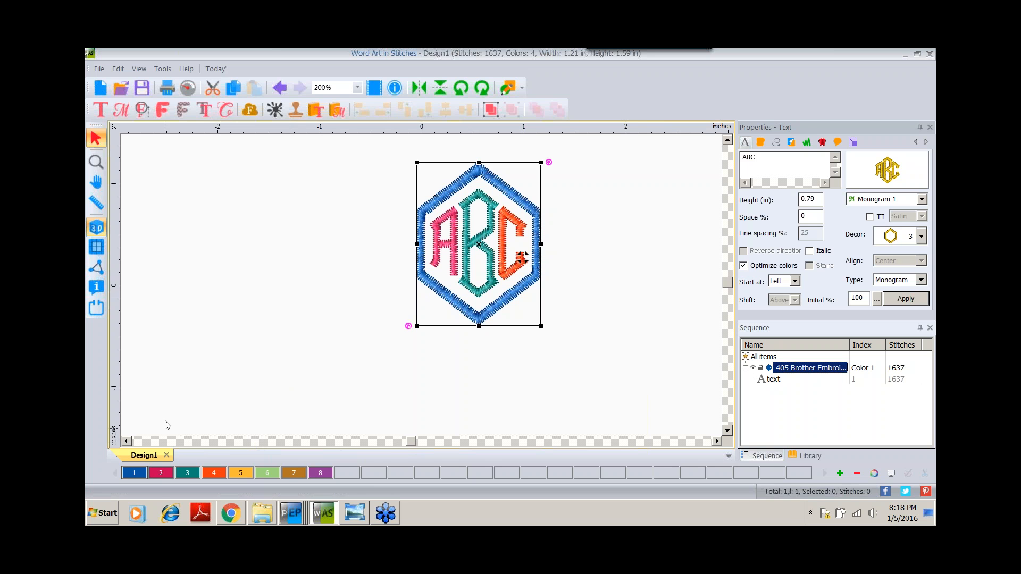
pyautogui.click(239, 474)
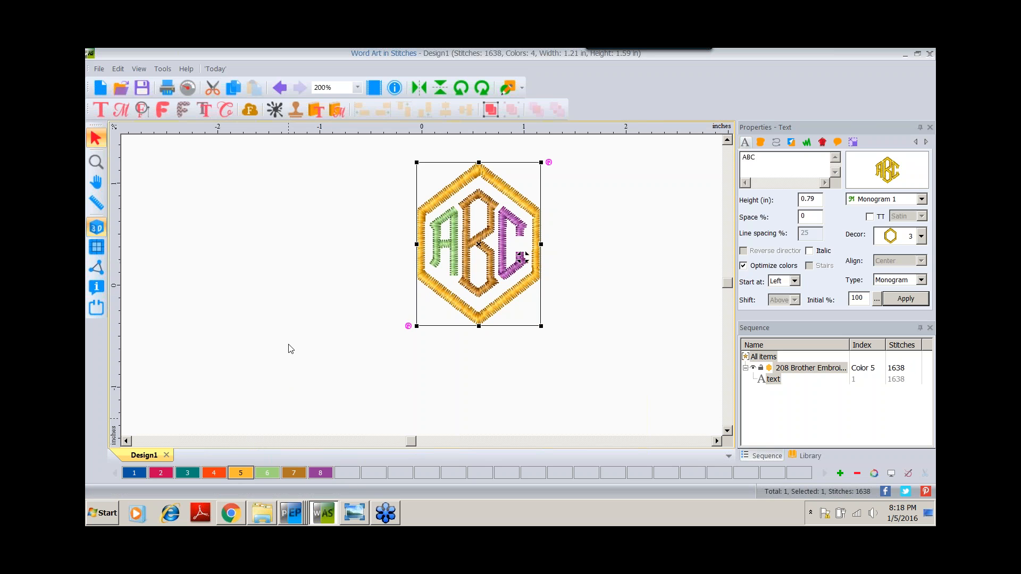
pyautogui.click(295, 276)
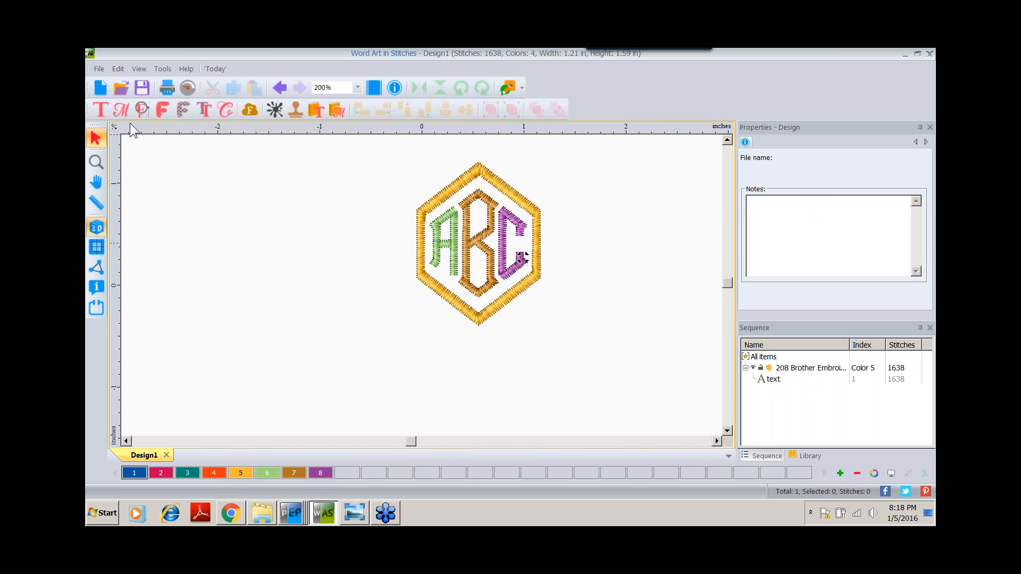
# Place a second ABC monogram beside the hexagonal one and change its font to Monogram 2 from the catalog
pyautogui.click(121, 110)
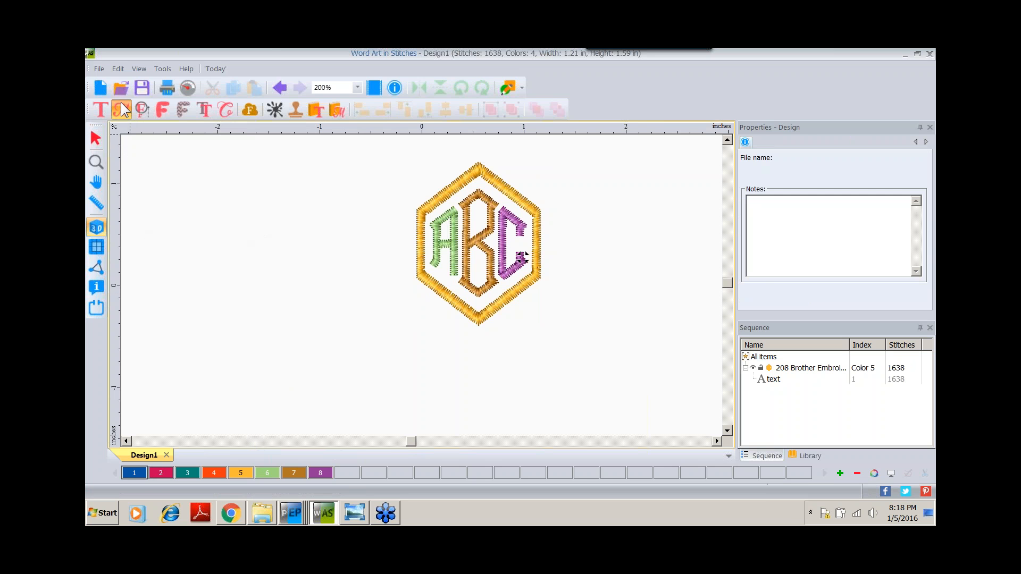
pyautogui.click(264, 346)
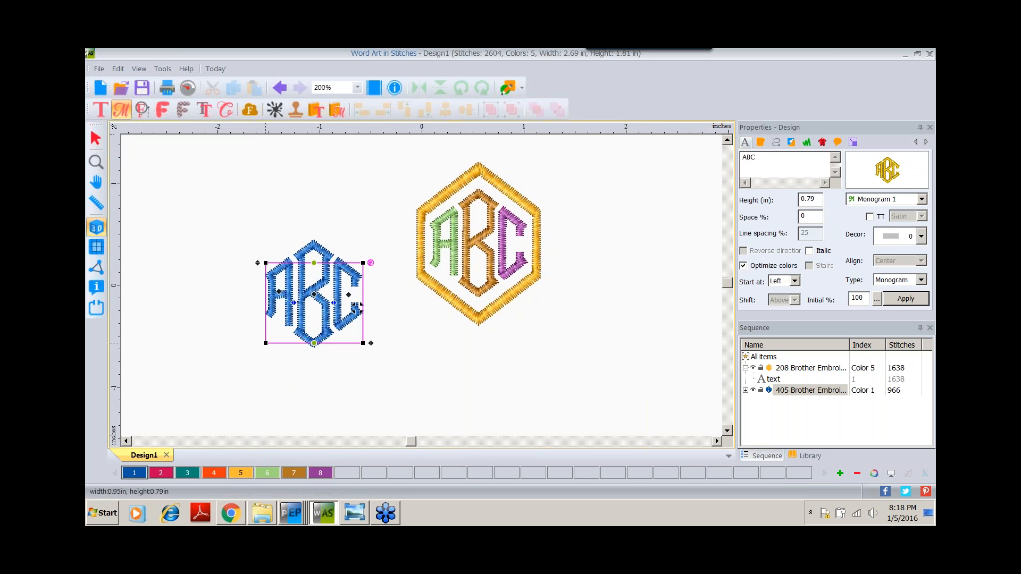
pyautogui.click(879, 169)
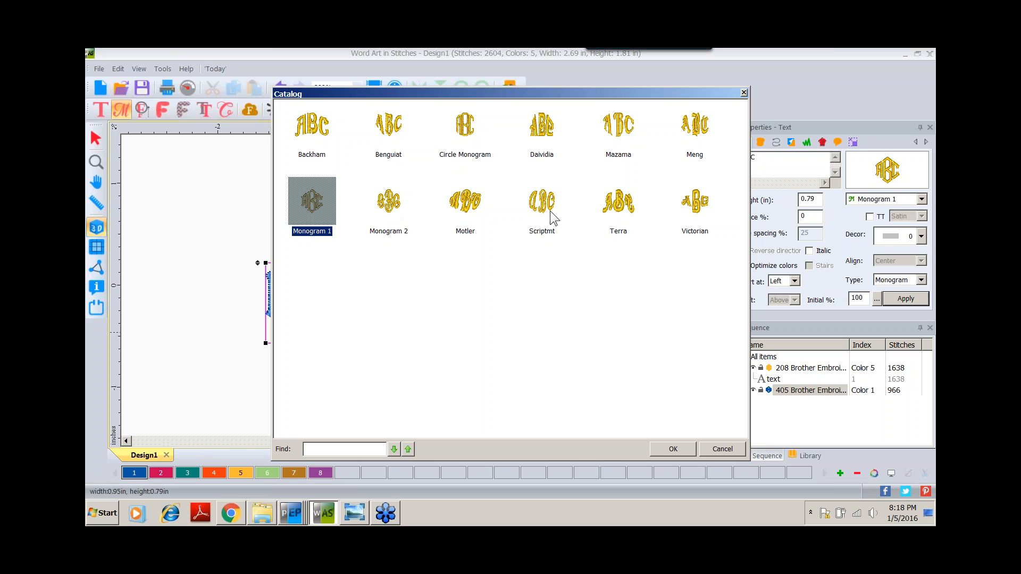
pyautogui.click(390, 210)
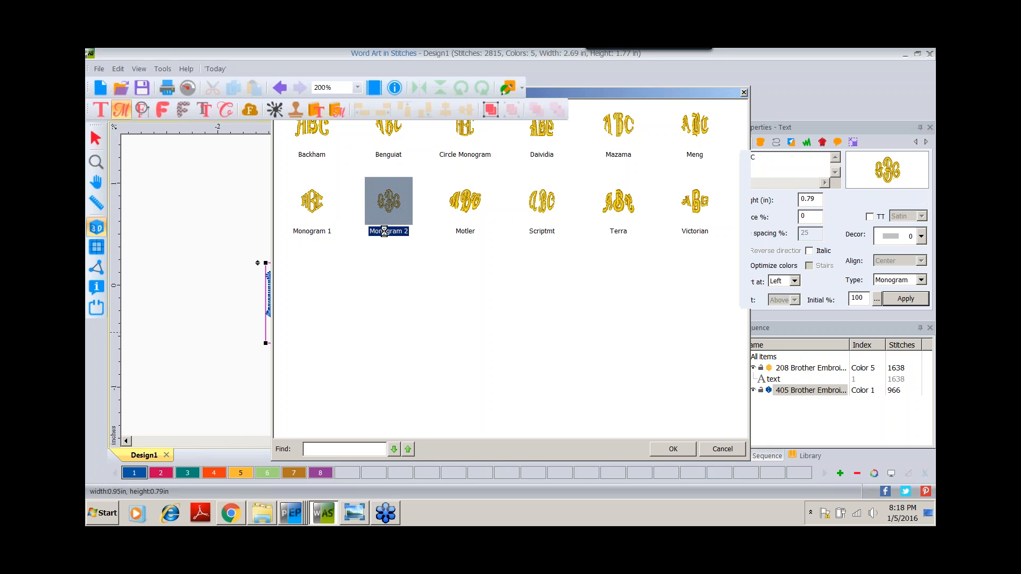
pyautogui.doubleClick(384, 231)
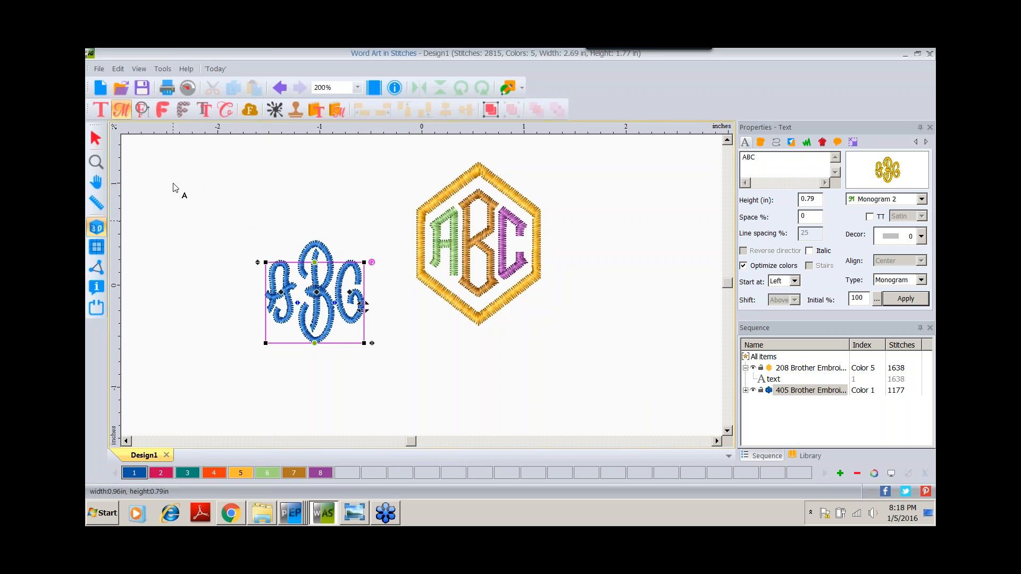
# Place a regular text object below the hexagonal monogram reading KAP, set its type to Monogram, and apply the changes
pyautogui.click(100, 109)
pyautogui.click(572, 351)
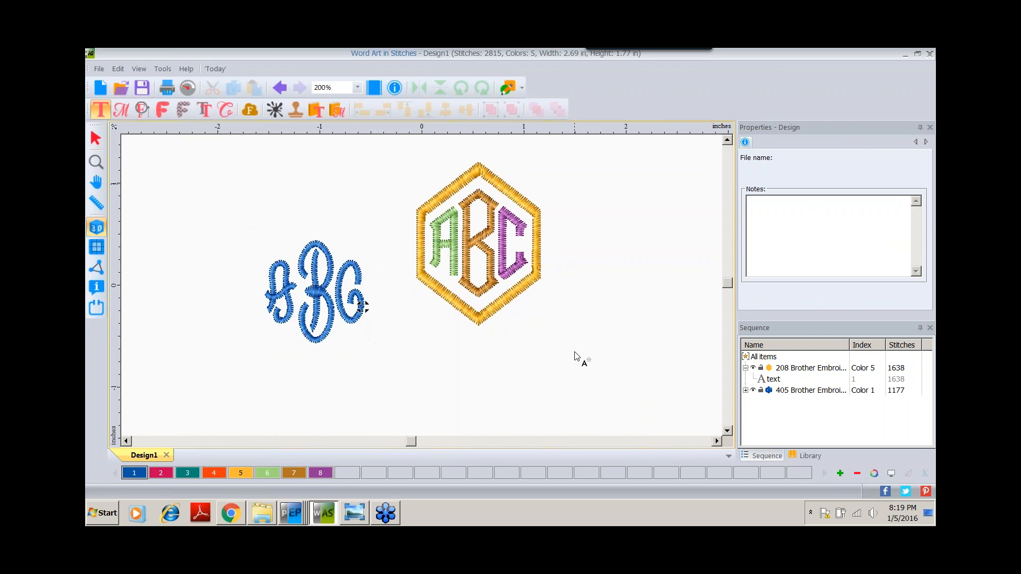
pyautogui.click(575, 355)
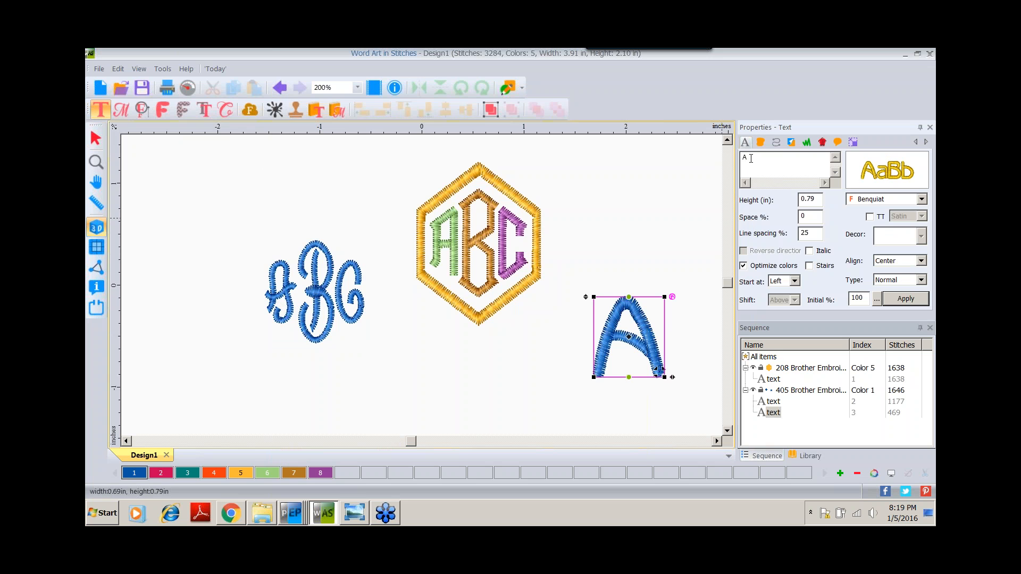
pyautogui.write('KAP')
pyautogui.moveTo(889, 175)
pyautogui.click(920, 279)
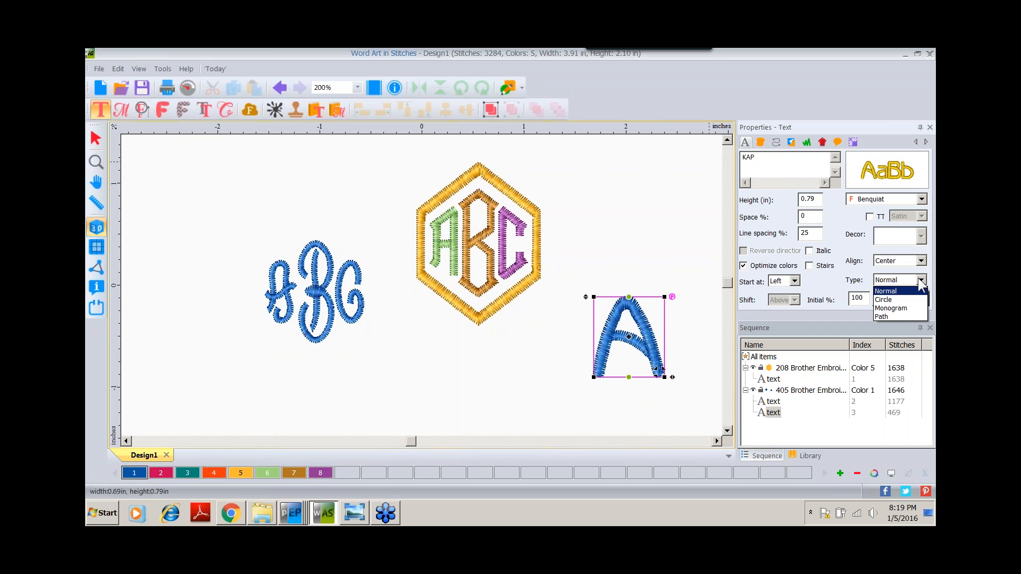
pyautogui.click(899, 308)
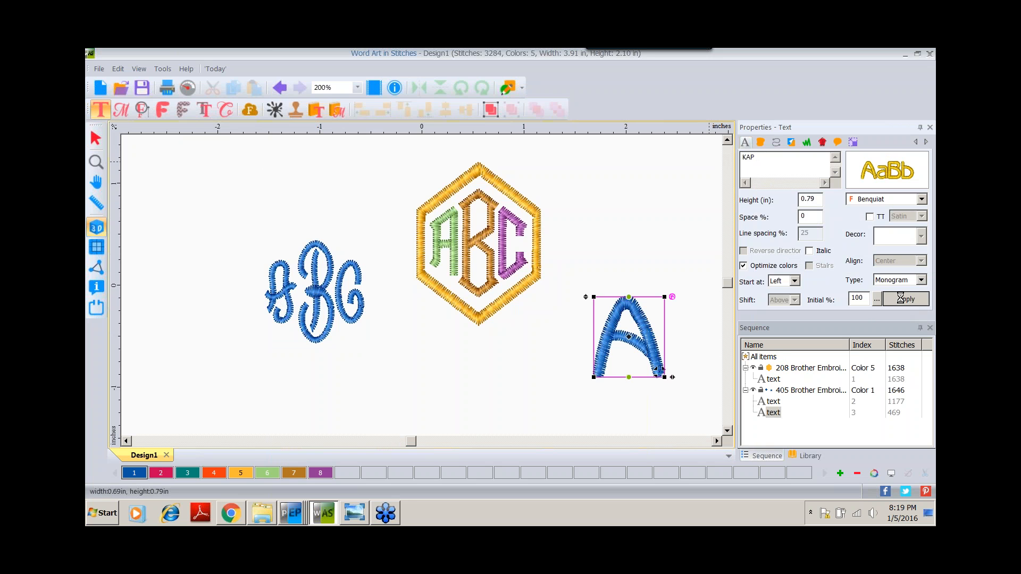
pyautogui.click(901, 299)
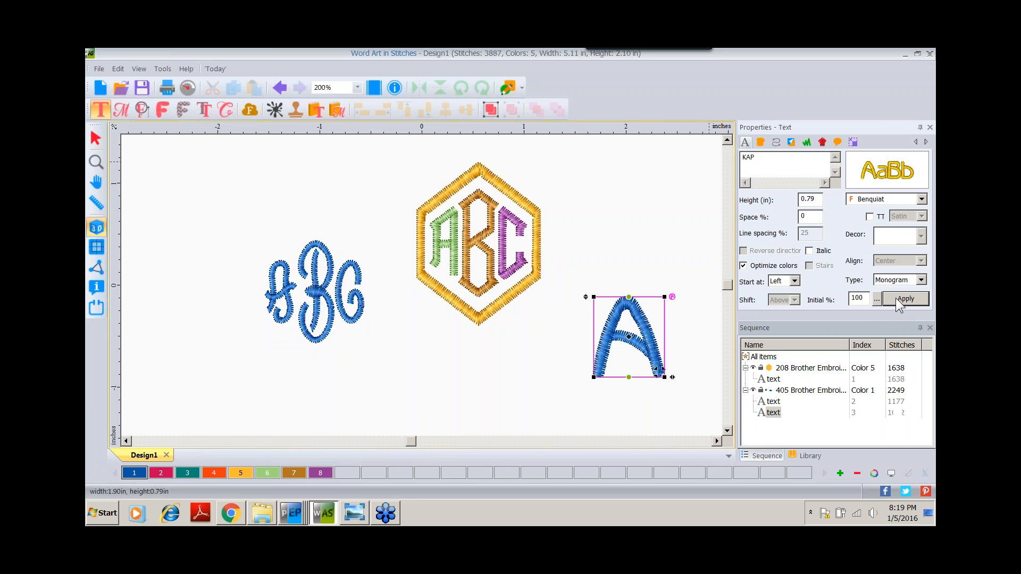
# Change the KAP monogram's font to Studio from the catalog and move it beneath the hexagonal monogram
pyautogui.doubleClick(97, 161)
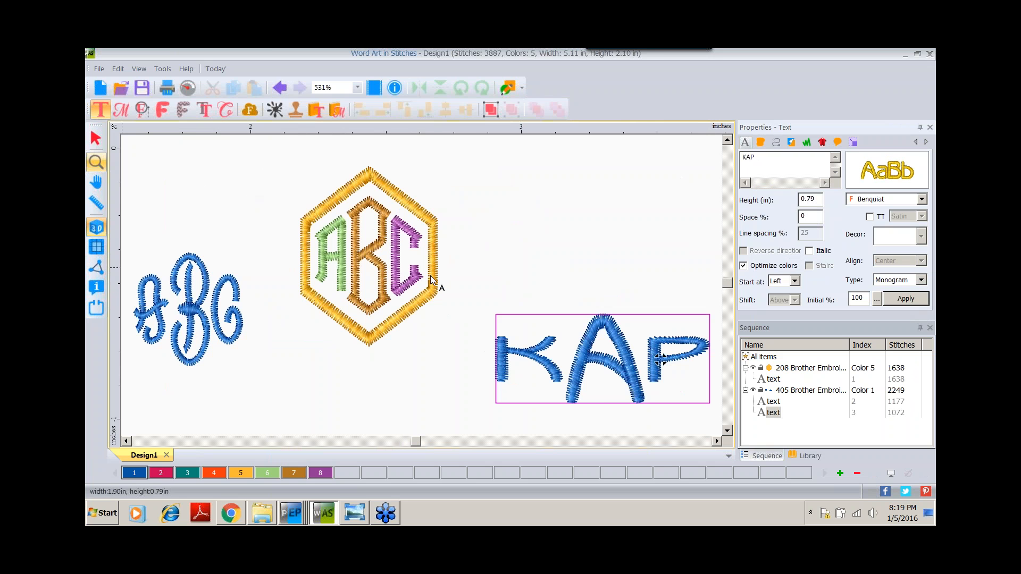
pyautogui.click(601, 342)
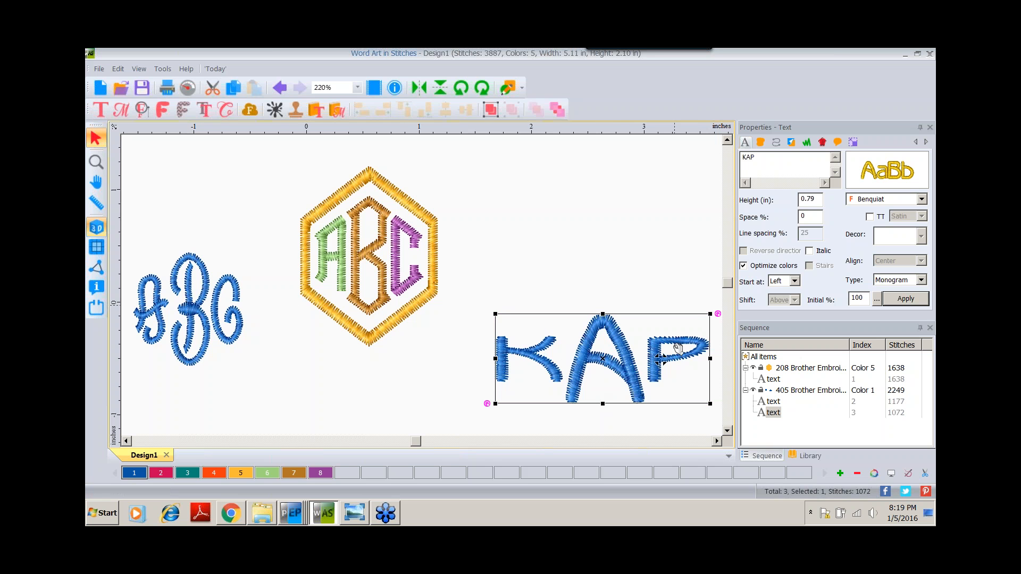
pyautogui.moveTo(870, 169)
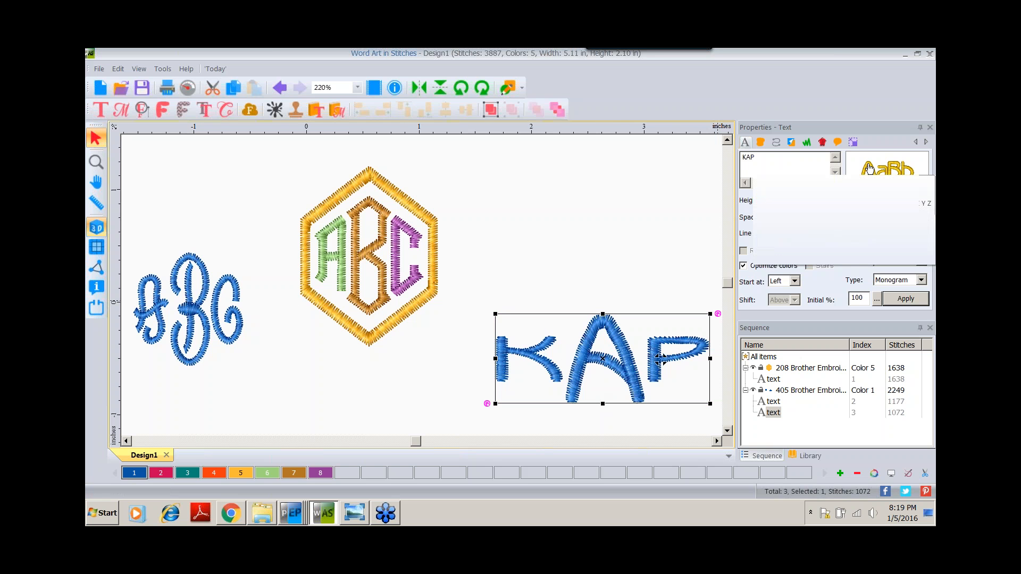
pyautogui.click(870, 169)
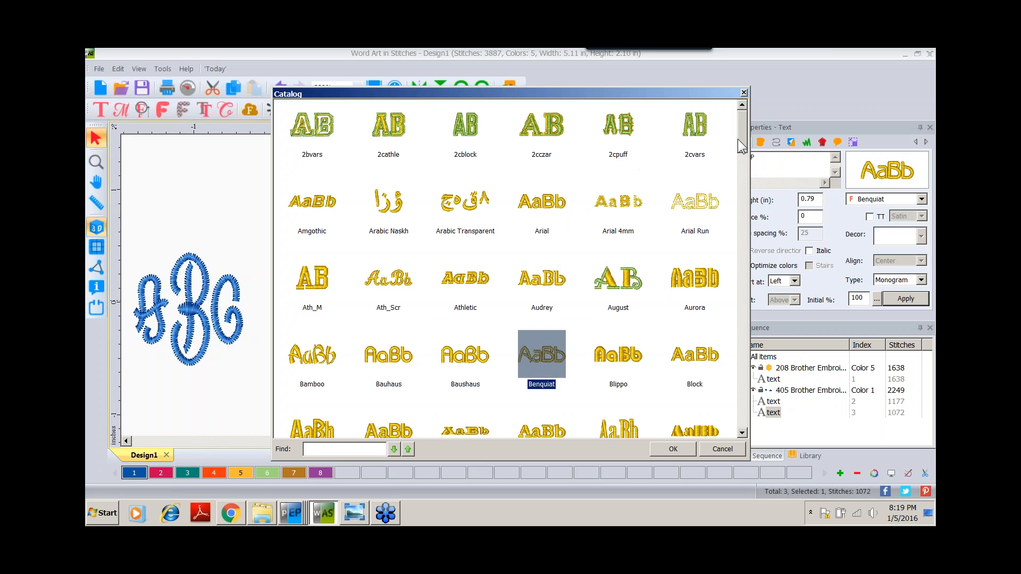
pyautogui.moveTo(740, 133); pyautogui.dragTo(739, 412)
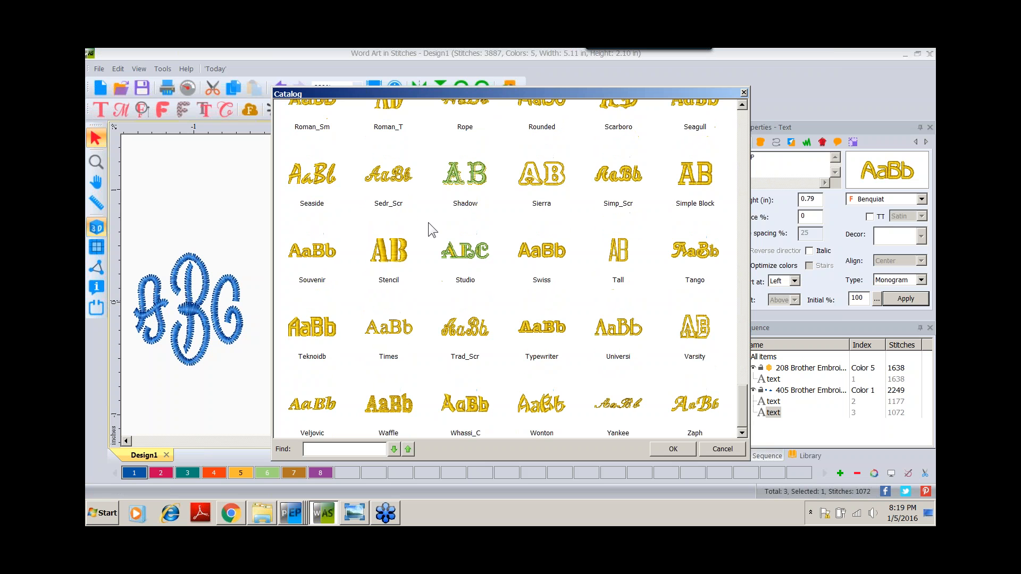
pyautogui.click(462, 250)
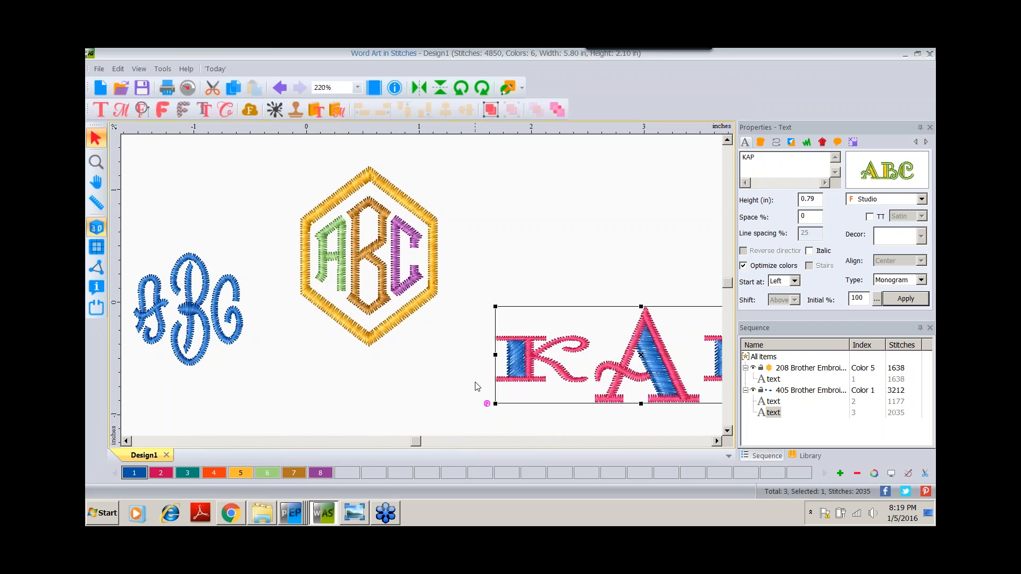
pyautogui.moveTo(530, 372); pyautogui.dragTo(421, 403)
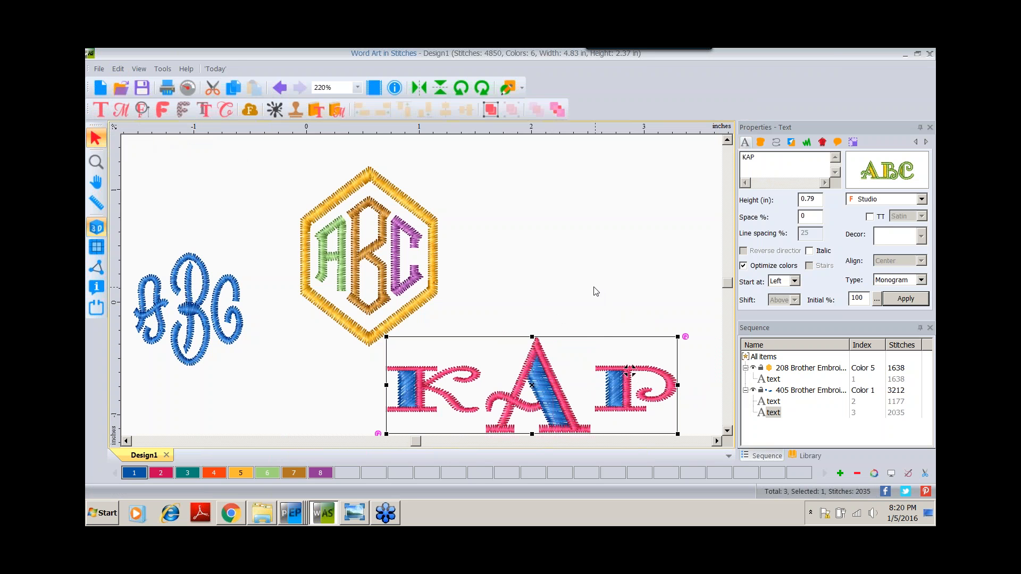
# Create a new design and place a regular text object with the letter A near its center
pyautogui.click(100, 88)
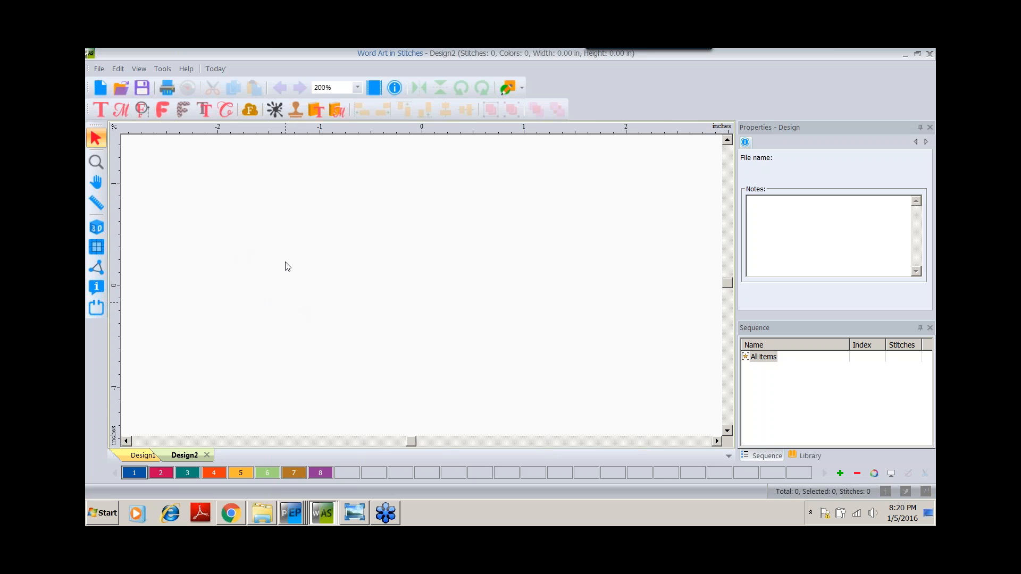
pyautogui.click(102, 110)
pyautogui.click(388, 308)
# Change the letter A's font to the floral Mono27 from the catalog and show the stitches in 3D
pyautogui.click(871, 179)
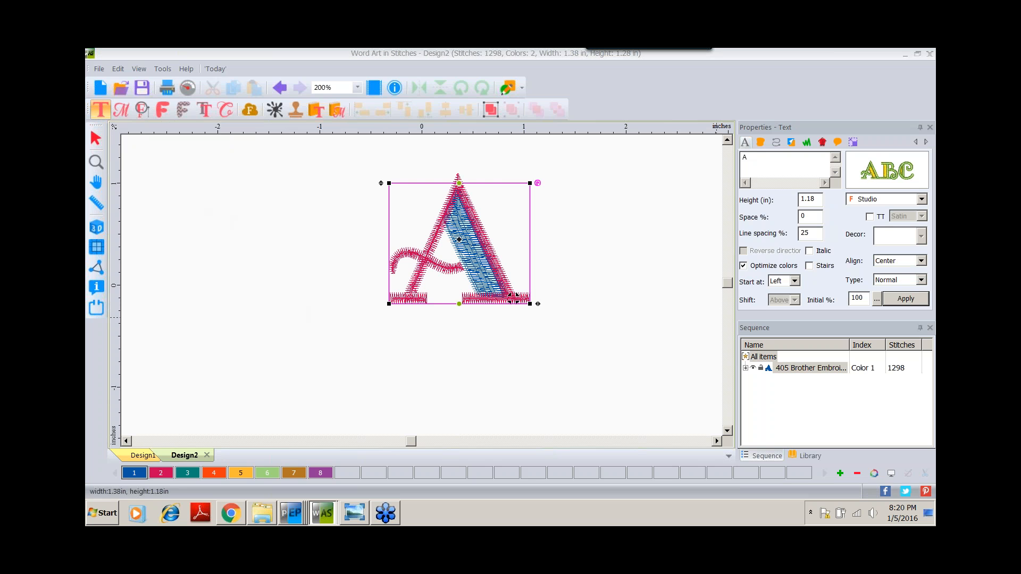
pyautogui.moveTo(742, 384); pyautogui.dragTo(742, 292)
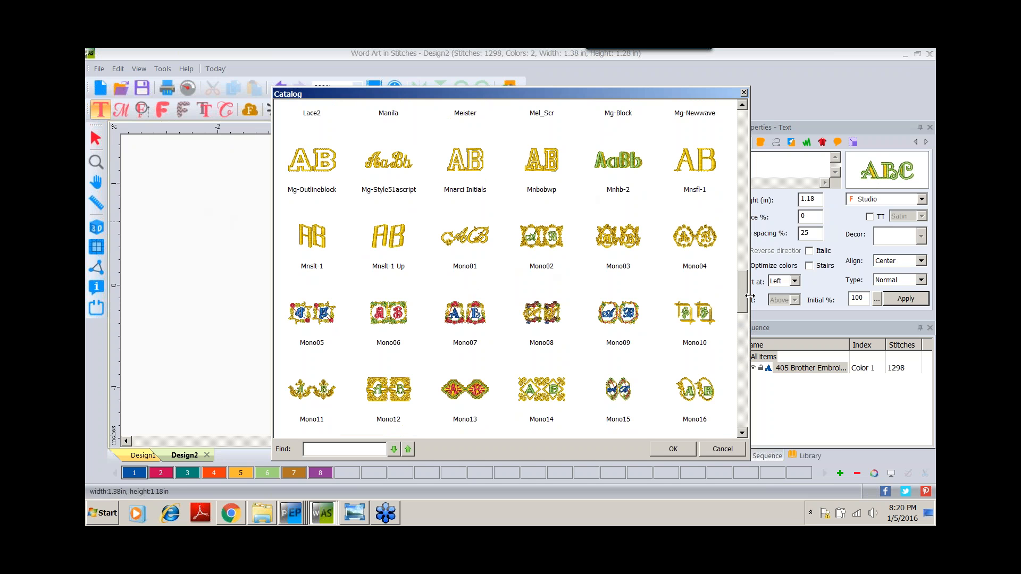
pyautogui.moveTo(743, 292); pyautogui.dragTo(740, 369)
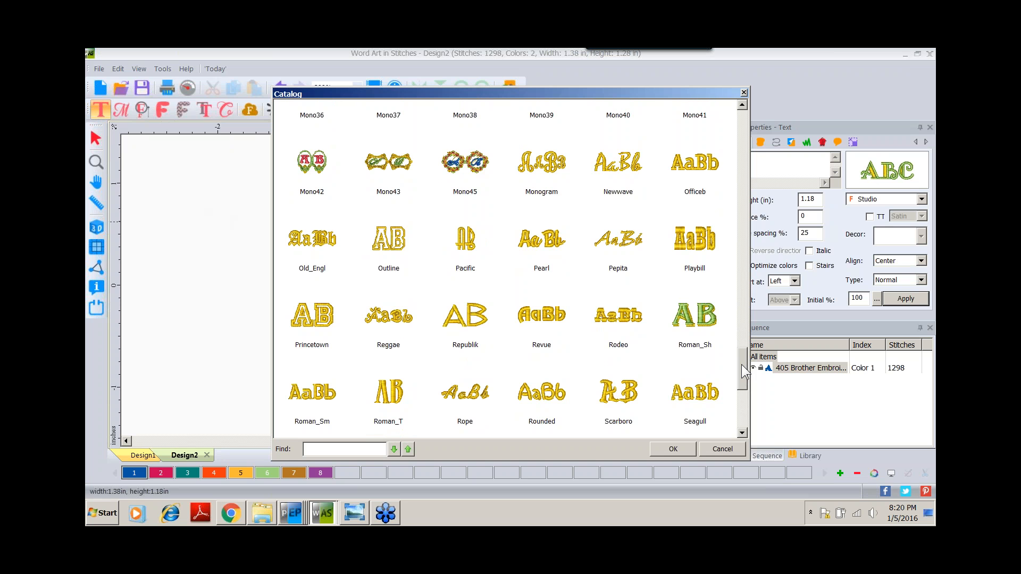
pyautogui.moveTo(742, 365); pyautogui.dragTo(745, 302)
pyautogui.doubleClick(550, 425)
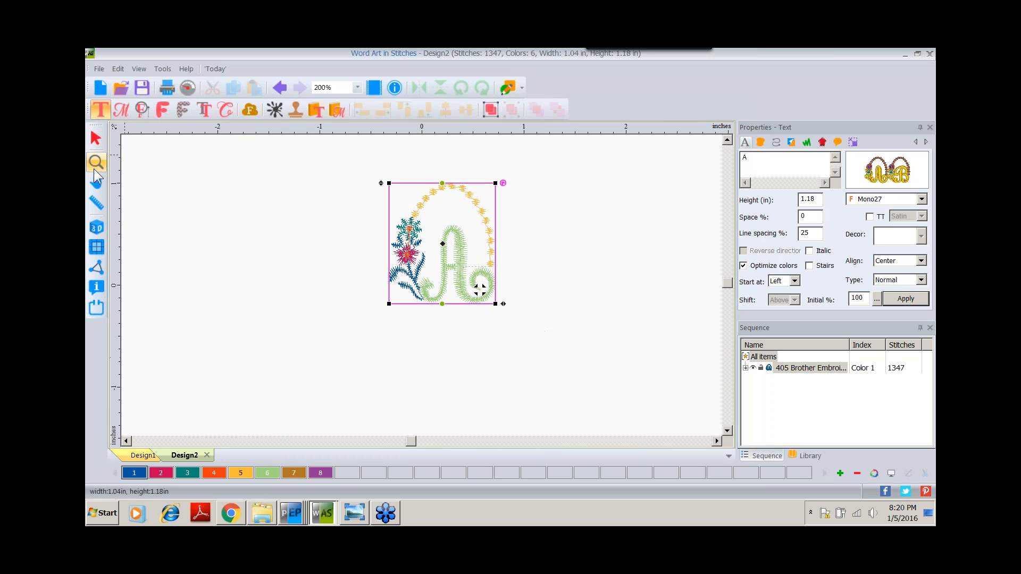
pyautogui.click(97, 229)
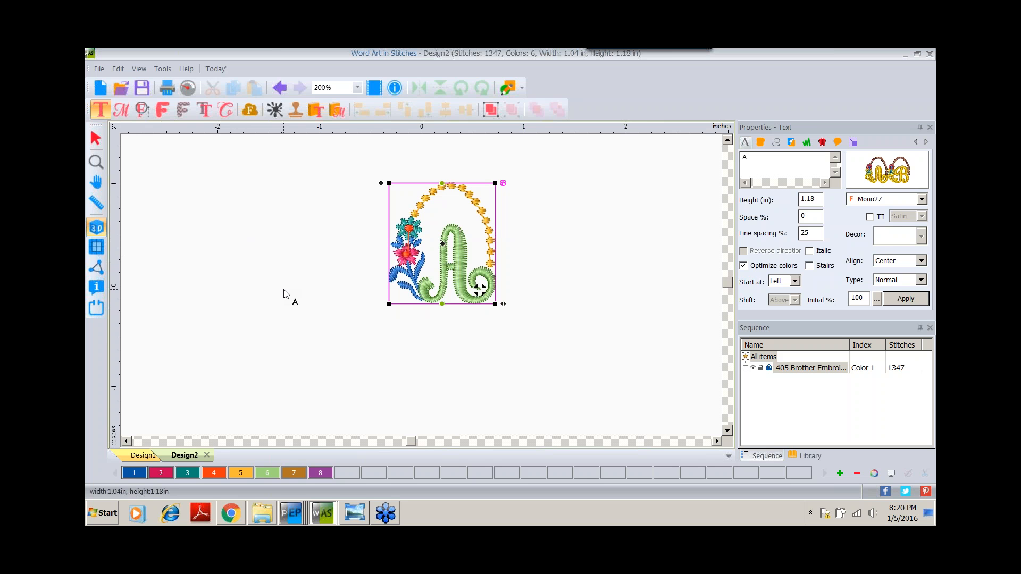
# Place a second regular text object beside the floral letter A and change its font to Cursive from the catalog
pyautogui.click(177, 200)
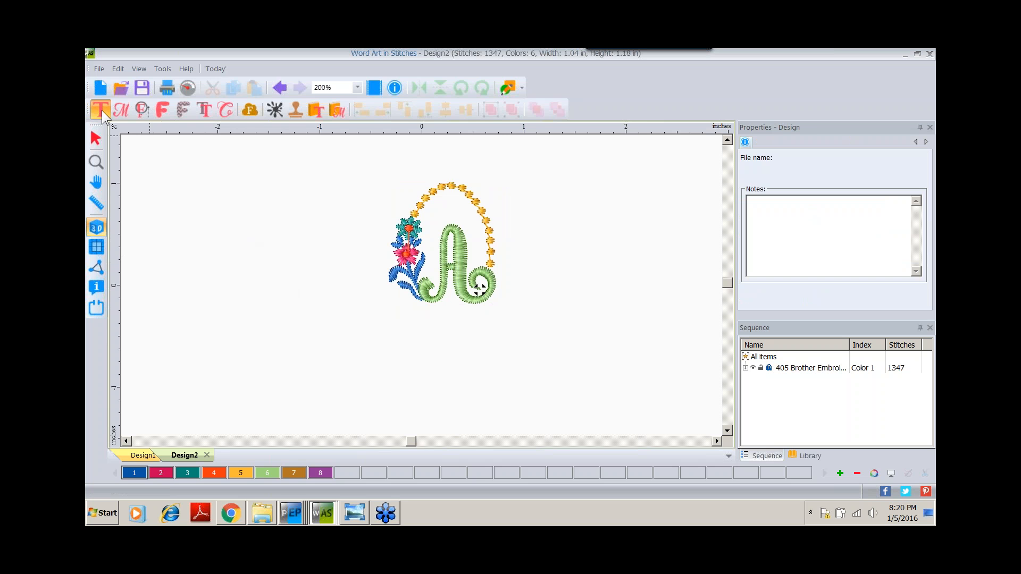
pyautogui.click(535, 349)
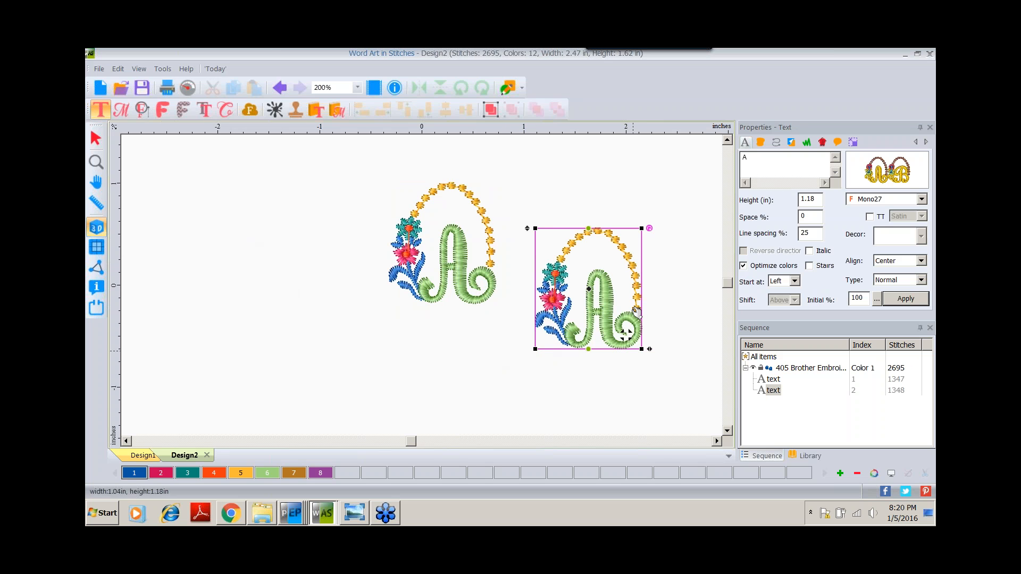
pyautogui.click(875, 171)
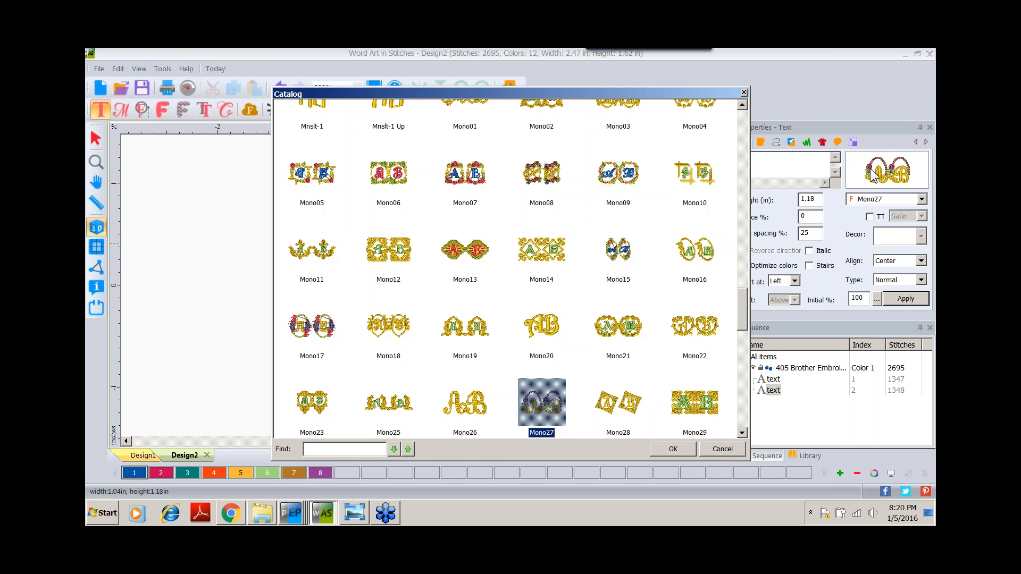
pyautogui.moveTo(742, 320); pyautogui.dragTo(742, 185)
pyautogui.click(320, 388)
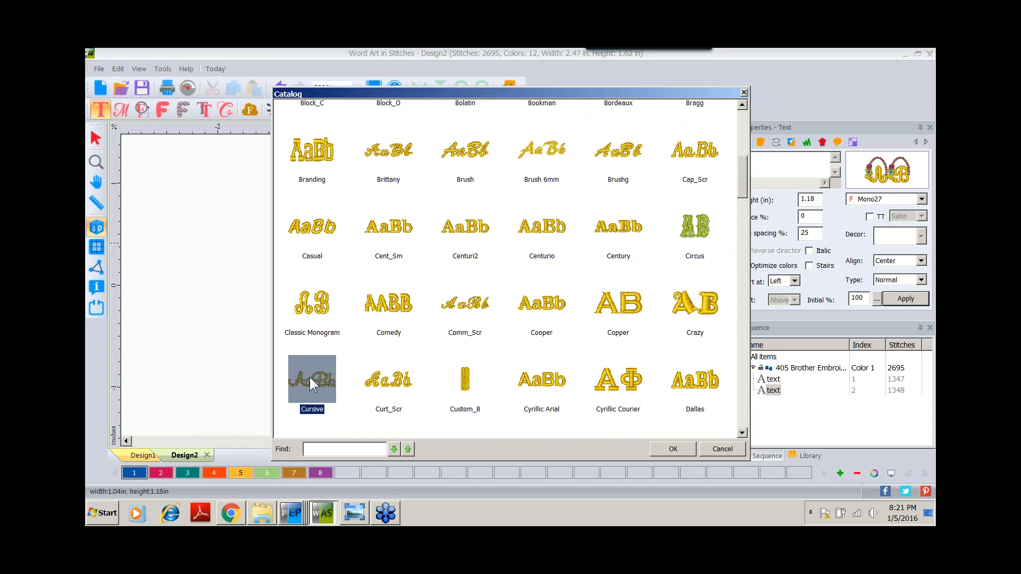
pyautogui.doubleClick(309, 378)
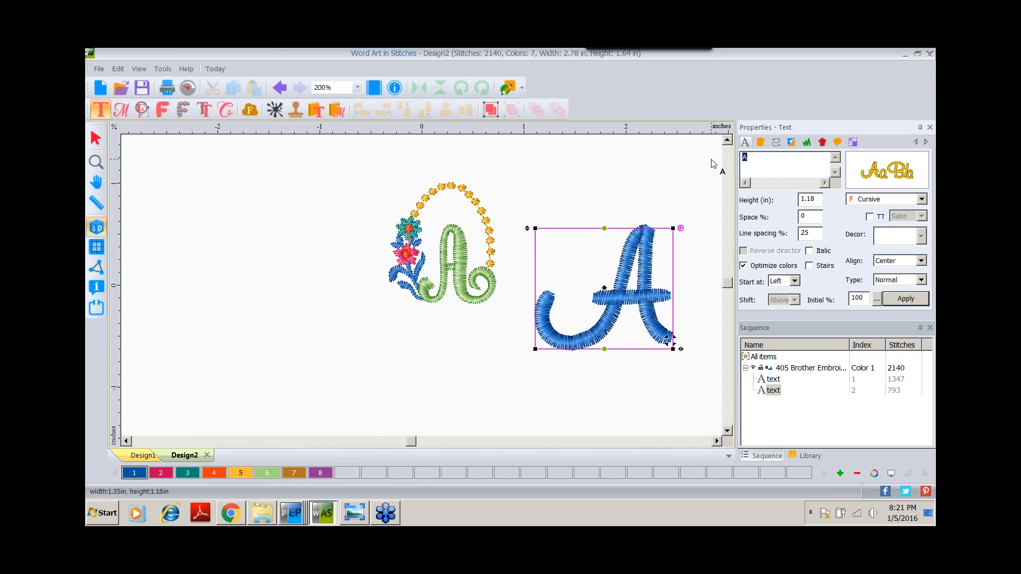
# Replace the Cursive text object's content with manda and apply the change
pyautogui.write('manda')
pyautogui.click(906, 299)
pyautogui.click(98, 162)
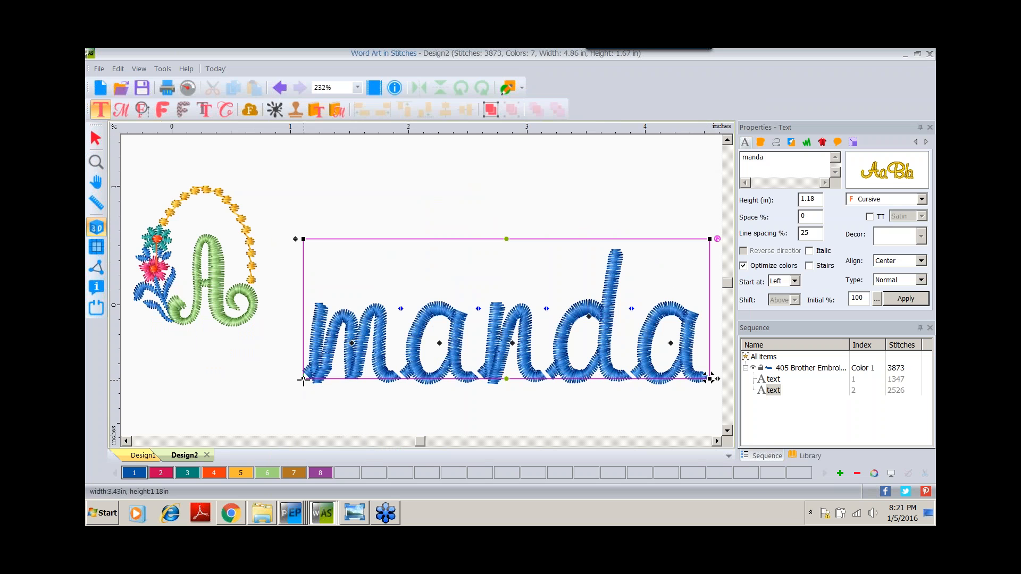
# Shrink the manda text to about 0.9 in wide, place it directly after the floral A, and recolor it with thread color 6
pyautogui.click(98, 142)
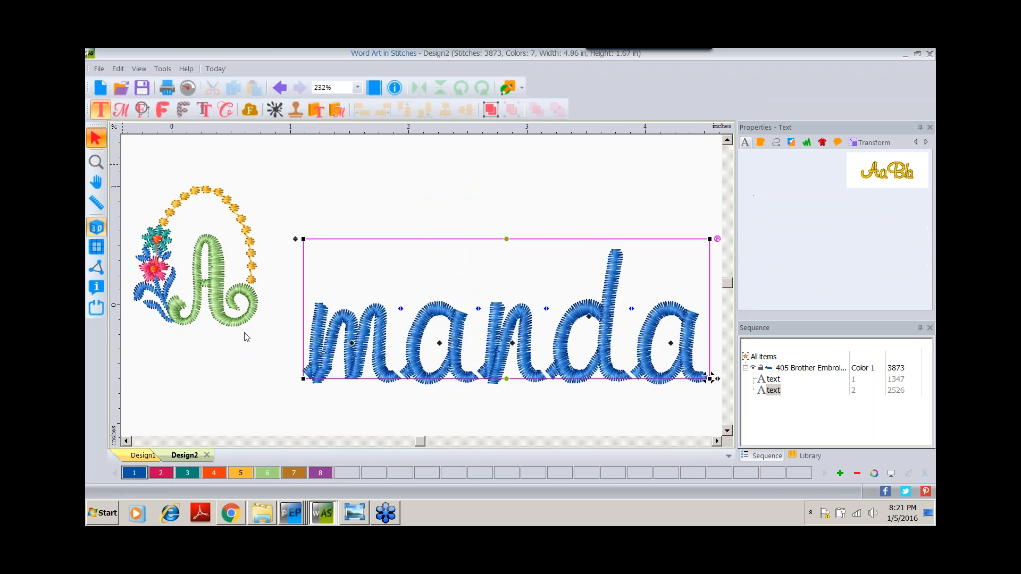
pyautogui.moveTo(304, 384); pyautogui.dragTo(618, 280)
pyautogui.moveTo(711, 273); pyautogui.dragTo(366, 323)
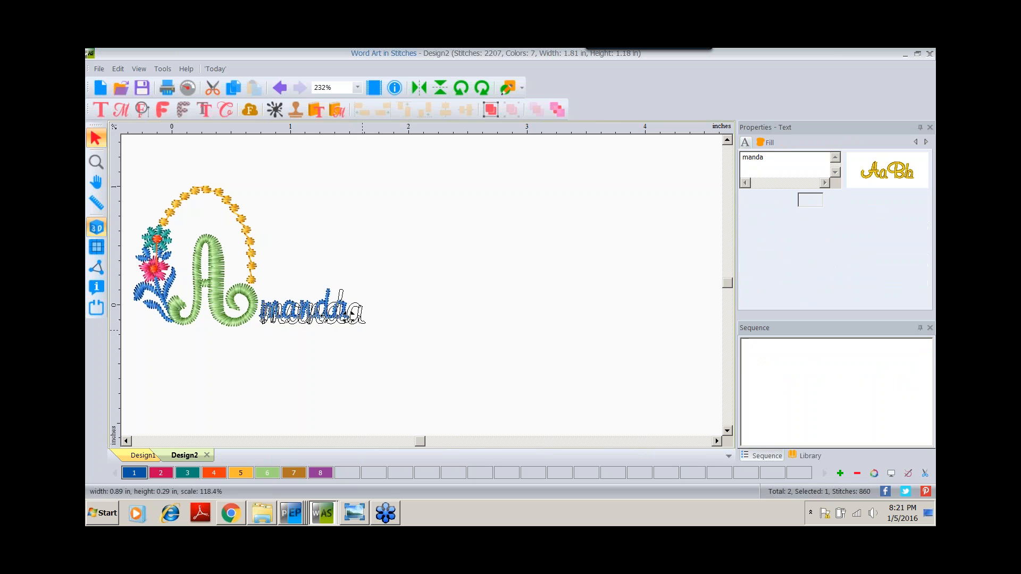
pyautogui.moveTo(303, 317); pyautogui.dragTo(302, 312)
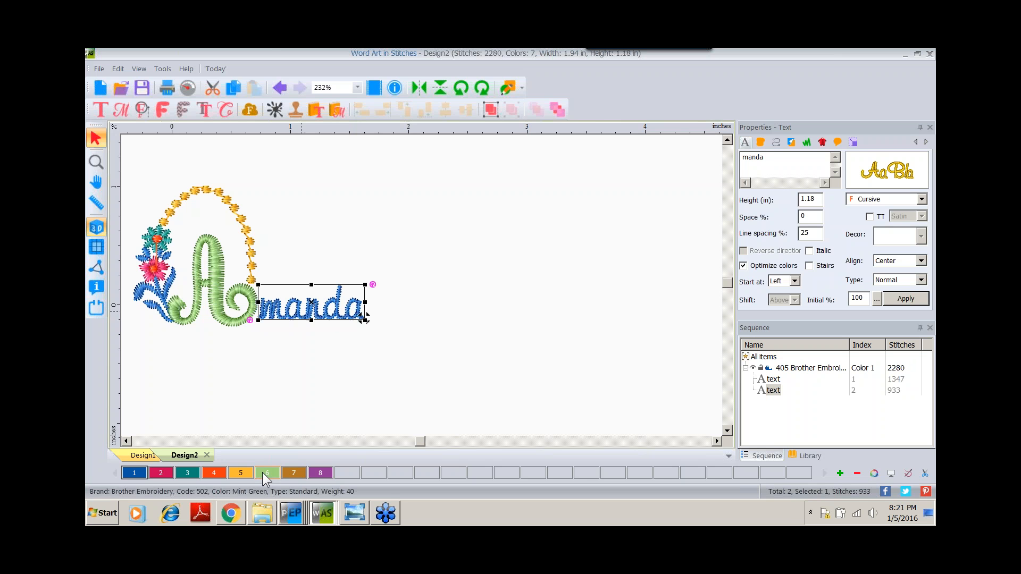
pyautogui.click(266, 473)
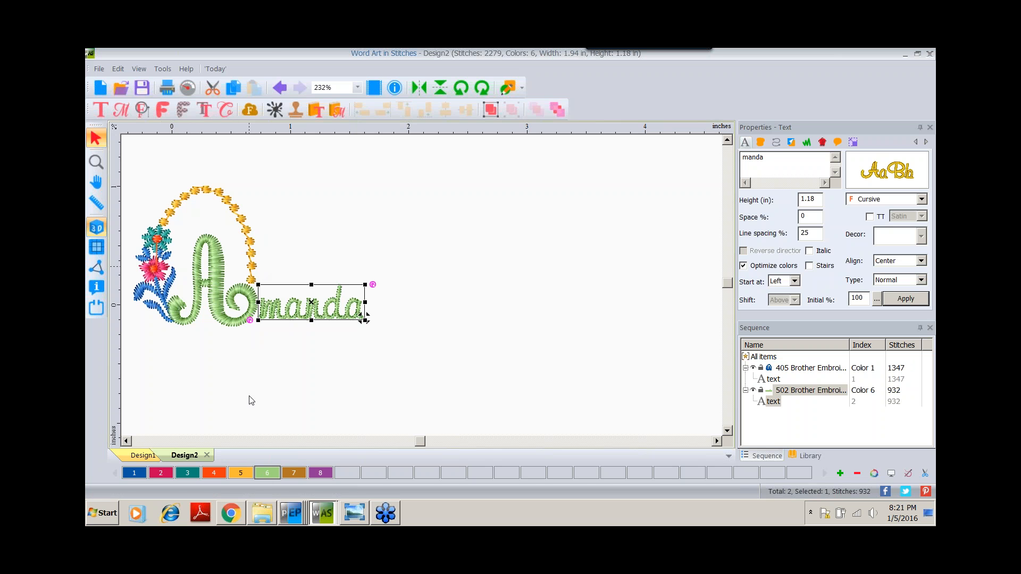
# Switch to Perfect Embroidery Pro, create a new design, and place an ABC monogram near its center
pyautogui.click(292, 513)
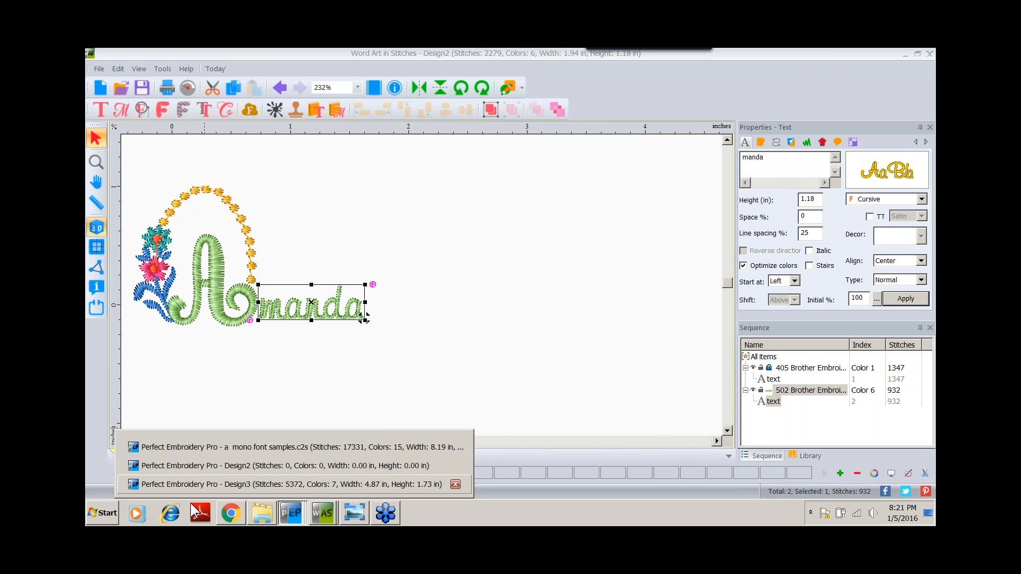
pyautogui.click(194, 485)
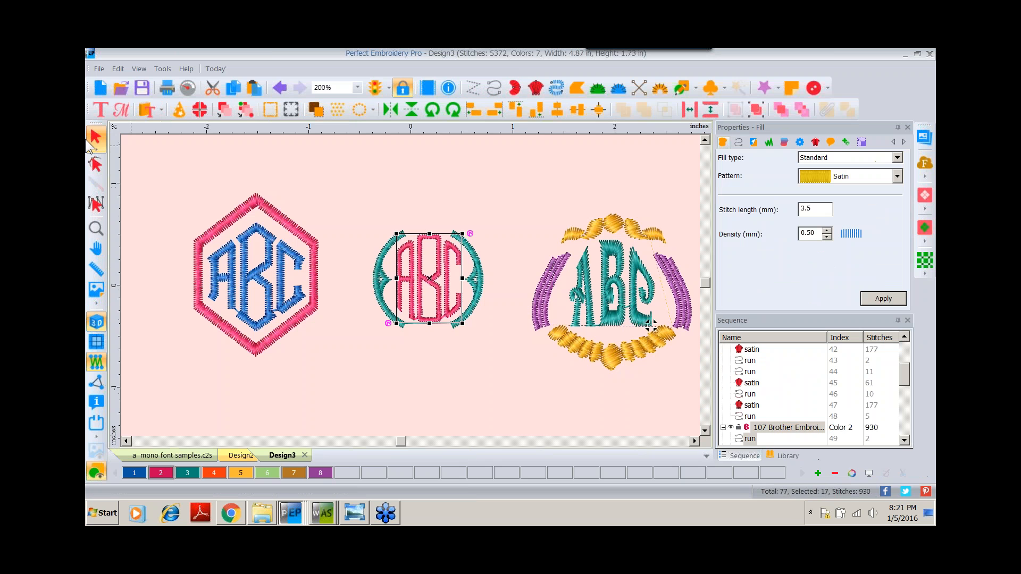
pyautogui.click(100, 88)
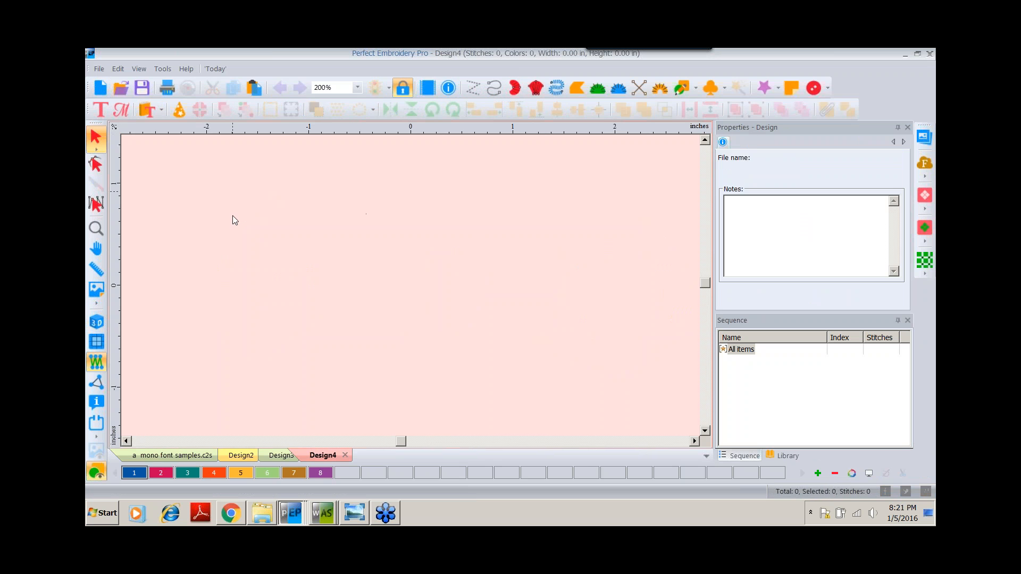
pyautogui.click(120, 110)
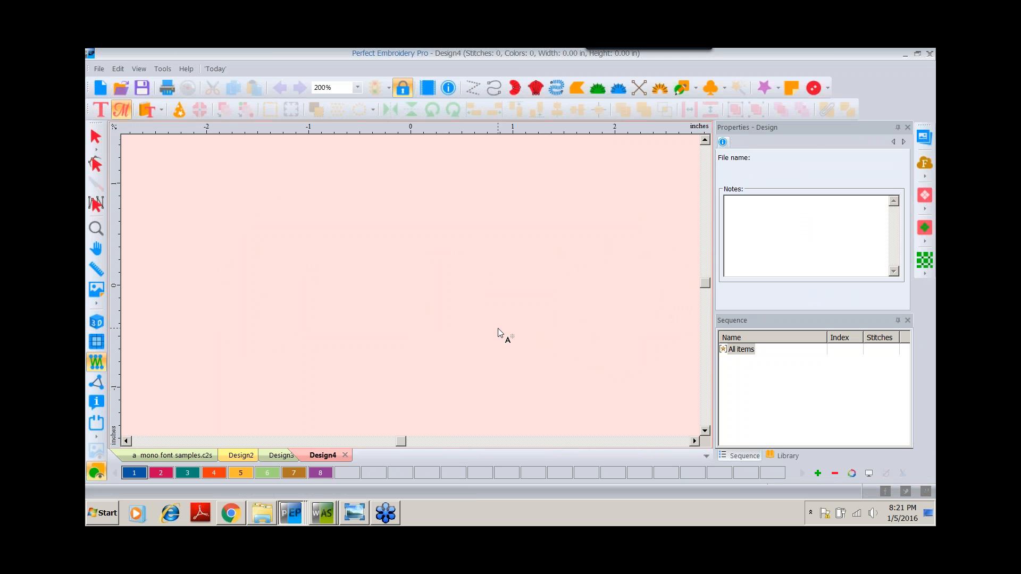
pyautogui.click(381, 315)
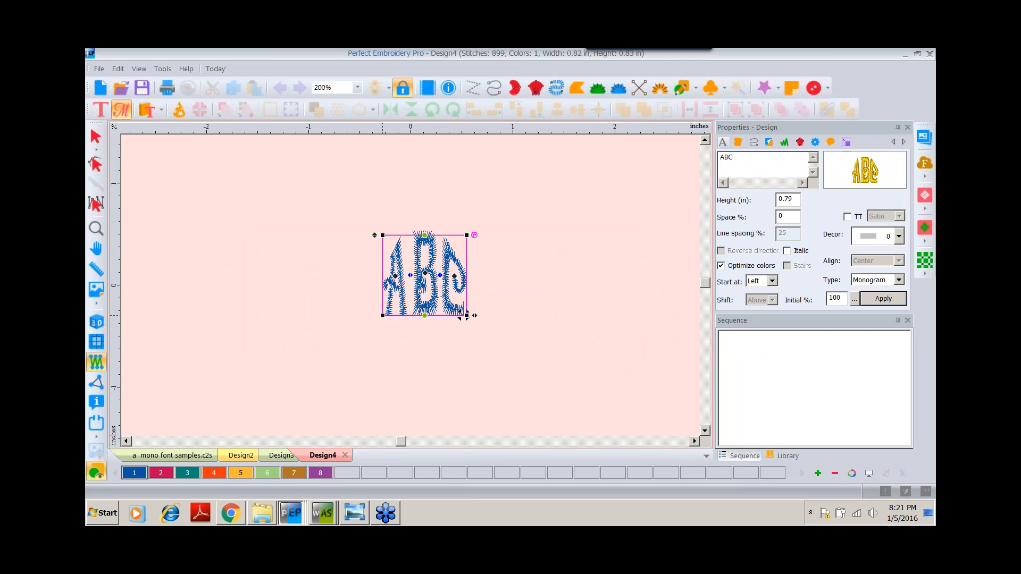
# Change the ABC monogram's font to Mono14 from the catalog, show it in 3D, and select it as an object
pyautogui.click(844, 179)
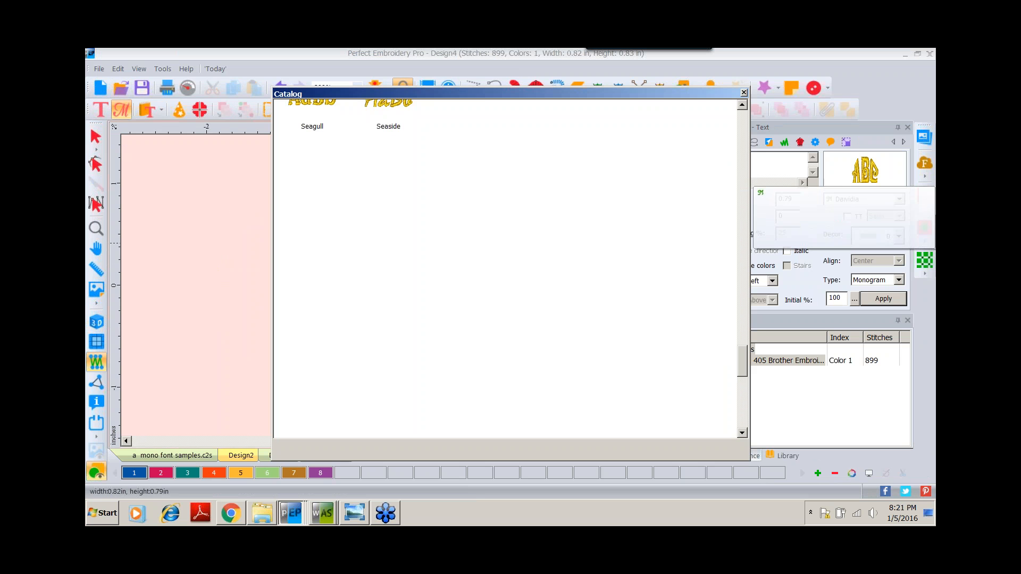
pyautogui.moveTo(744, 364); pyautogui.dragTo(731, 298)
pyautogui.scroll(6, 732, 298)
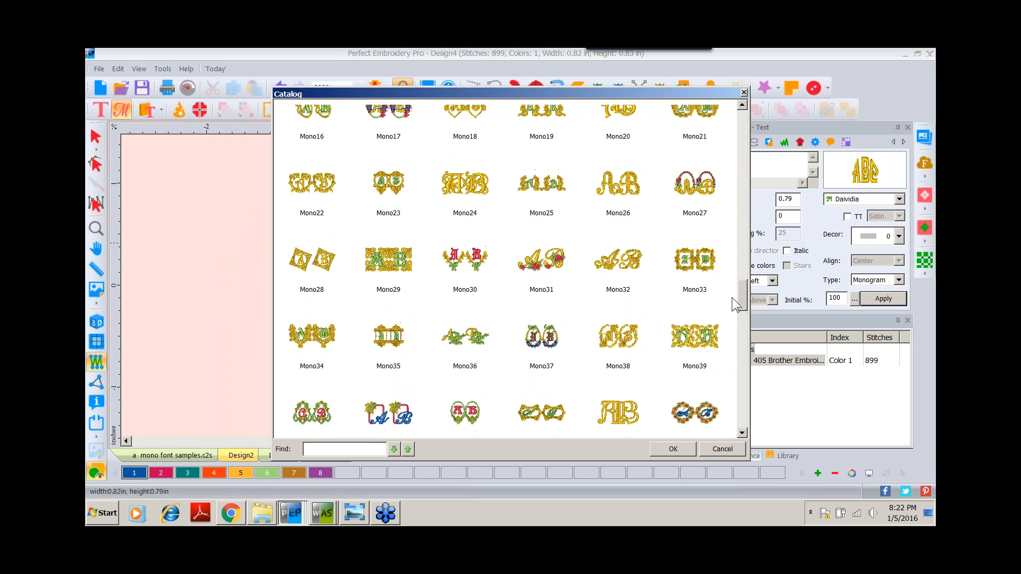
pyautogui.click(616, 197)
pyautogui.doubleClick(616, 196)
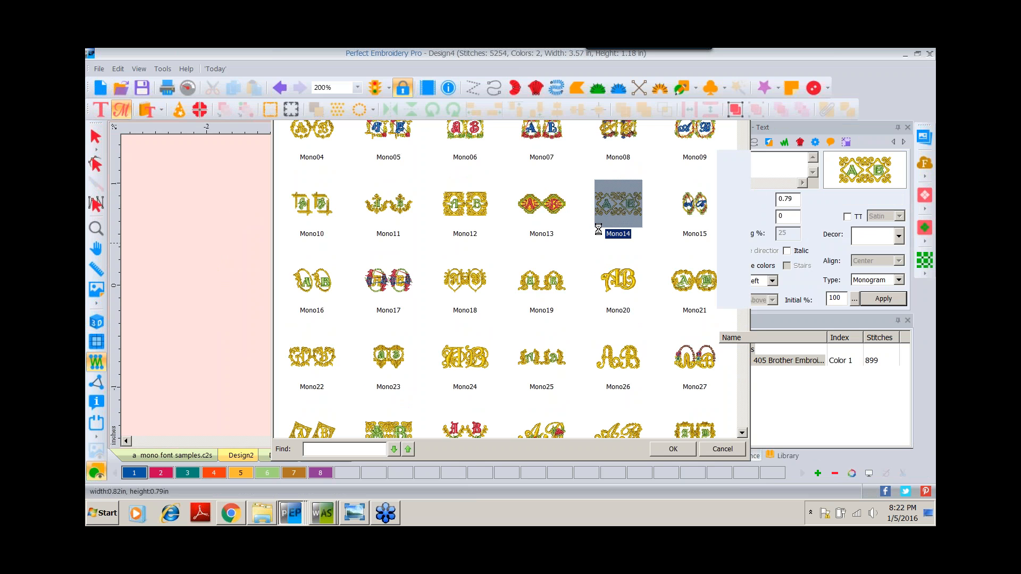
pyautogui.click(96, 320)
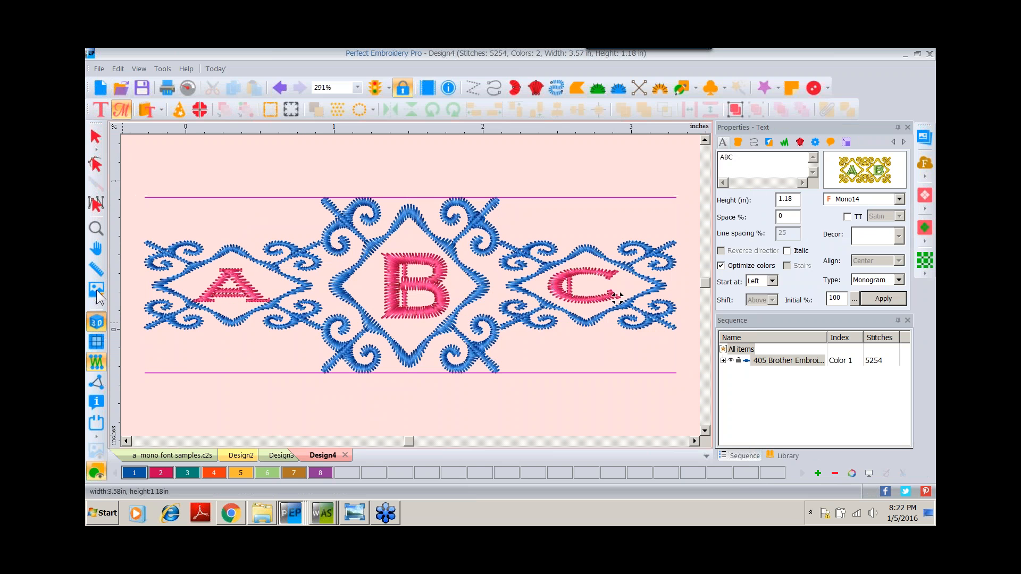
pyautogui.click(357, 87)
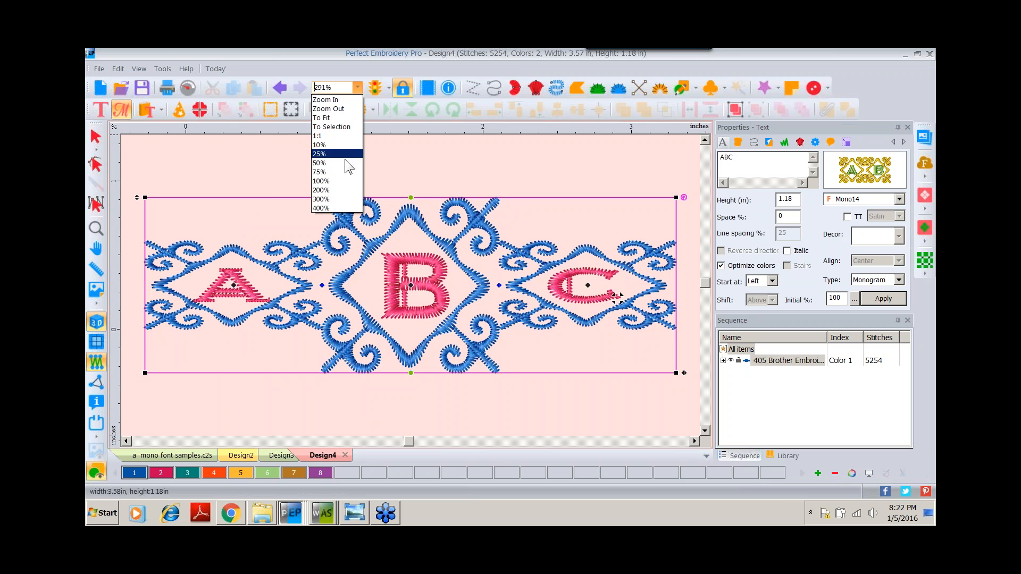
pyautogui.click(341, 181)
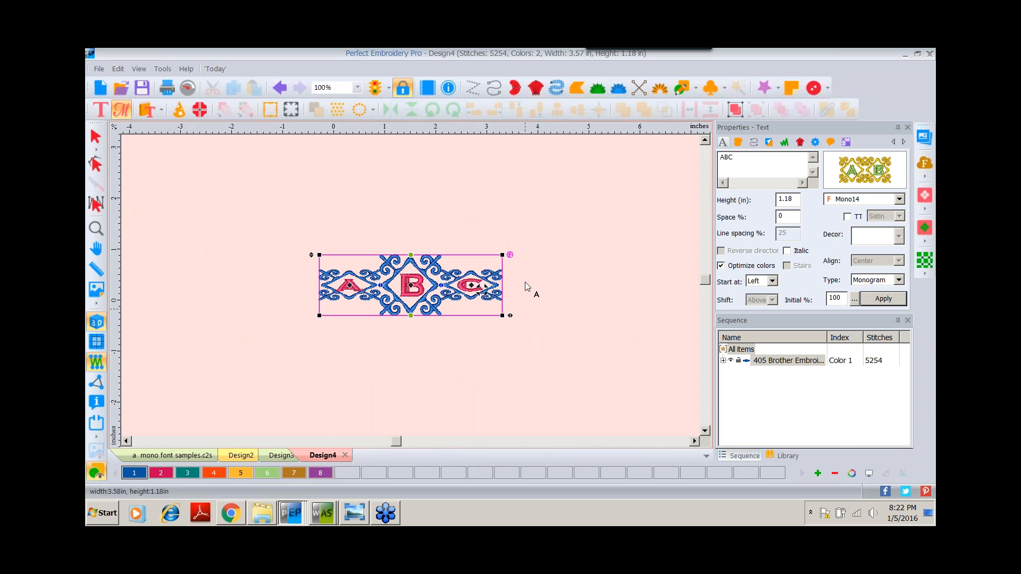
pyautogui.click(96, 137)
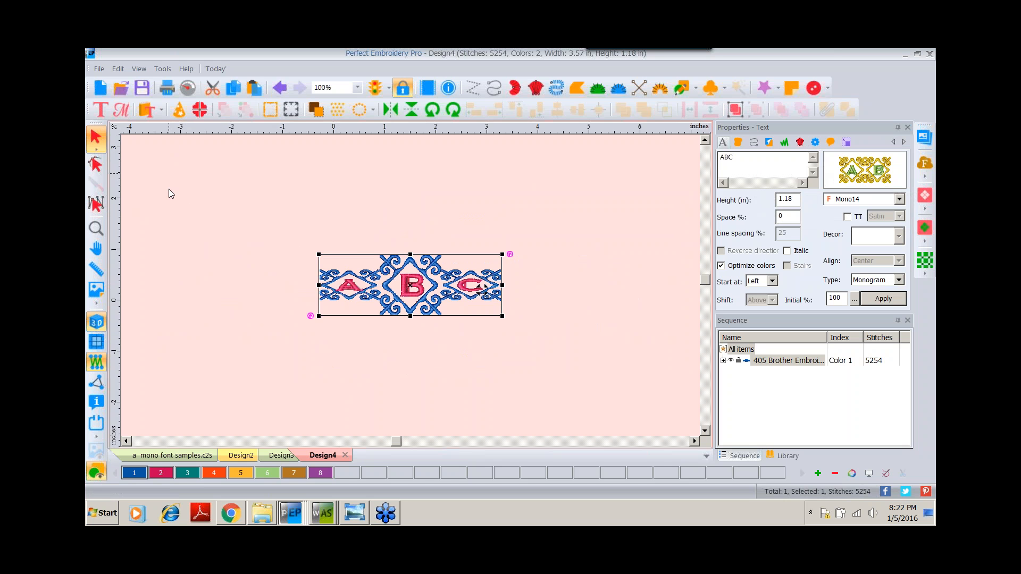
# Move the Mono14 monogram to the lower-right area of the design and insert the oval monogram design Mon43625
pyautogui.moveTo(402, 307); pyautogui.dragTo(583, 347)
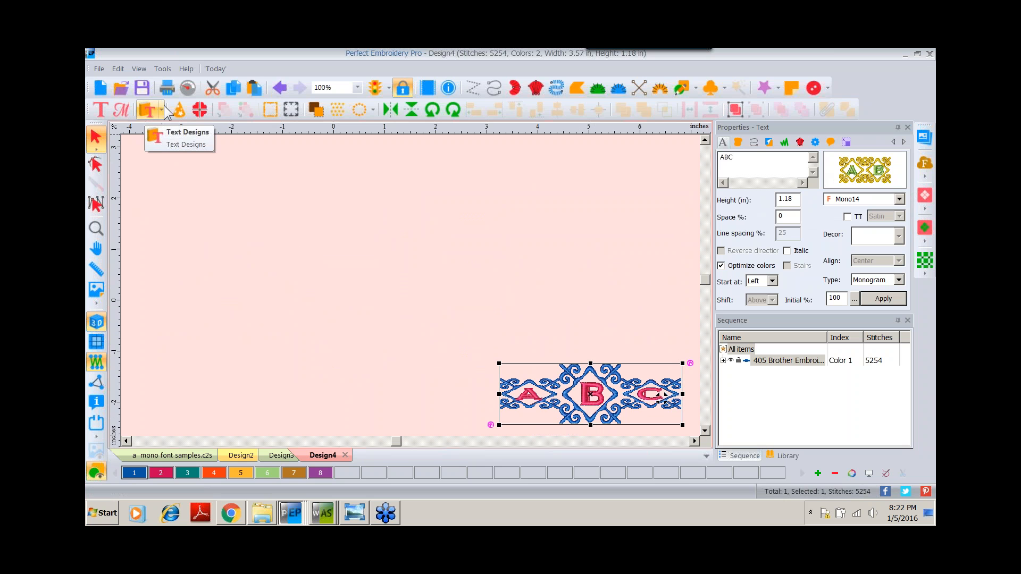
pyautogui.click(160, 111)
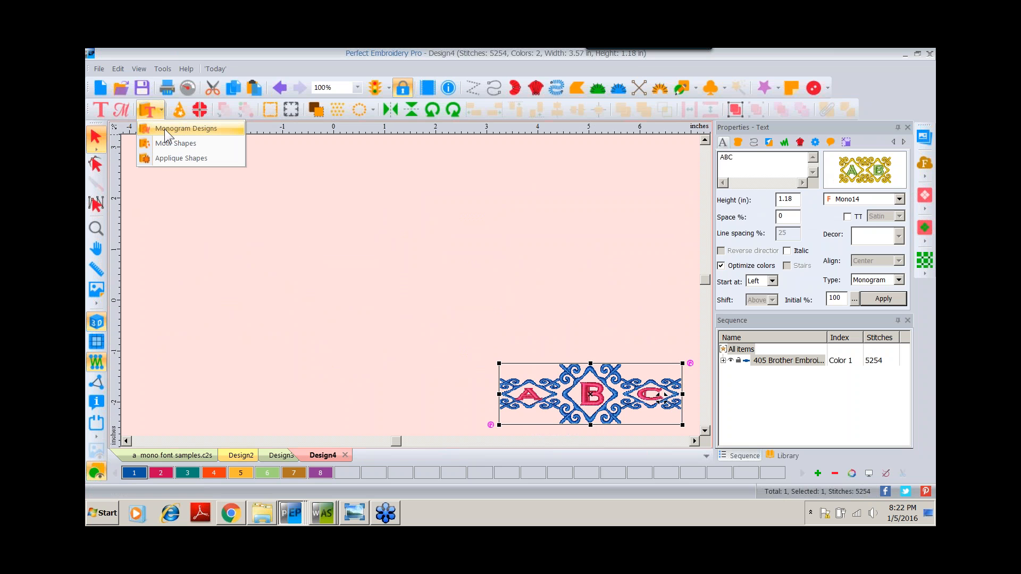
pyautogui.click(164, 129)
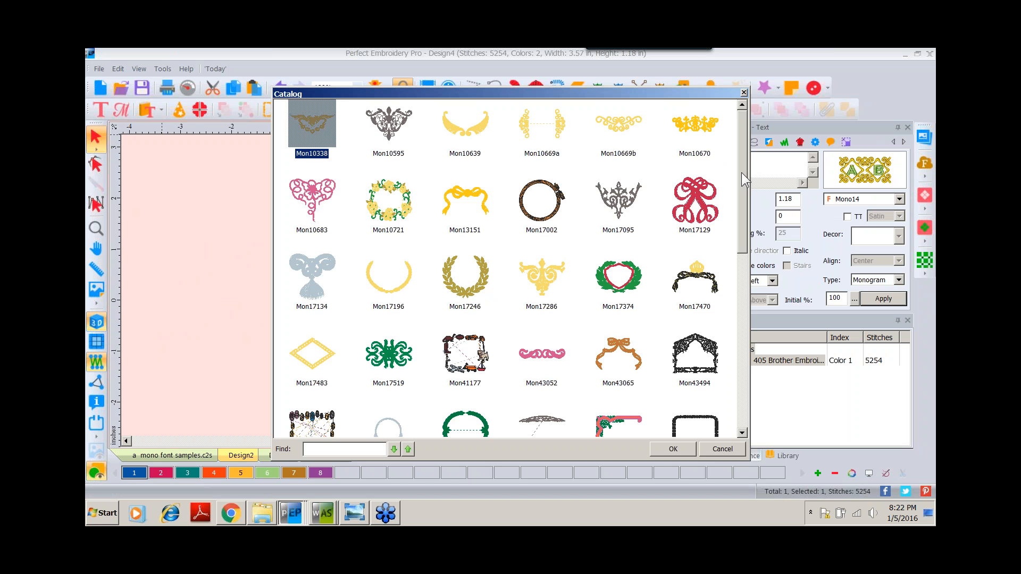
pyautogui.moveTo(742, 172); pyautogui.dragTo(743, 409)
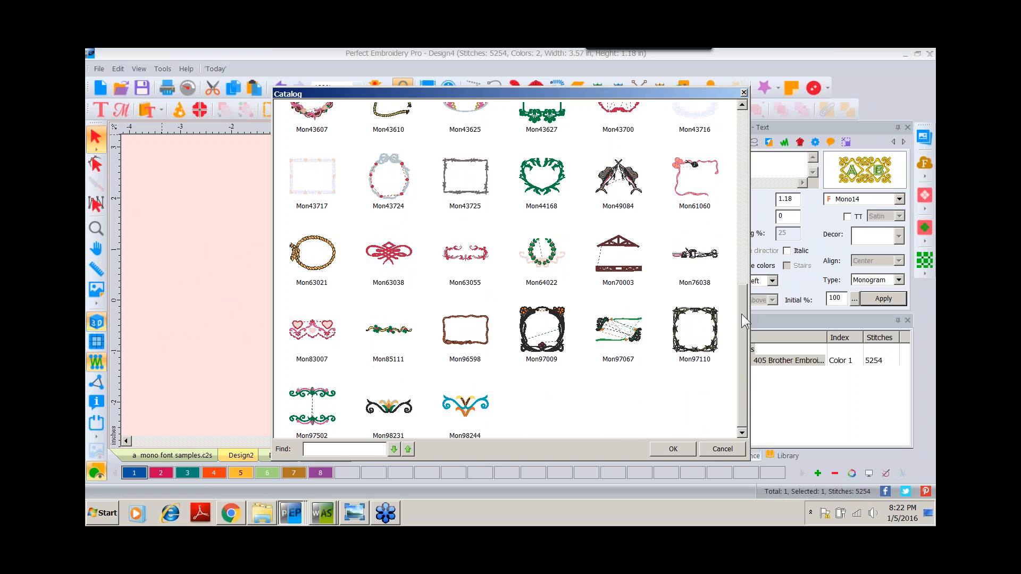
pyautogui.moveTo(741, 314); pyautogui.dragTo(755, 179)
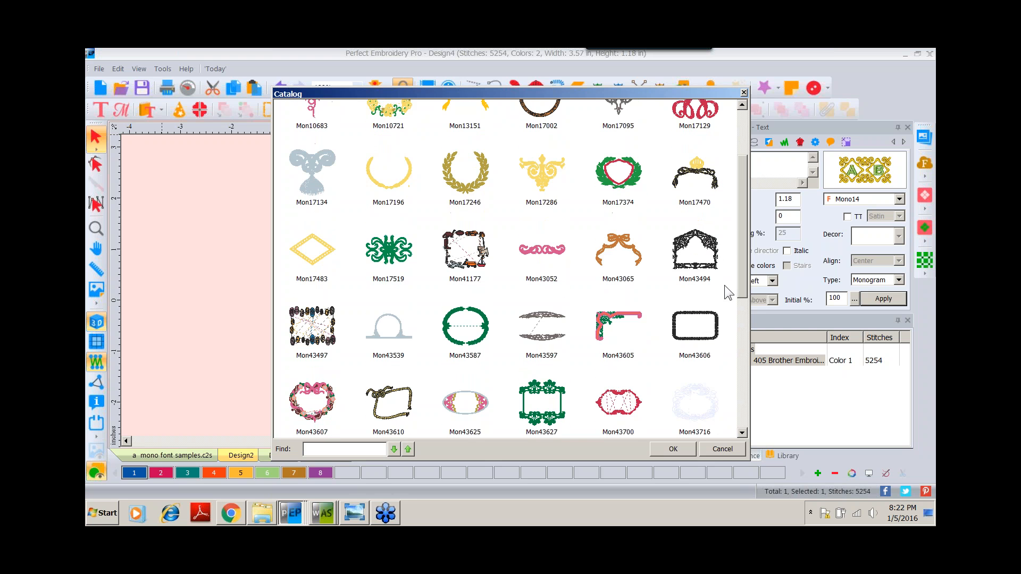
pyautogui.moveTo(745, 254); pyautogui.dragTo(761, 284)
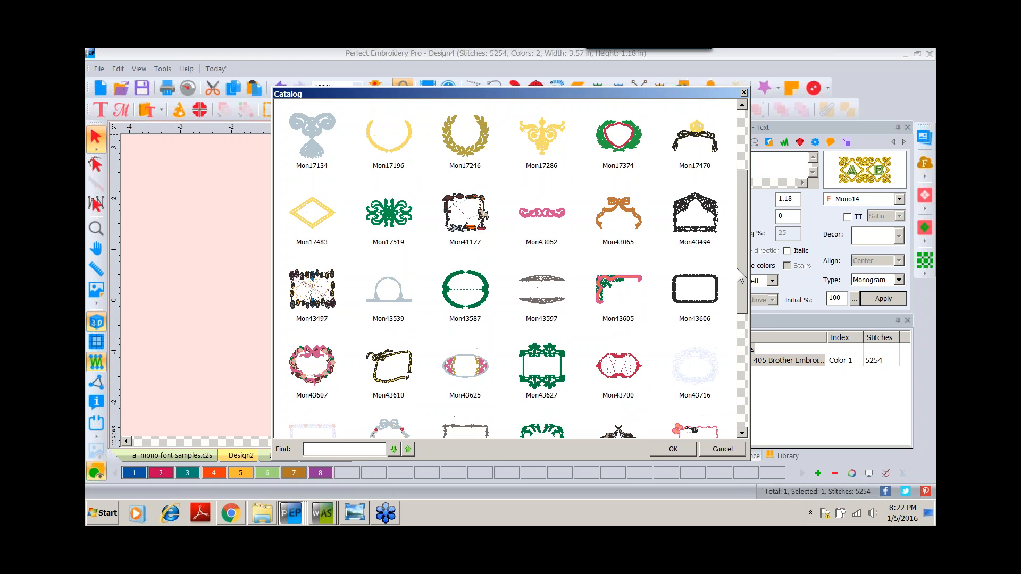
pyautogui.doubleClick(467, 377)
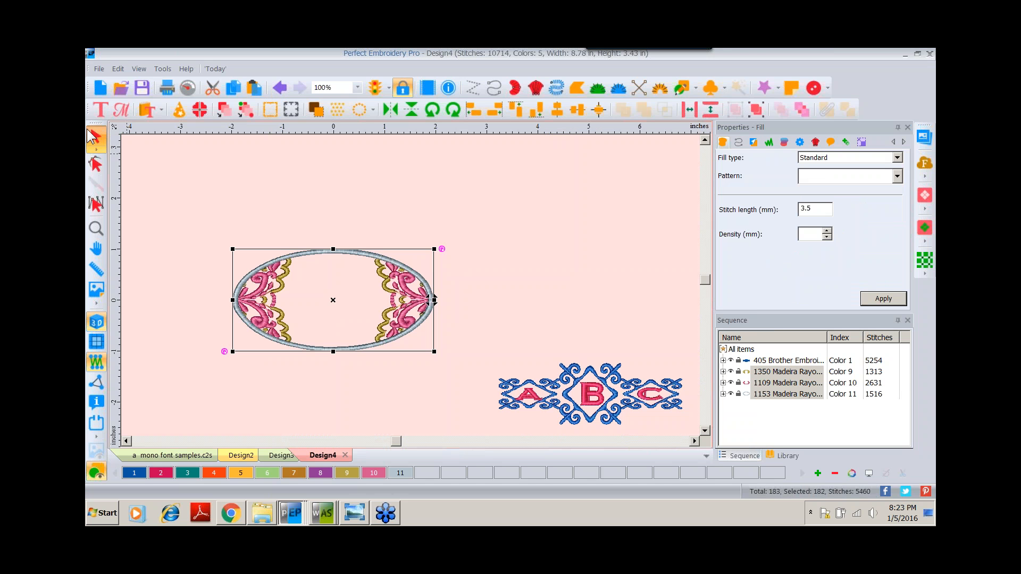
# Place a new ABC monogram and change its font to Monogram 2 from the catalog
pyautogui.click(121, 110)
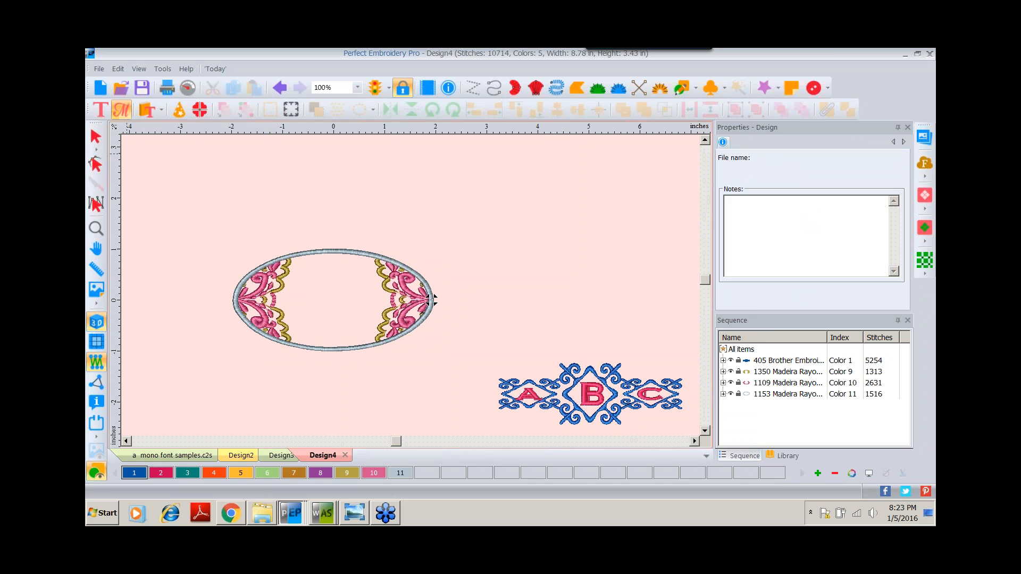
pyautogui.click(581, 381)
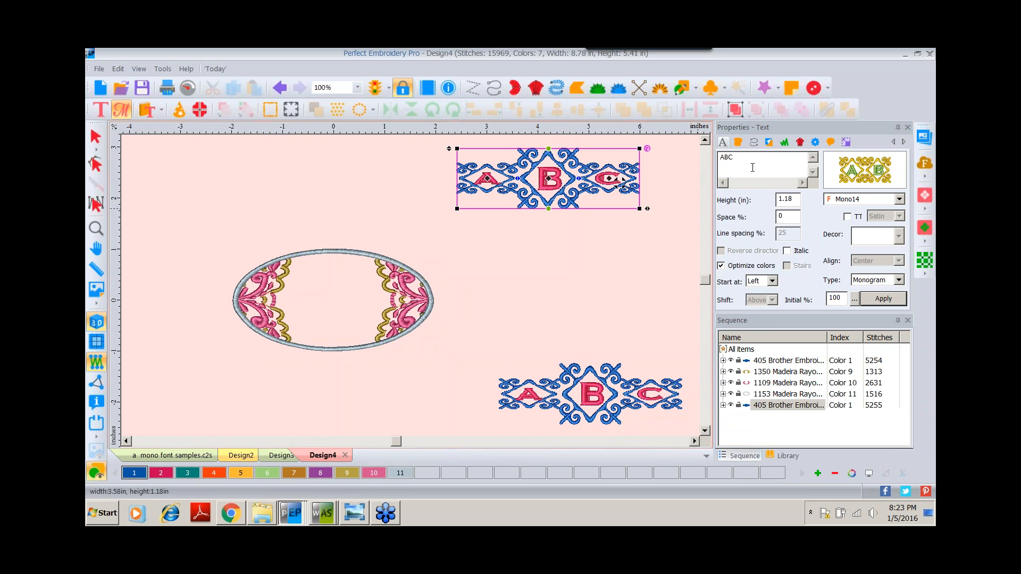
pyautogui.click(838, 179)
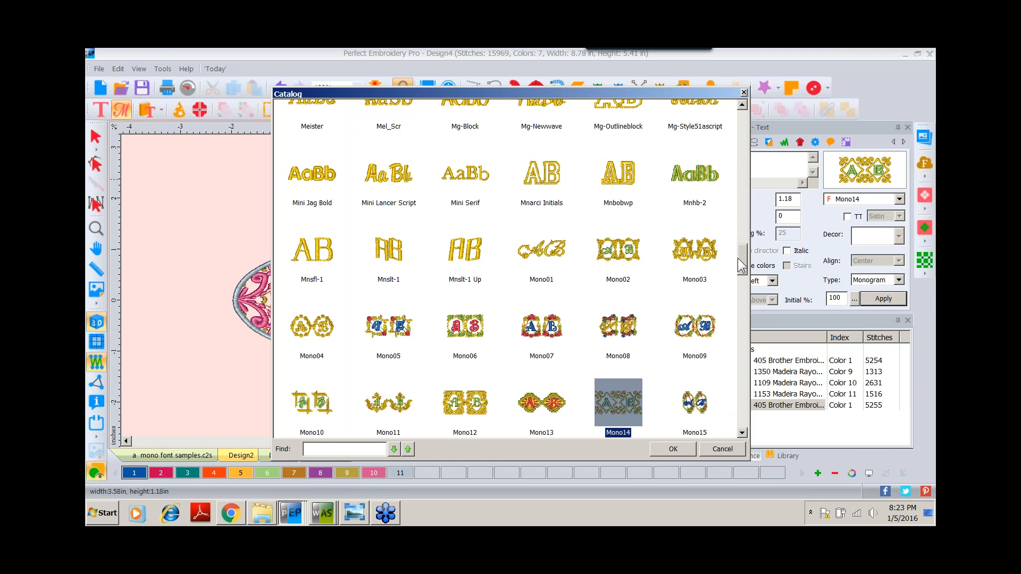
pyautogui.moveTo(743, 265); pyautogui.dragTo(743, 382)
pyautogui.click(547, 254)
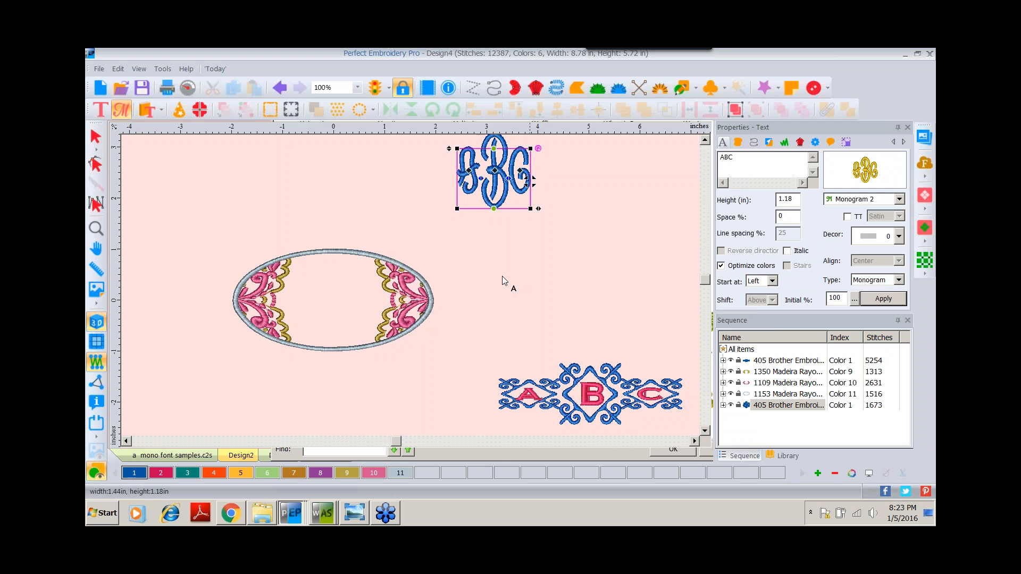
# Center the Monogram 2 lettering inside the oval frame and recolor it with thread color 8
pyautogui.click(96, 137)
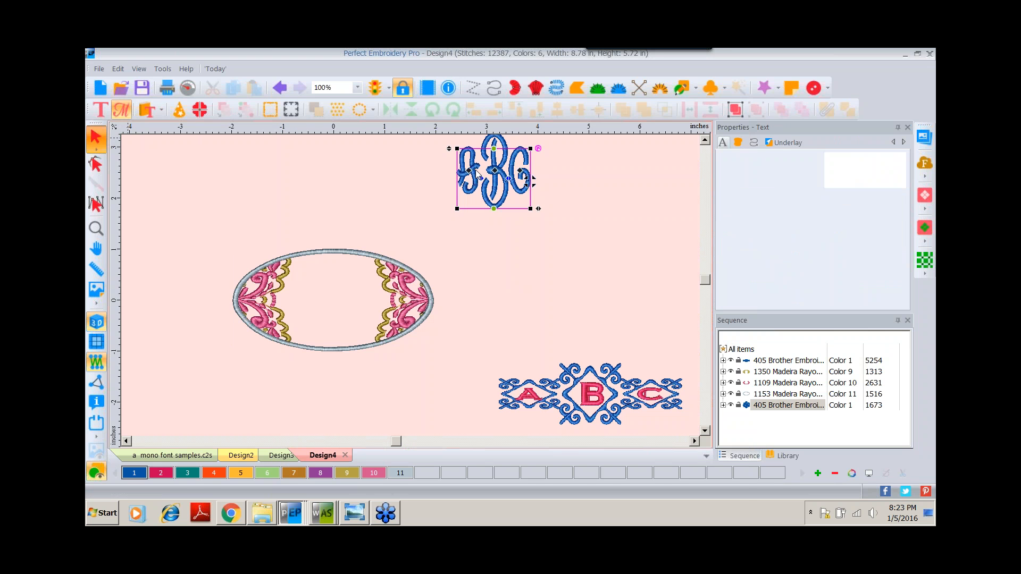
pyautogui.moveTo(532, 181); pyautogui.dragTo(533, 181)
pyautogui.moveTo(482, 225); pyautogui.dragTo(326, 349)
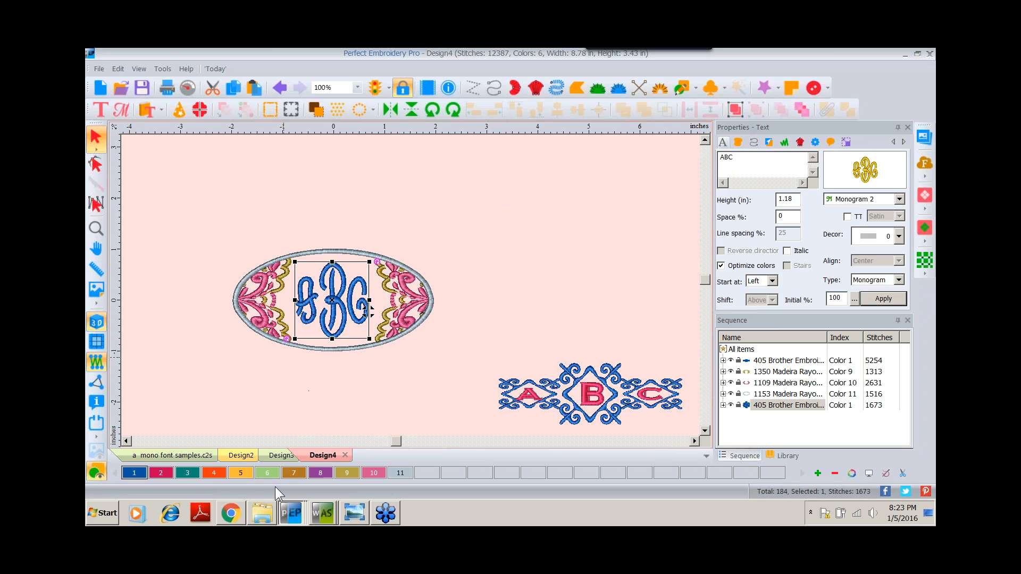
pyautogui.click(321, 473)
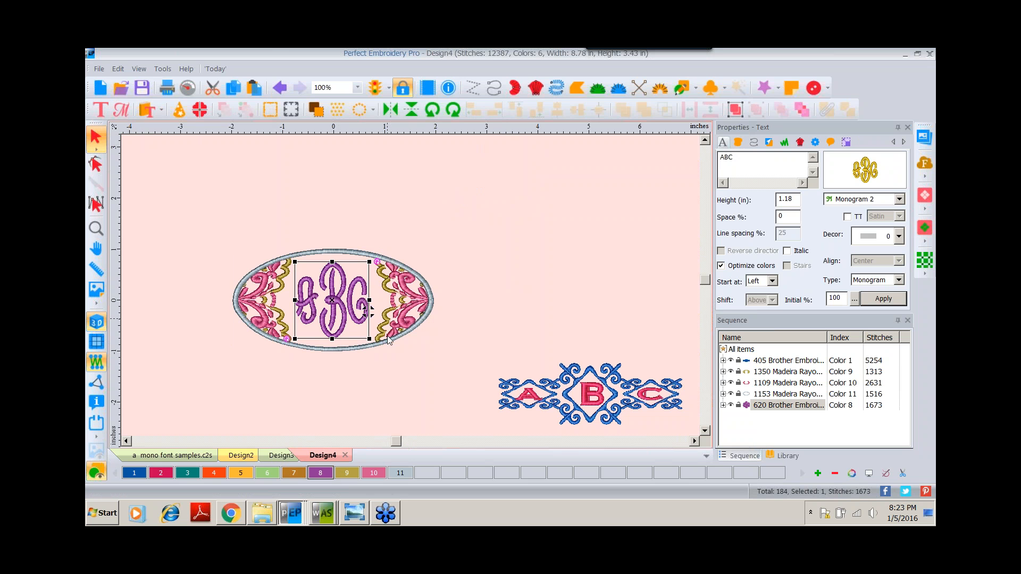
pyautogui.click(342, 408)
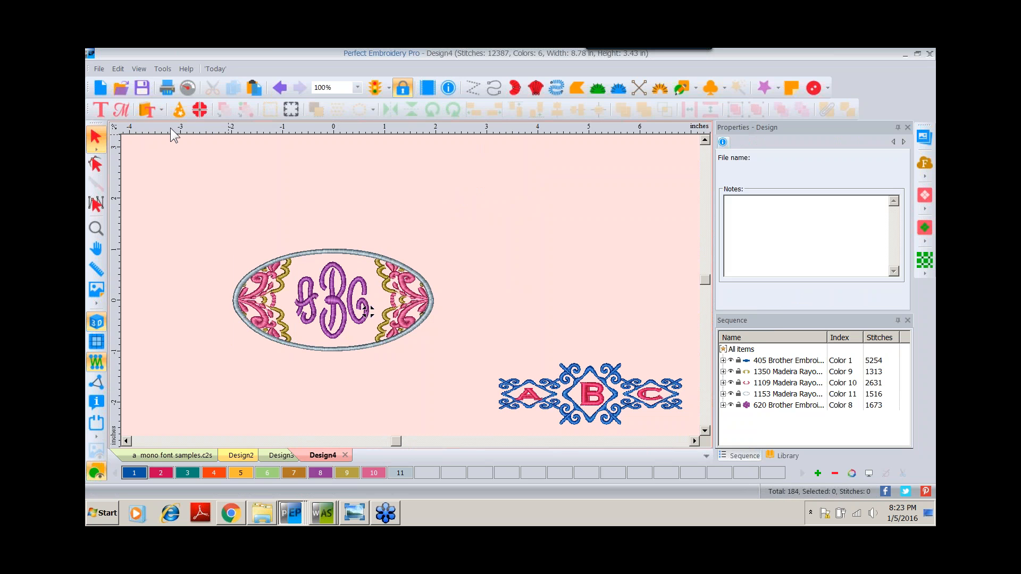
# Insert the corner monogram design Mon43605 and move it to the open area above the Mono14 monogram
pyautogui.click(159, 108)
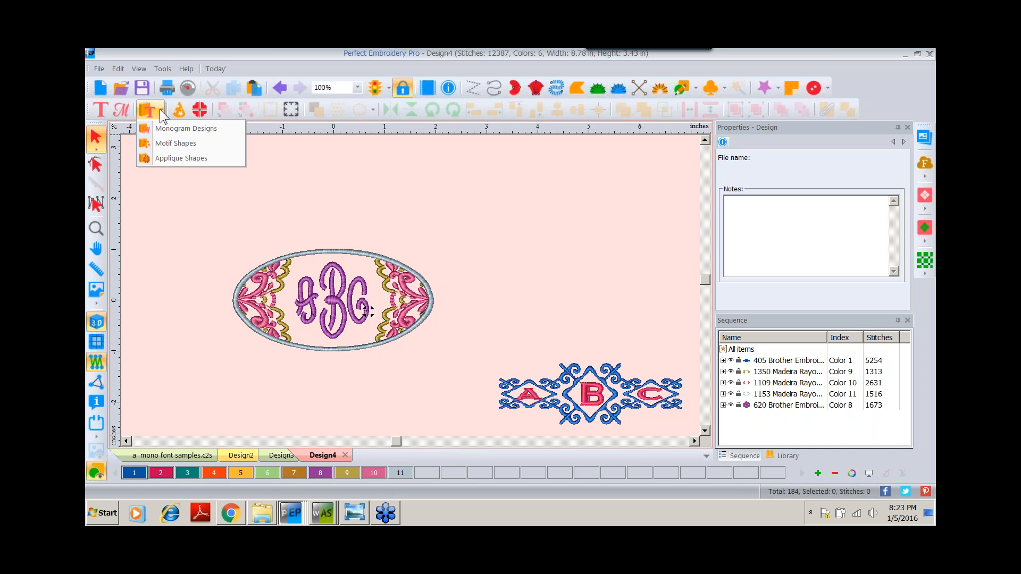
pyautogui.click(162, 142)
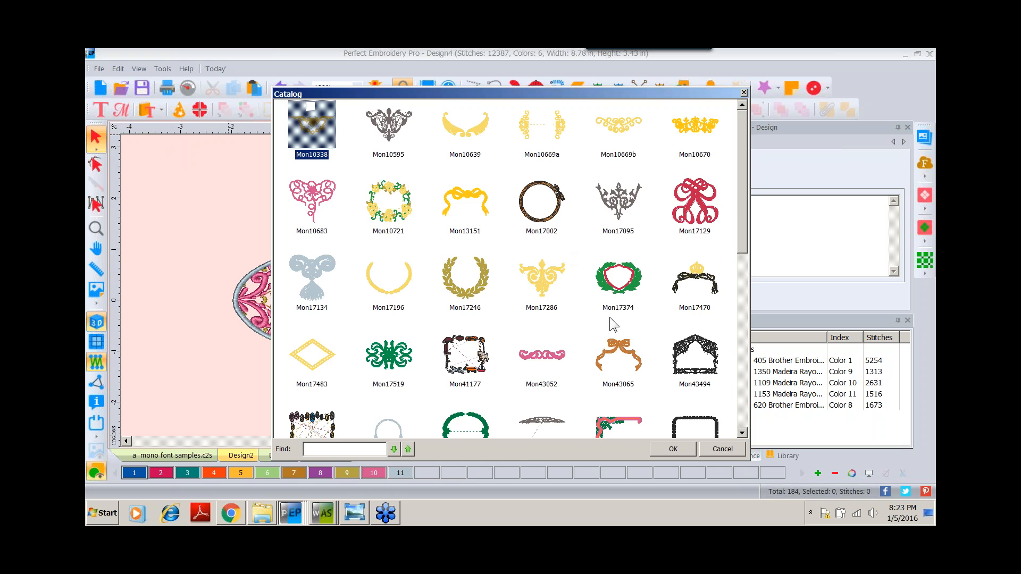
pyautogui.moveTo(745, 183); pyautogui.dragTo(745, 242)
pyautogui.click(618, 319)
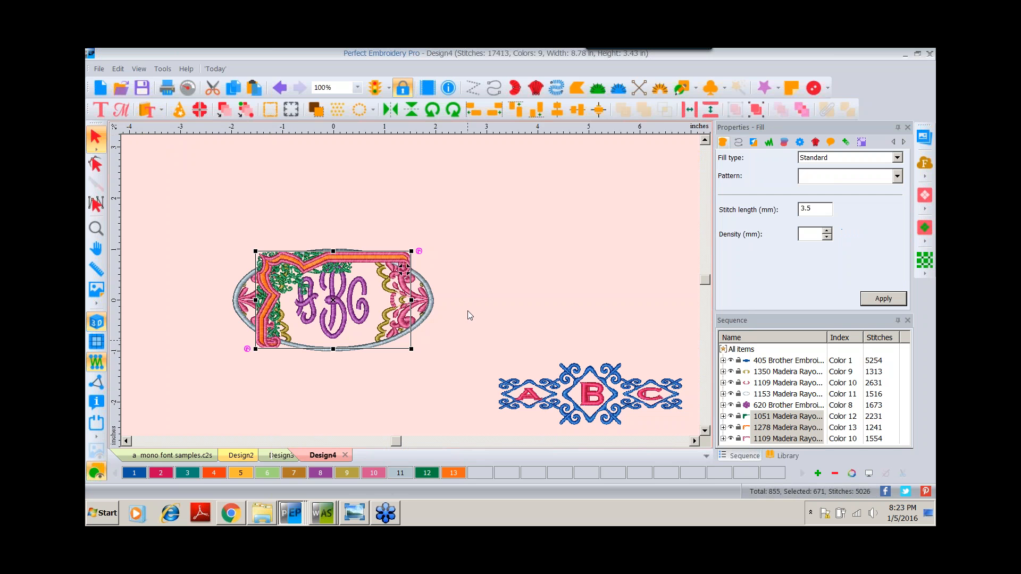
pyautogui.moveTo(371, 259); pyautogui.dragTo(605, 198)
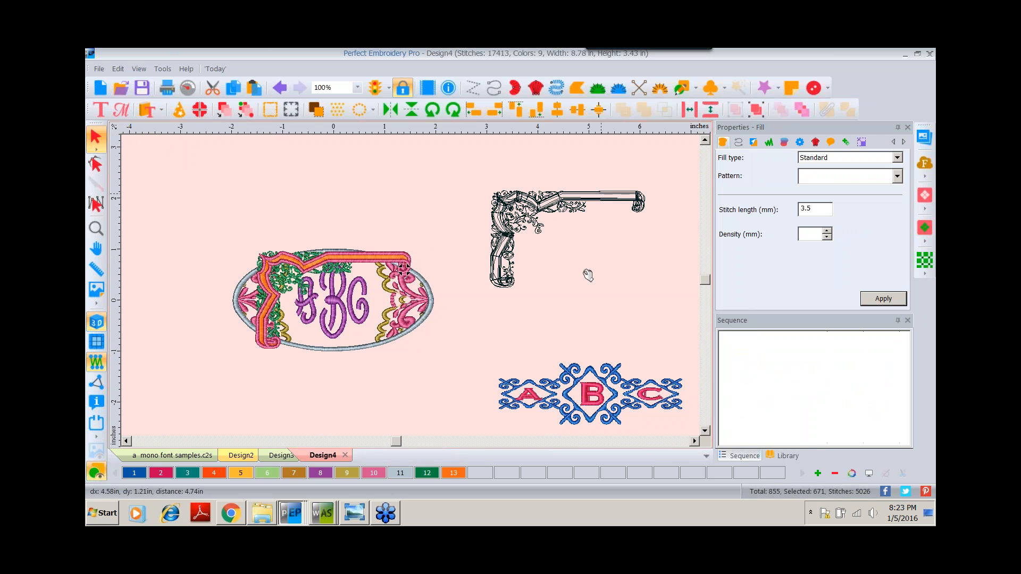
# Duplicate the purple ABC monogram from the oval and position the copy inside the corner design
pyautogui.click(338, 301)
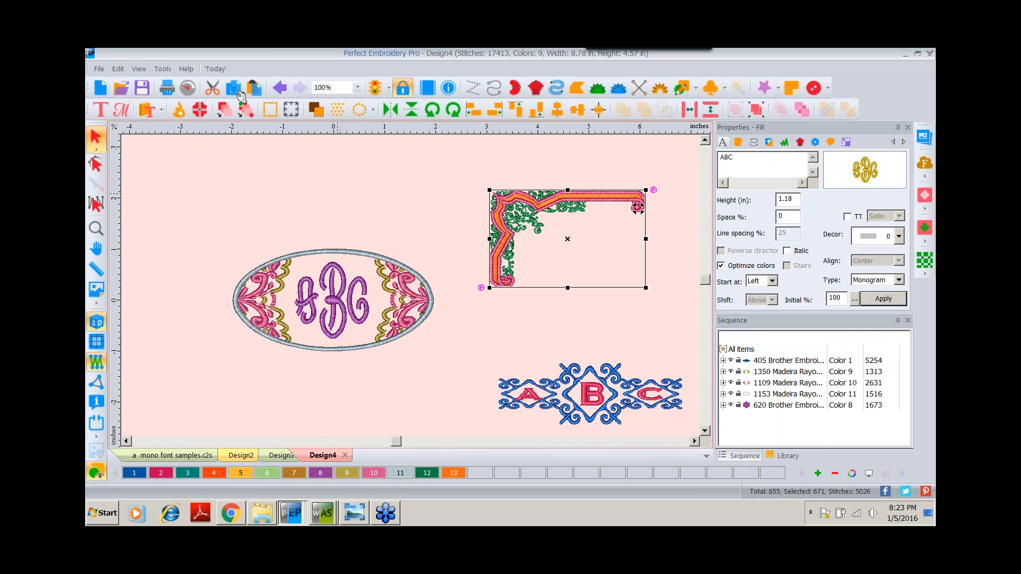
pyautogui.click(255, 88)
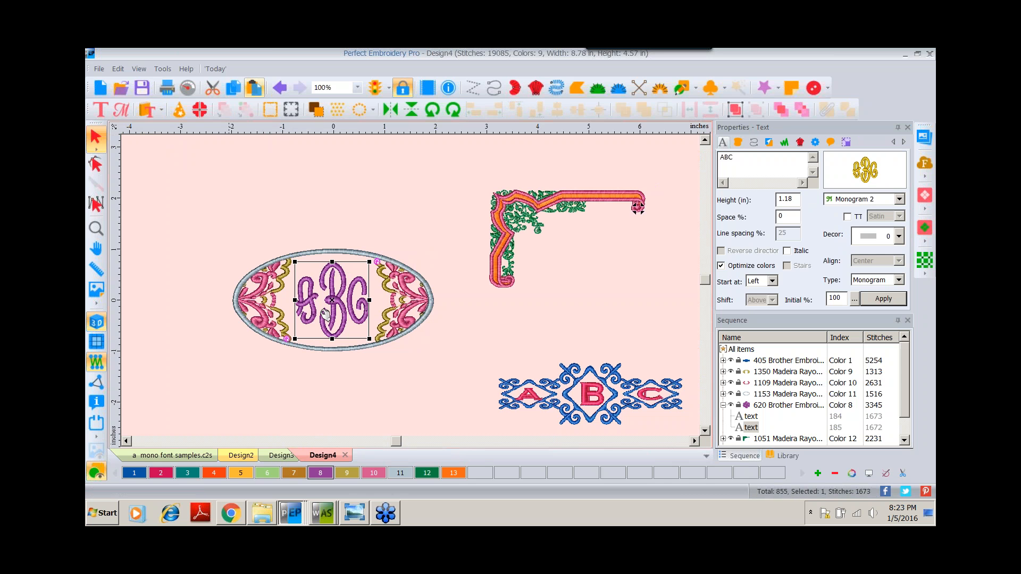
pyautogui.moveTo(331, 308); pyautogui.dragTo(577, 259)
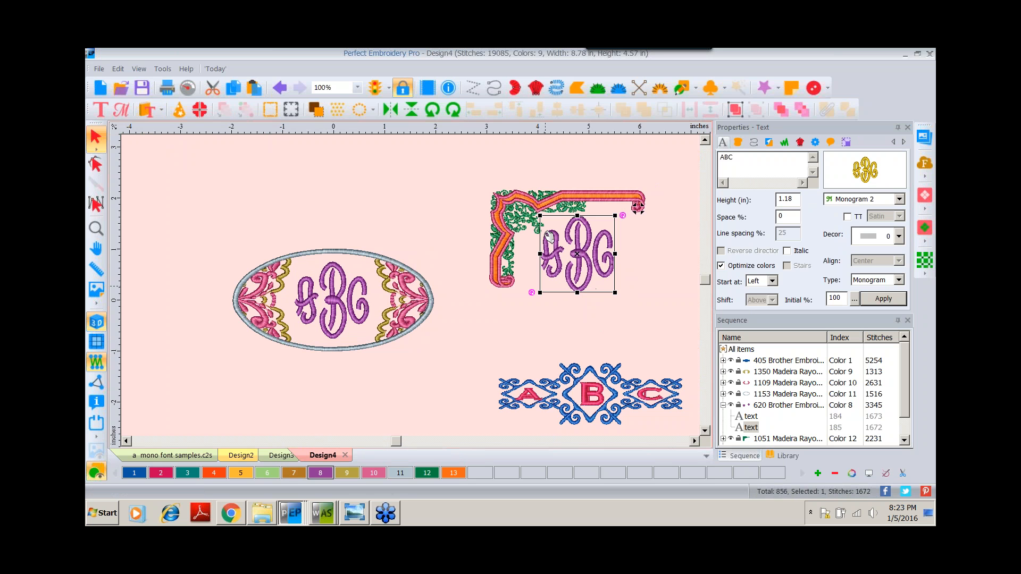
pyautogui.click(469, 334)
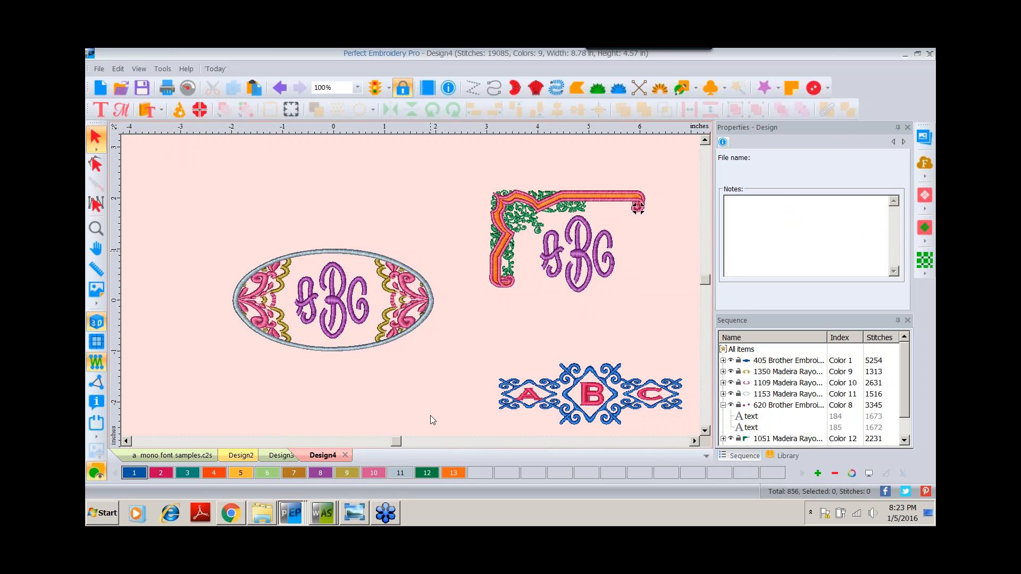
# Switch to Design2 in Word Art in Stitches and insert the tassel monogram design Mon17134
pyautogui.click(323, 513)
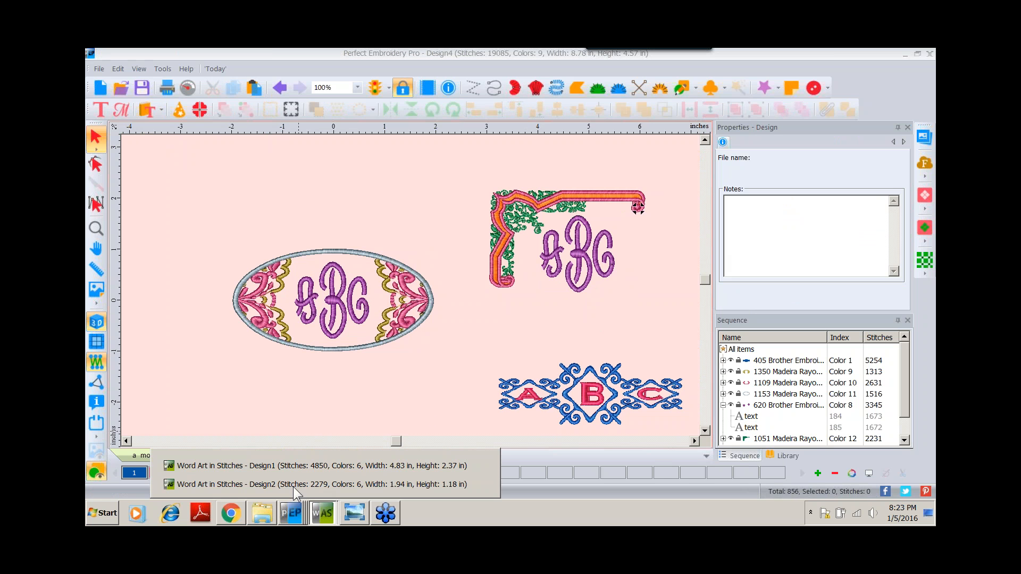
pyautogui.click(293, 486)
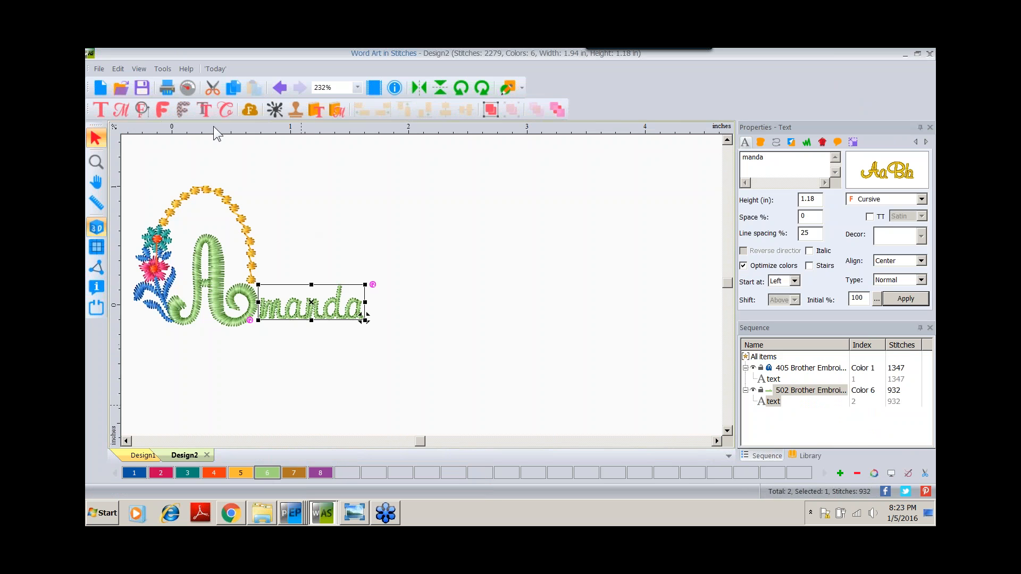
pyautogui.click(339, 108)
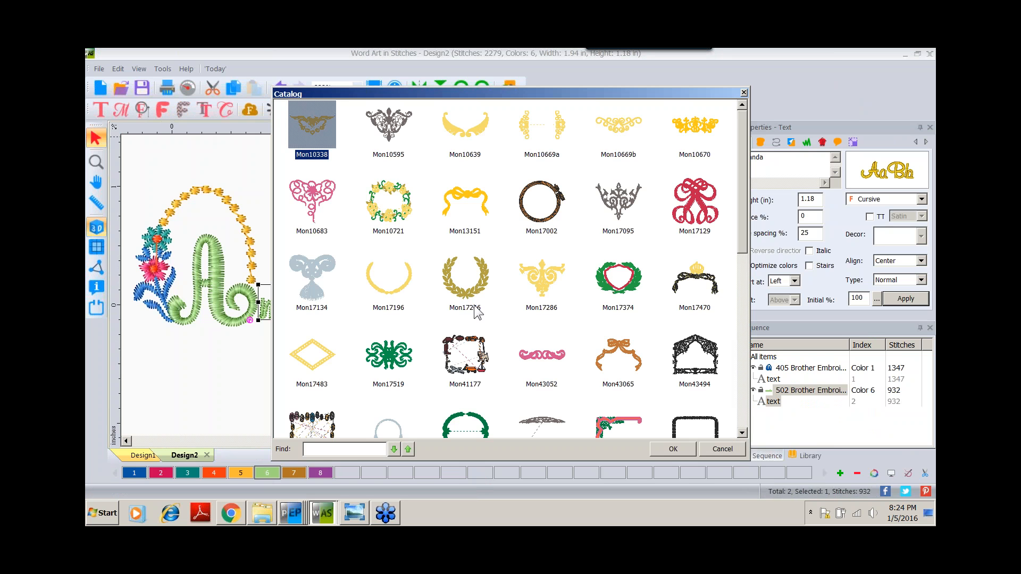
pyautogui.doubleClick(312, 282)
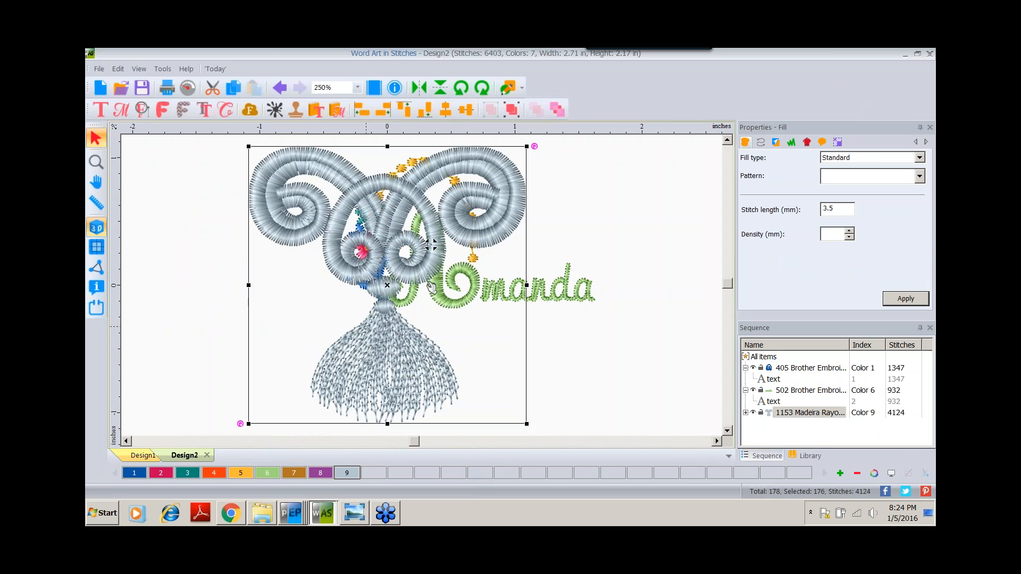
# Move the tassel design below and to the right of the Amanda lettering and scale it down to about 1.28 in wide
pyautogui.moveTo(432, 288); pyautogui.dragTo(662, 476)
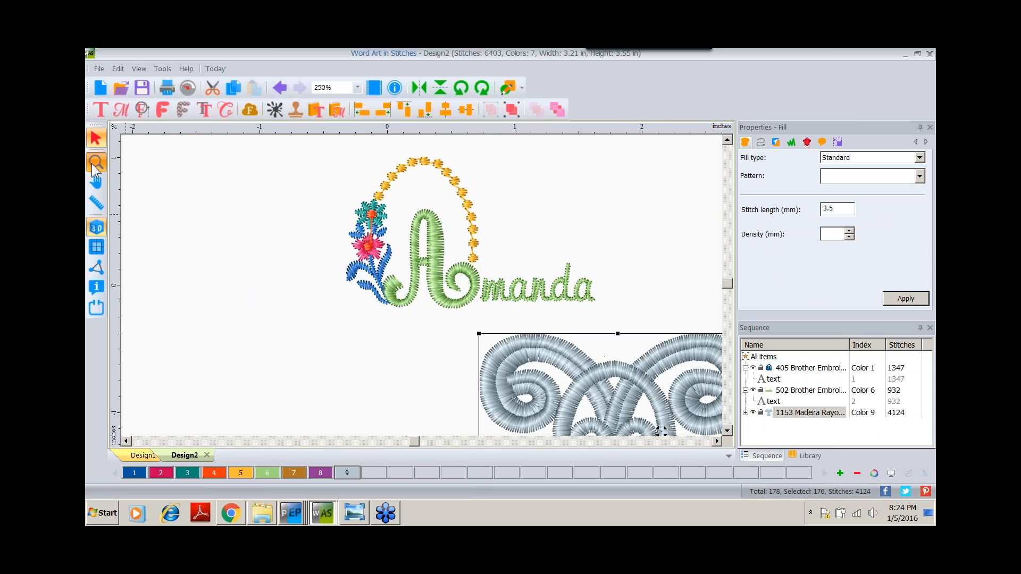
pyautogui.doubleClick(97, 162)
pyautogui.moveTo(440, 321); pyautogui.dragTo(577, 342)
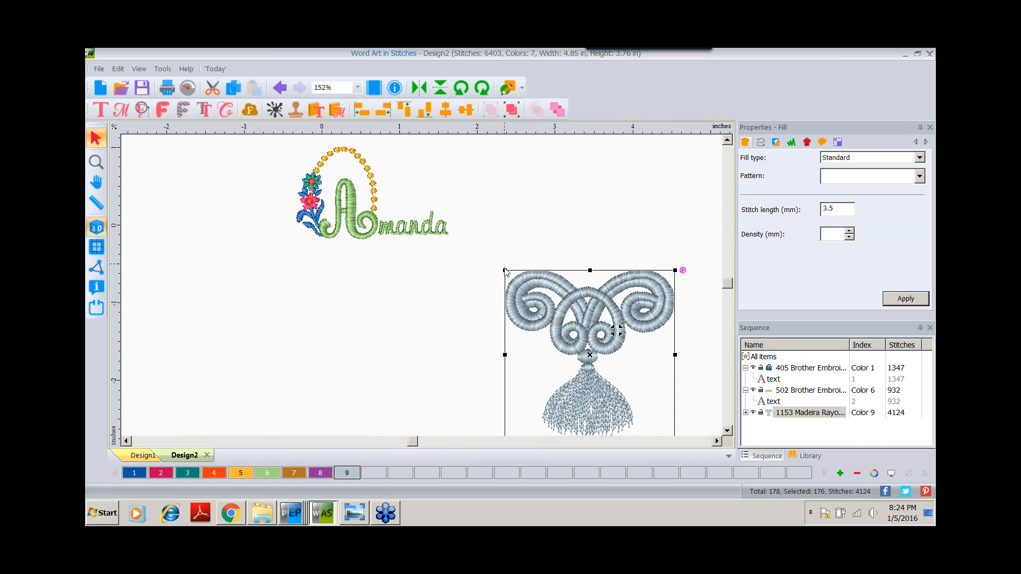
pyautogui.moveTo(505, 271); pyautogui.dragTo(571, 344)
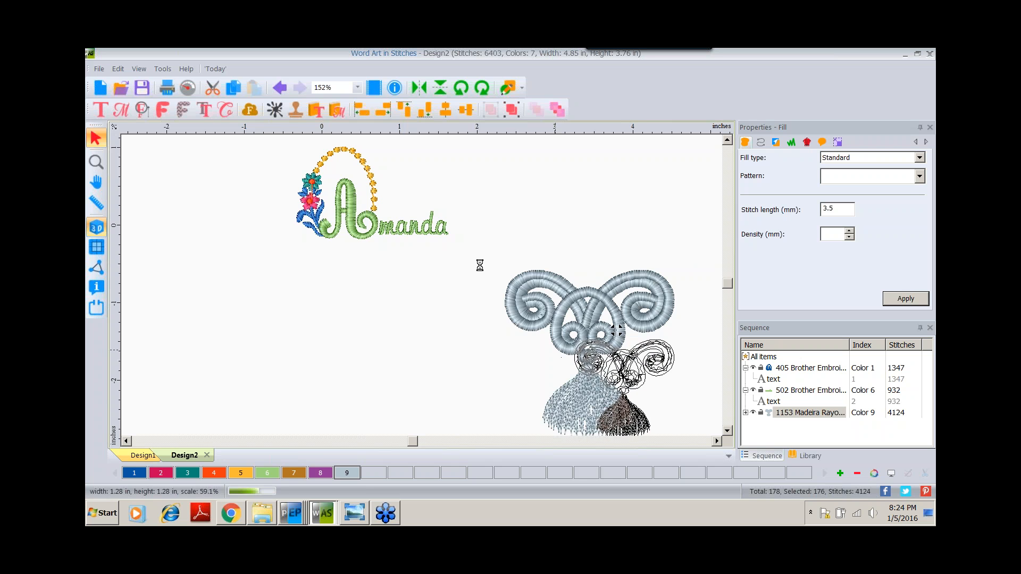
# Place an ABC monogram and position it directly above the scrolls of the tassel design
pyautogui.click(122, 113)
pyautogui.click(636, 295)
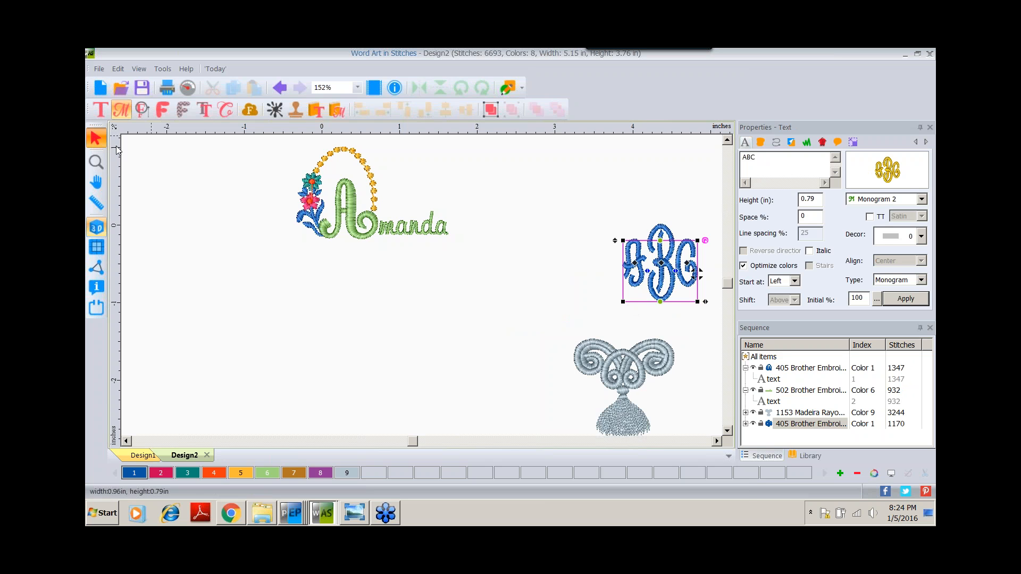
pyautogui.click(96, 138)
pyautogui.moveTo(662, 263); pyautogui.dragTo(624, 302)
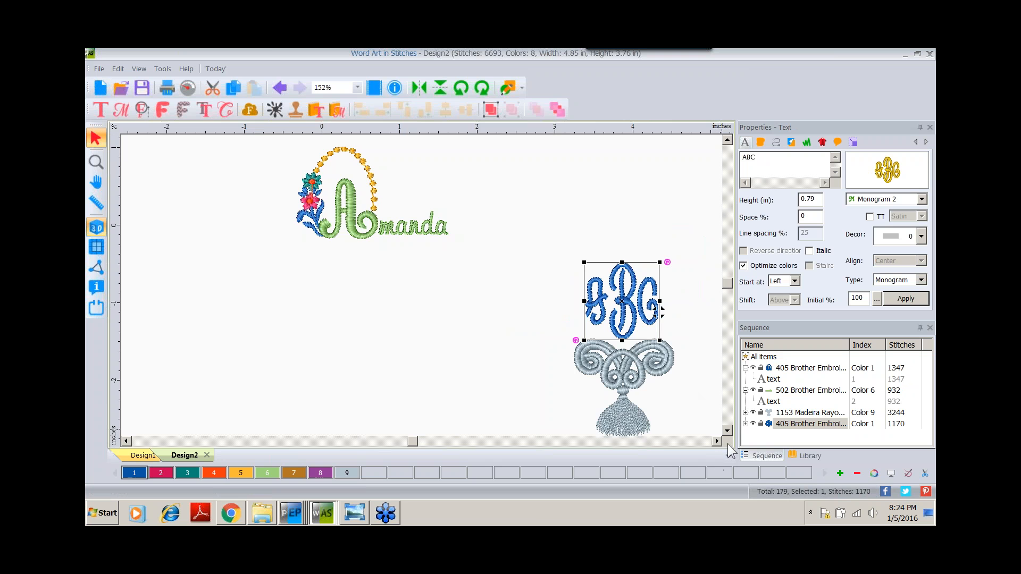
pyautogui.click(716, 442)
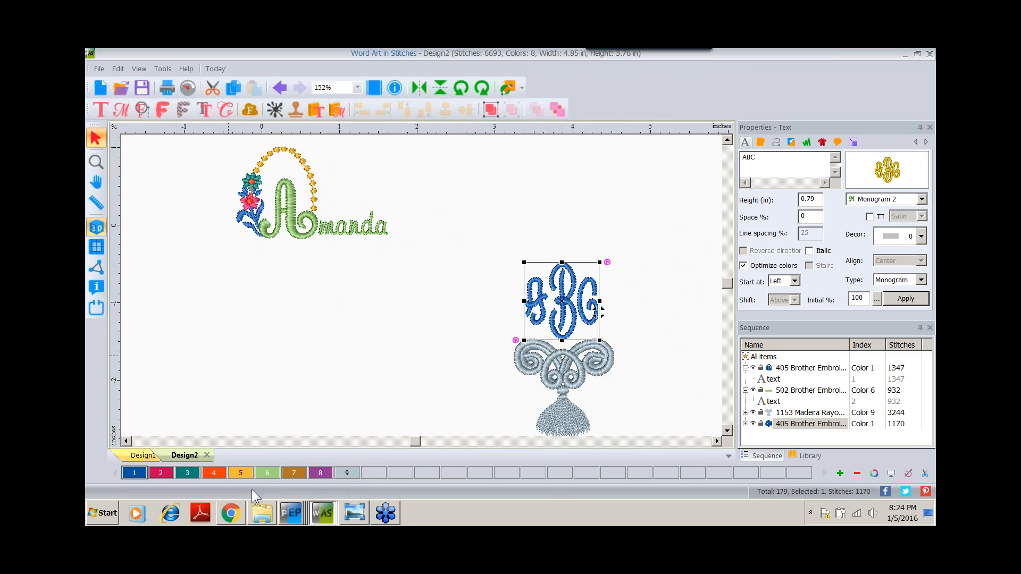
# Switch back to Design4 in Perfect Embroidery Pro
pyautogui.click(291, 512)
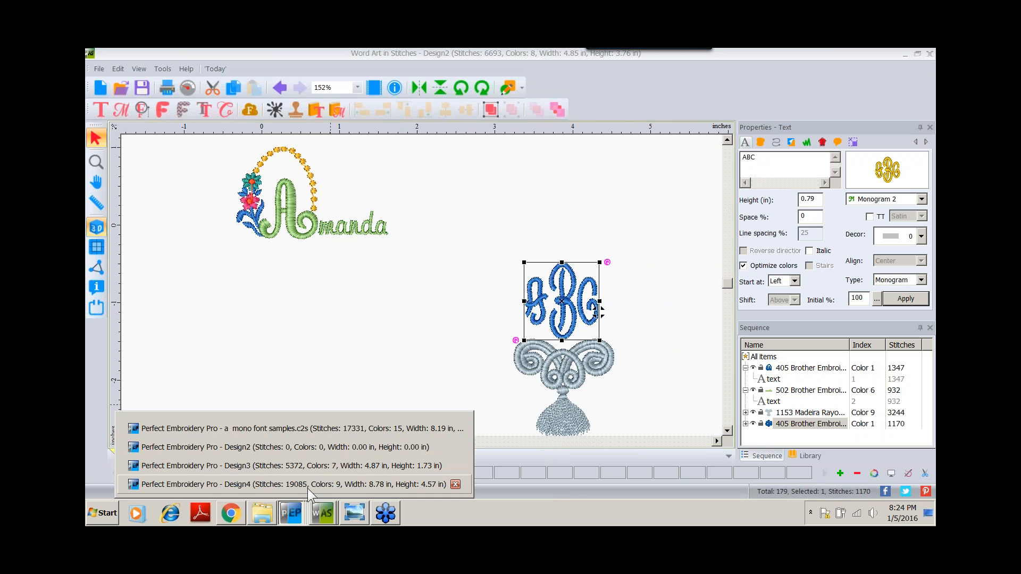
pyautogui.click(308, 486)
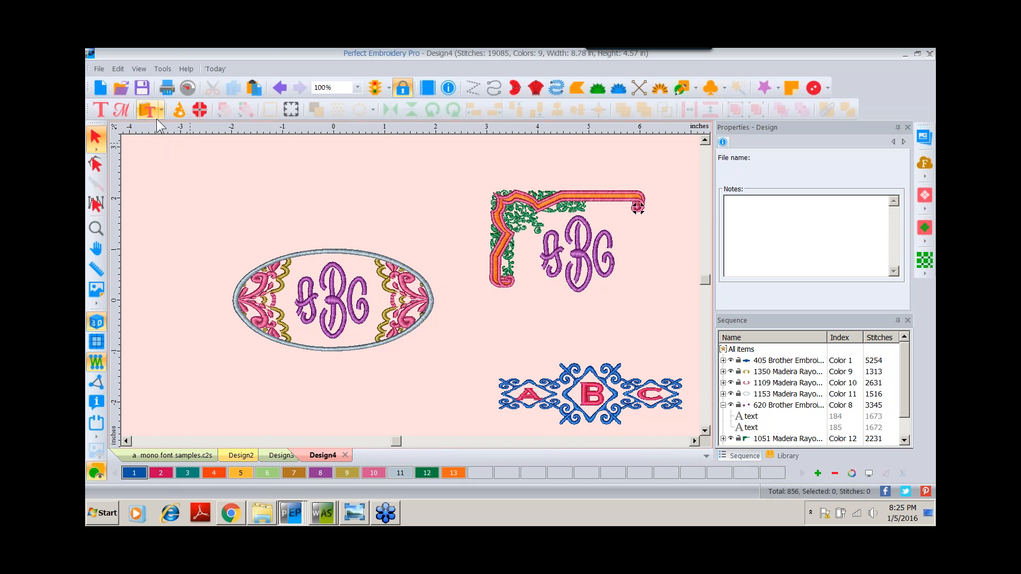
# Place a monogram in the empty area above the oval-framed monogram and change its letters to ABRC
pyautogui.click(120, 109)
pyautogui.click(223, 200)
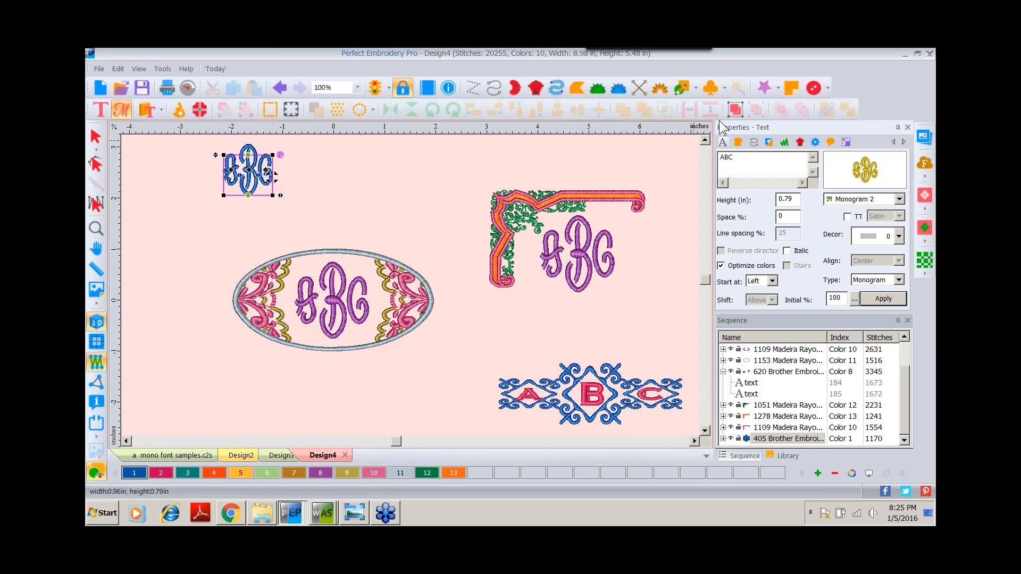
pyautogui.click(733, 156)
pyautogui.write('R')
pyautogui.click(873, 299)
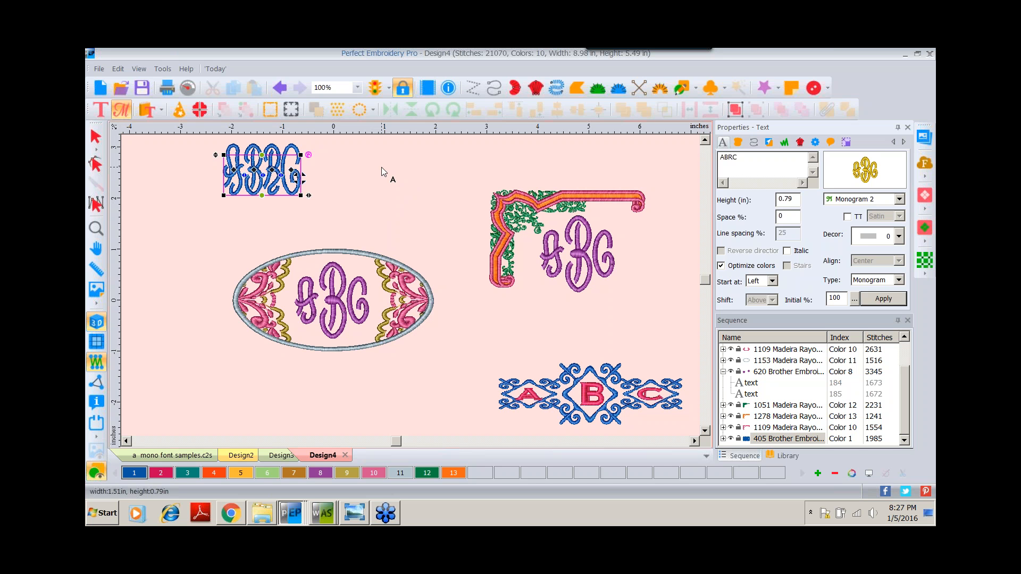
# Change the font of the ABRC monogram to Scriptmt from the font catalog
pyautogui.click(706, 140)
pyautogui.click(707, 139)
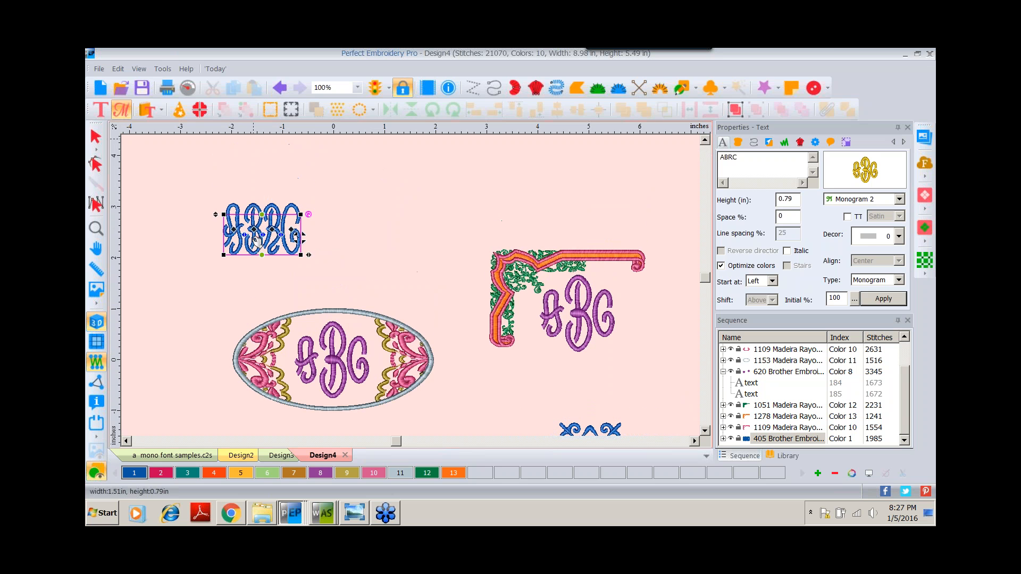
pyautogui.click(866, 171)
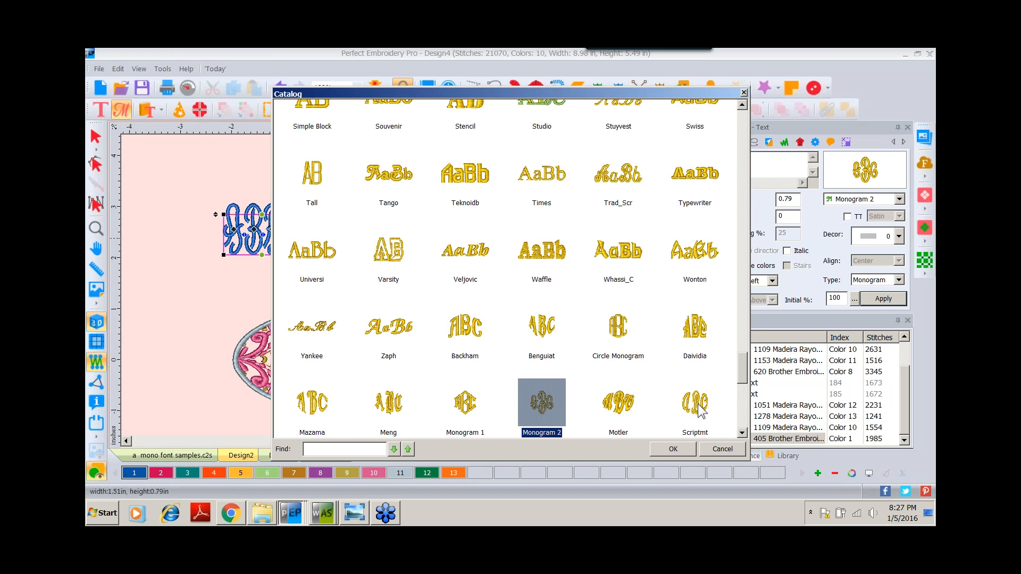
pyautogui.click(684, 406)
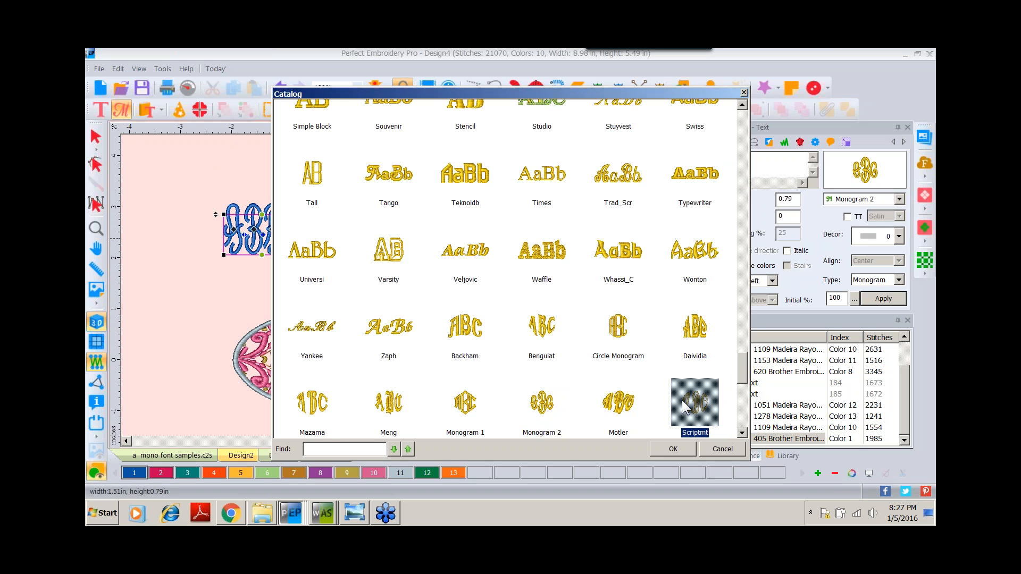
pyautogui.doubleClick(696, 403)
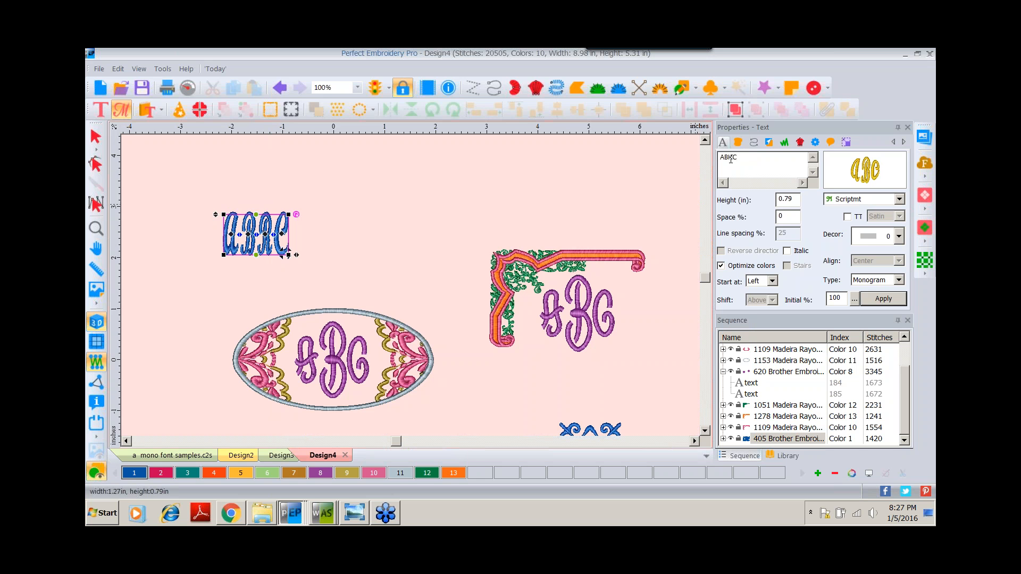
pyautogui.moveTo(867, 154)
pyautogui.click(738, 163)
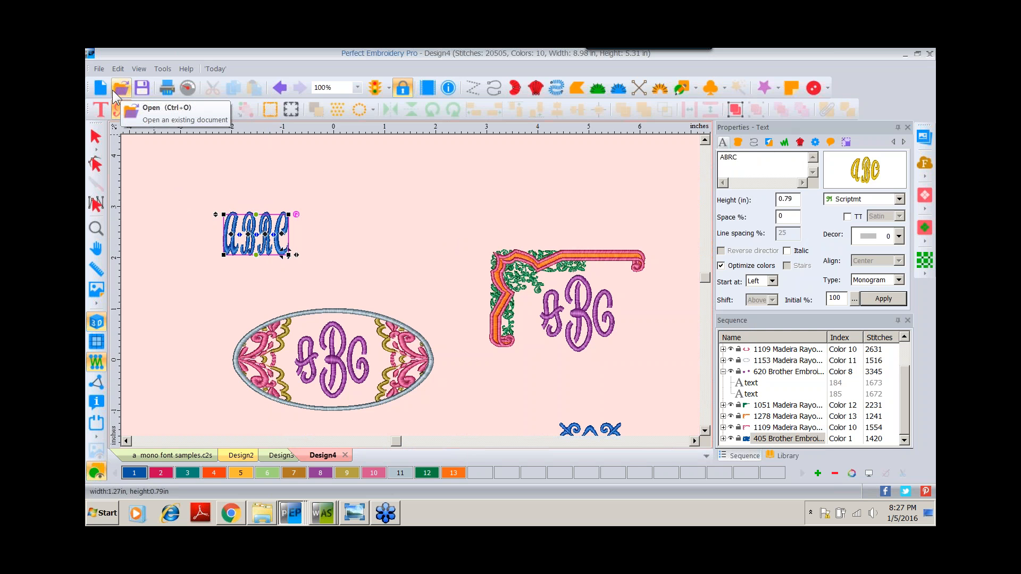
# Switch to Windows Photo Viewer and browse the embroidered monogram photos through to the Perfect Placement Kit picture
pyautogui.click(353, 514)
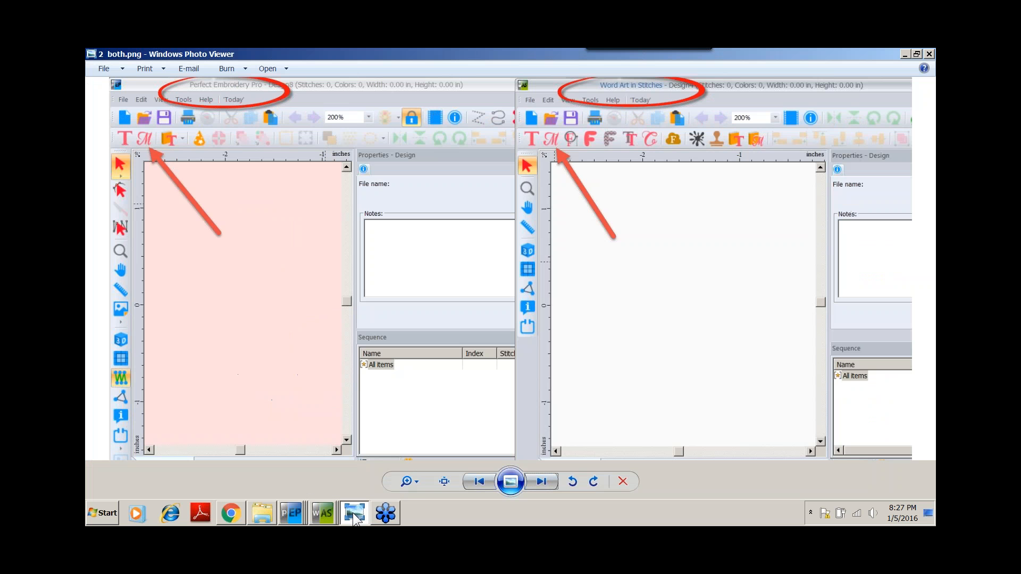
pyautogui.click(540, 482)
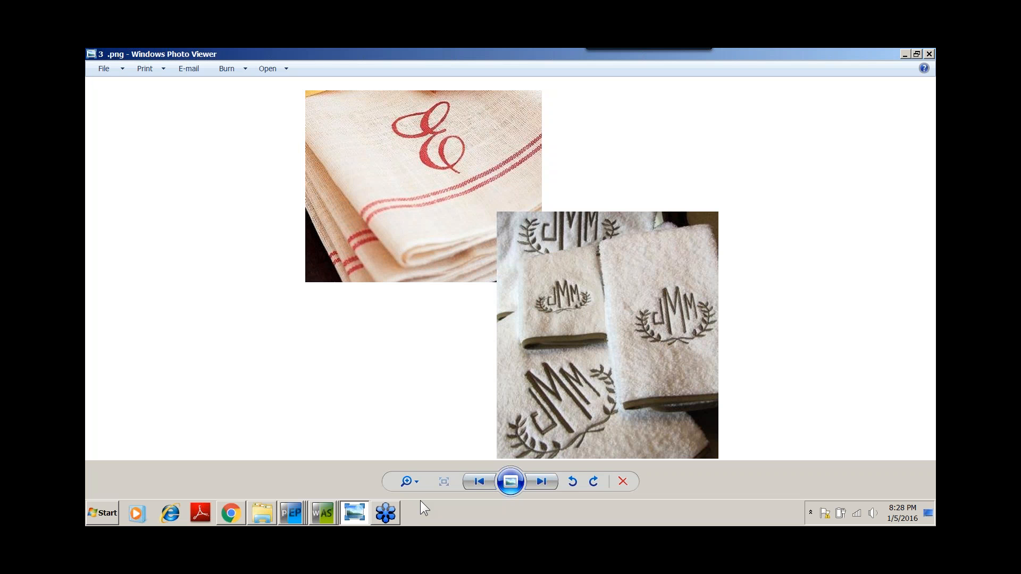
pyautogui.click(540, 480)
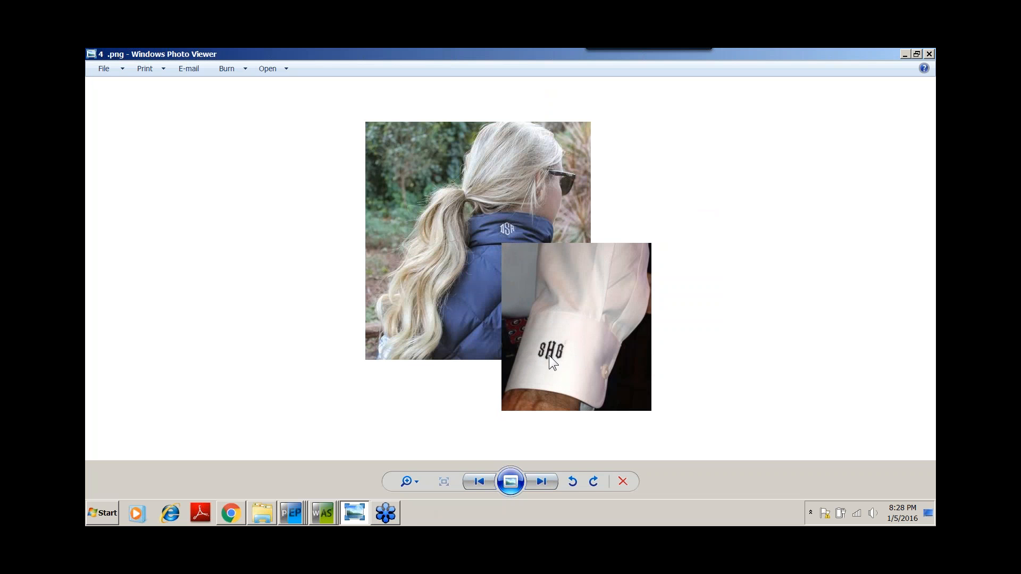
pyautogui.click(538, 482)
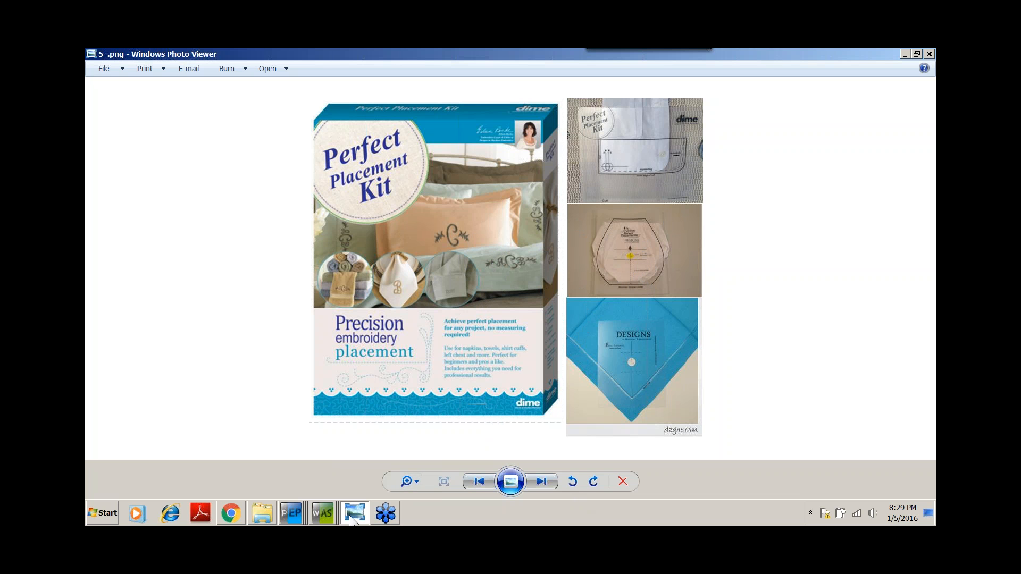
# Return to Design4 in Perfect Embroidery Pro and open the file b 0 Monogram Fun.c2s from the 0 January 2016 folder
pyautogui.click(289, 513)
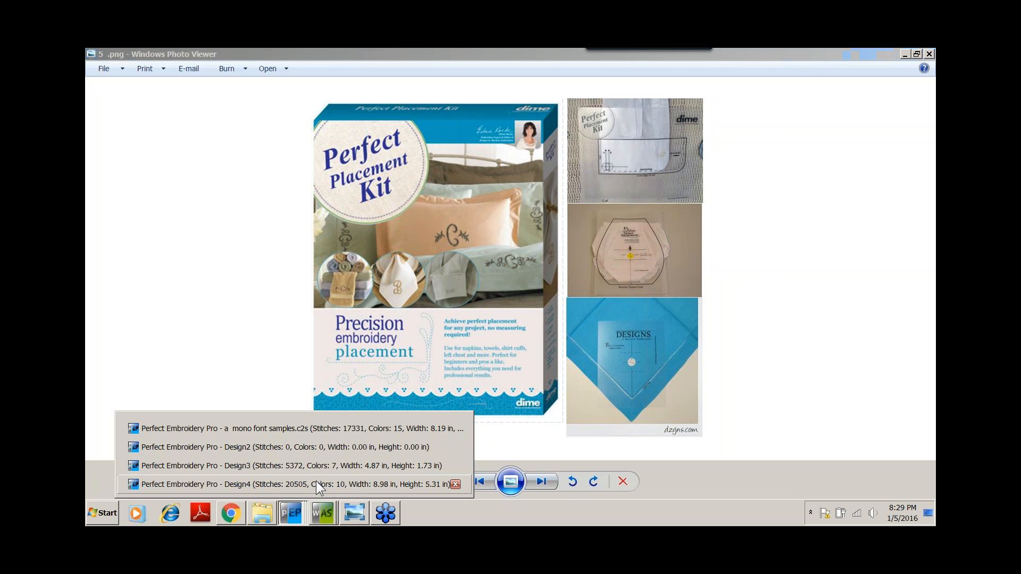
pyautogui.click(305, 484)
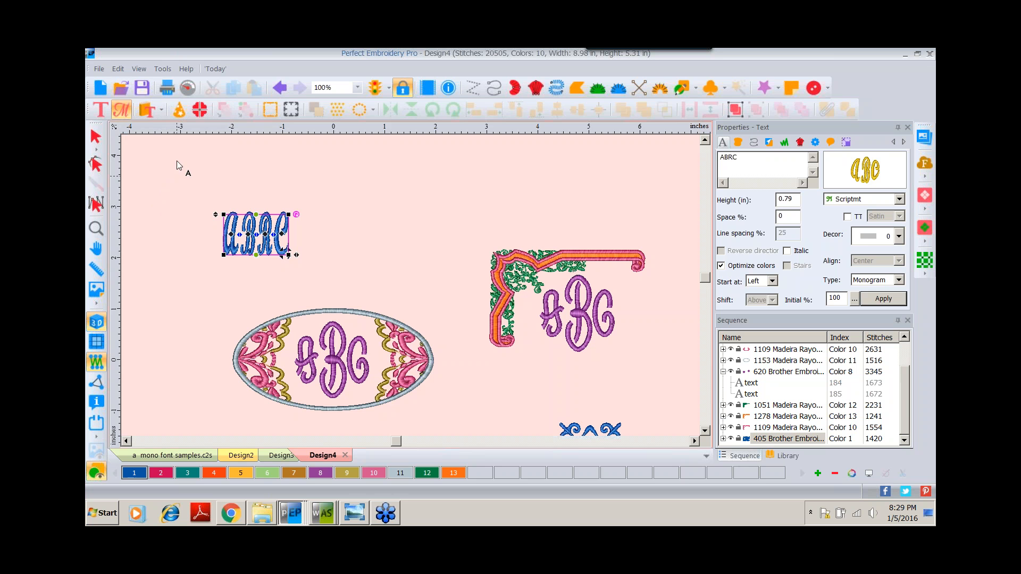
pyautogui.click(100, 69)
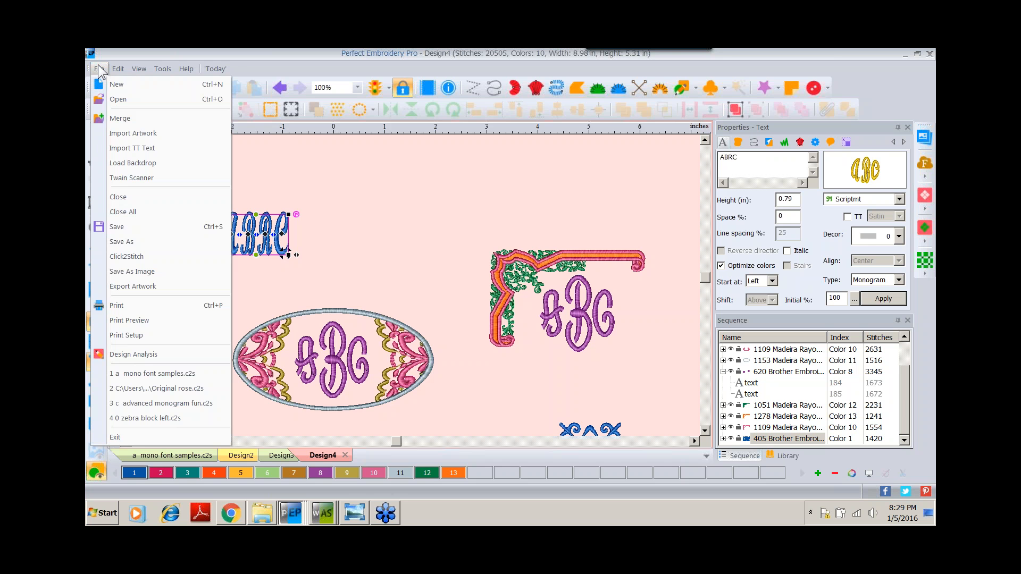
pyautogui.click(118, 99)
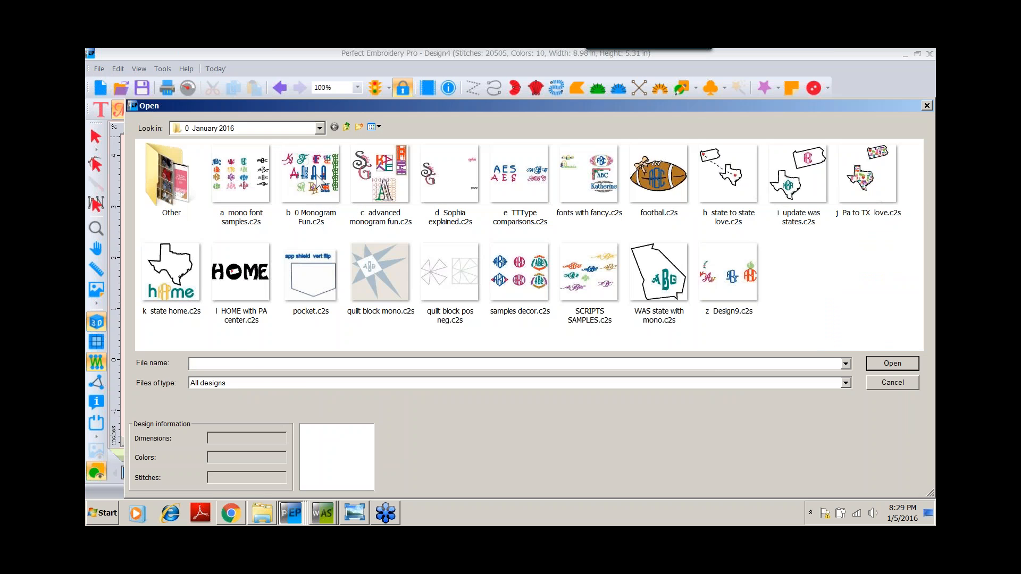
pyautogui.doubleClick(318, 182)
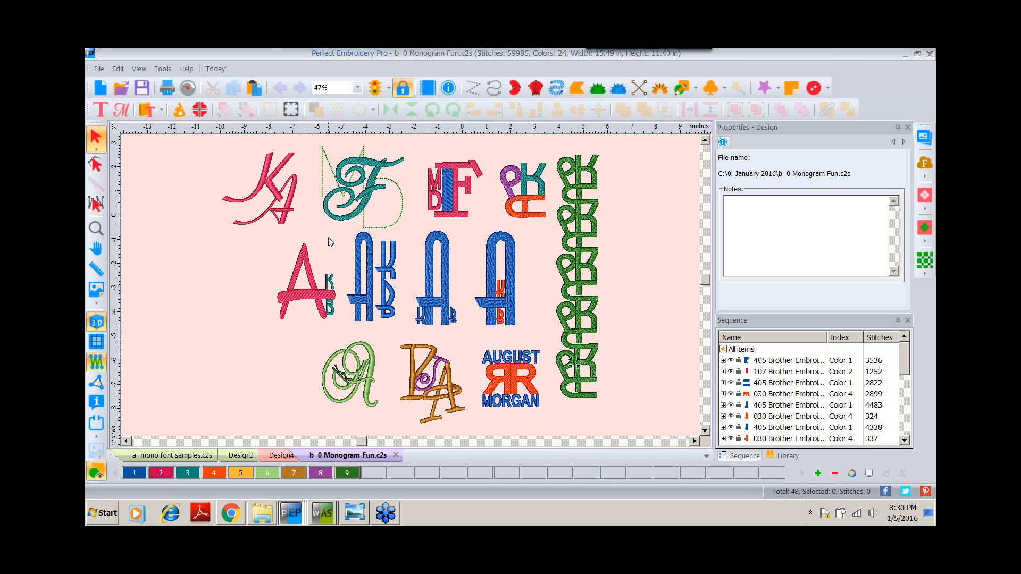
# Pull the K away from the A in the pink KA monogram, move it back, and shift the A slightly down and left beneath it
pyautogui.click(265, 183)
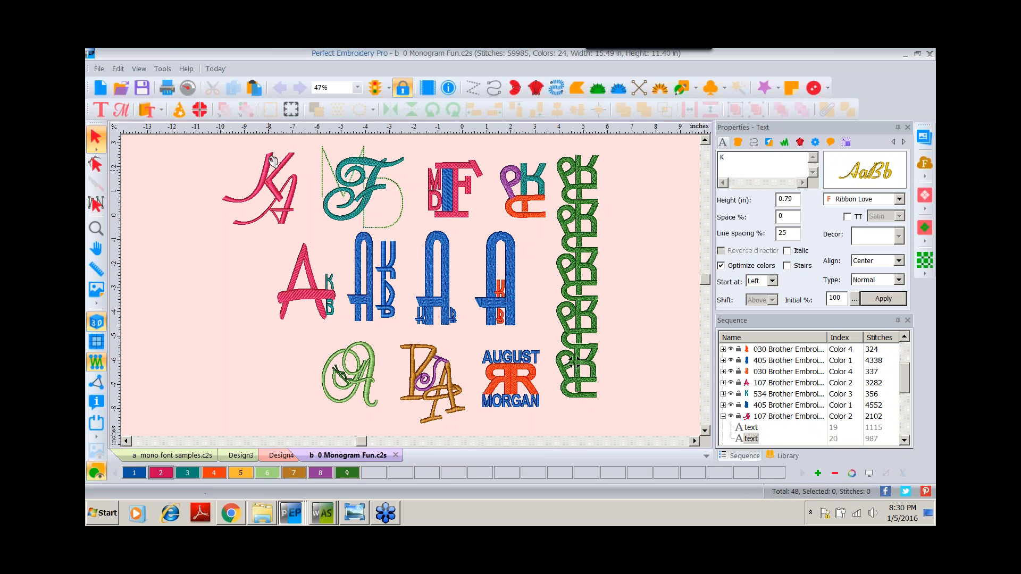
pyautogui.click(272, 160)
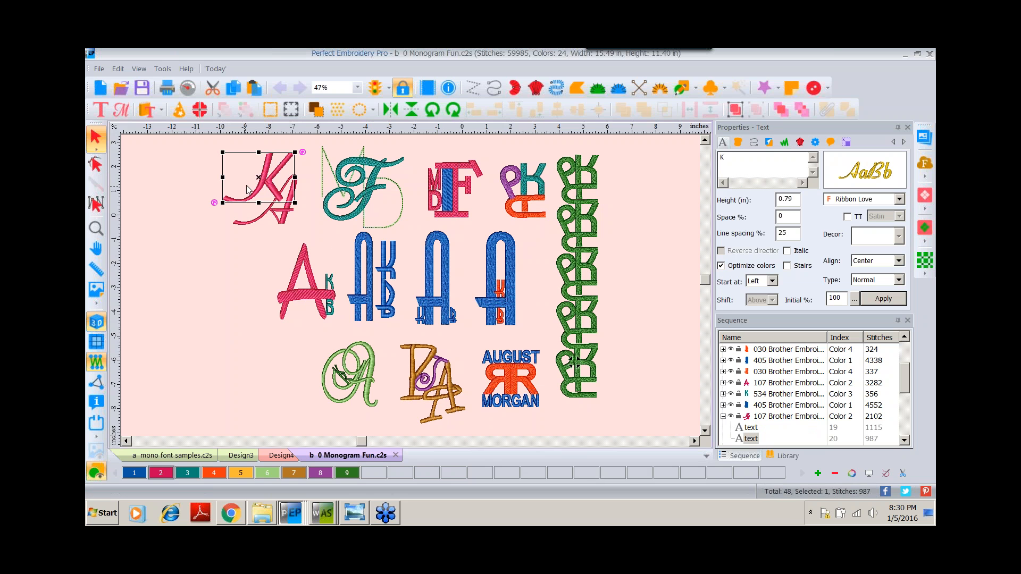
pyautogui.moveTo(260, 180); pyautogui.dragTo(221, 183)
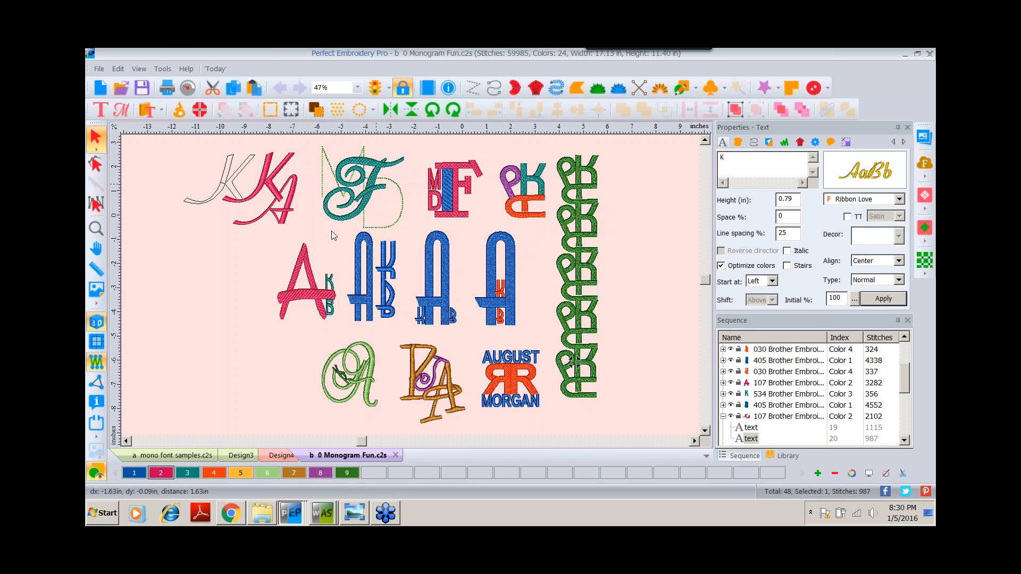
pyautogui.click(287, 222)
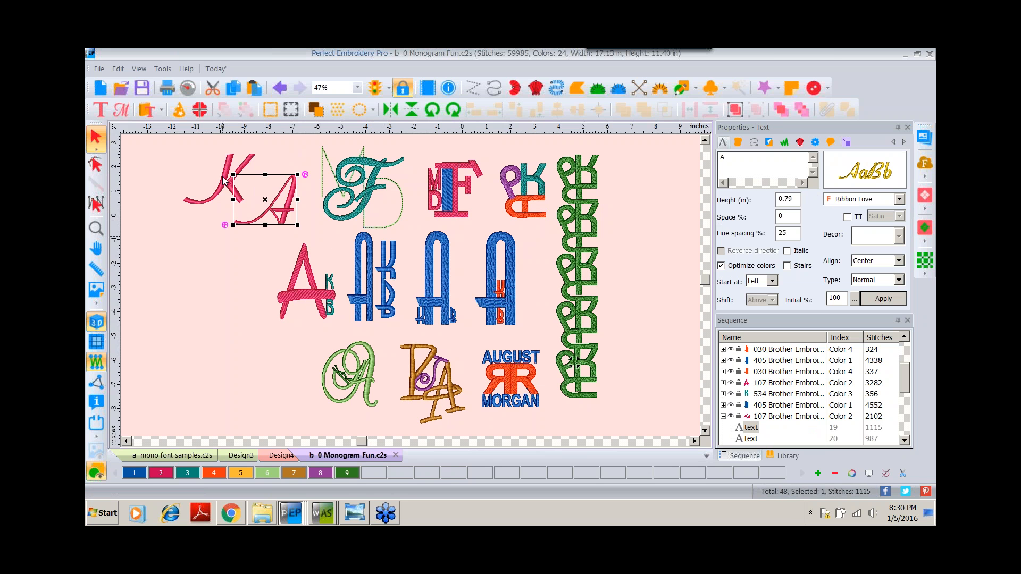
pyautogui.moveTo(225, 186); pyautogui.dragTo(262, 181)
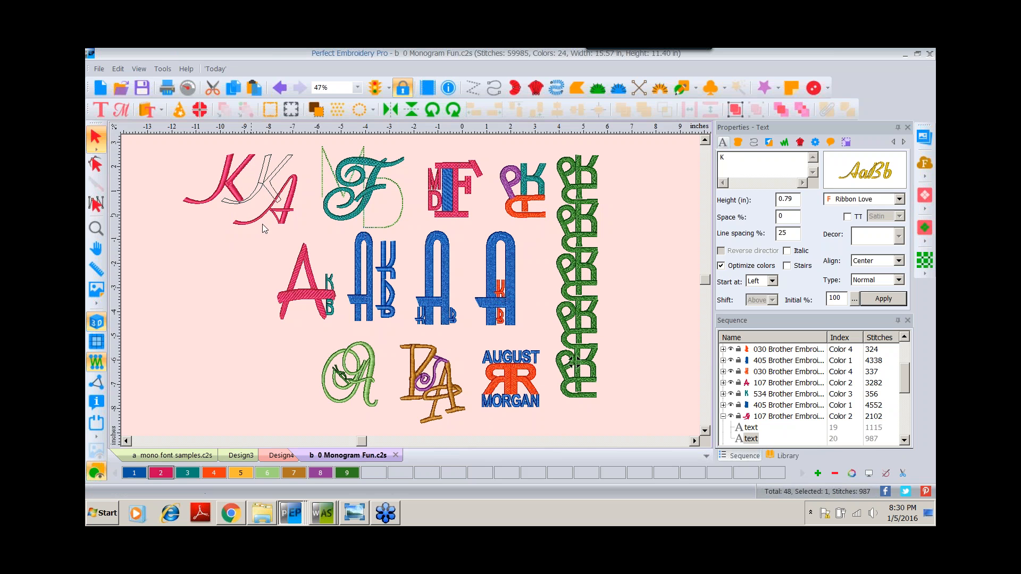
pyautogui.moveTo(284, 222)
pyautogui.mouseDown()
pyautogui.moveTo(248, 244)
pyautogui.moveTo(209, 232)
pyautogui.moveTo(277, 226)
pyautogui.mouseUp()
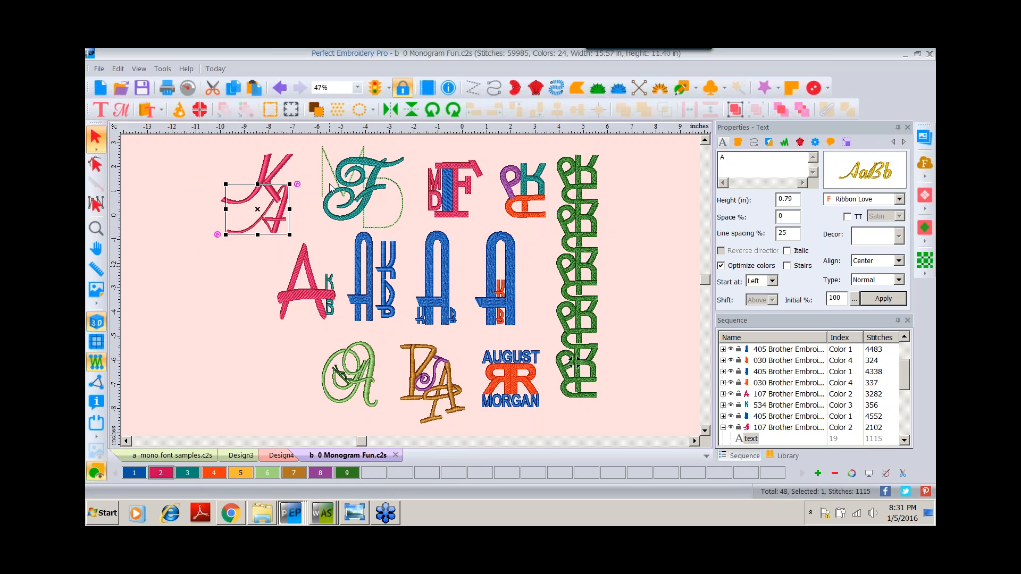
# Inspect the font of each letter in the two F monograms with small M and D in the top row
pyautogui.click(322, 152)
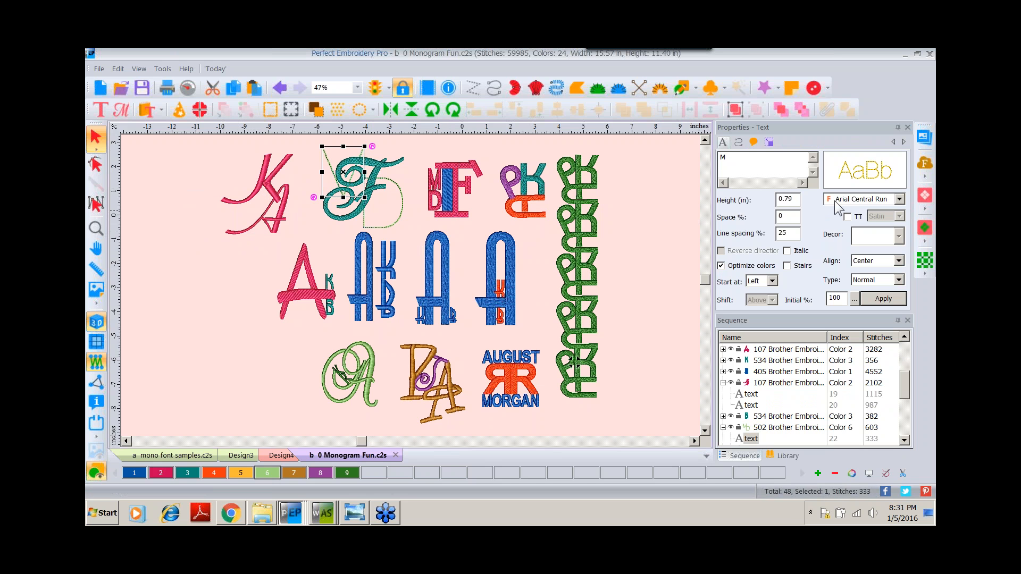
pyautogui.click(399, 220)
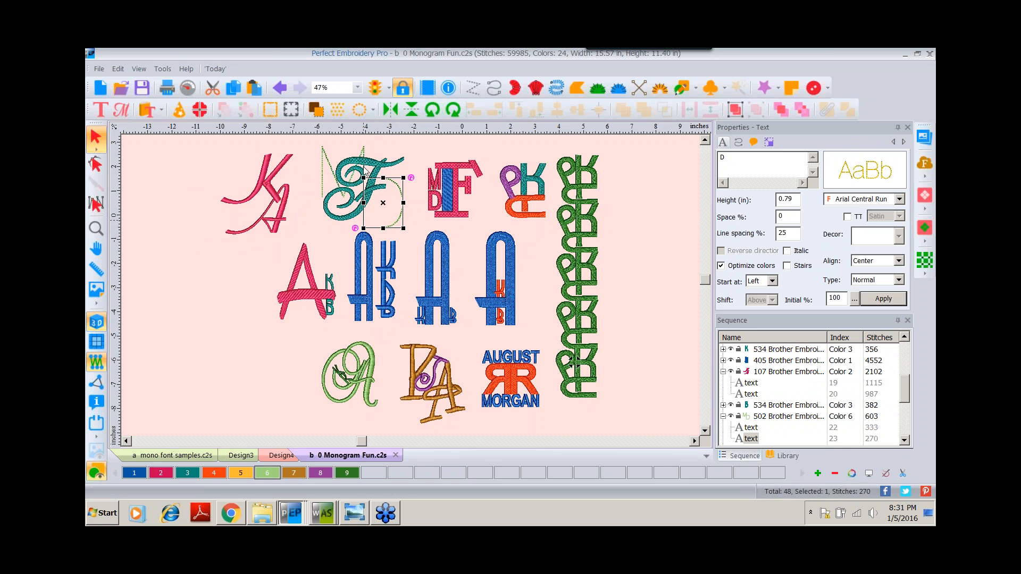
pyautogui.click(382, 166)
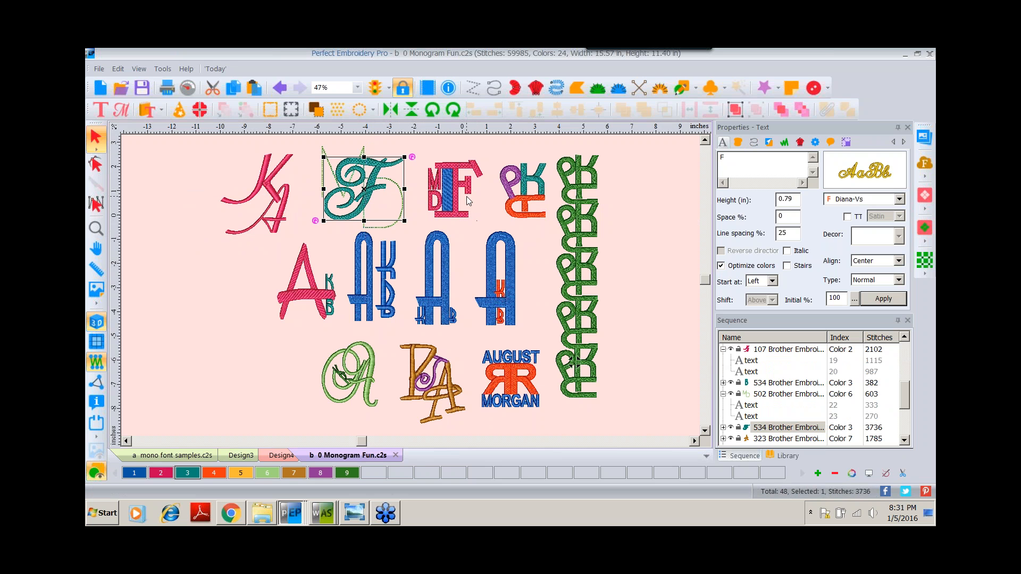
pyautogui.click(434, 181)
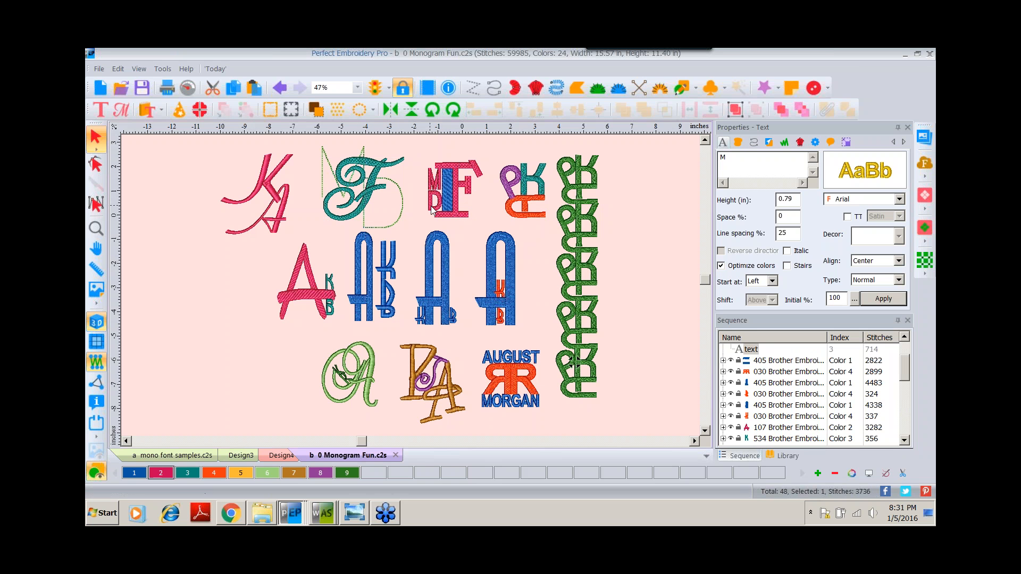
pyautogui.click(434, 208)
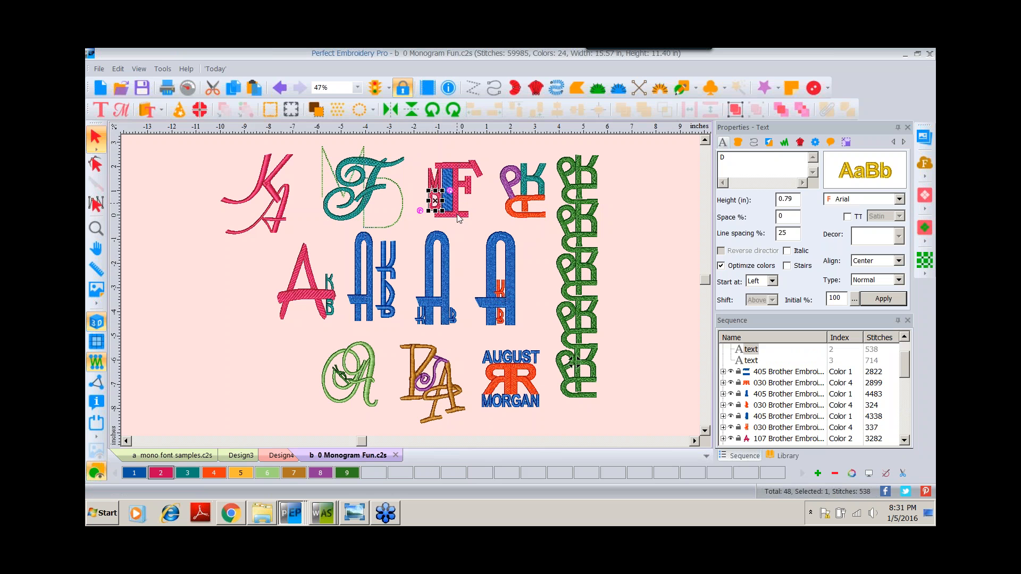
pyautogui.click(458, 214)
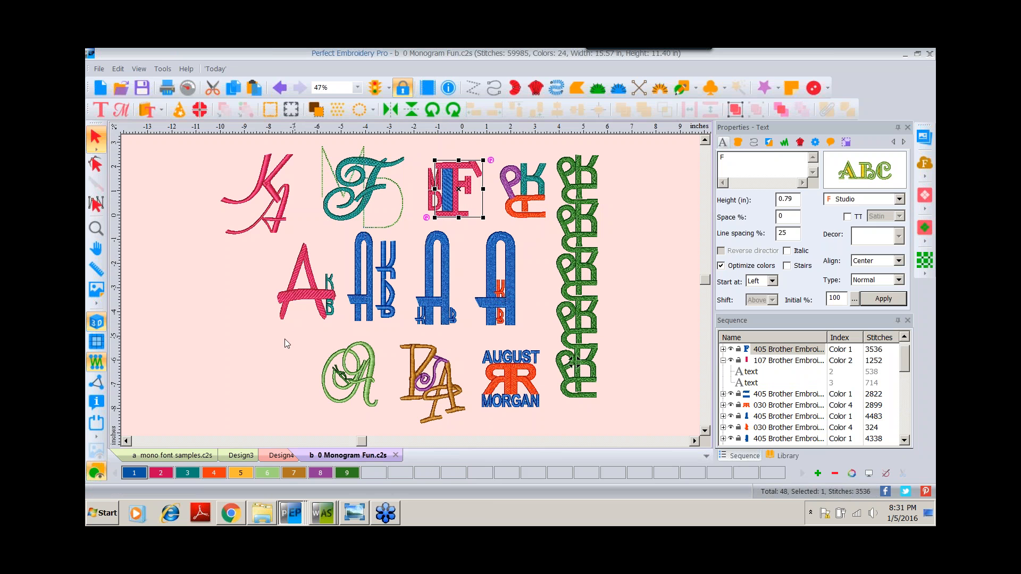
# Inspect the fonts of the pink A, the blue A with its stacked K, and the green script A
pyautogui.click(286, 301)
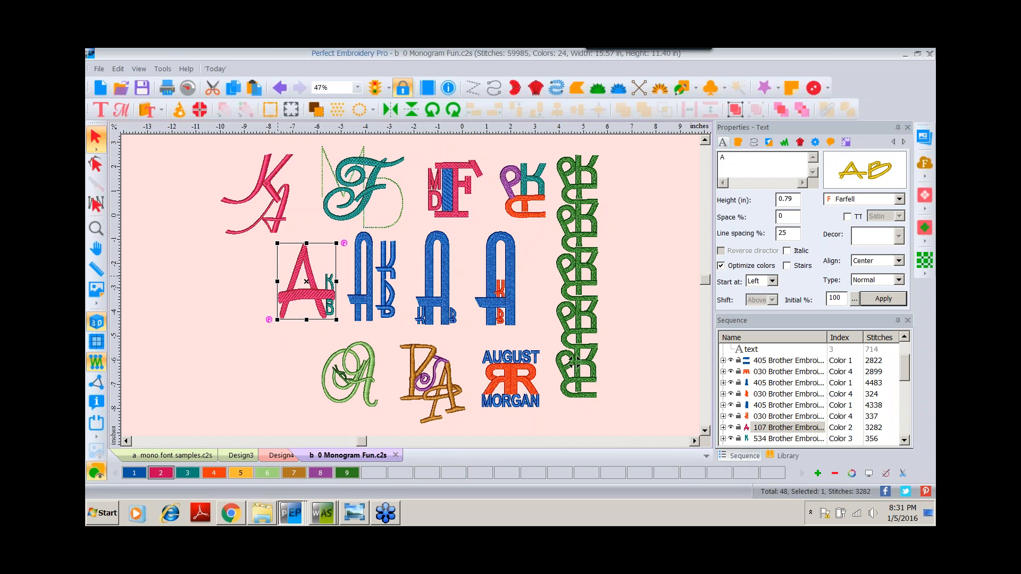
pyautogui.click(285, 349)
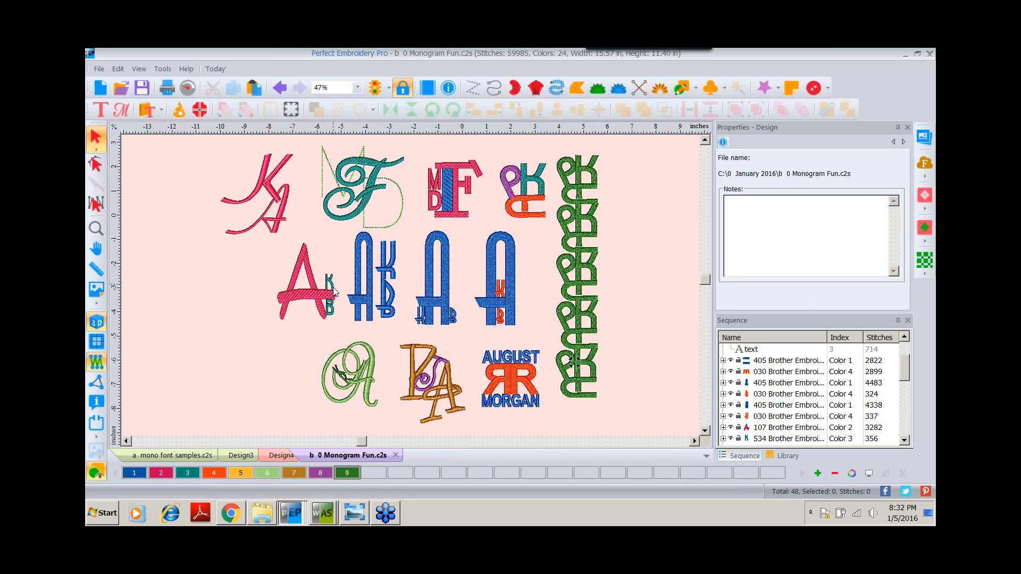
pyautogui.click(365, 304)
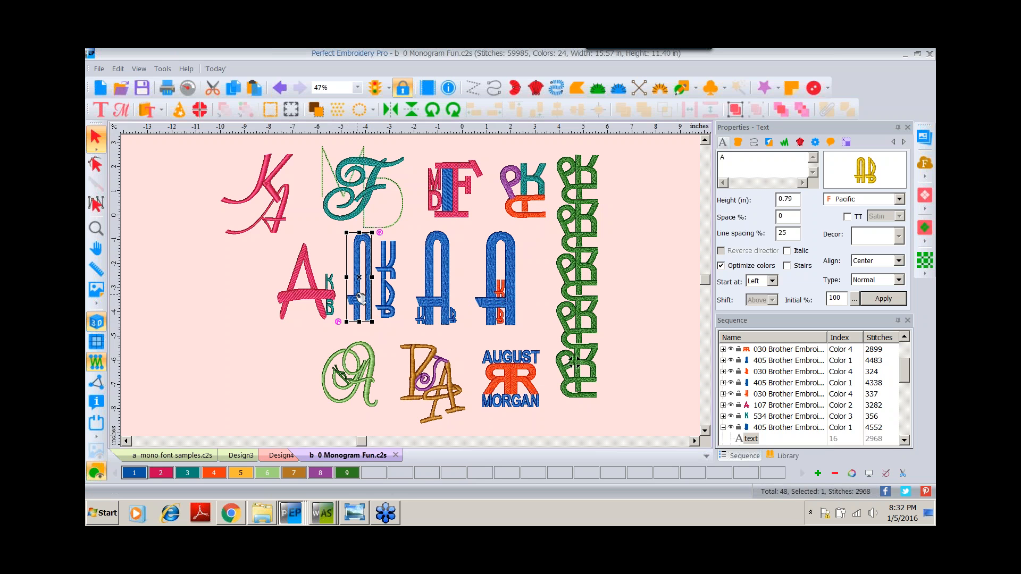
pyautogui.click(385, 266)
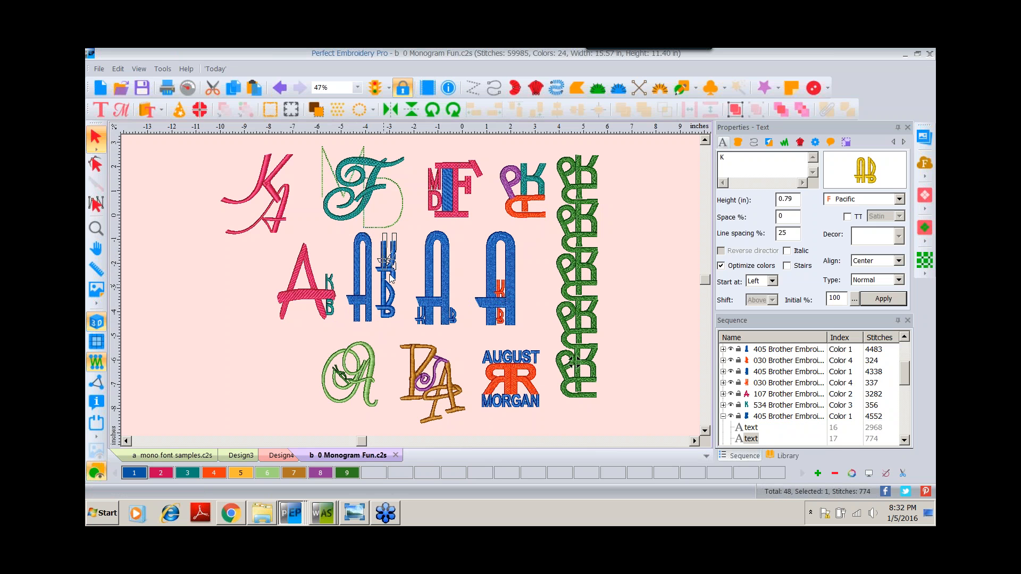
pyautogui.moveTo(391, 277); pyautogui.dragTo(387, 265)
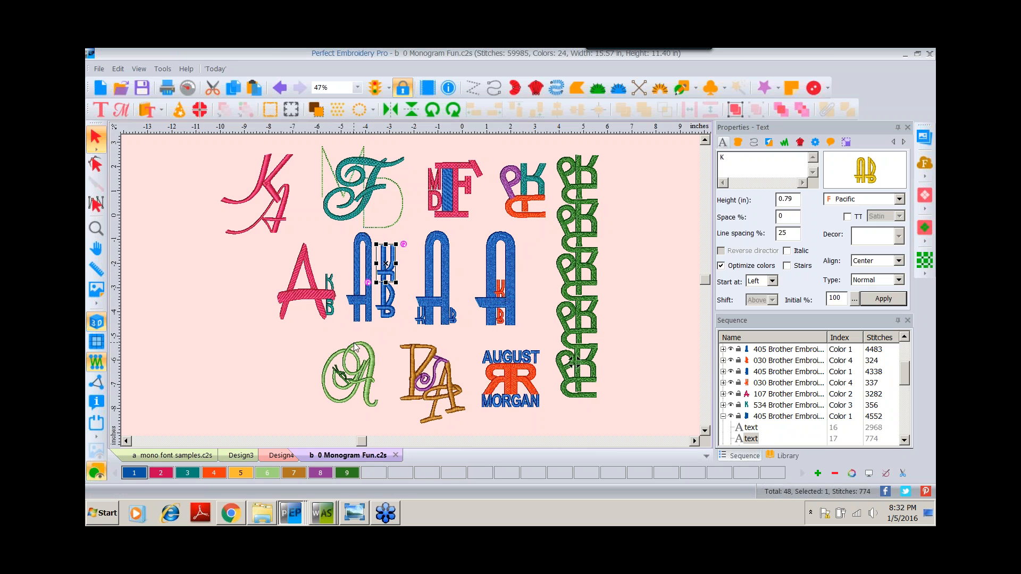
pyautogui.click(367, 381)
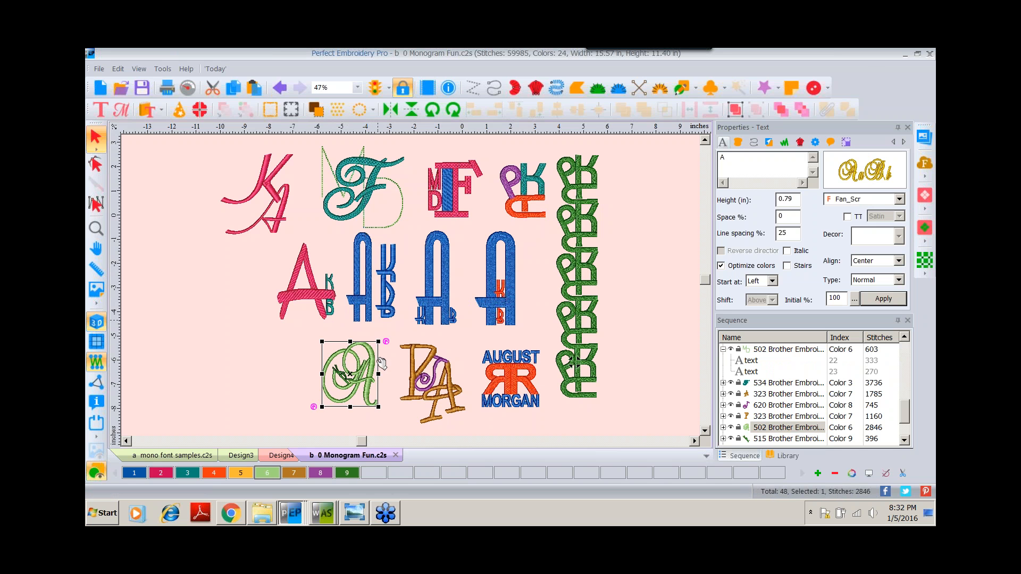
pyautogui.click(278, 381)
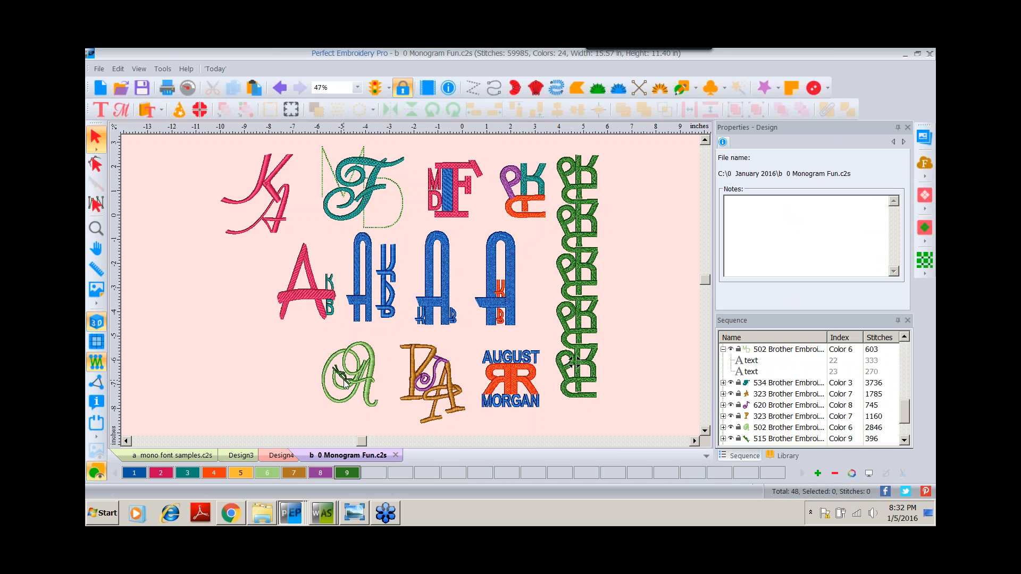
# Inspect the font of the small dark green R inside the light green script A monogram
pyautogui.click(344, 381)
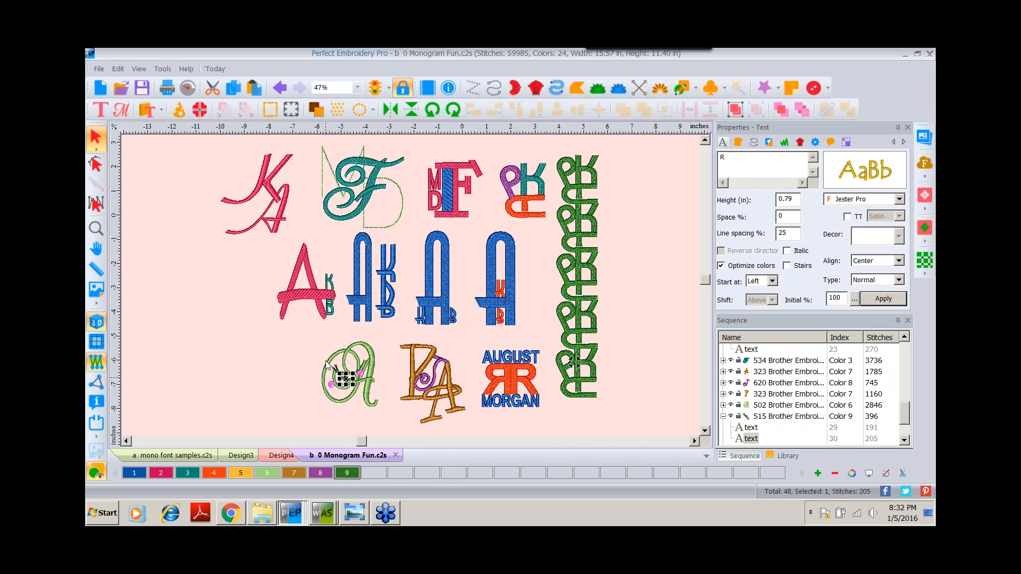
pyautogui.click(255, 382)
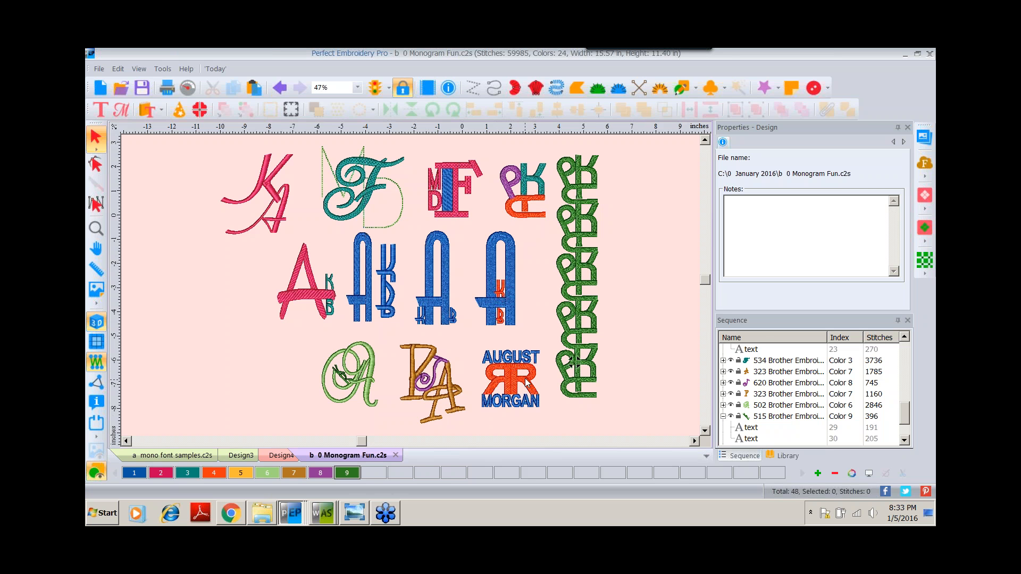
# Try mirroring the left orange R of the back-to-back R monogram horizontally
pyautogui.click(495, 381)
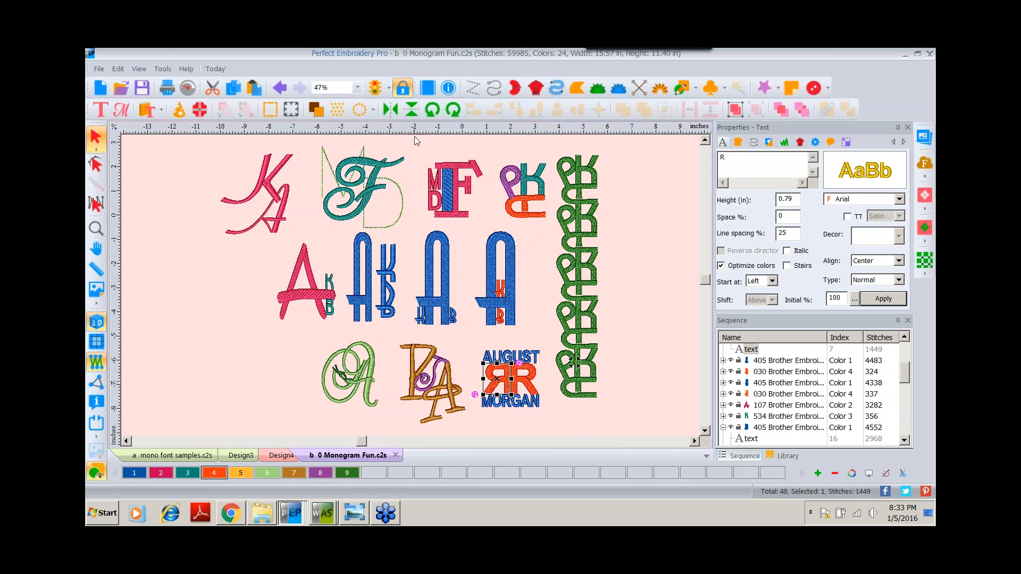
pyautogui.click(390, 110)
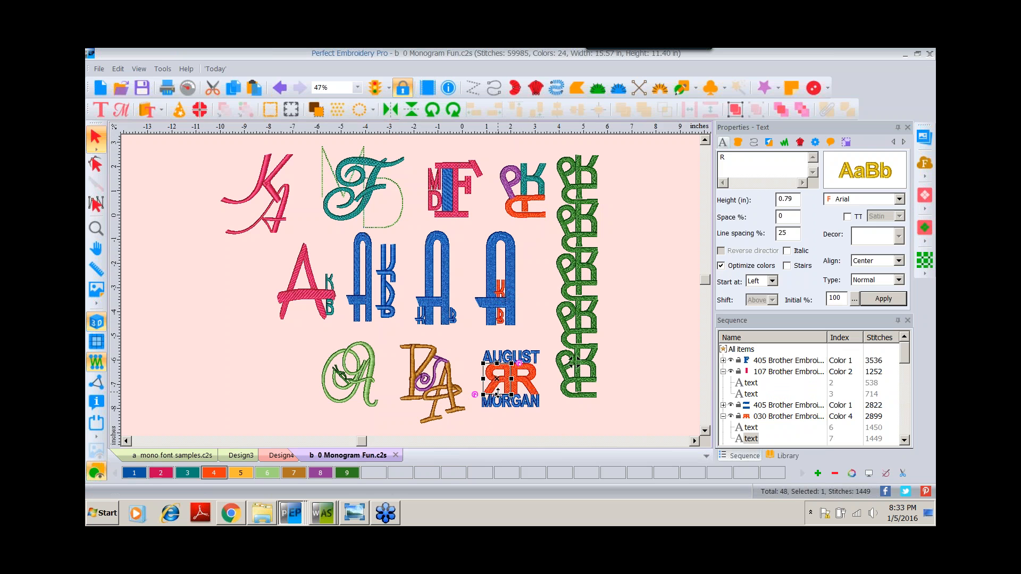
pyautogui.click(507, 431)
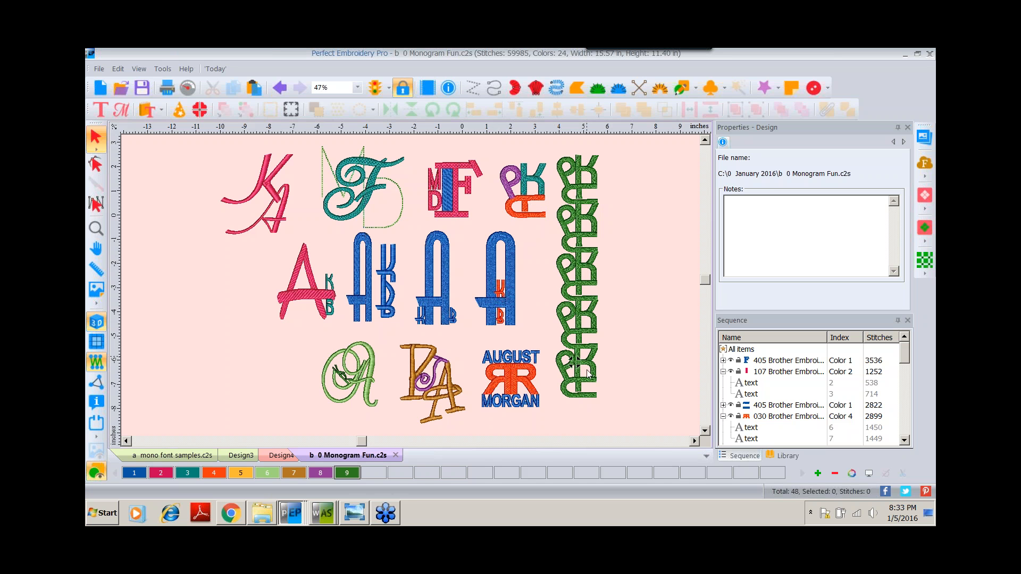
# Inspect the fonts of the purple P and the orange A in the multicolored PKA monogram
pyautogui.click(510, 189)
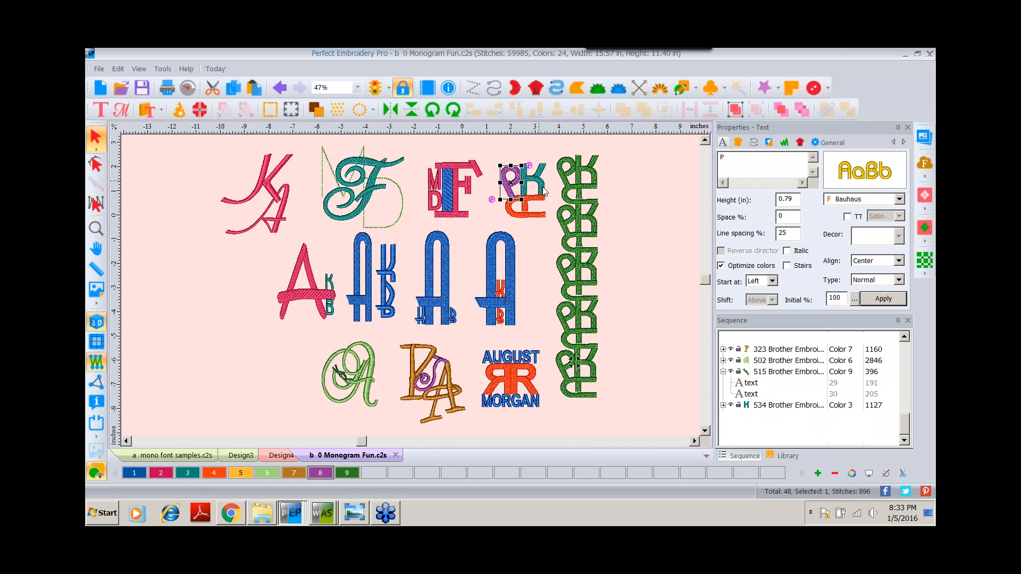
pyautogui.click(534, 216)
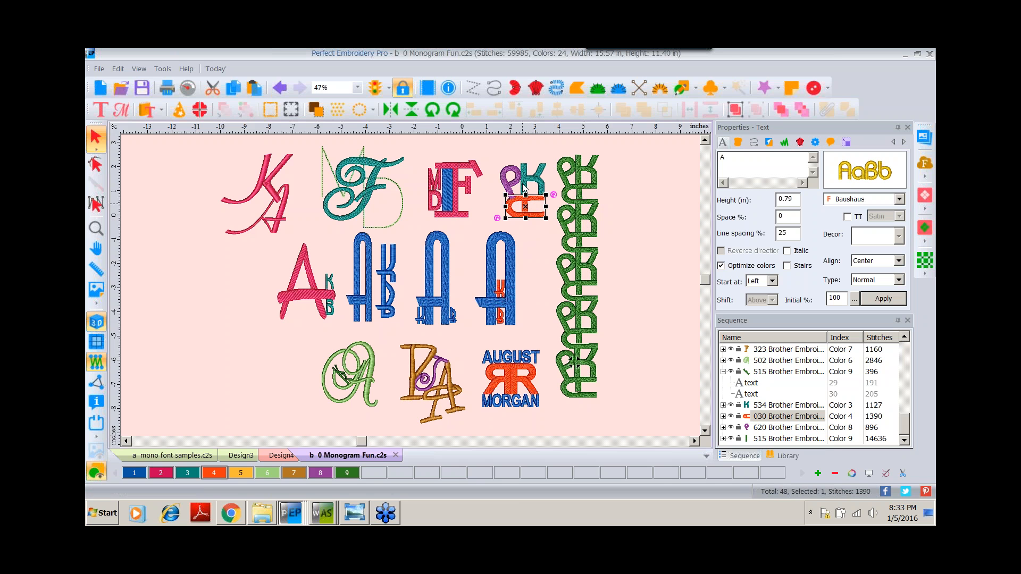
pyautogui.click(538, 240)
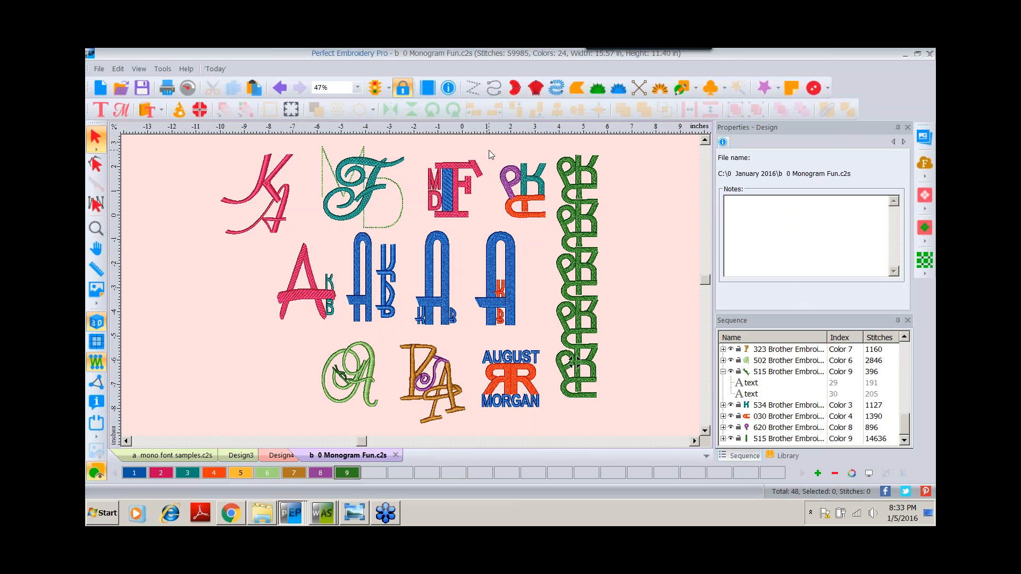
# Group the purple P, teal K and orange A and recolor them all with green palette color 9
pyautogui.moveTo(515, 193); pyautogui.dragTo(552, 225)
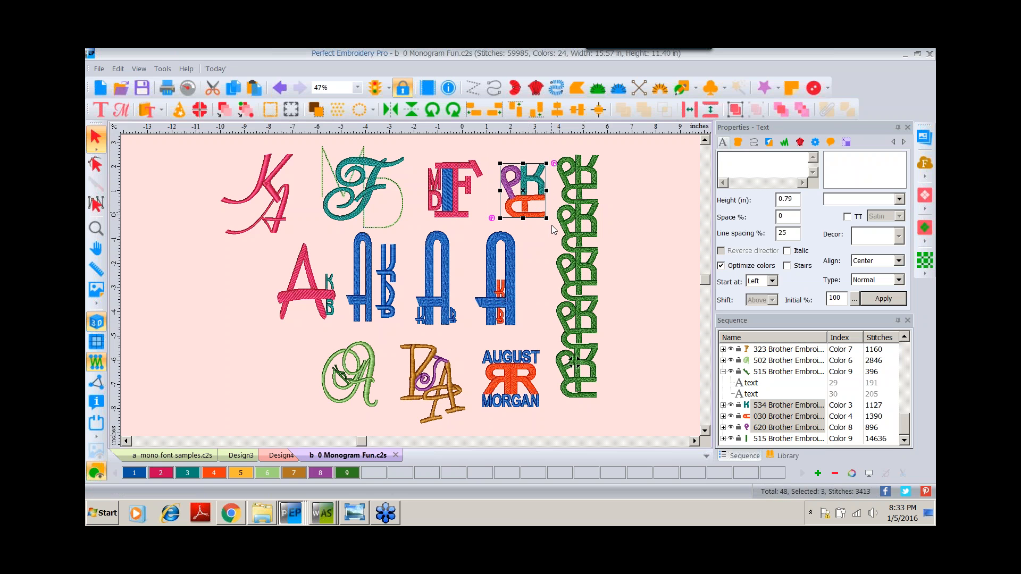
pyautogui.click(734, 110)
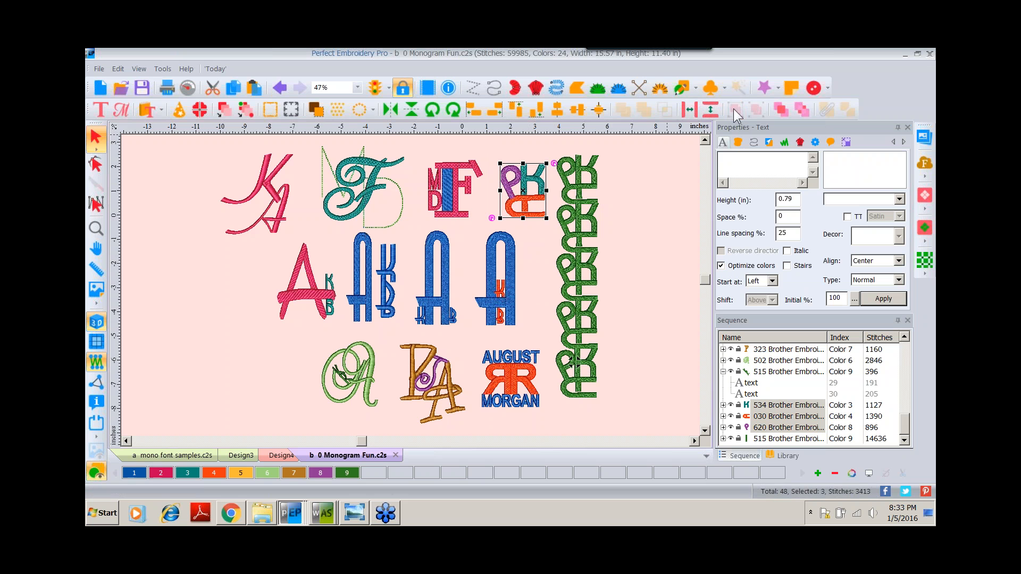
pyautogui.click(348, 473)
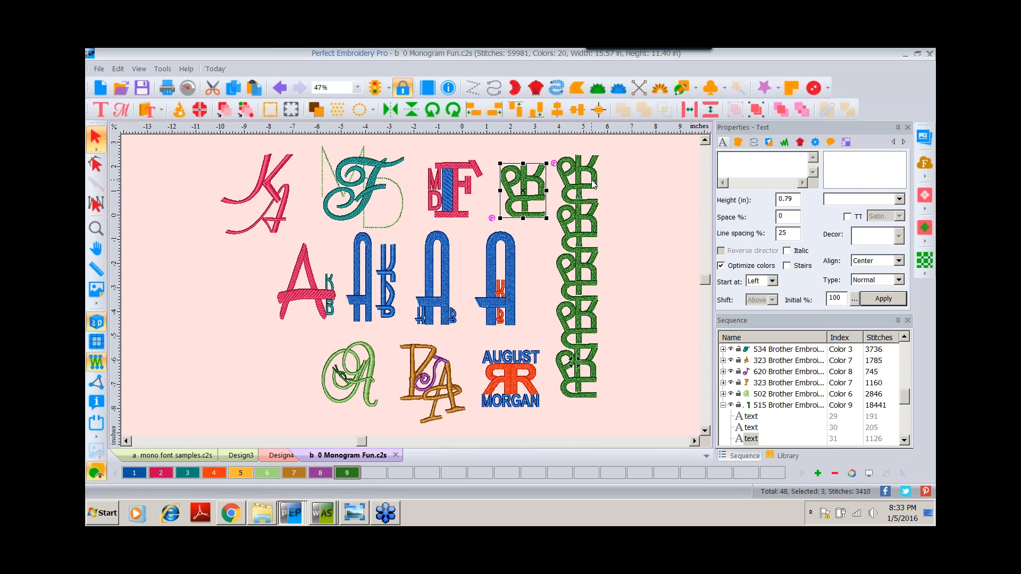
# Pull the uppermost PKA monogram up and slightly right, away from the rest of the green vertical column
pyautogui.moveTo(594, 183); pyautogui.dragTo(595, 173)
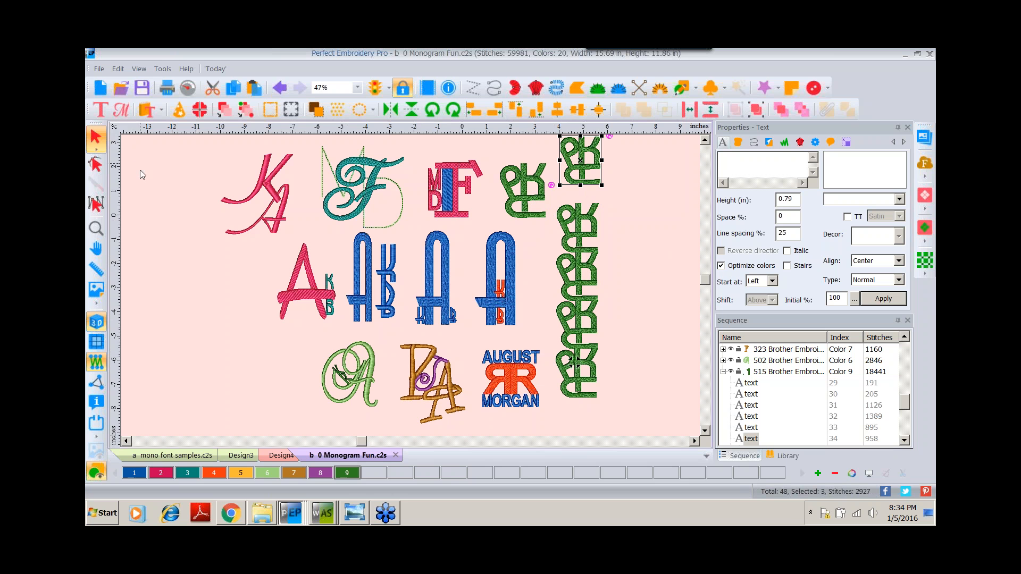
# Open the design file c advanced monogram fun.c2s from the 0 January 2016 folder
pyautogui.click(119, 90)
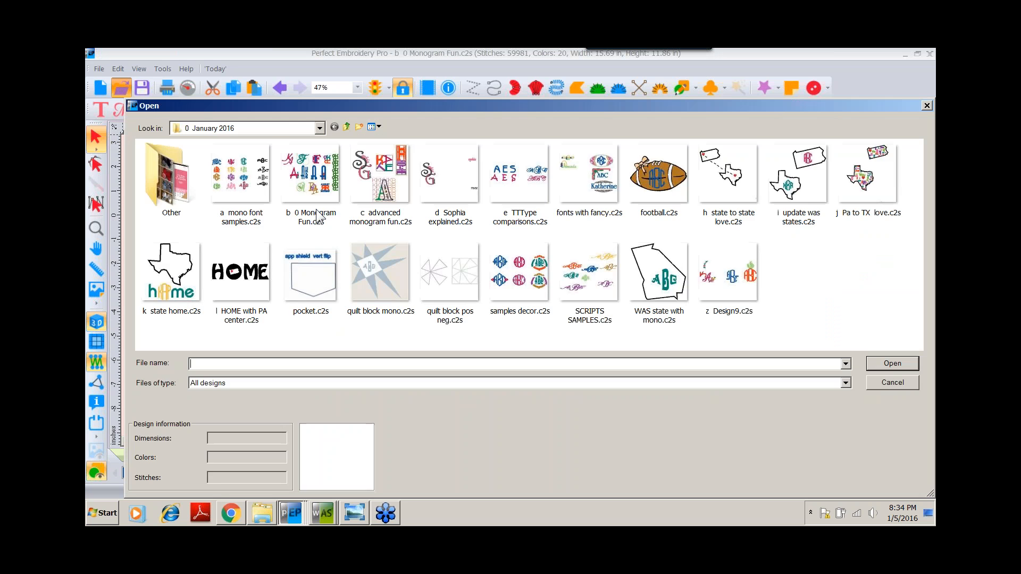
pyautogui.click(372, 172)
pyautogui.doubleClick(372, 172)
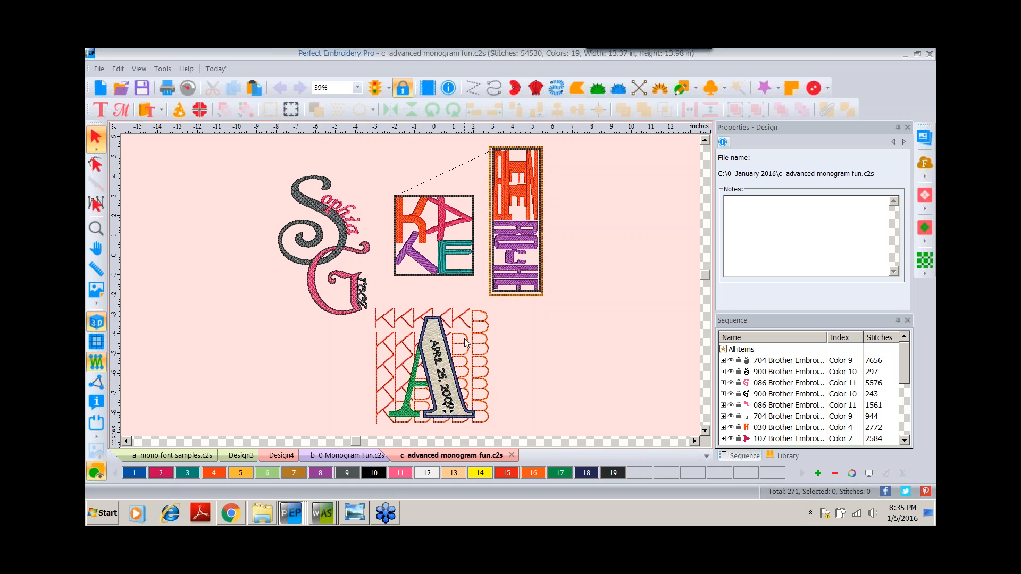
# Switch to Windows Photo Viewer and advance to image 6 .png with the magazine covers and monogram grid article
pyautogui.click(362, 520)
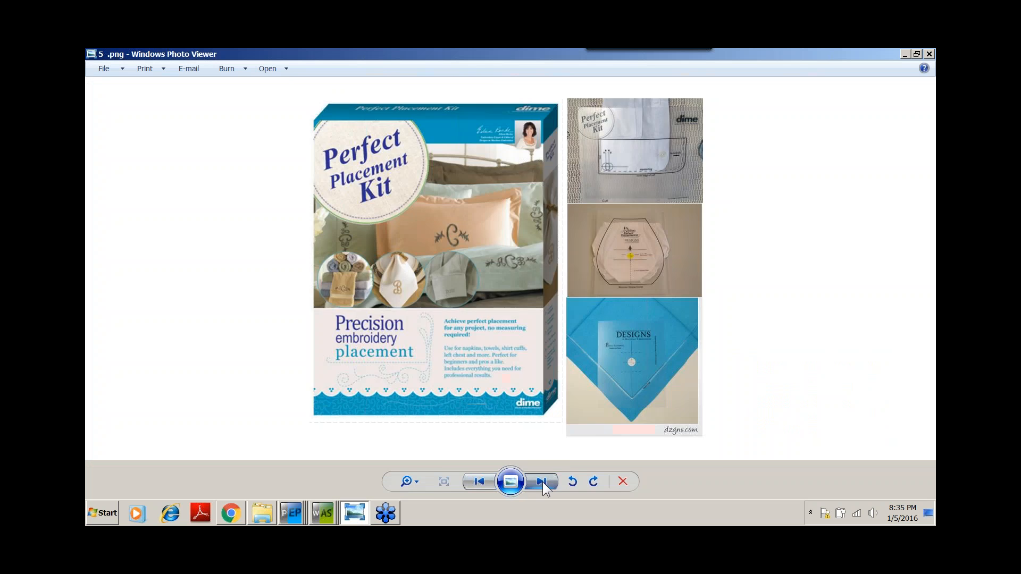
pyautogui.click(542, 482)
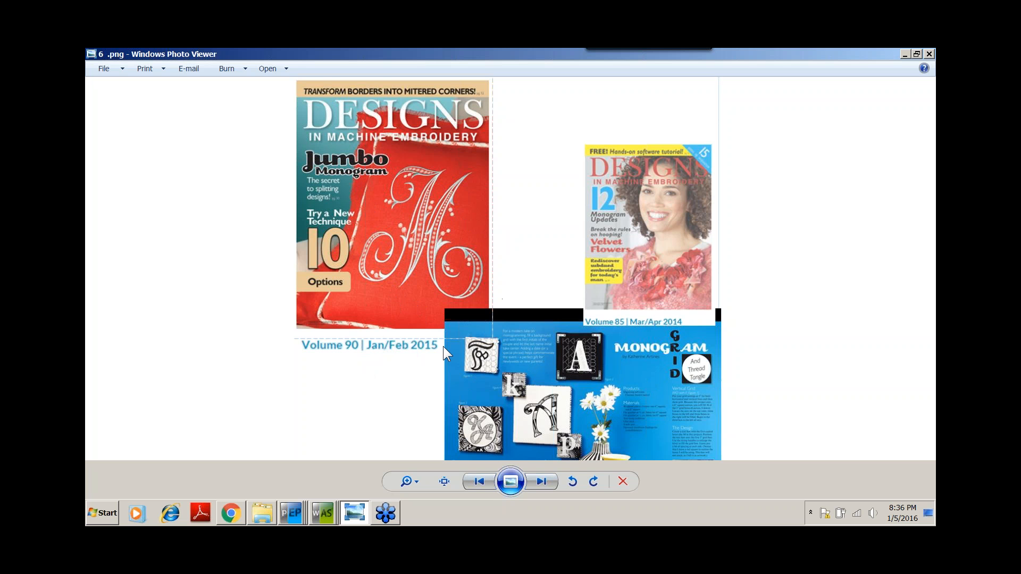
# Page through the next four sample images to view the blog search, monogram placement, hooping and pocket examples
pyautogui.click(541, 483)
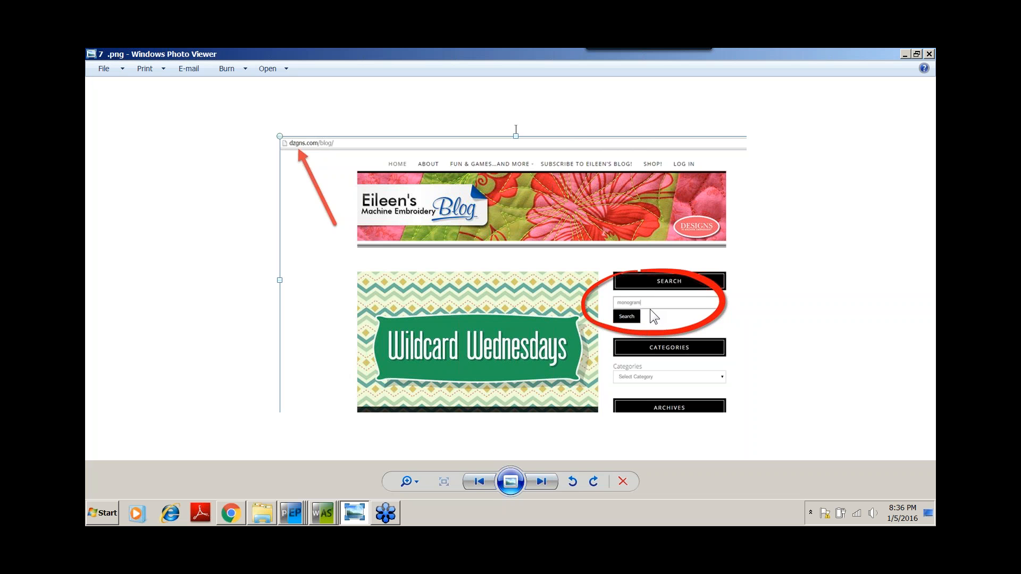
pyautogui.click(538, 481)
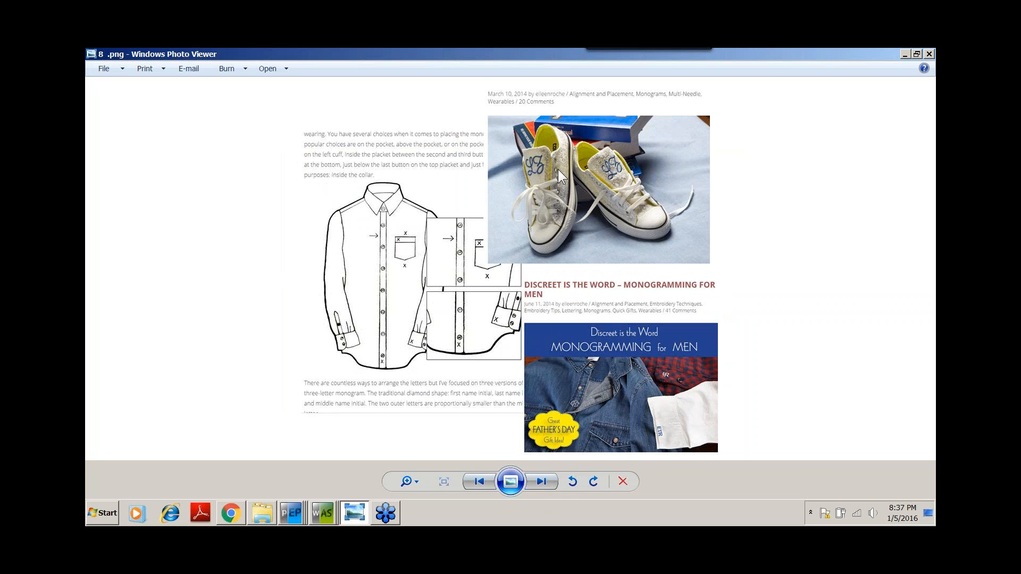
pyautogui.click(541, 481)
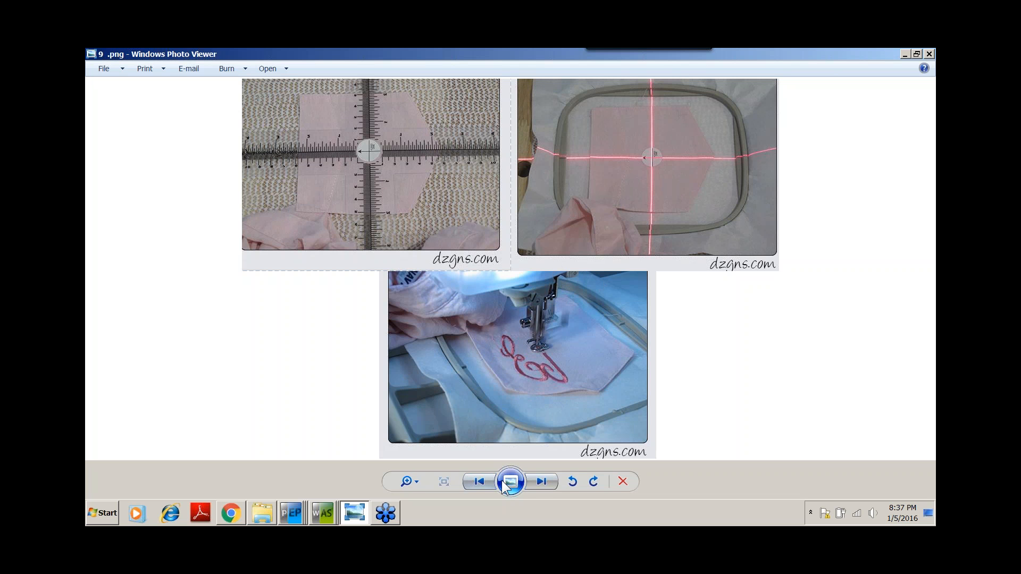
pyautogui.click(540, 484)
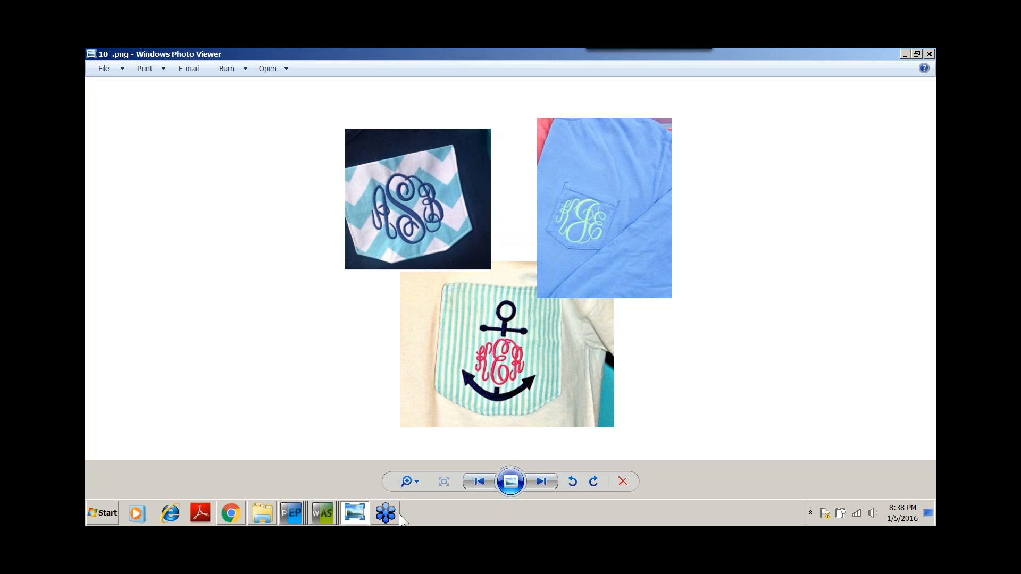
# Switch to Perfect Embroidery Pro and insert the Shield01 applique shape into a new design
pyautogui.click(291, 512)
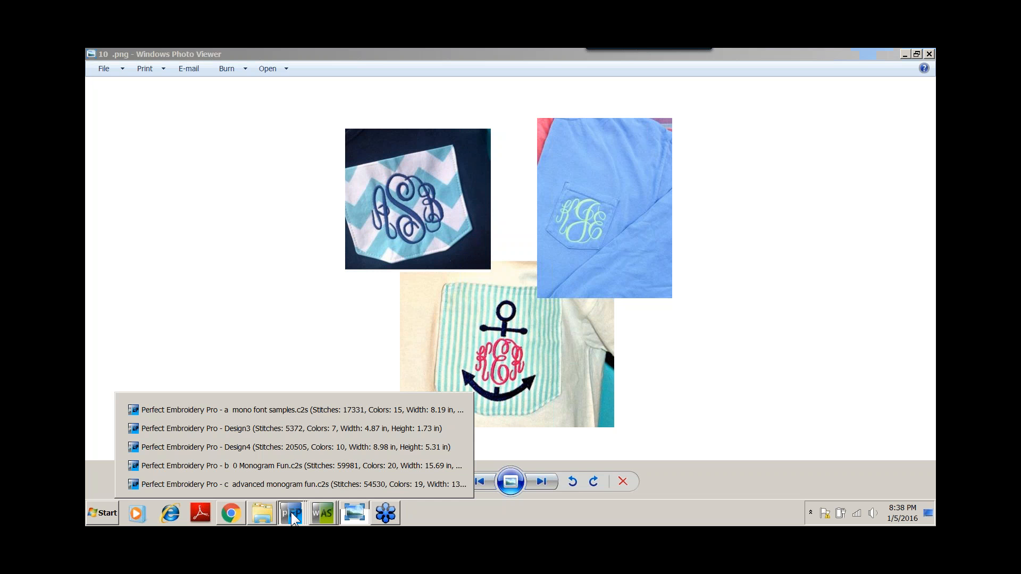
pyautogui.click(259, 483)
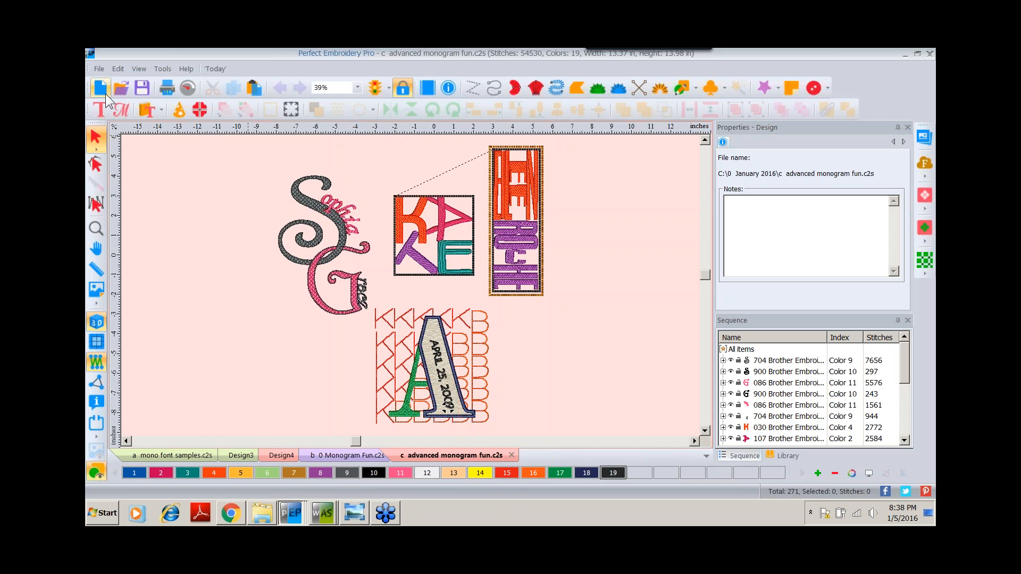
pyautogui.click(106, 89)
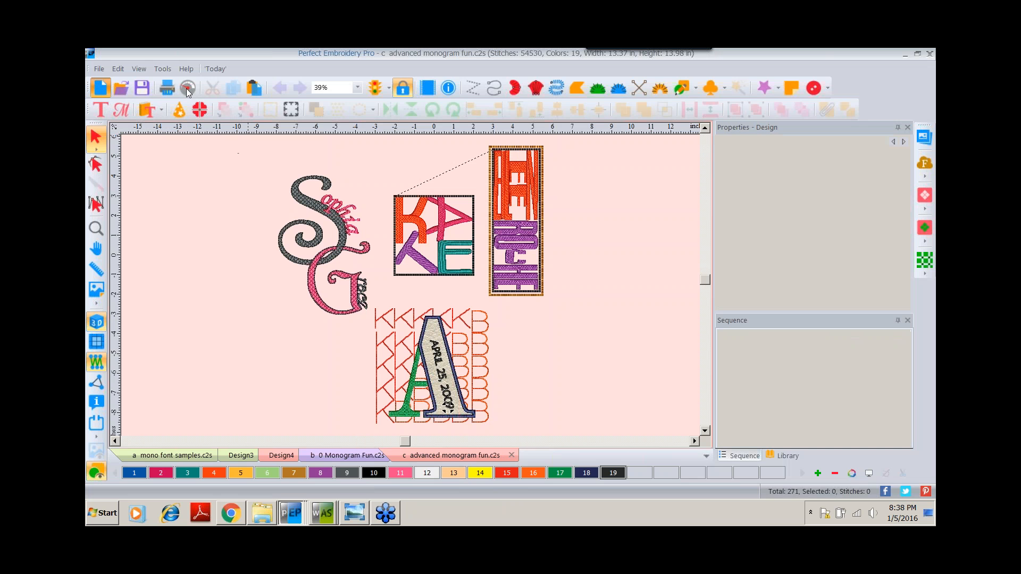
pyautogui.click(161, 110)
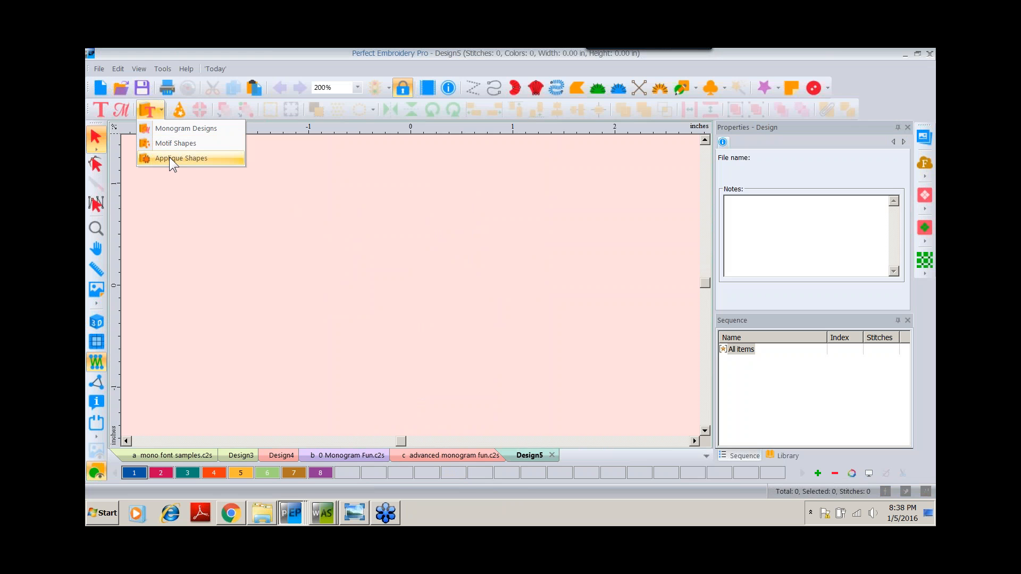
pyautogui.click(169, 158)
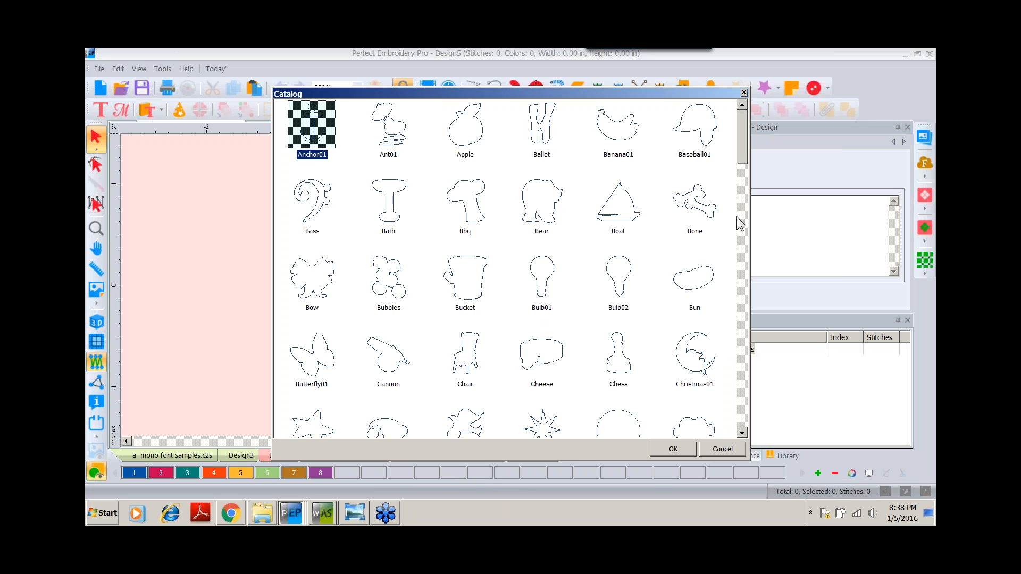
pyautogui.moveTo(745, 142); pyautogui.dragTo(741, 355)
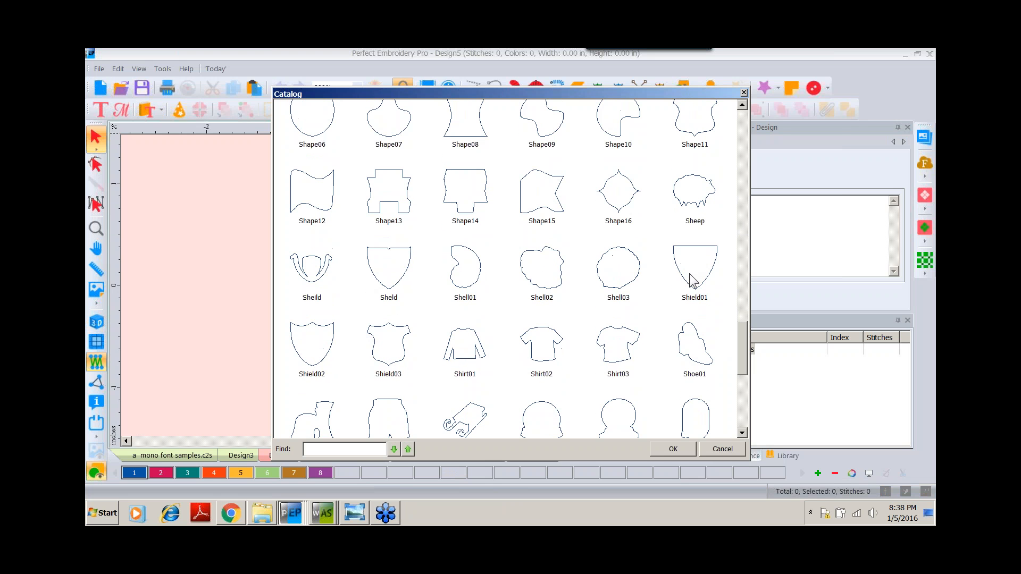
pyautogui.doubleClick(691, 271)
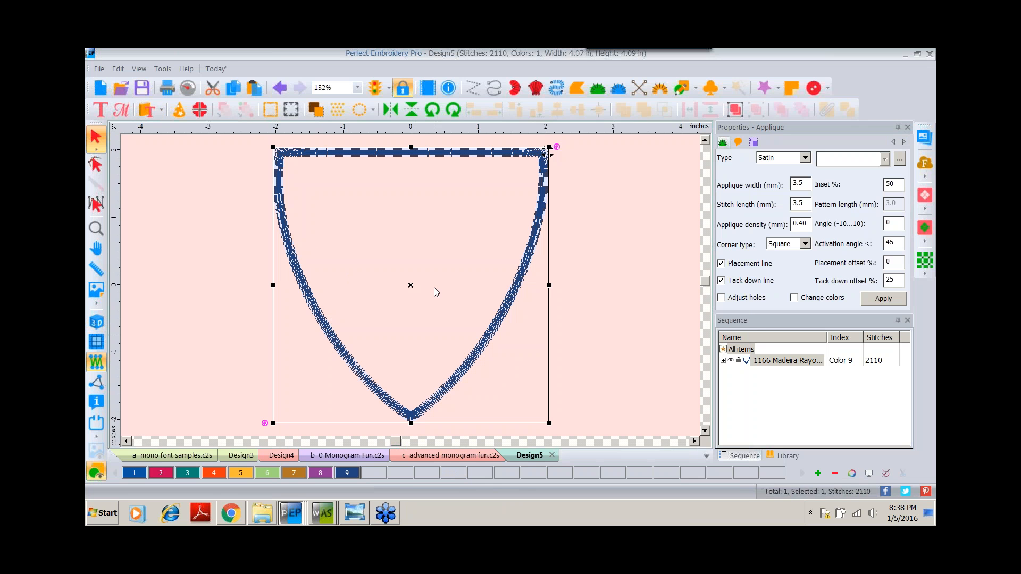
# Convert the shield applique to a Run stitch outline
pyautogui.rightClick(515, 278)
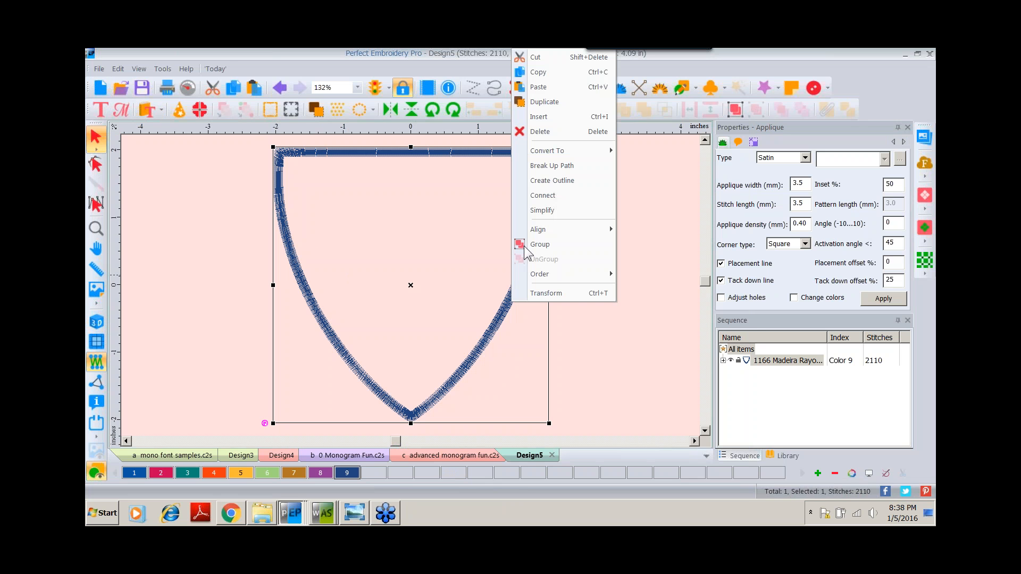
pyautogui.moveTo(557, 151)
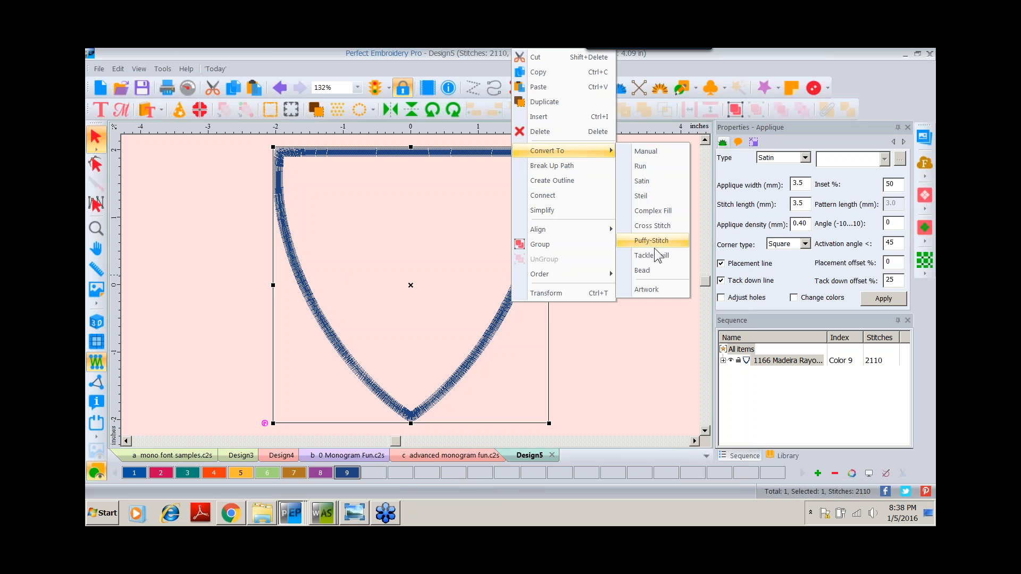
pyautogui.click(650, 168)
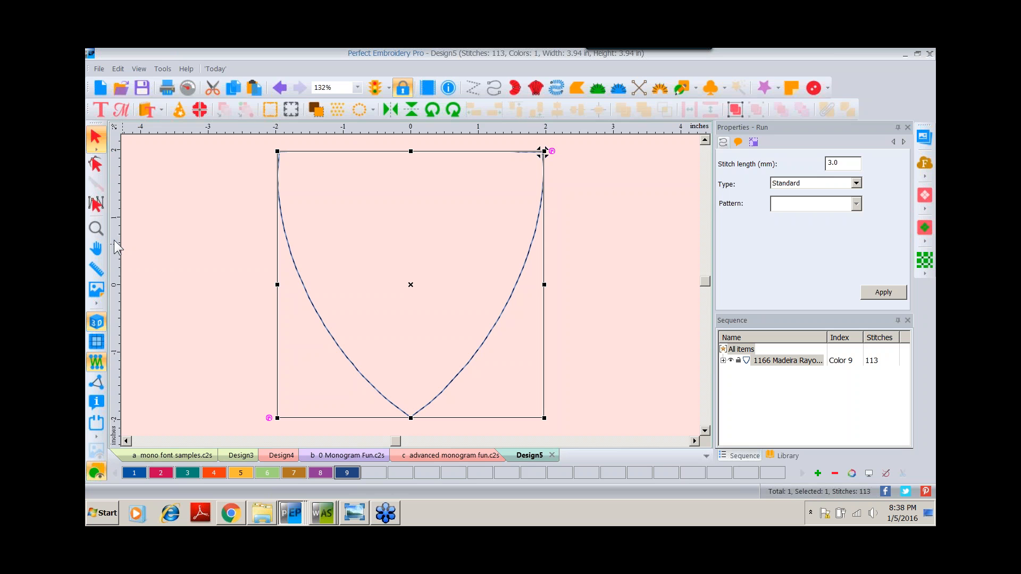
# Place vertical guides along the shield's left and right edges and a horizontal guide at about -1 inch
pyautogui.moveTo(118, 242); pyautogui.dragTo(277, 262)
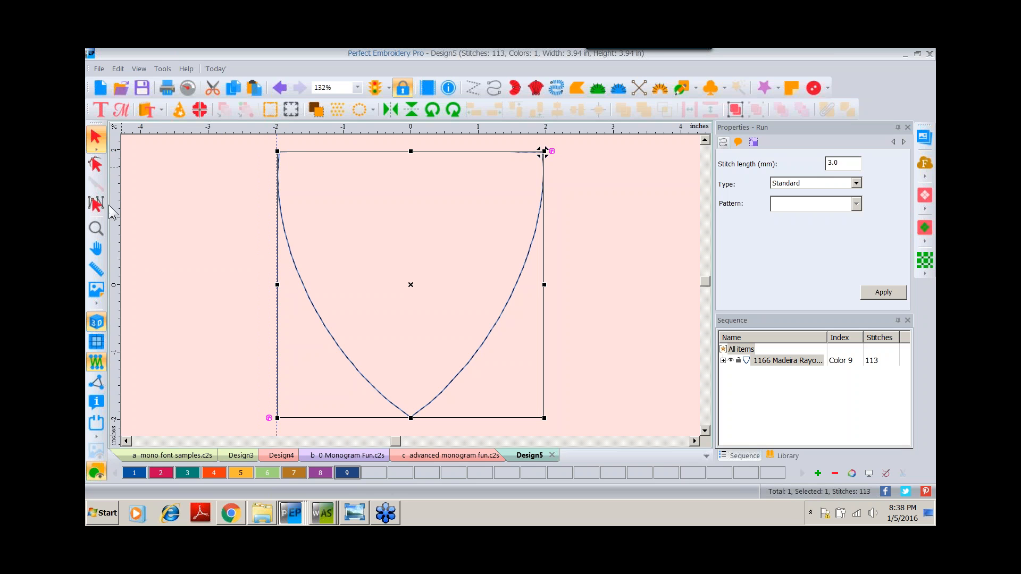
pyautogui.moveTo(114, 210); pyautogui.dragTo(543, 215)
pyautogui.moveTo(420, 349); pyautogui.dragTo(417, 354)
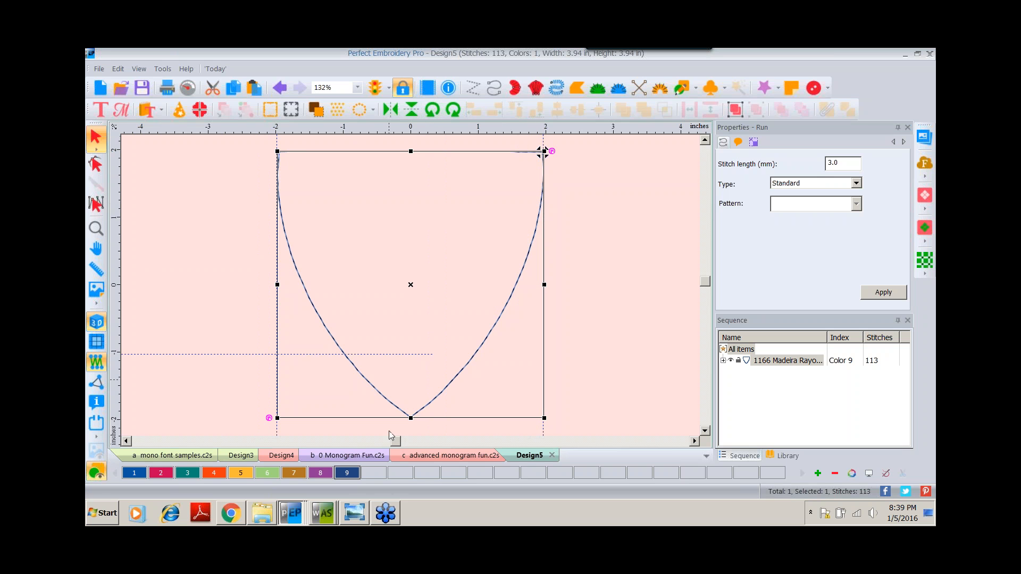
# Delete the two upper nodes on the shield's left curve and move the remaining one to the intersection of the left and horizontal guides
pyautogui.click(93, 167)
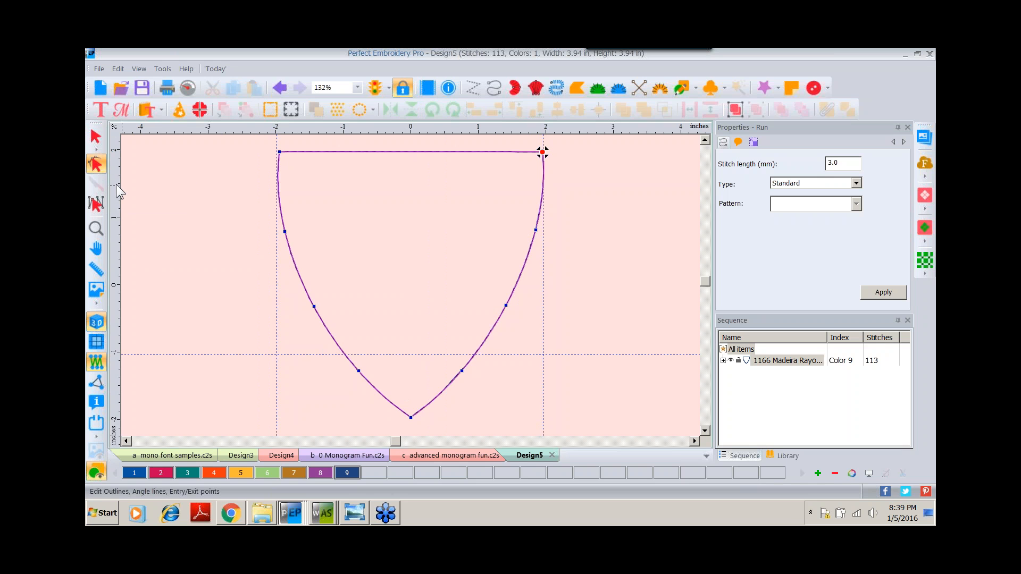
pyautogui.rightClick(286, 233)
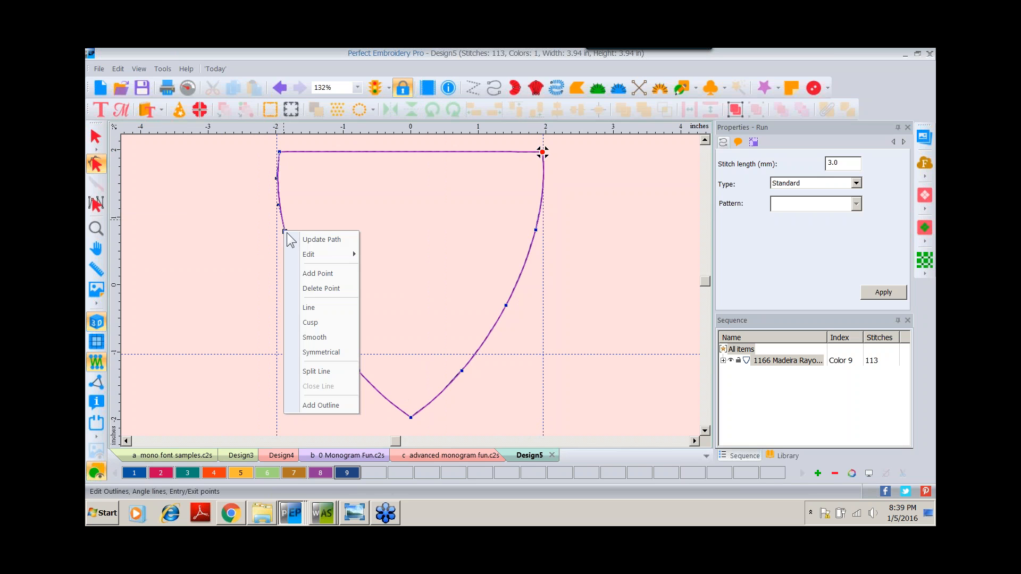
pyautogui.click(316, 288)
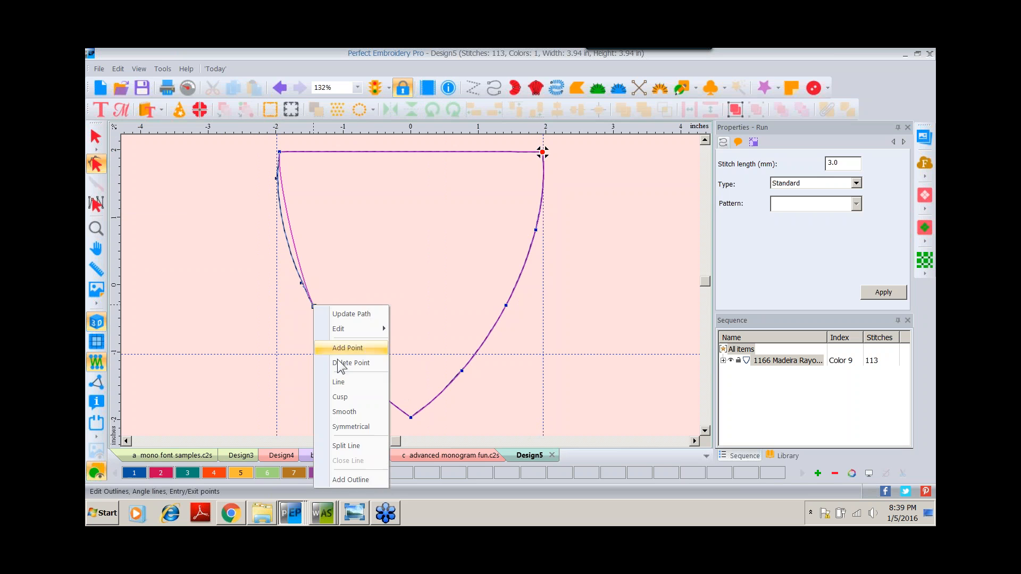
pyautogui.rightClick(314, 307)
pyautogui.click(339, 364)
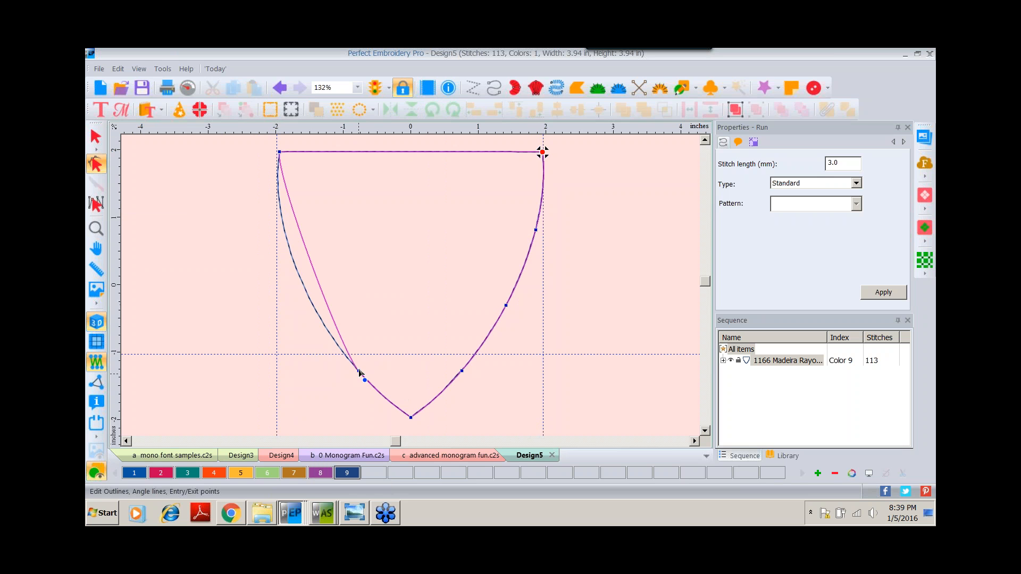
pyautogui.rightClick(360, 374)
pyautogui.click(392, 265)
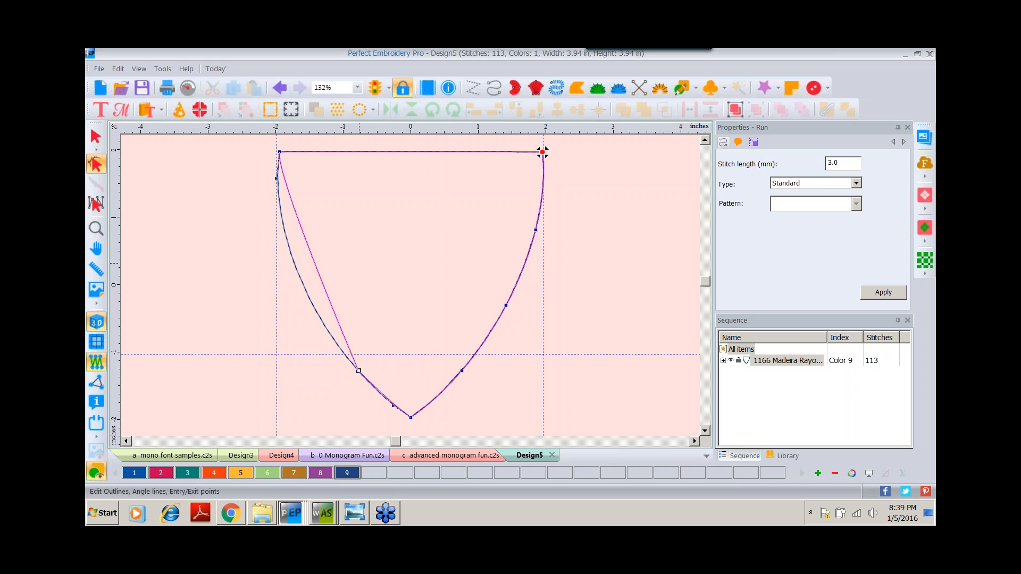
pyautogui.moveTo(366, 379); pyautogui.dragTo(278, 355)
# Reshape the right curve to match by deleting its two upper nodes and moving the remaining one to the guide intersection, and apply the pocket outline
pyautogui.moveTo(480, 202); pyautogui.dragTo(568, 333)
pyautogui.rightClick(535, 231)
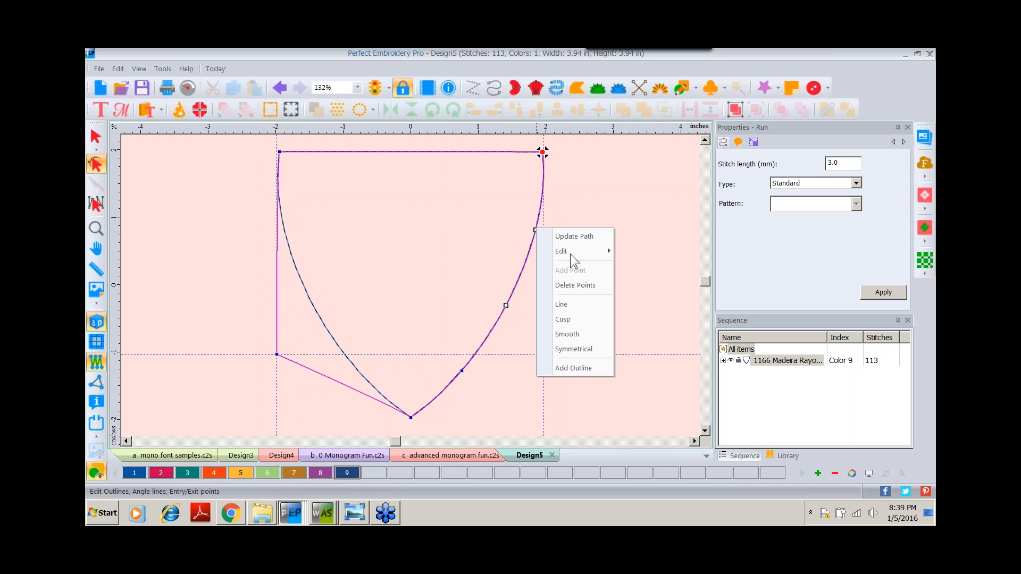
pyautogui.click(574, 288)
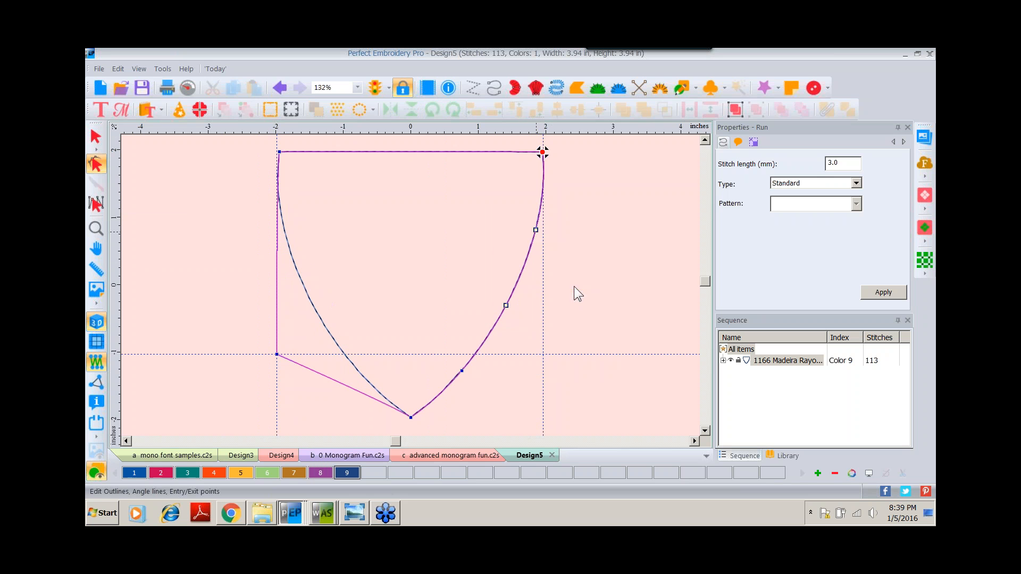
pyautogui.rightClick(461, 371)
pyautogui.click(487, 263)
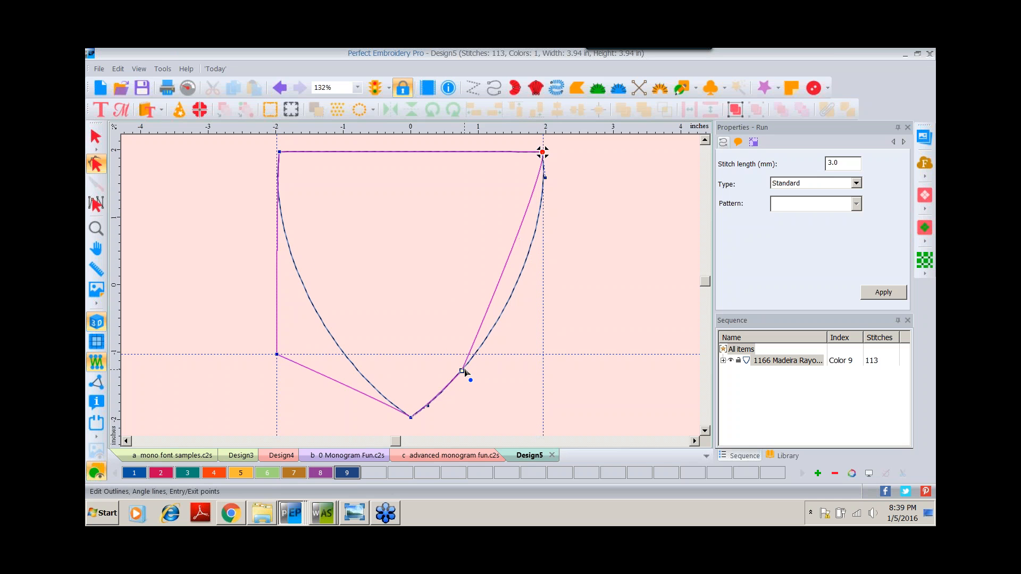
pyautogui.moveTo(463, 373); pyautogui.dragTo(544, 356)
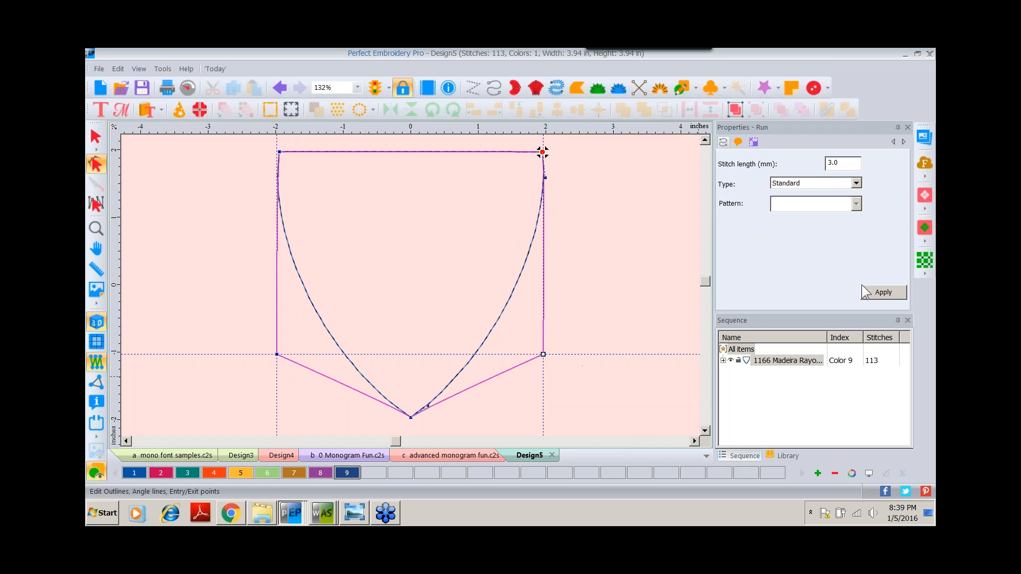
pyautogui.click(882, 293)
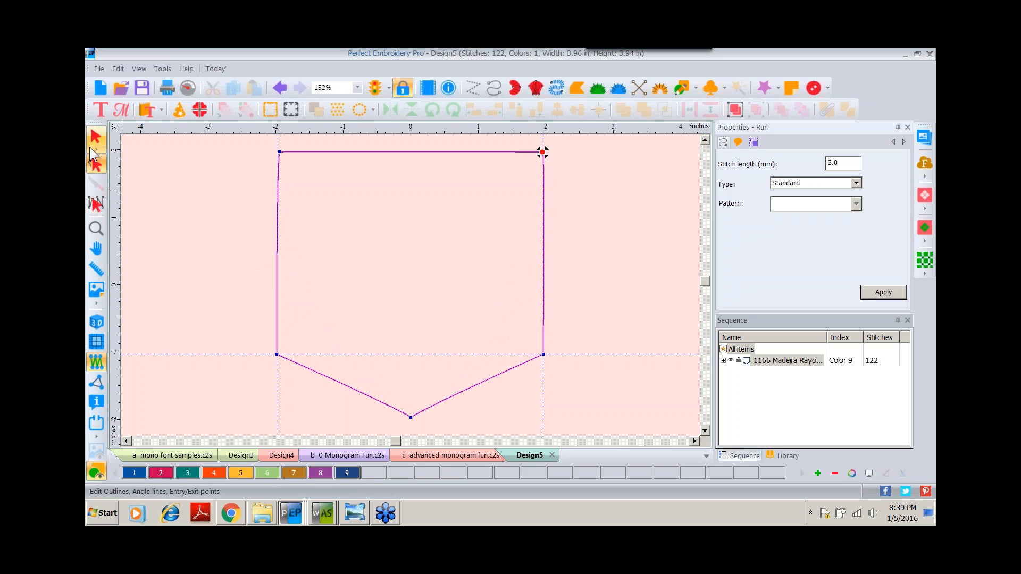
pyautogui.click(97, 135)
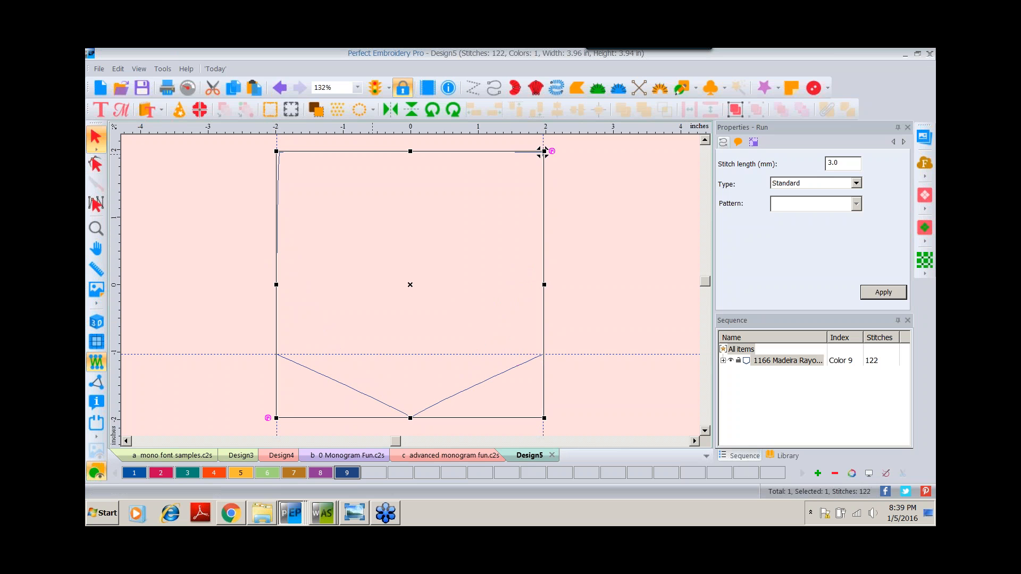
# Add an ABC monogram inside the pocket outline using the Circle Monogram font
pyautogui.click(121, 109)
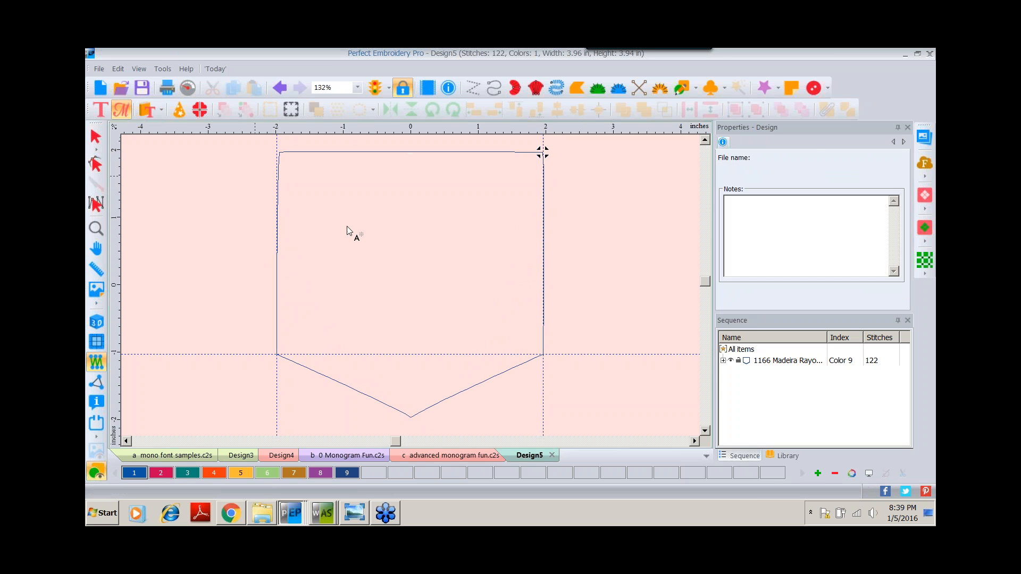
pyautogui.click(412, 278)
pyautogui.click(851, 170)
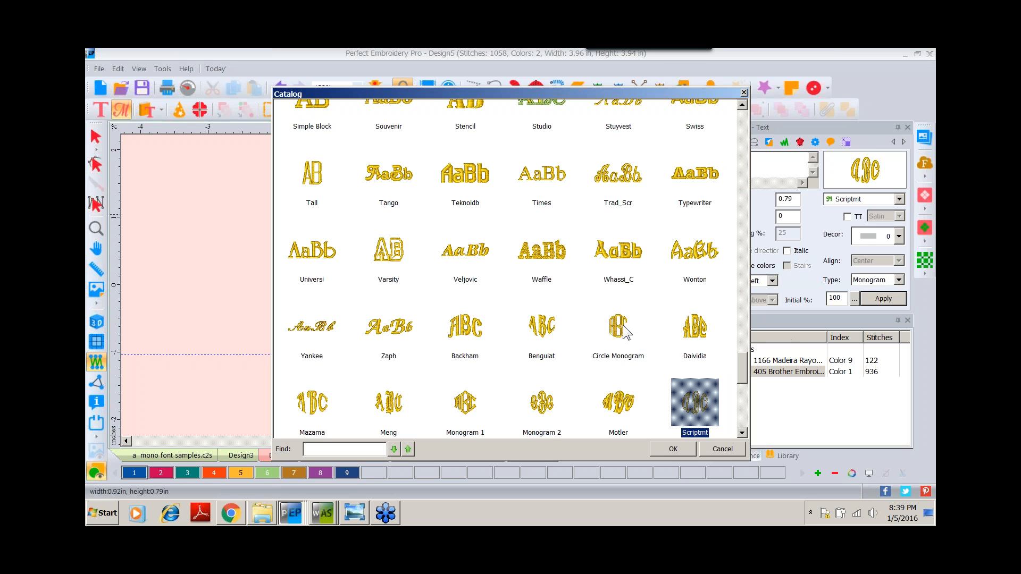
pyautogui.doubleClick(624, 324)
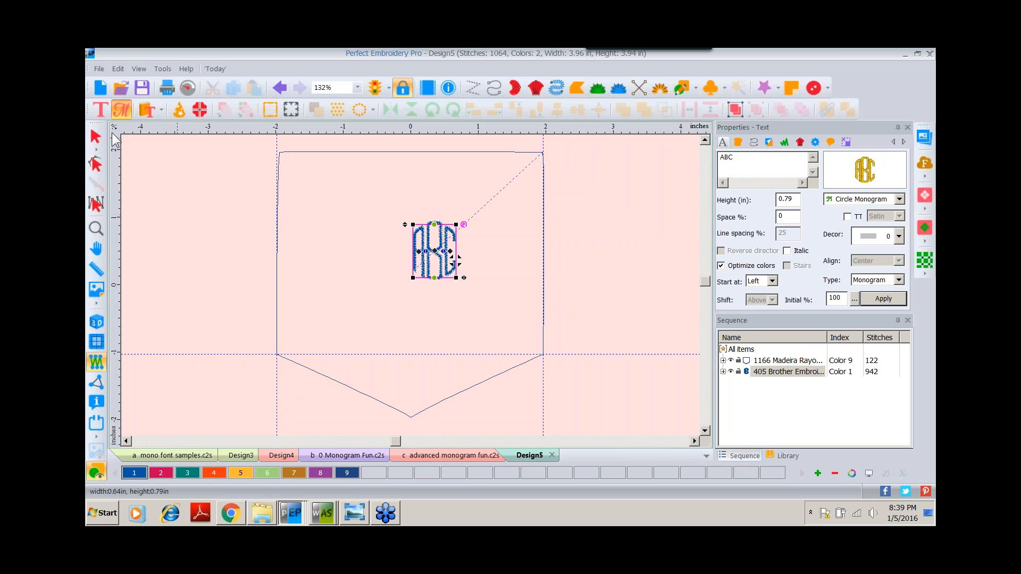
# Enlarge the monogram proportionally to about 1.4 inches wide in the middle of the pocket and turn on the 3D stitch view
pyautogui.click(98, 139)
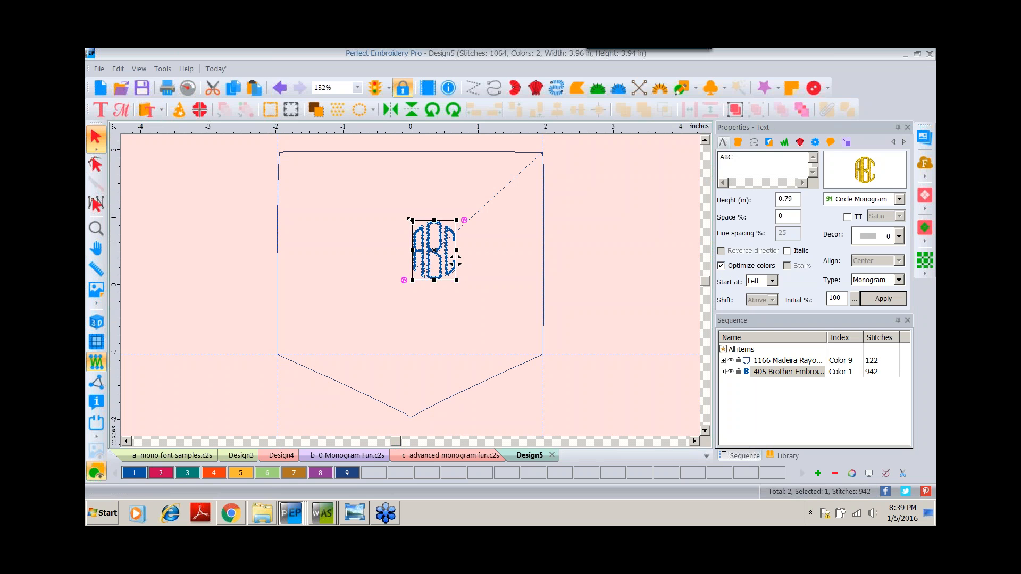
pyautogui.moveTo(413, 220)
pyautogui.mouseDown()
pyautogui.moveTo(330, 193)
pyautogui.moveTo(367, 165)
pyautogui.moveTo(405, 217)
pyautogui.mouseUp()
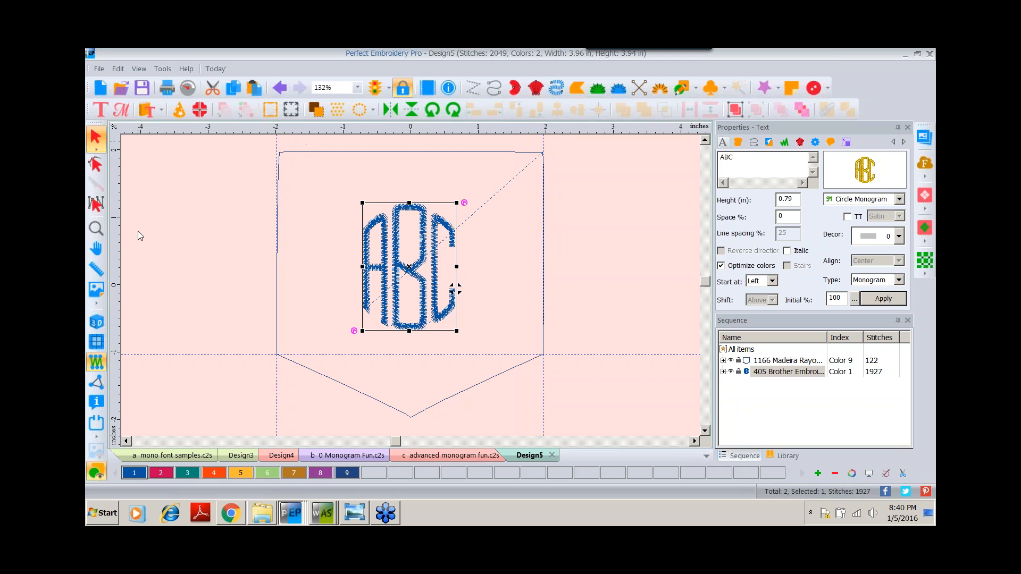
pyautogui.click(95, 328)
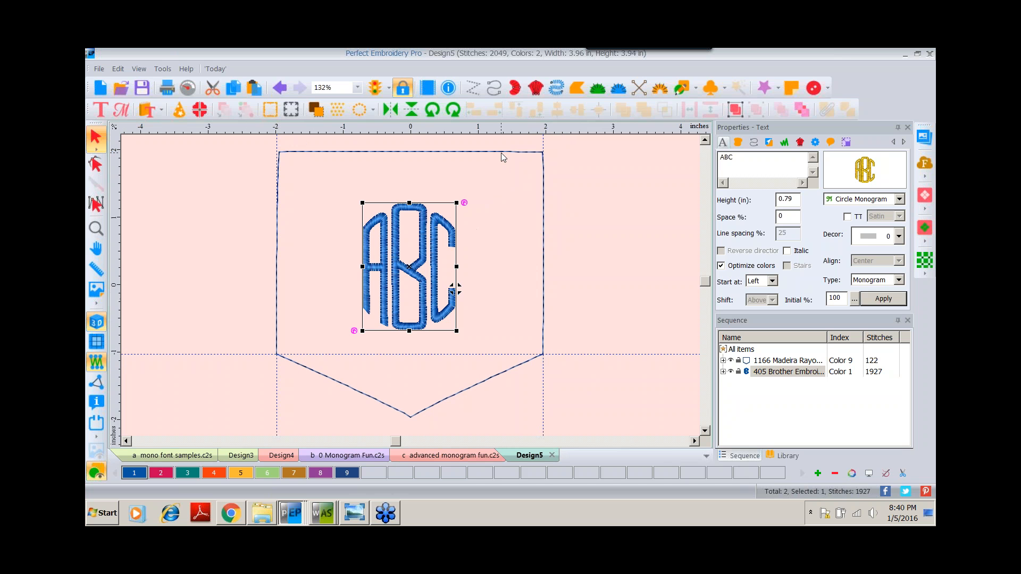
# Bring up the existing "c advanced monogram fun.c2s" design
pyautogui.click(160, 110)
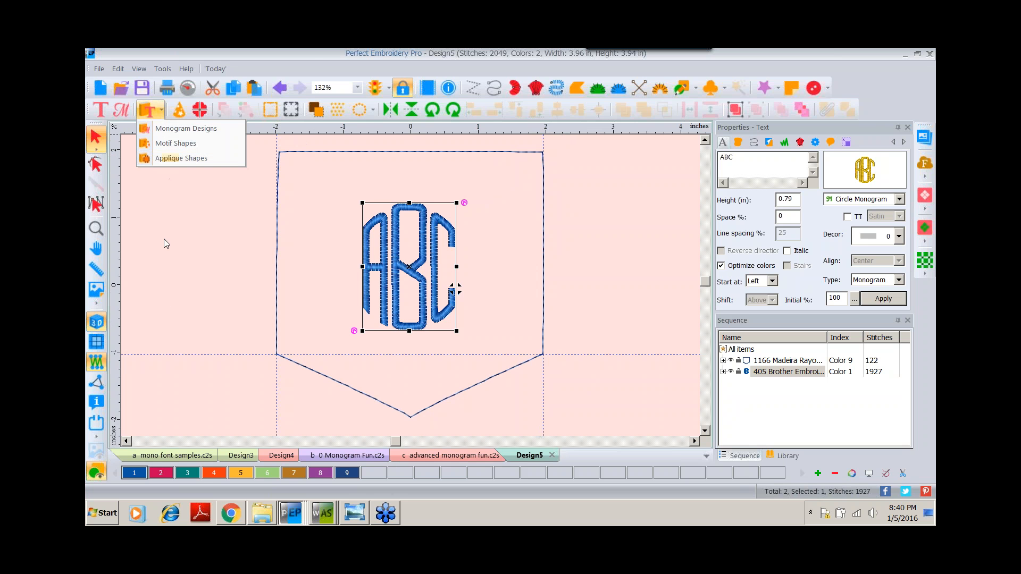
pyautogui.click(424, 457)
pyautogui.click(424, 457)
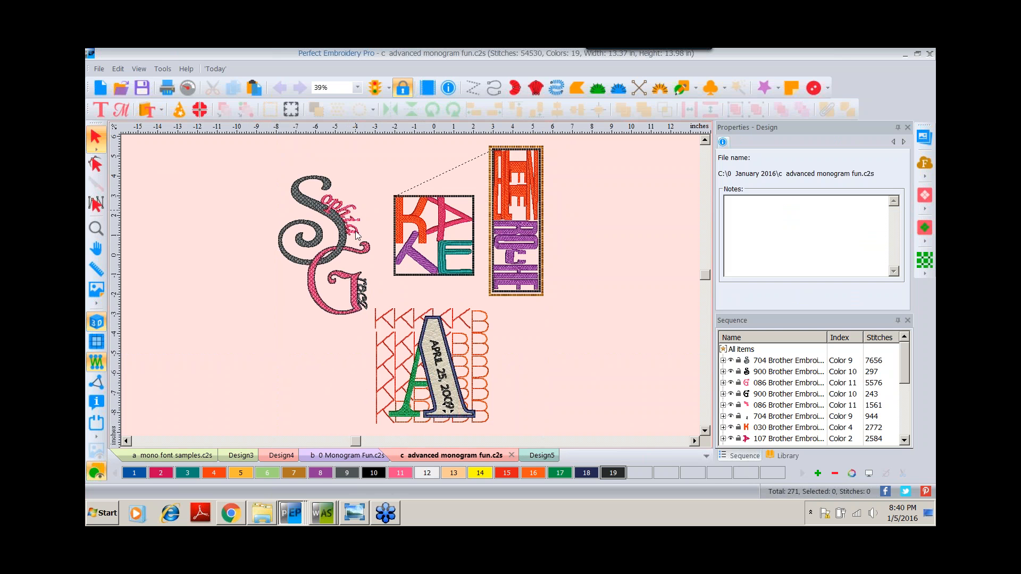
# Open the "d Sophia explained.c2s" design from the 0 January 2016 folder and turn on the 3D stitch view
pyautogui.click(121, 88)
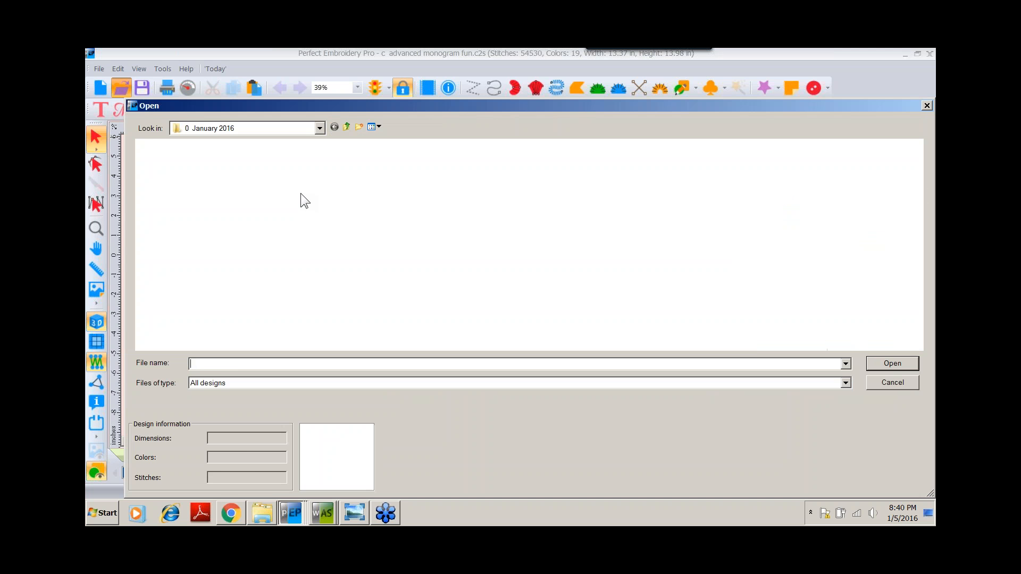
pyautogui.click(437, 177)
pyautogui.doubleClick(436, 174)
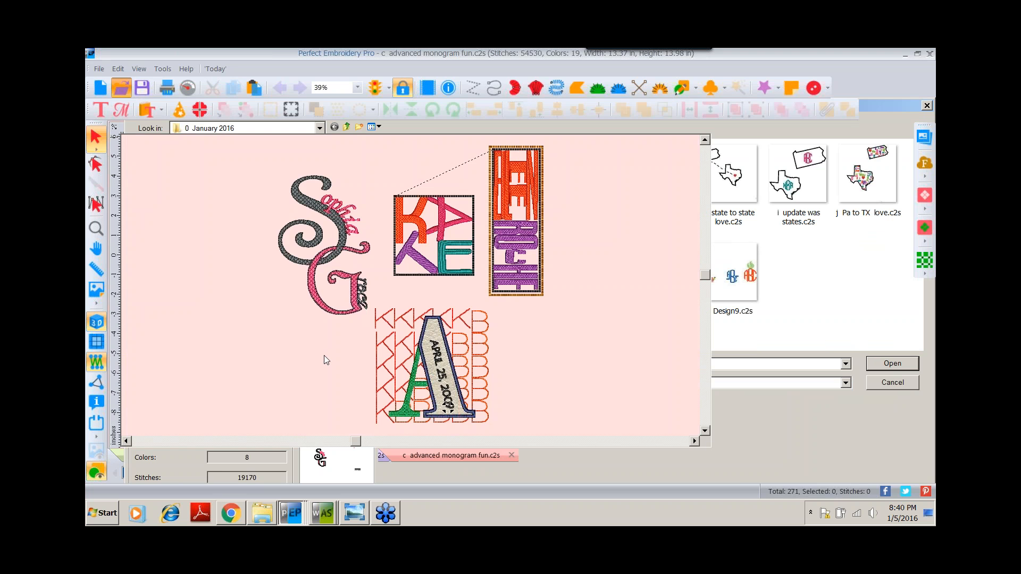
pyautogui.click(98, 322)
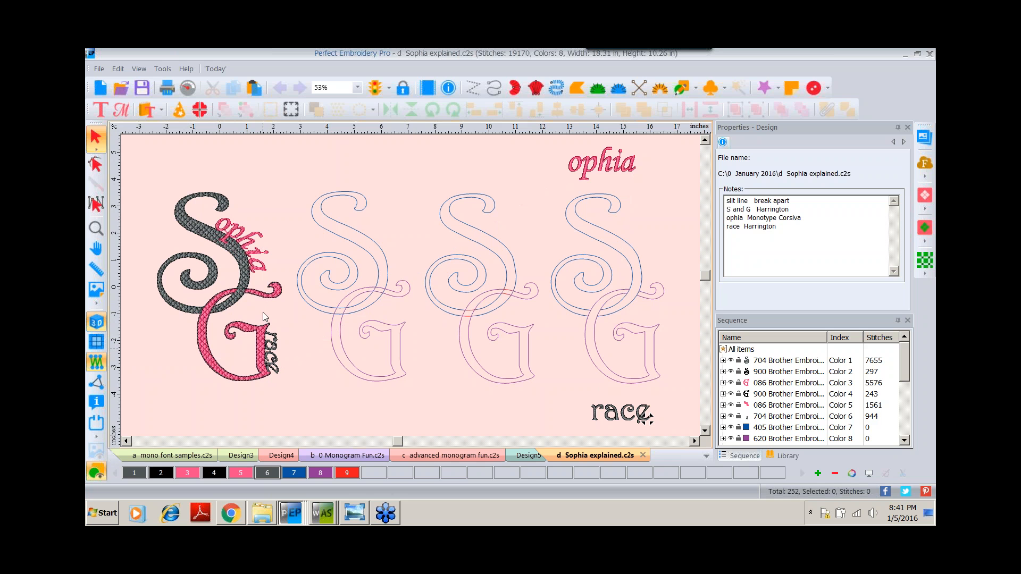
# Import the TrueType letter S in the Harrington font as an artwork outline over the stitched monogram
pyautogui.click(101, 69)
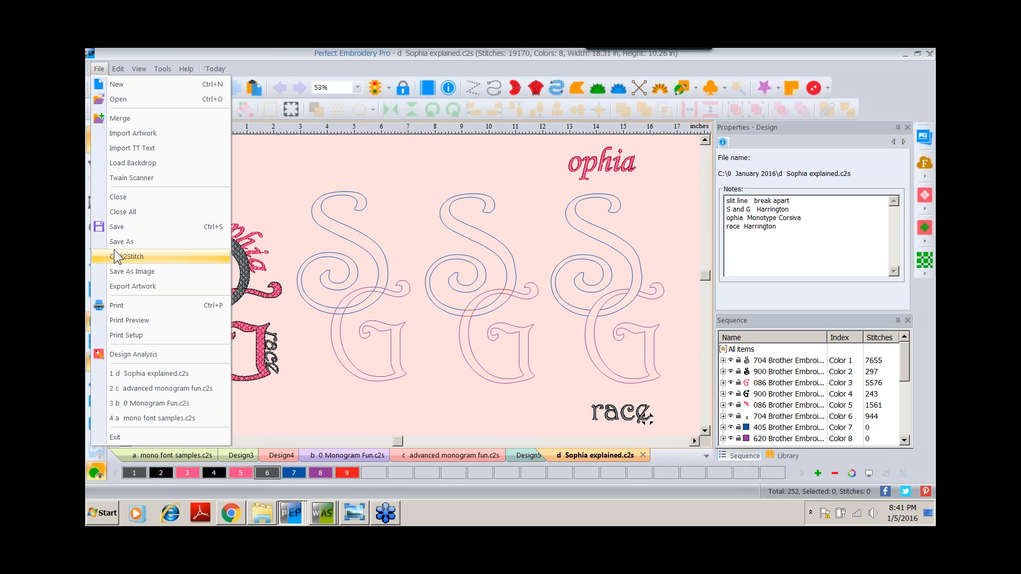
pyautogui.click(121, 153)
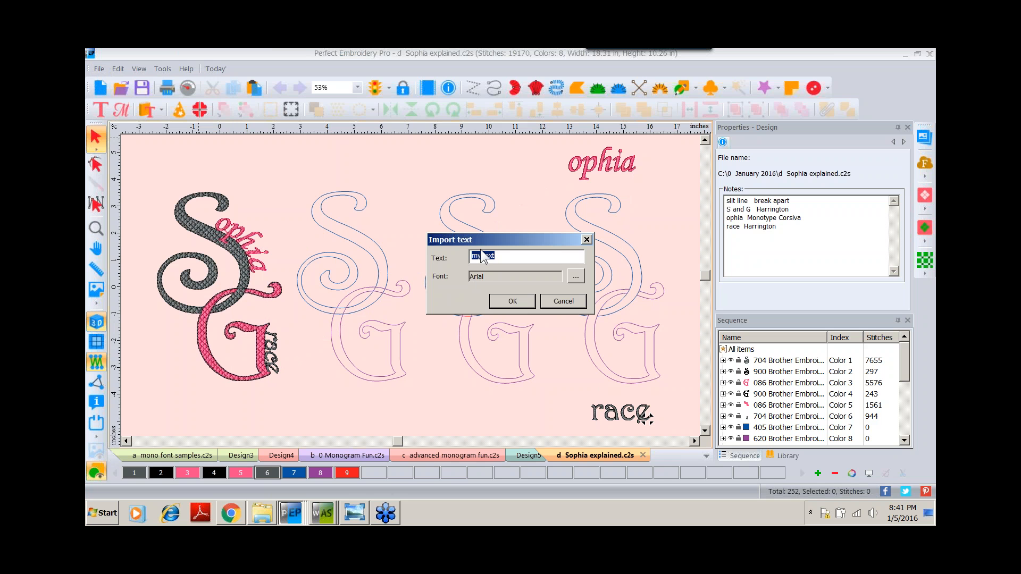
pyautogui.write('S')
pyautogui.click(570, 278)
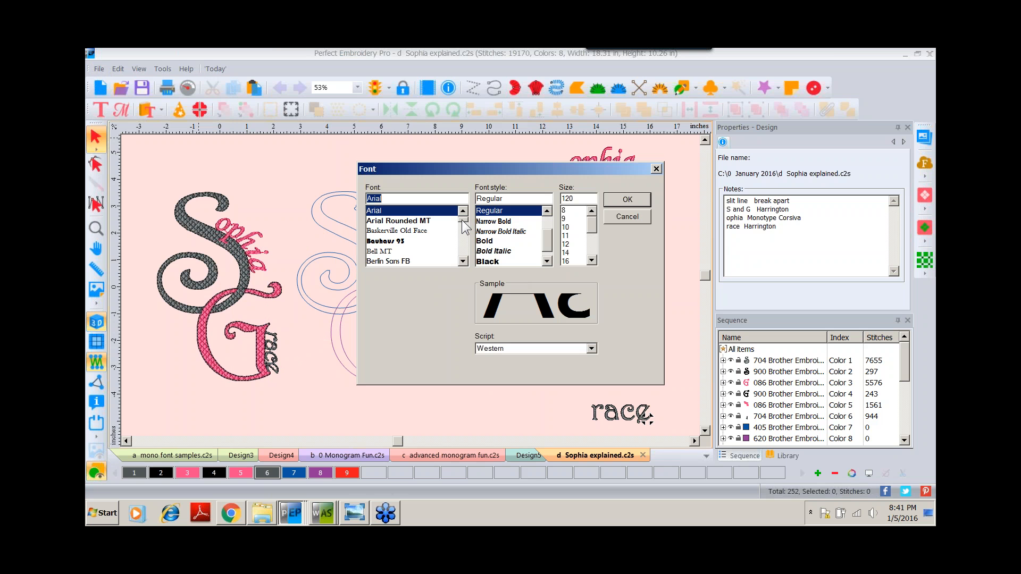
pyautogui.moveTo(462, 219); pyautogui.dragTo(464, 245)
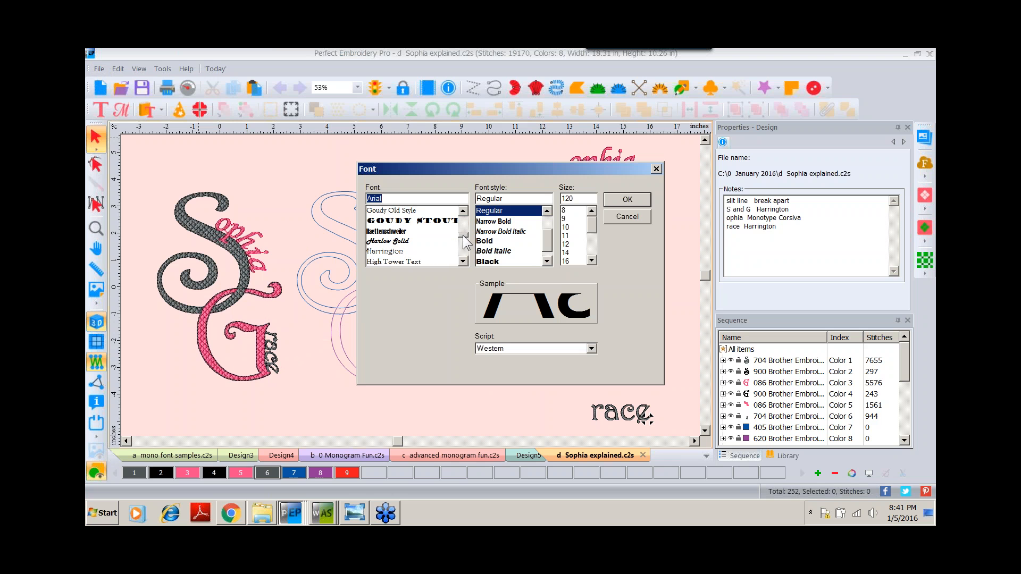
pyautogui.click(385, 252)
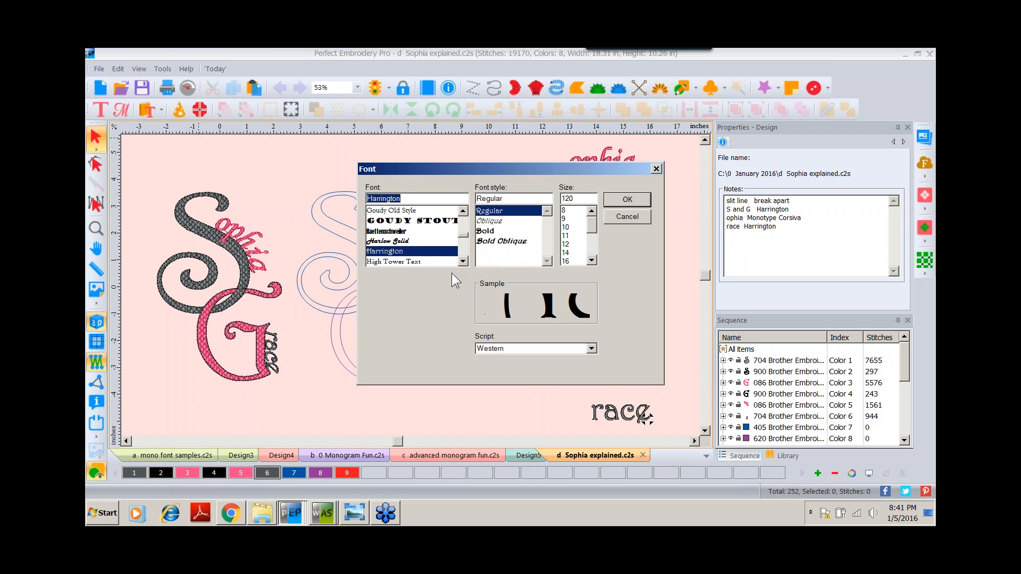
pyautogui.click(626, 200)
pyautogui.click(528, 302)
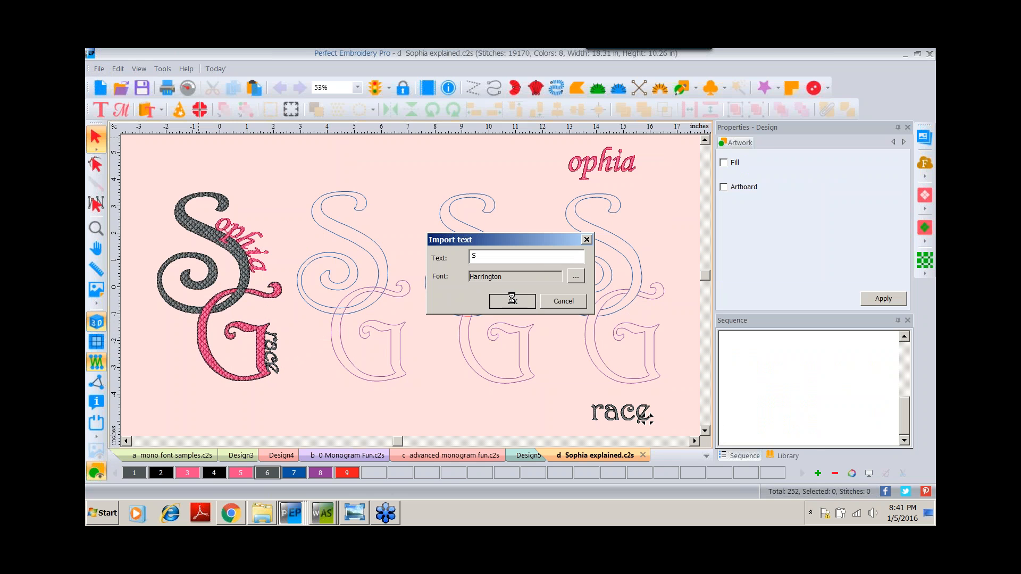
pyautogui.moveTo(232, 288); pyautogui.dragTo(338, 415)
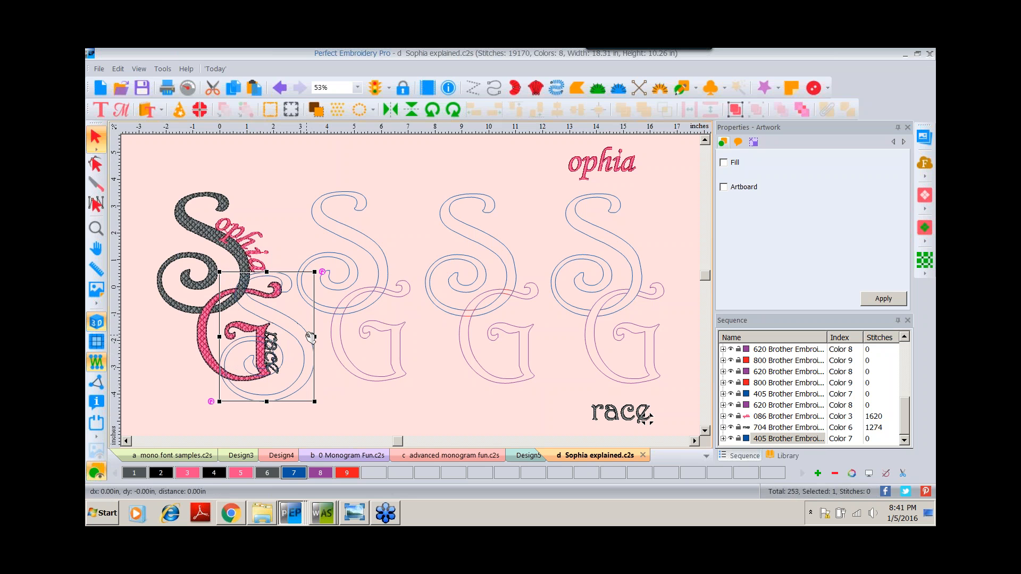
# Move the imported S above the existing outlines and delete it
pyautogui.moveTo(310, 339); pyautogui.dragTo(473, 171)
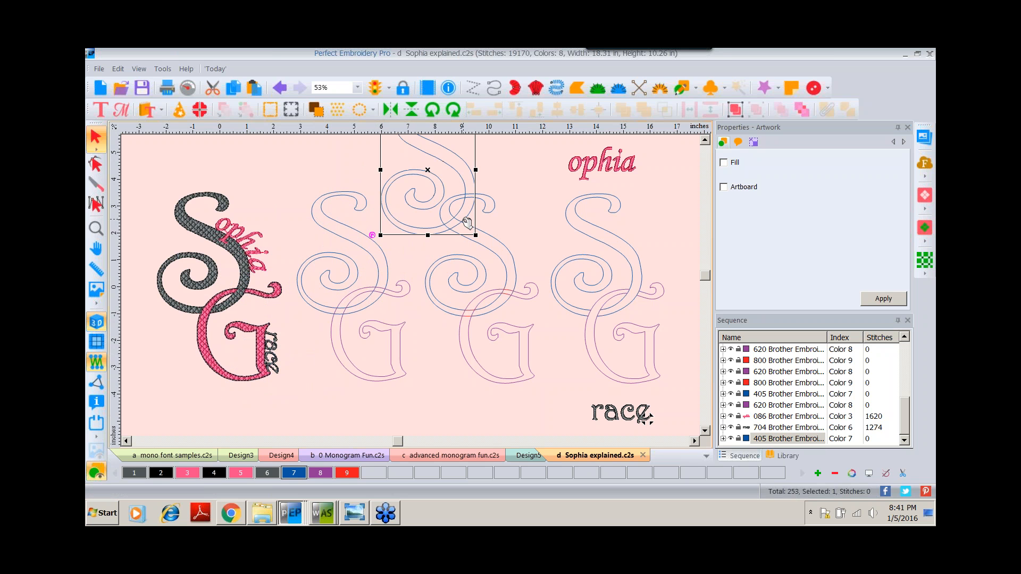
pyautogui.press('Delete')
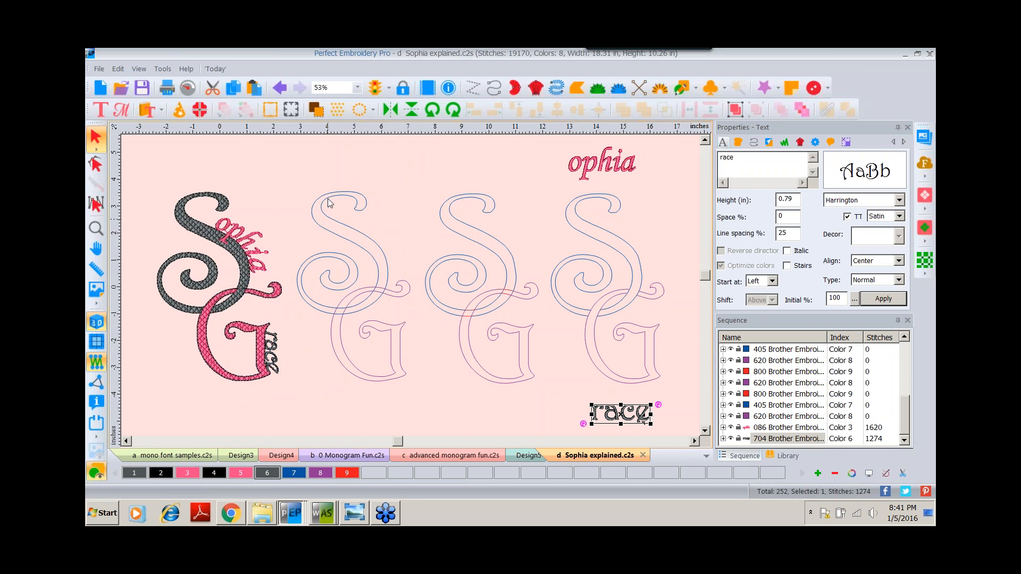
pyautogui.click(335, 231)
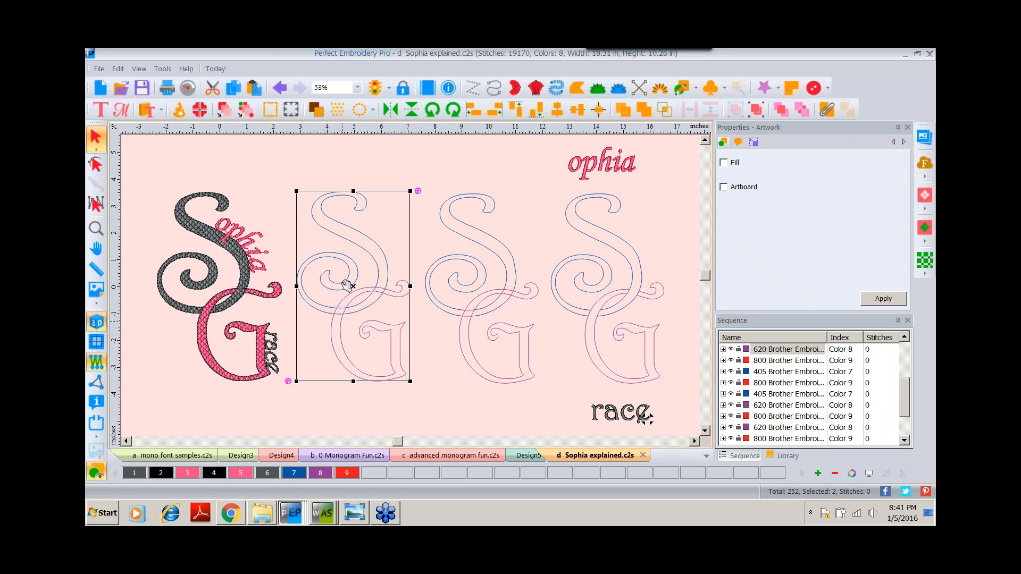
pyautogui.click(457, 158)
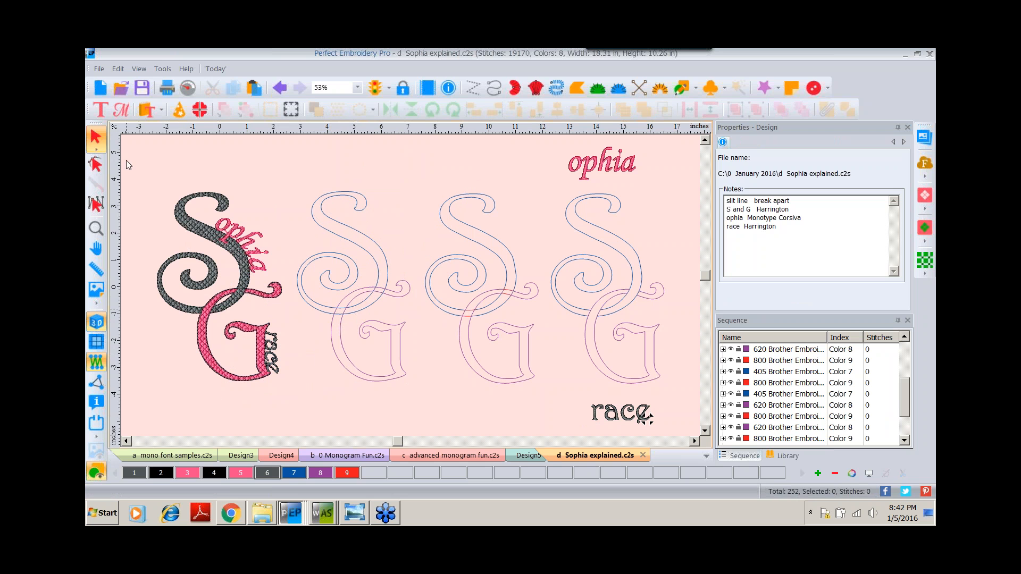
# In the first outline pair, split the upper line of the G's top stroke at both crossings with the S
pyautogui.click(96, 228)
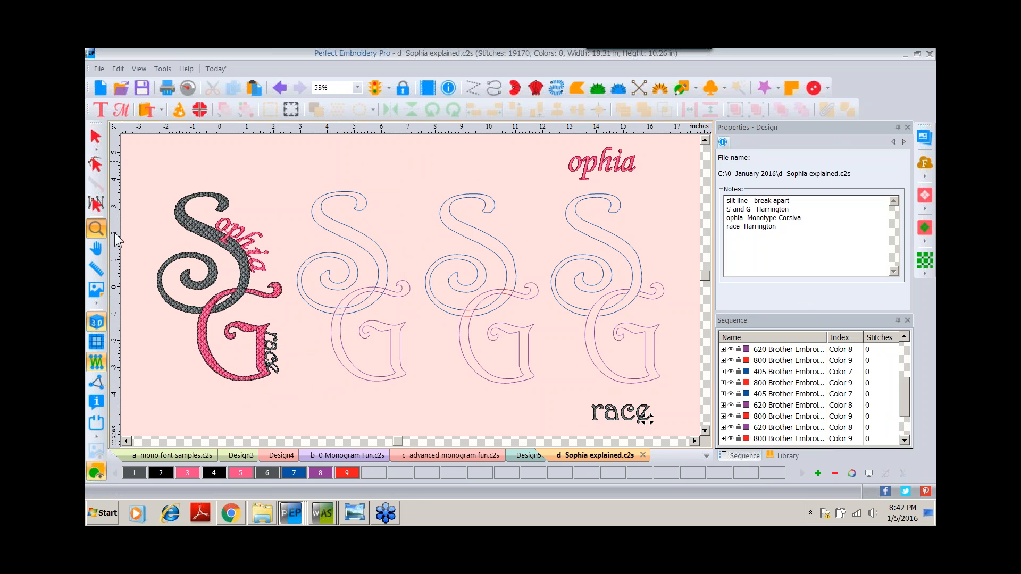
pyautogui.click(491, 303)
pyautogui.click(504, 312)
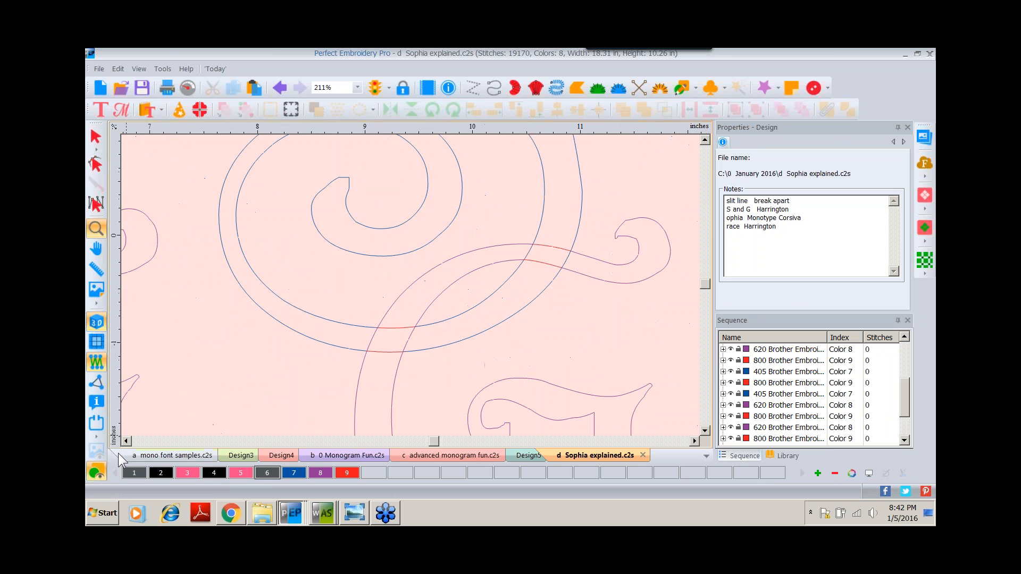
pyautogui.click(127, 441)
pyautogui.click(126, 441)
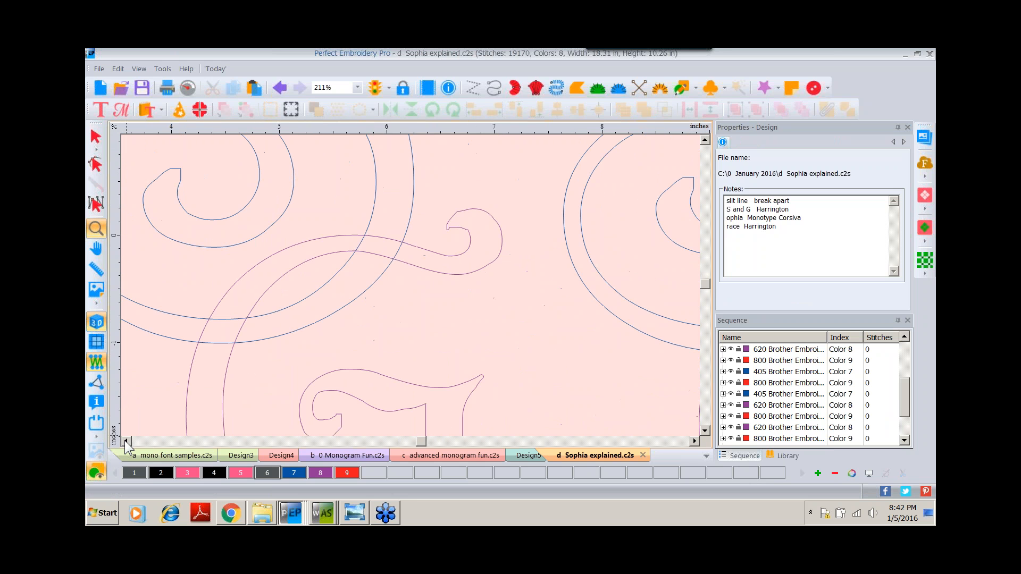
pyautogui.click(127, 441)
pyautogui.click(96, 164)
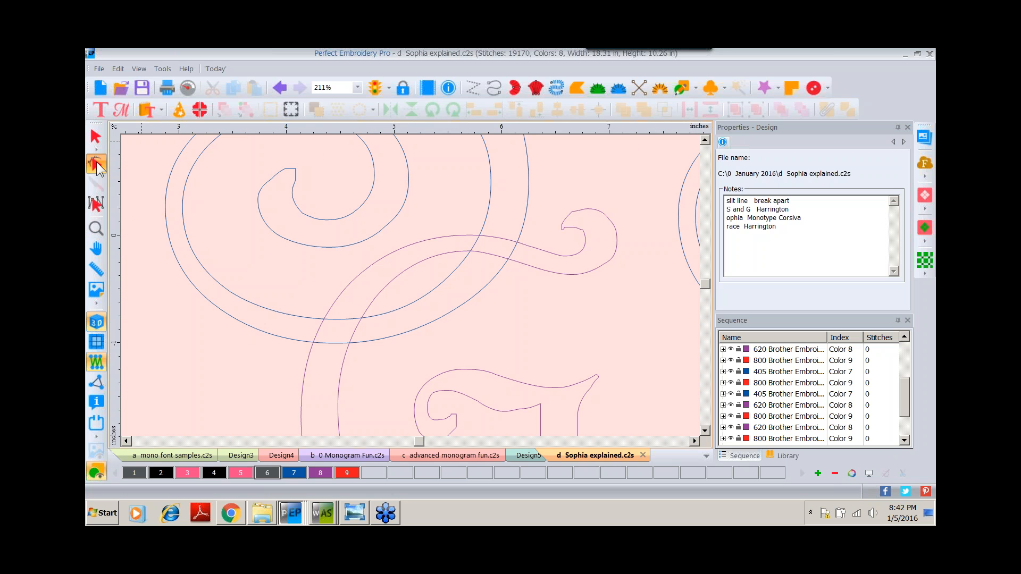
pyautogui.click(528, 169)
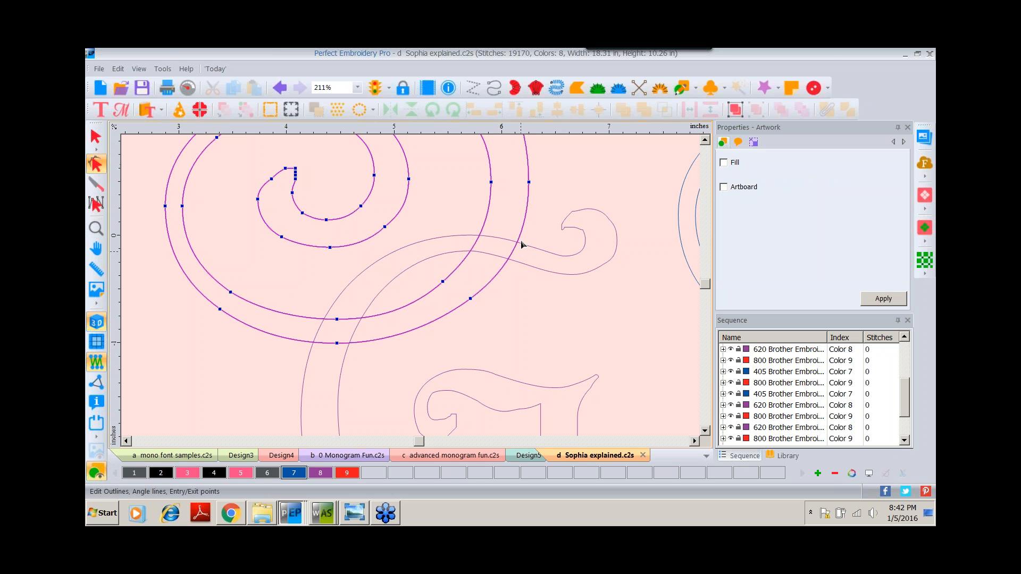
pyautogui.click(550, 255)
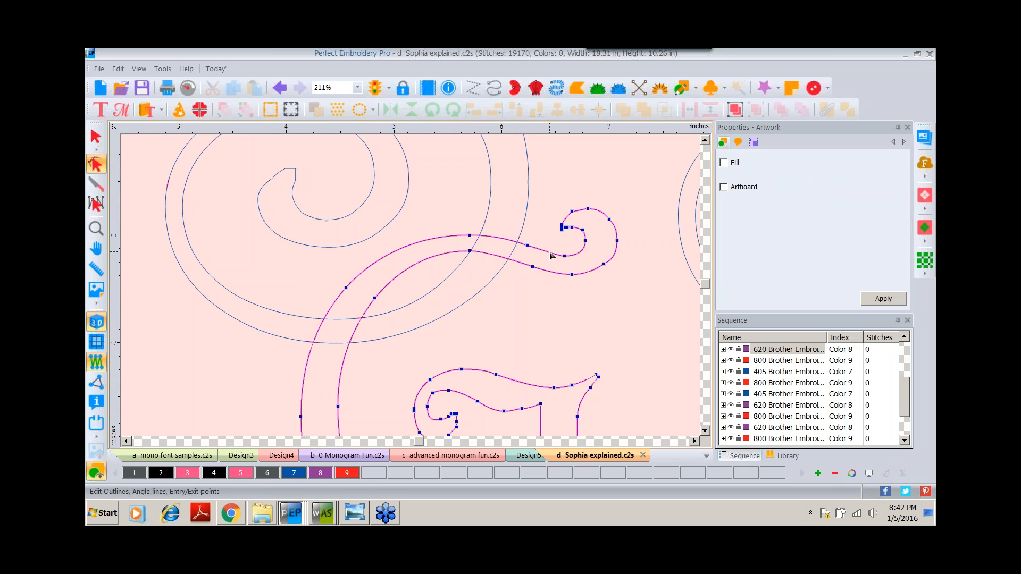
pyautogui.rightClick(517, 246)
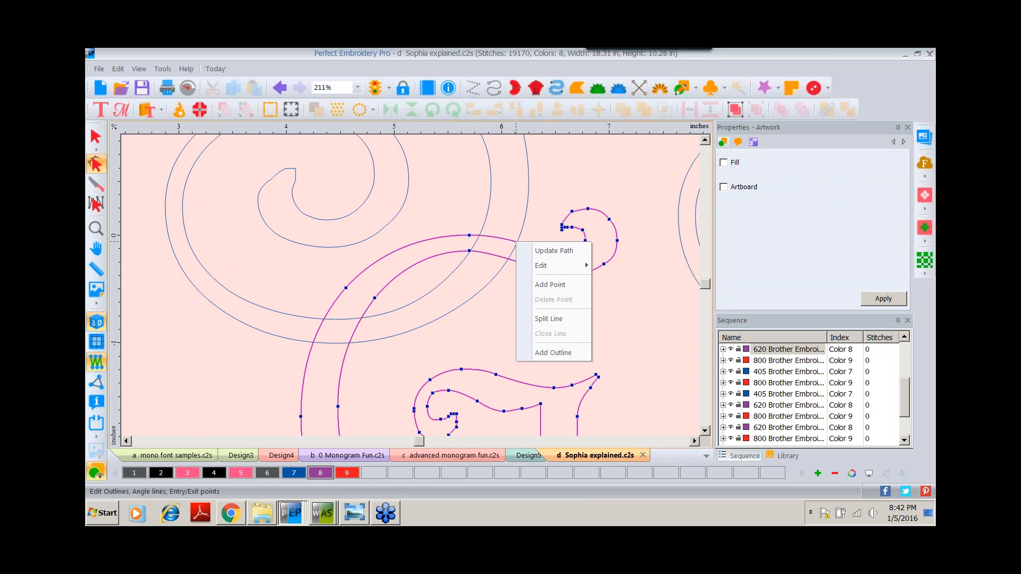
pyautogui.click(537, 318)
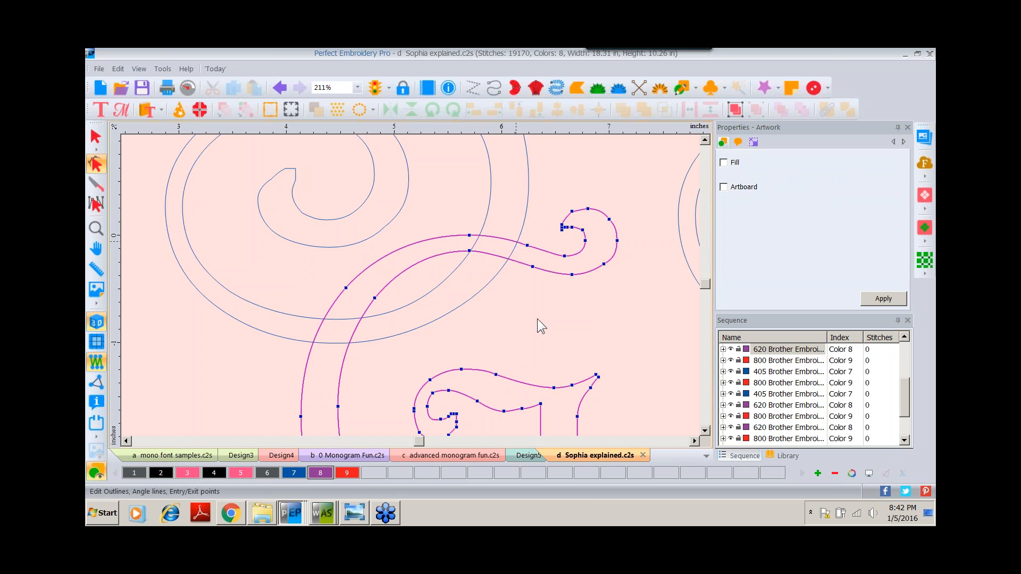
pyautogui.rightClick(480, 240)
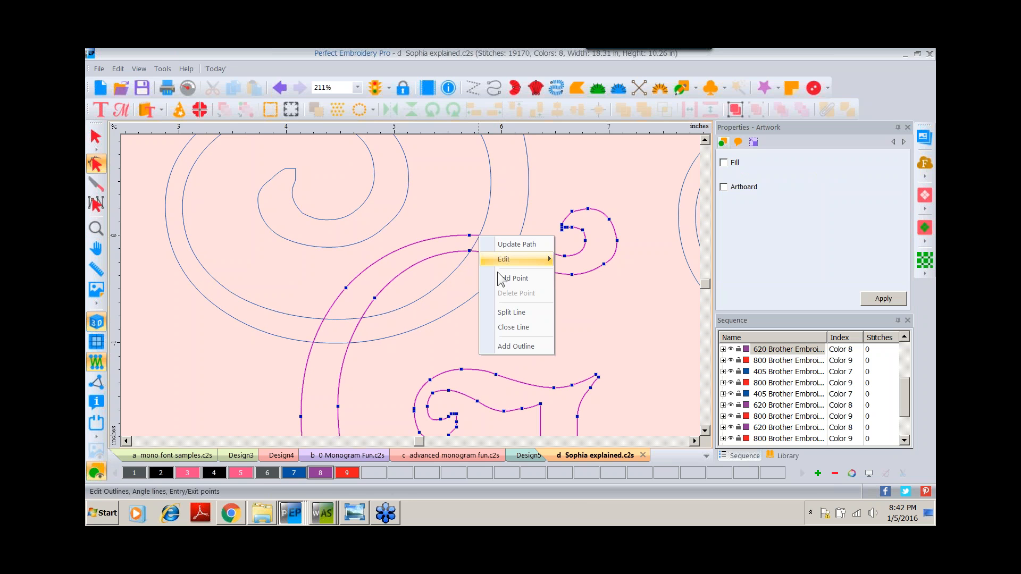
pyautogui.click(500, 314)
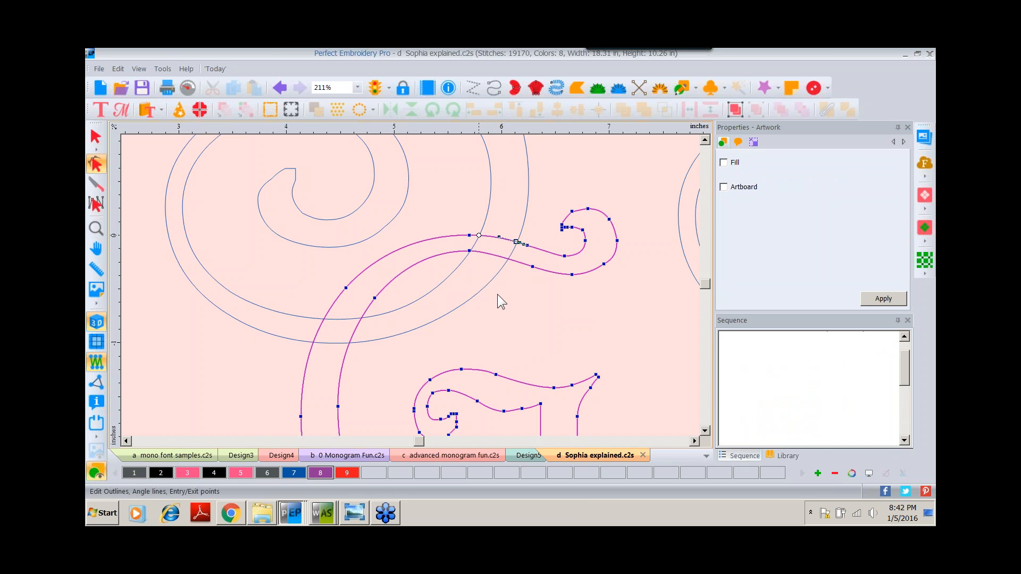
# Split the lower line of the G's top stroke where it crosses the two edges of the S
pyautogui.rightClick(508, 263)
pyautogui.click(535, 337)
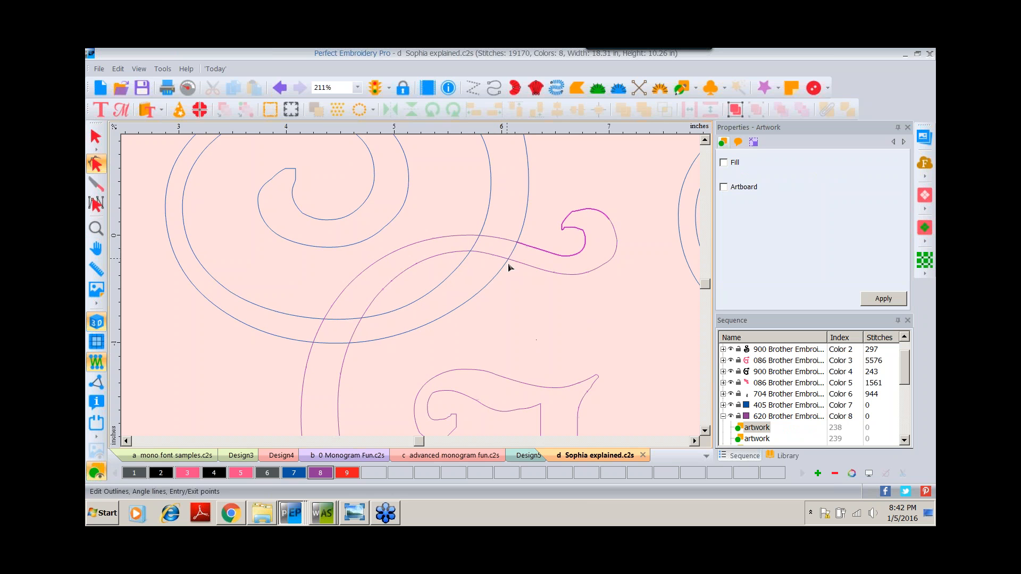
pyautogui.click(508, 264)
pyautogui.click(464, 255)
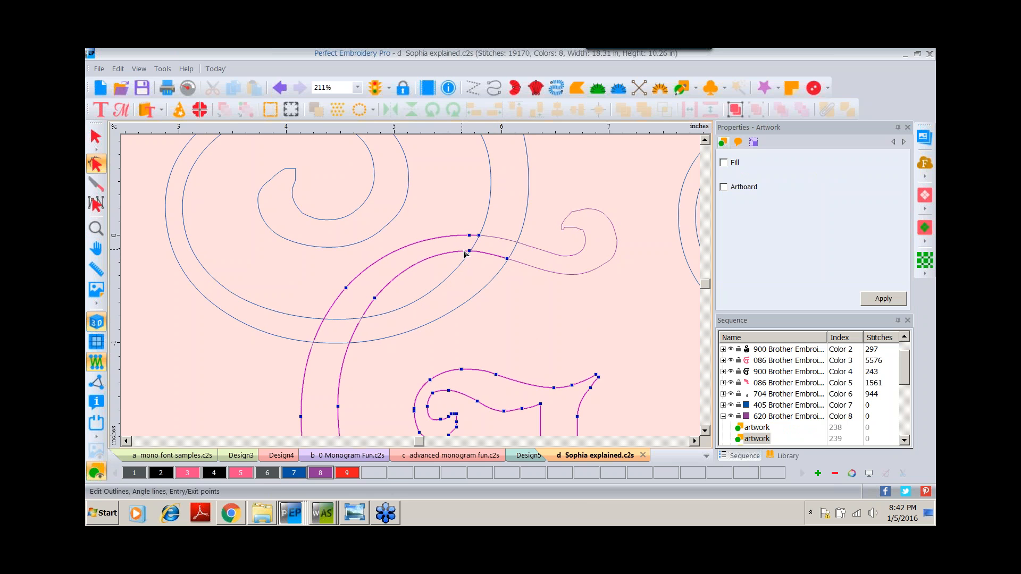
pyautogui.rightClick(471, 254)
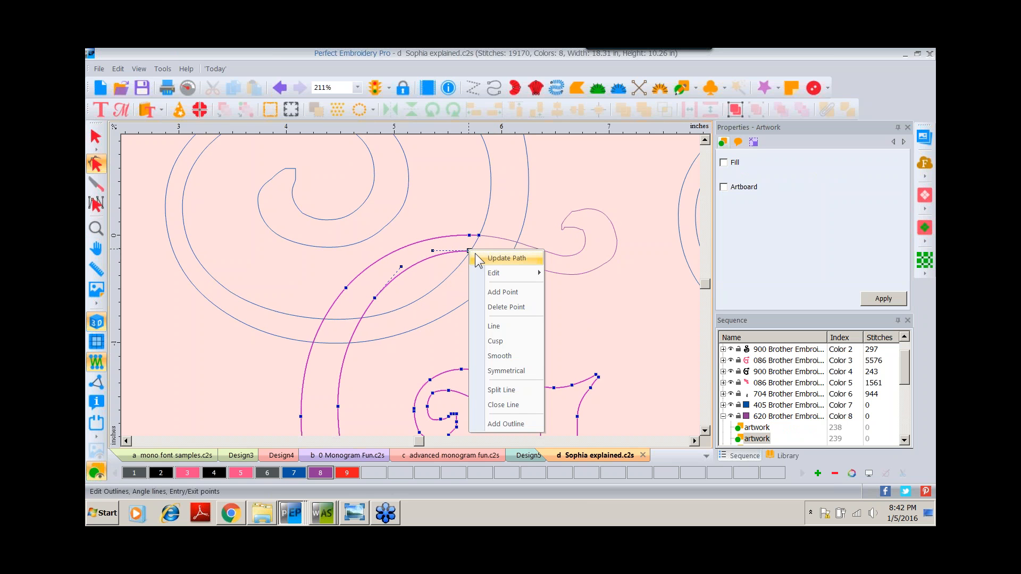
pyautogui.click(501, 390)
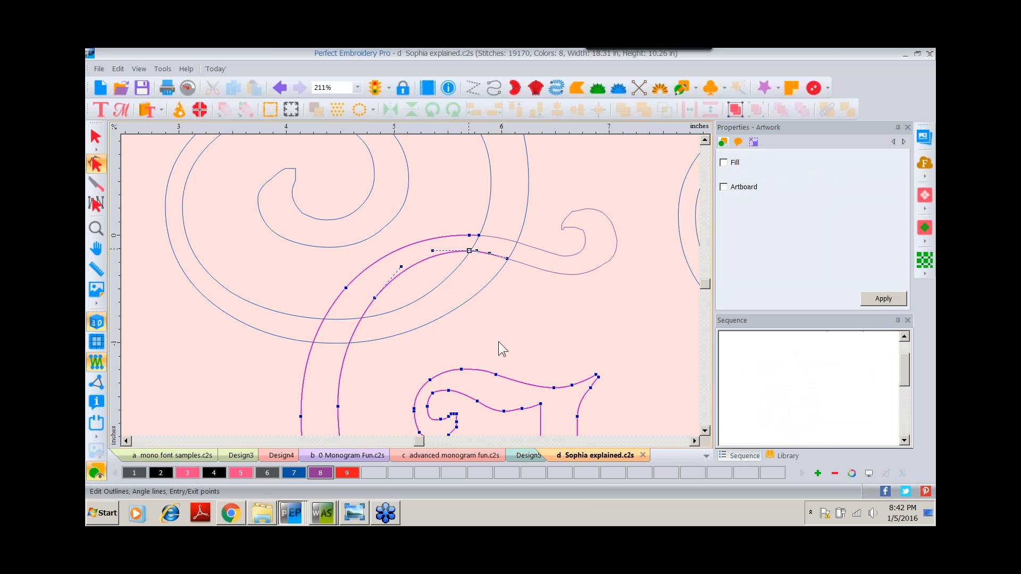
# Select the short G segments inside the S stroke in turn to check that they are separate pieces
pyautogui.click(495, 239)
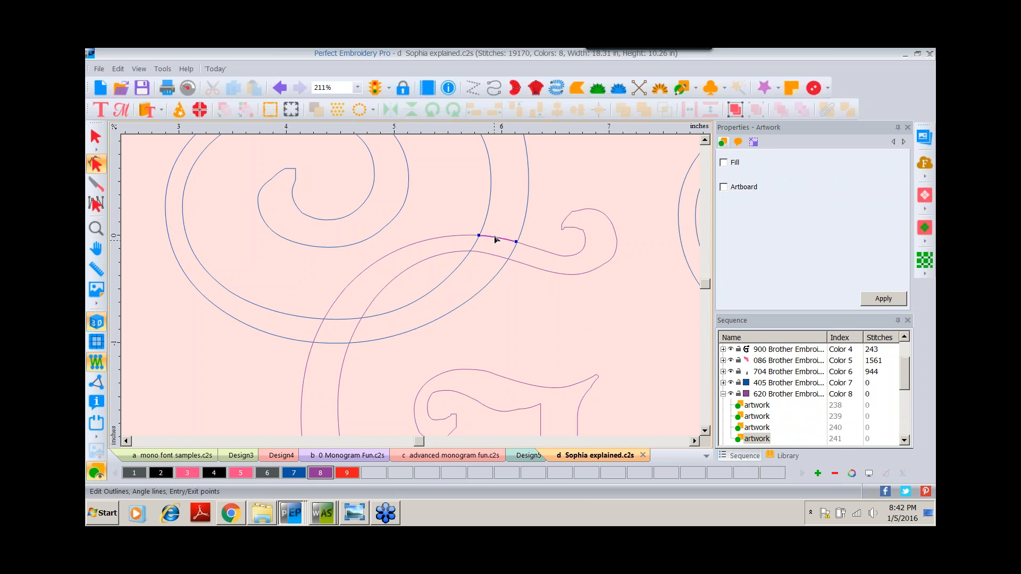
pyautogui.click(491, 256)
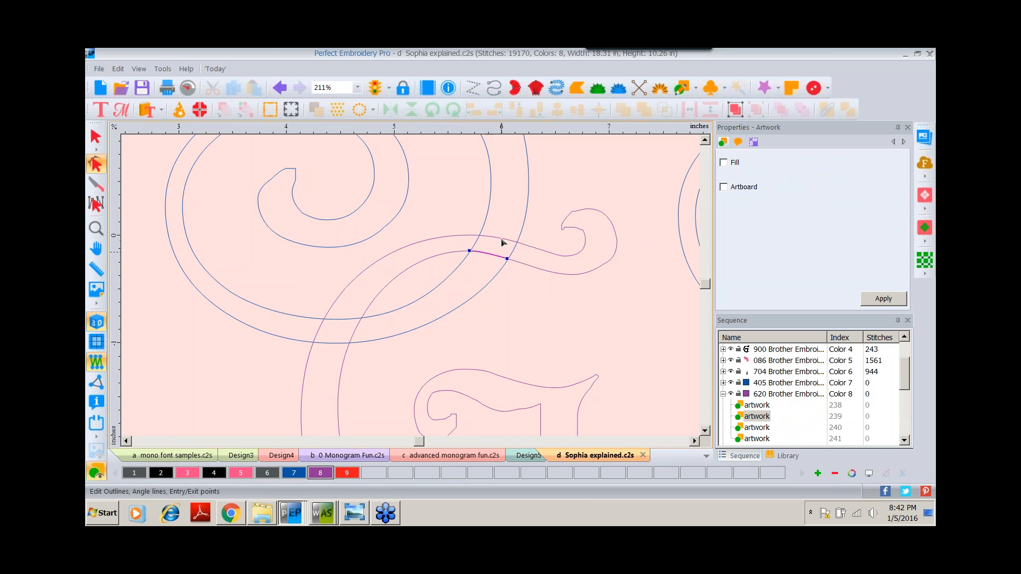
pyautogui.click(502, 240)
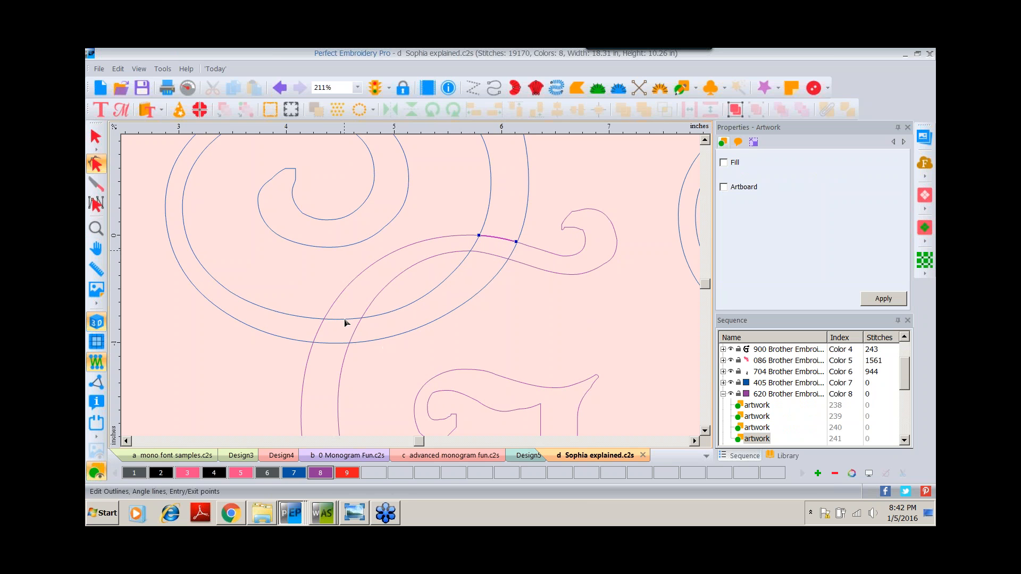
# Split the inner line of the S's bottom curve where it crosses both edges of the G
pyautogui.click(282, 317)
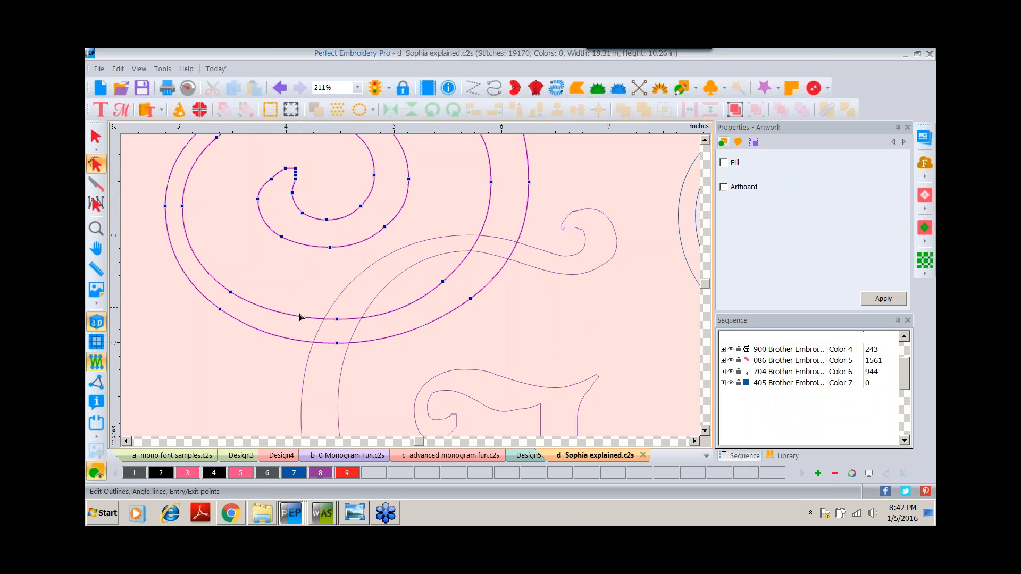
pyautogui.rightClick(360, 322)
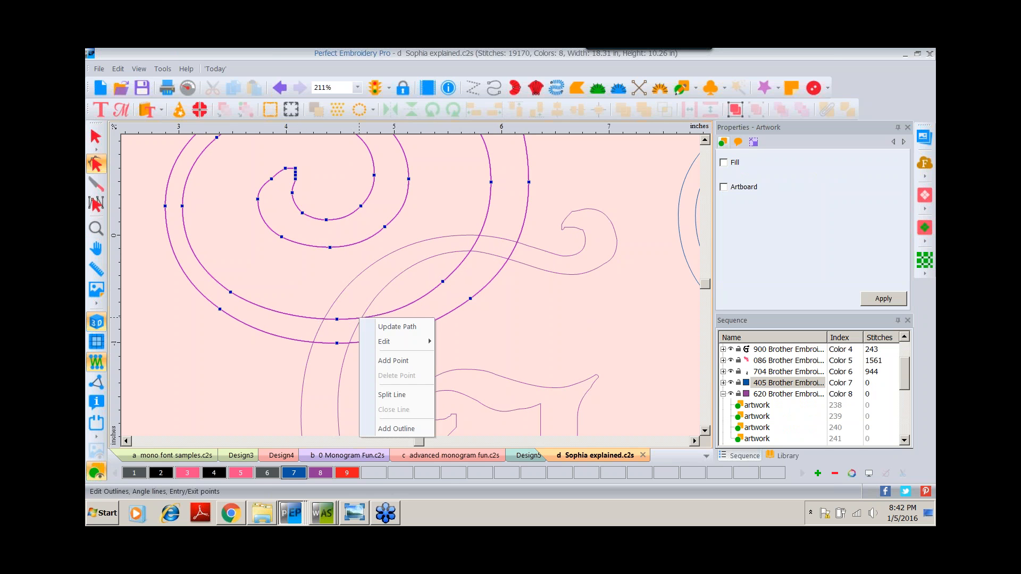
pyautogui.click(378, 394)
pyautogui.rightClick(323, 322)
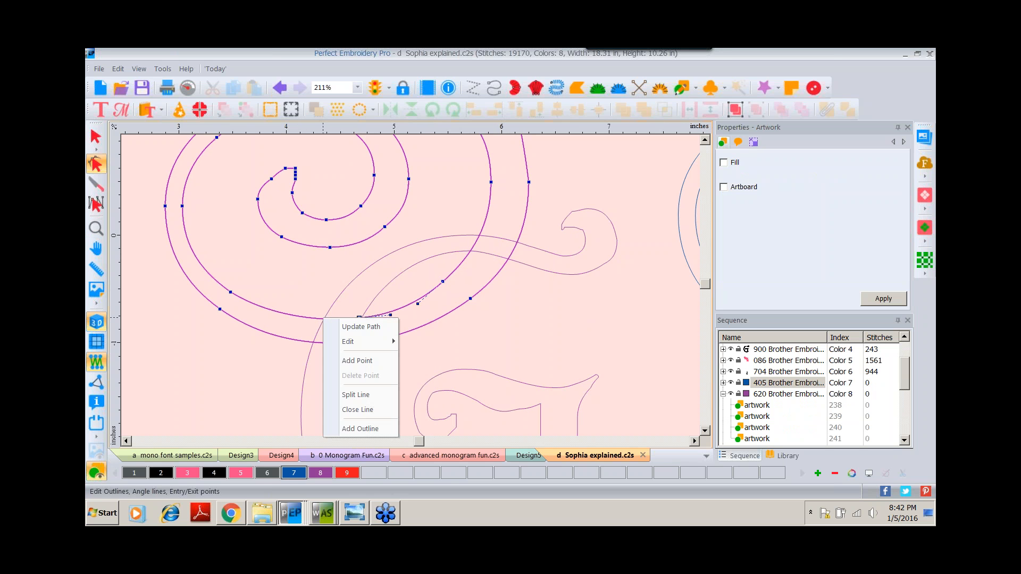
pyautogui.click(352, 409)
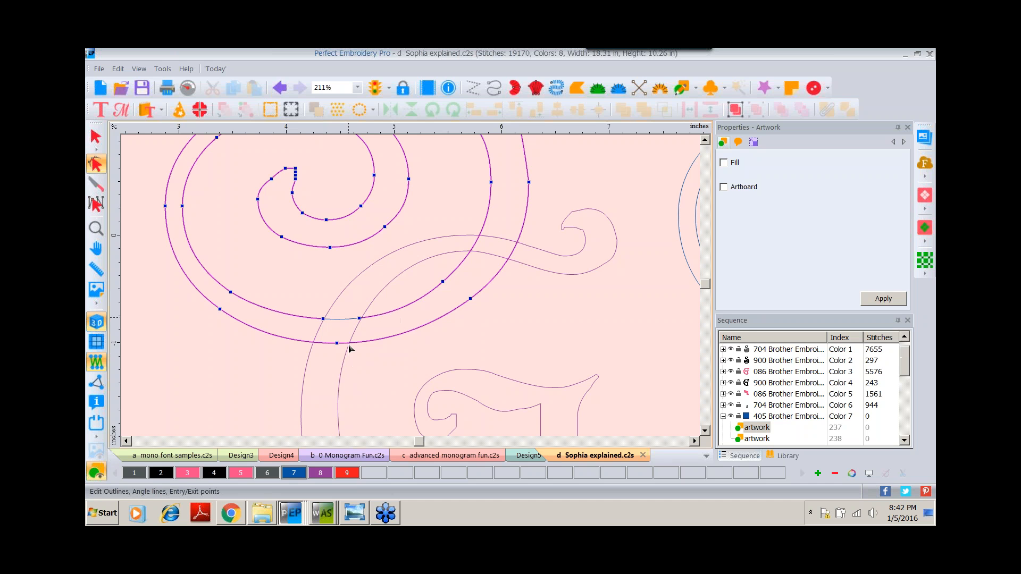
# Split the outer line of the S's bottom curve where it crosses both edges of the G
pyautogui.rightClick(350, 345)
pyautogui.click(370, 418)
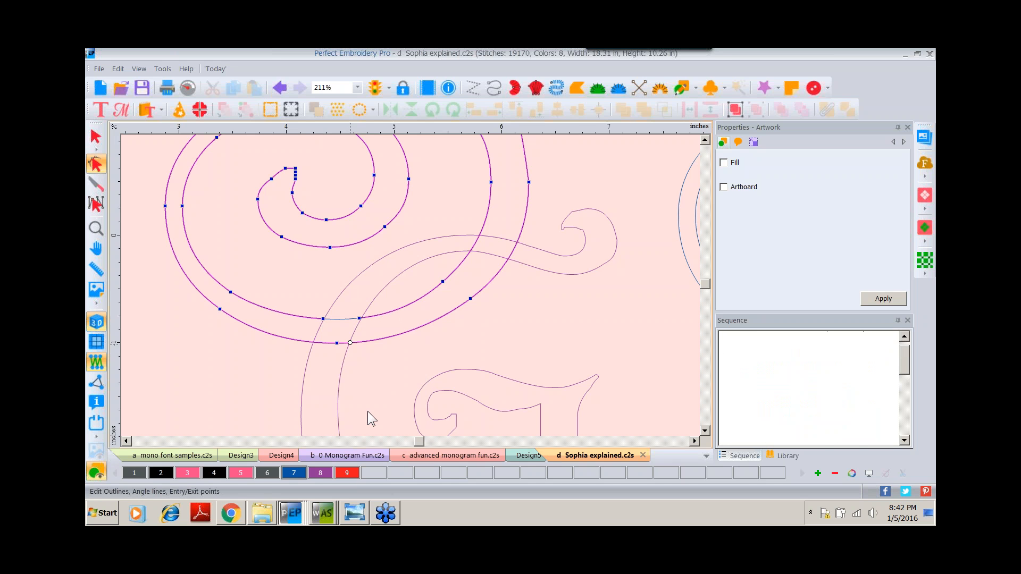
pyautogui.click(311, 342)
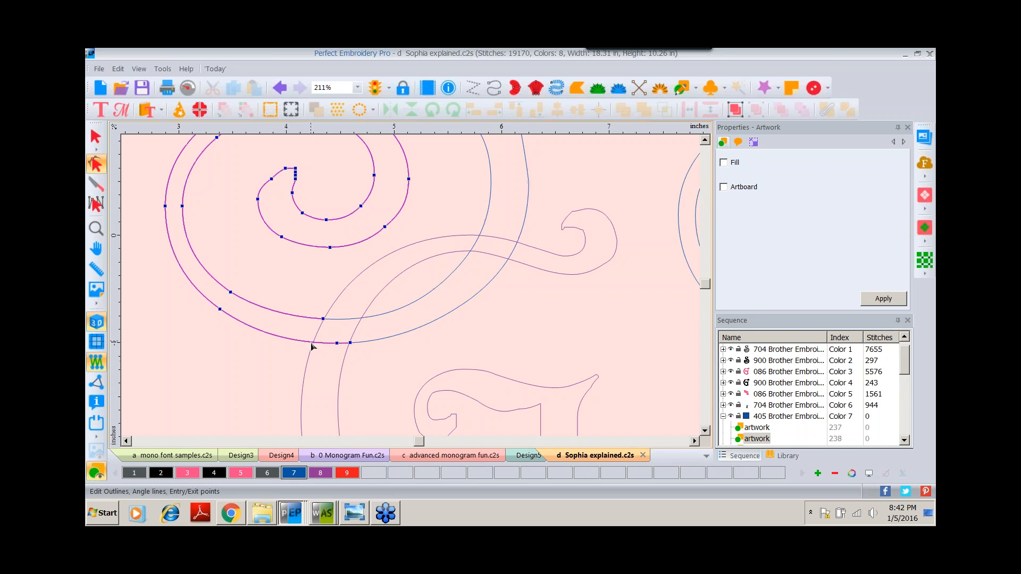
pyautogui.rightClick(312, 343)
pyautogui.click(335, 420)
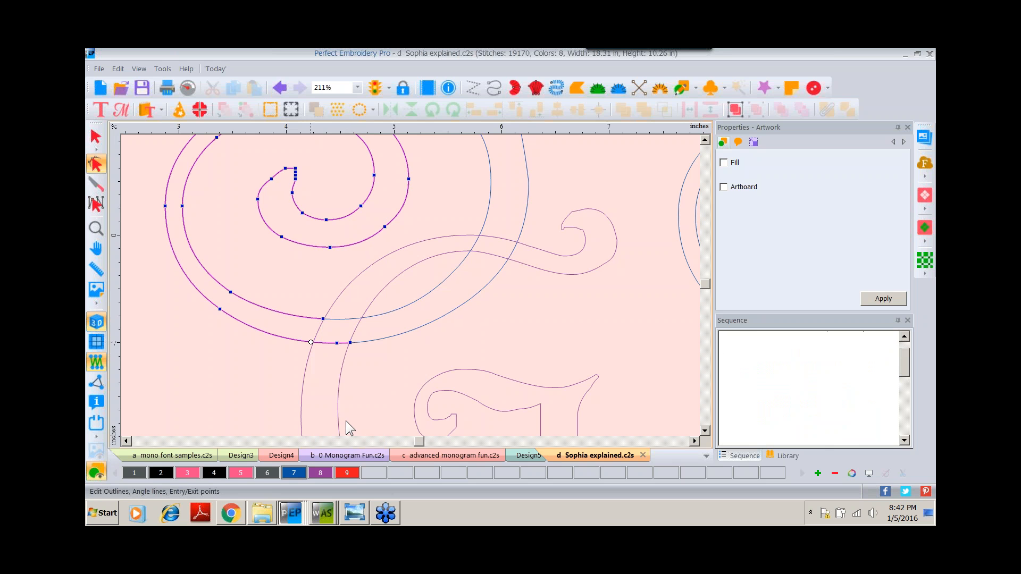
# In the second outline pair, delete the upper and lower G line segments that lie inside the right side of the S stroke
pyautogui.click(695, 441)
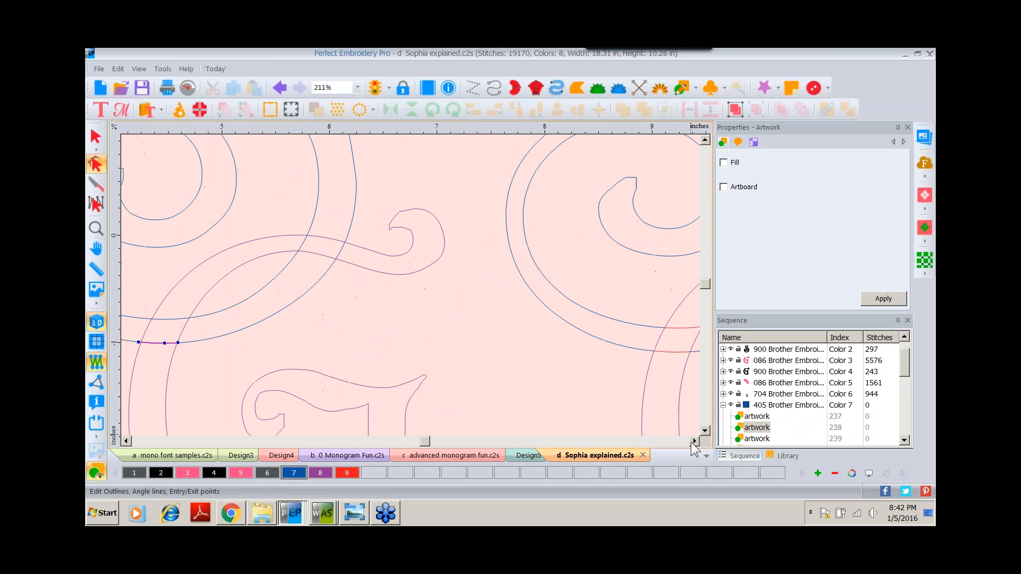
pyautogui.click(96, 136)
pyautogui.click(504, 247)
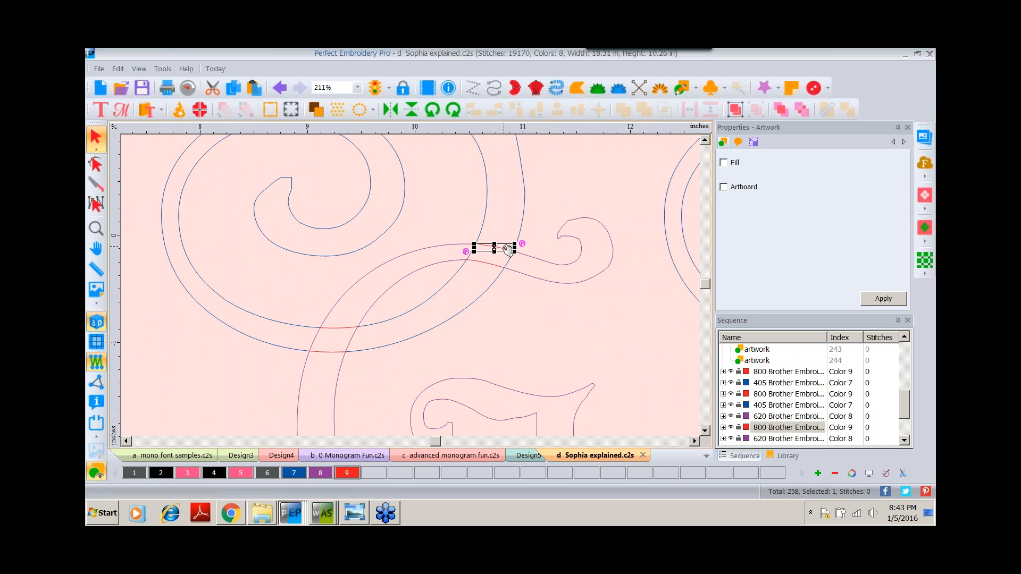
pyautogui.press('Delete')
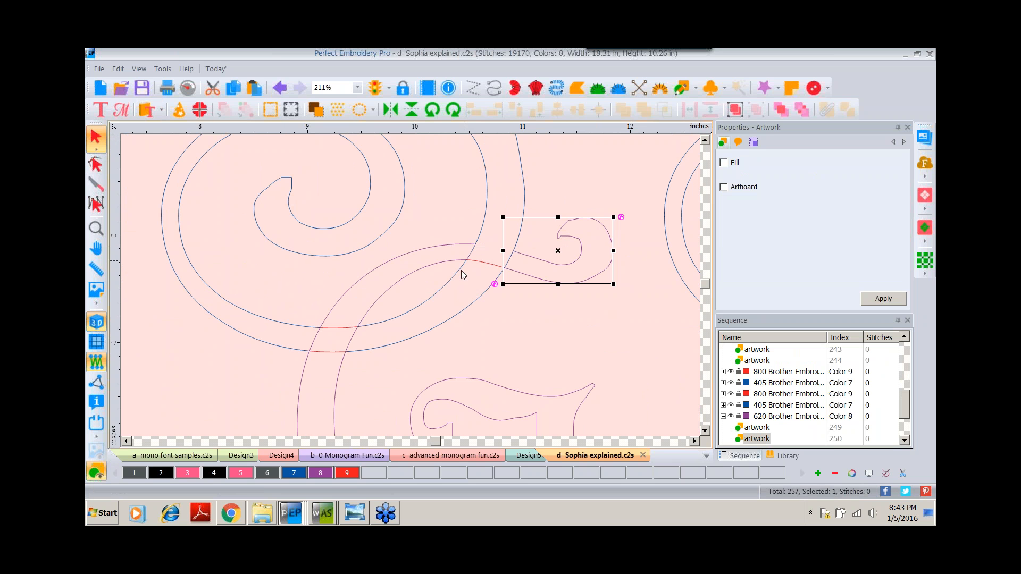
pyautogui.click(492, 263)
pyautogui.press('Delete')
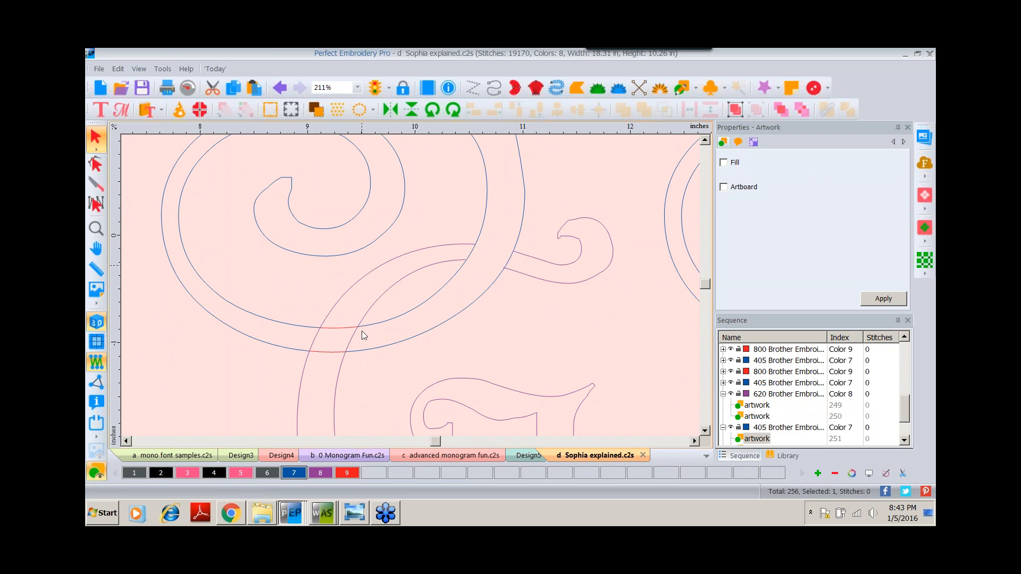
# Delete the inner and outer segments of the S's bottom curve that lie inside the G stroke
pyautogui.click(340, 328)
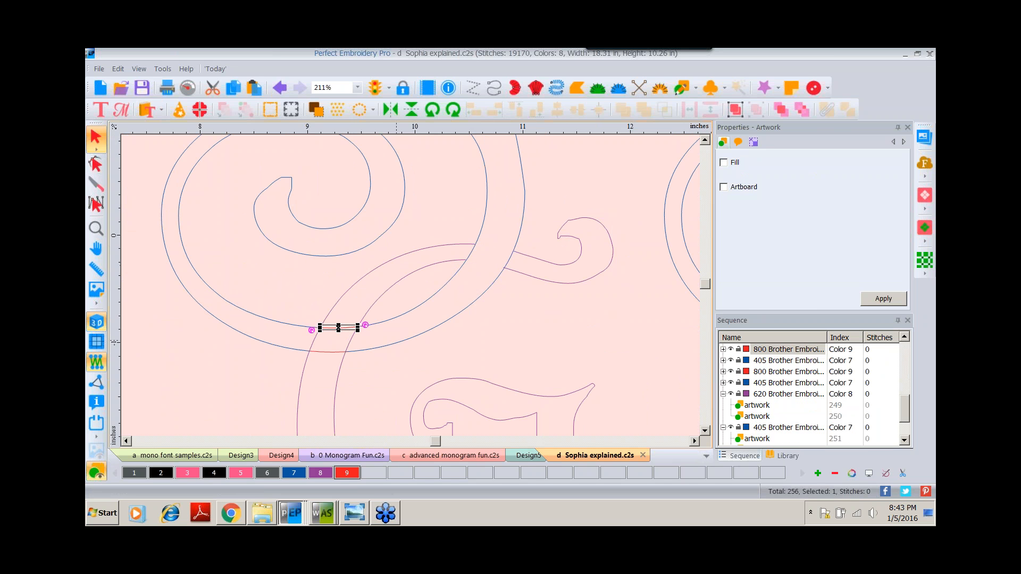
pyautogui.click(365, 345)
pyautogui.click(381, 383)
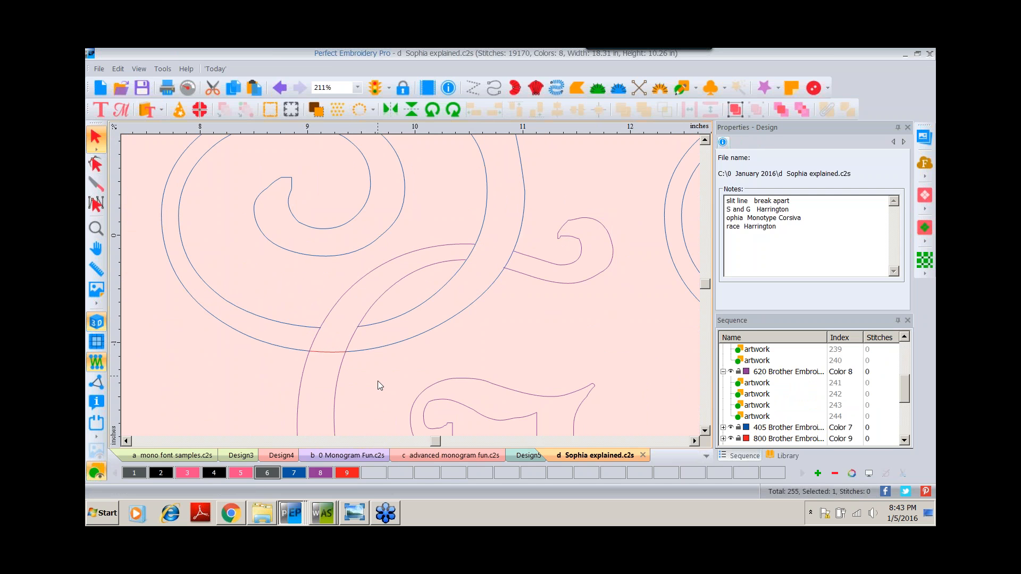
pyautogui.click(321, 352)
pyautogui.press('Delete')
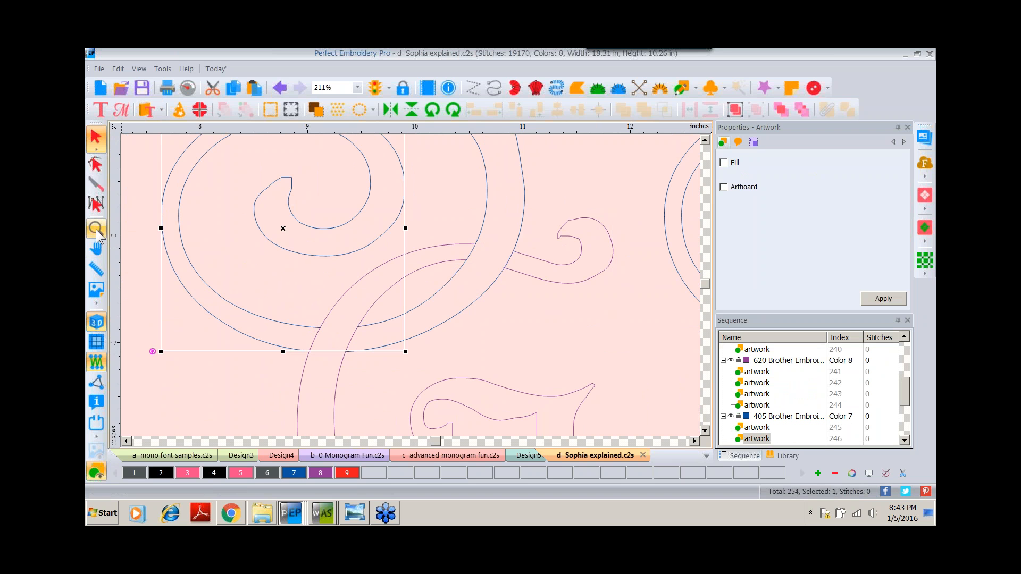
# Select all outlines of the third S and G pair and convert them to fill stitches
pyautogui.click(96, 229)
pyautogui.rightClick(349, 317)
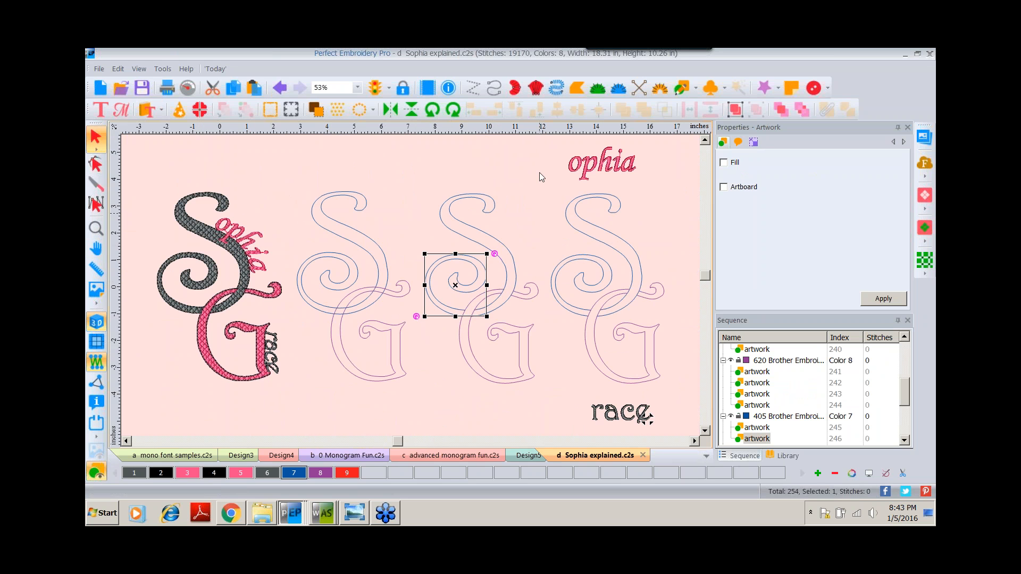
pyautogui.moveTo(538, 173); pyautogui.dragTo(678, 389)
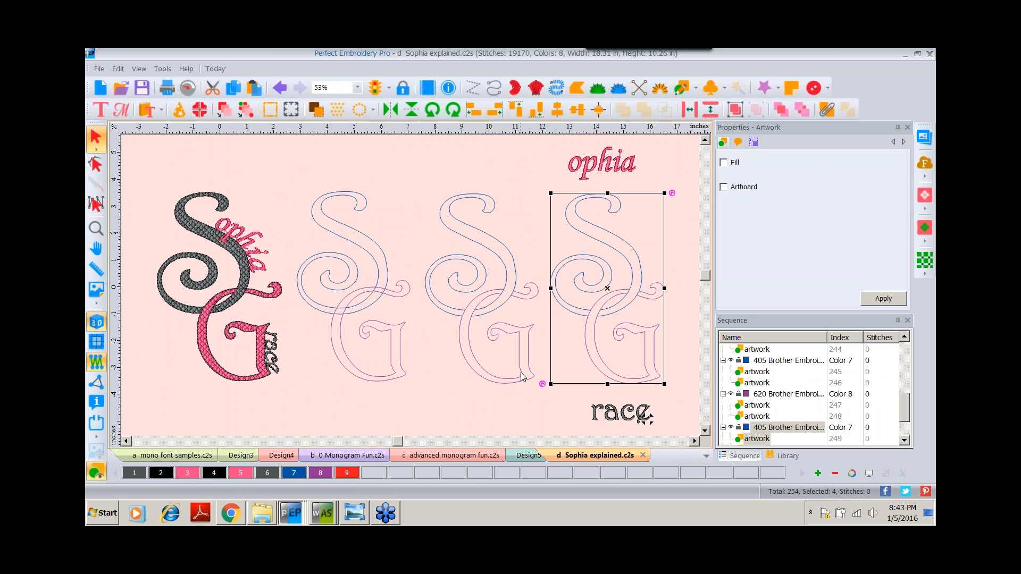
pyautogui.rightClick(600, 269)
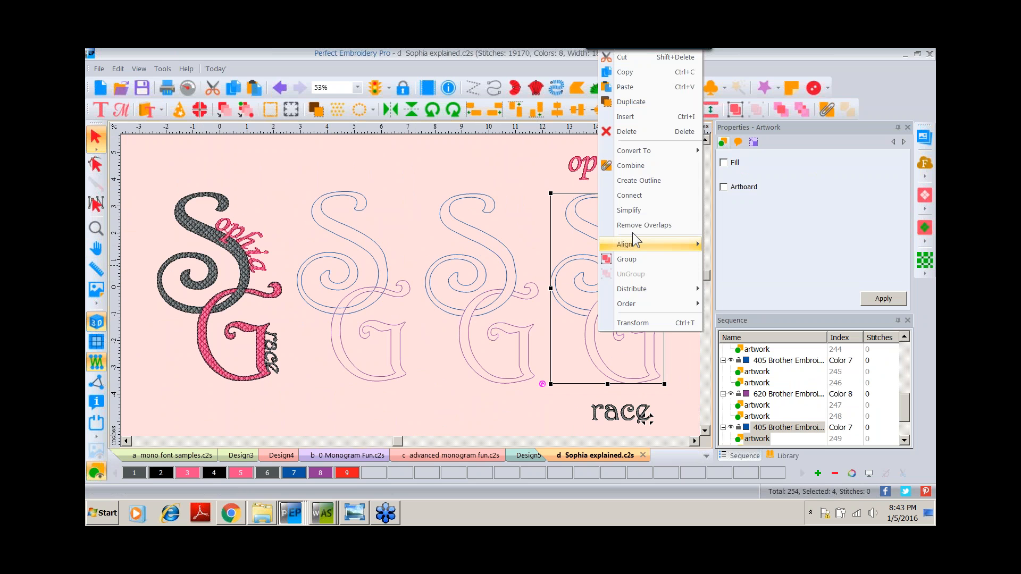
pyautogui.moveTo(650, 152)
pyautogui.click(734, 196)
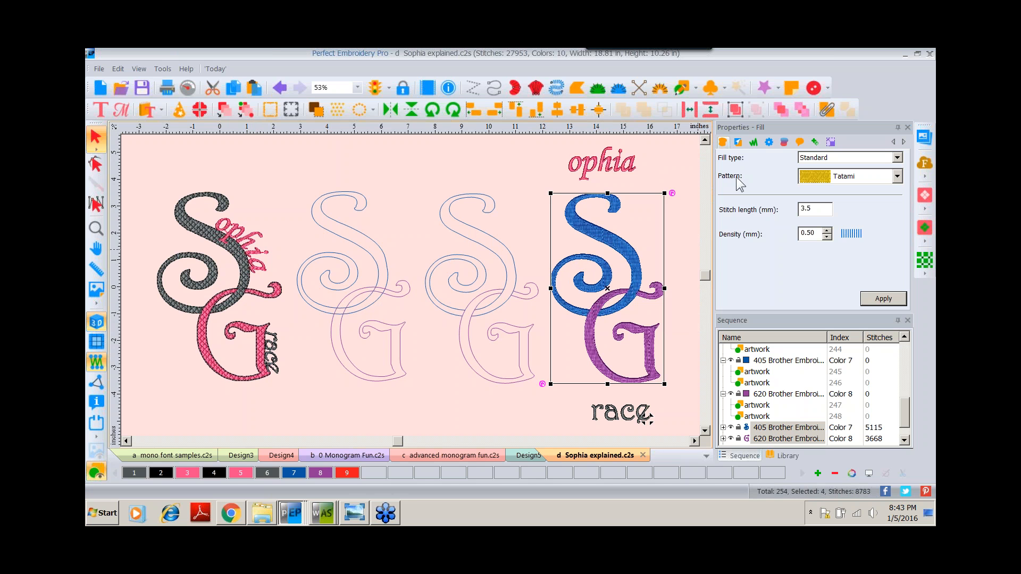
# Change the fill pattern of the converted S and G to Brick
pyautogui.click(897, 177)
pyautogui.click(855, 187)
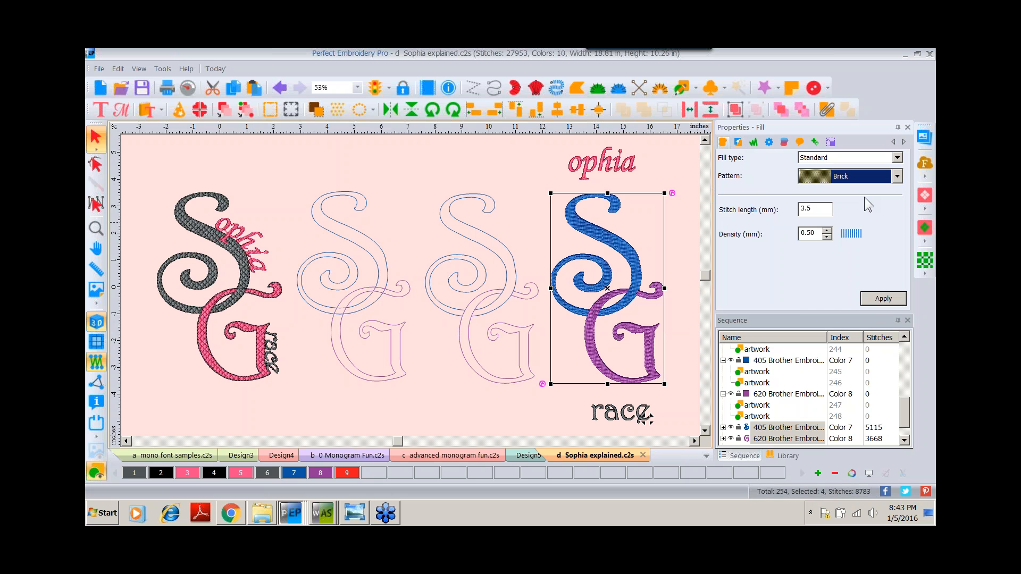
pyautogui.click(881, 301)
pyautogui.click(884, 299)
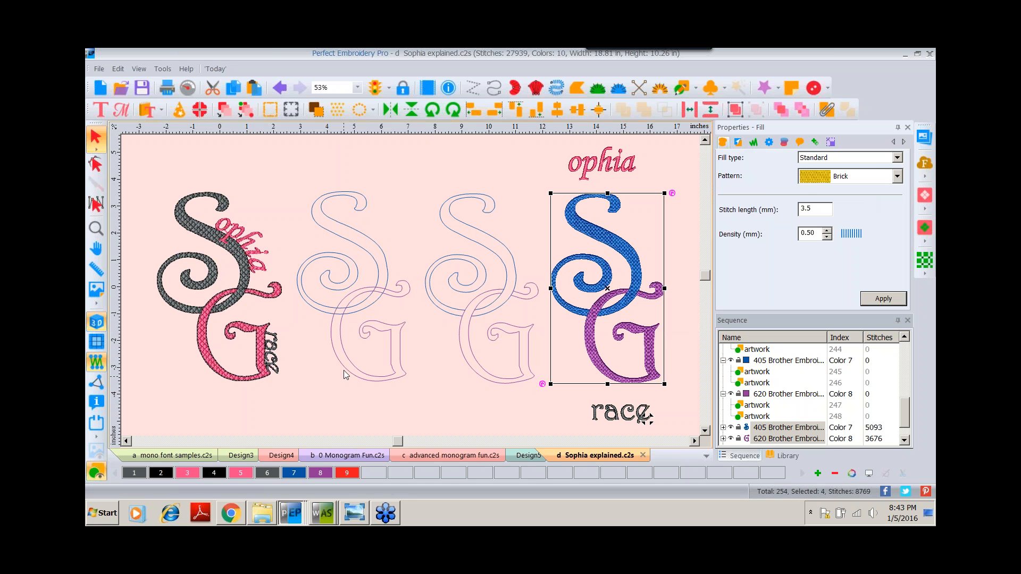
# Rotate the word "race" clockwise until it reads vertically and place it along the right edge of the filled G
pyautogui.click(612, 421)
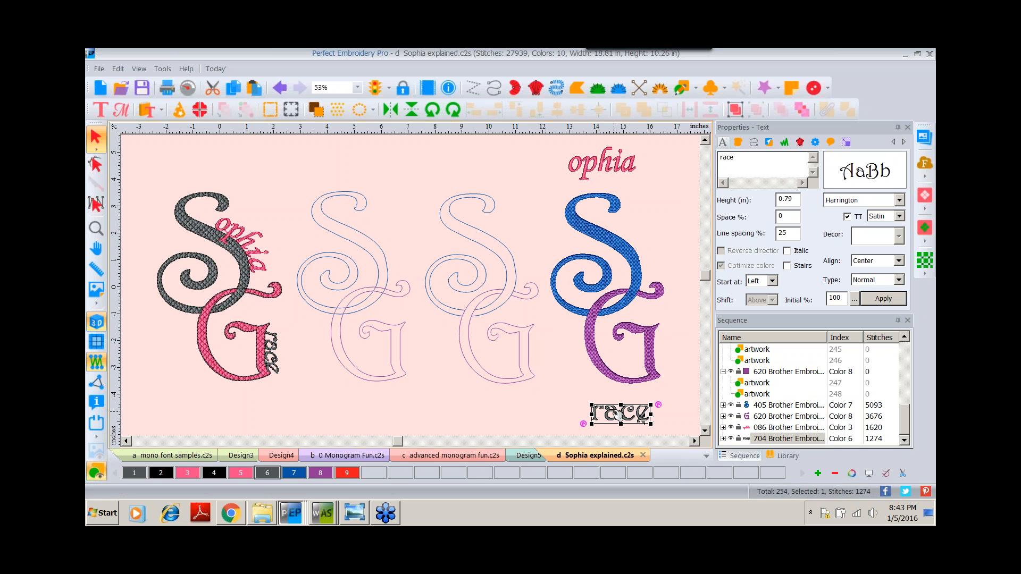
pyautogui.click(453, 110)
pyautogui.click(453, 110)
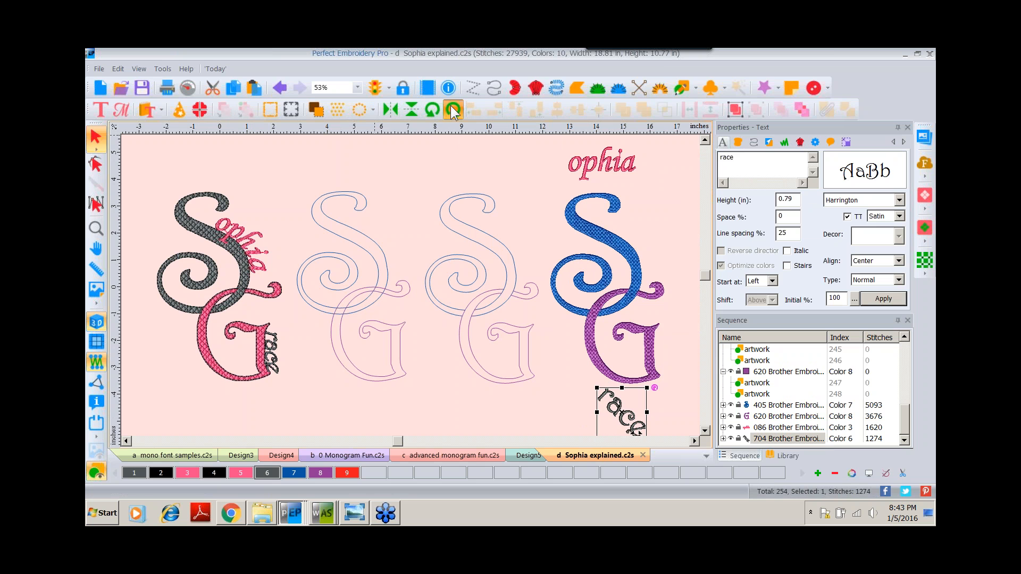
pyautogui.moveTo(631, 403); pyautogui.dragTo(671, 372)
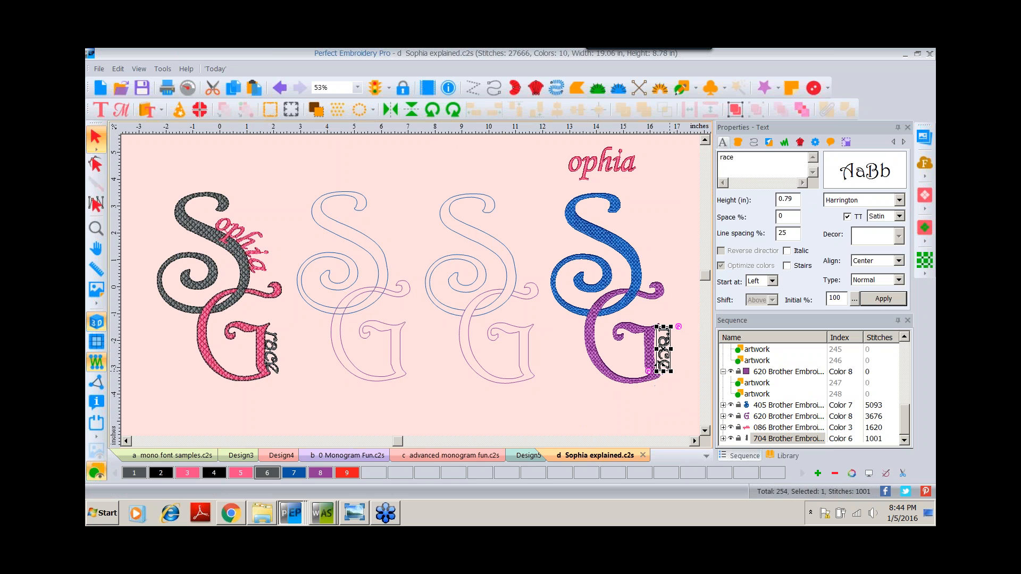
# Rotate the word "ophia" clockwise to a diagonal and place it along the upper right curve of the filled S
pyautogui.click(611, 169)
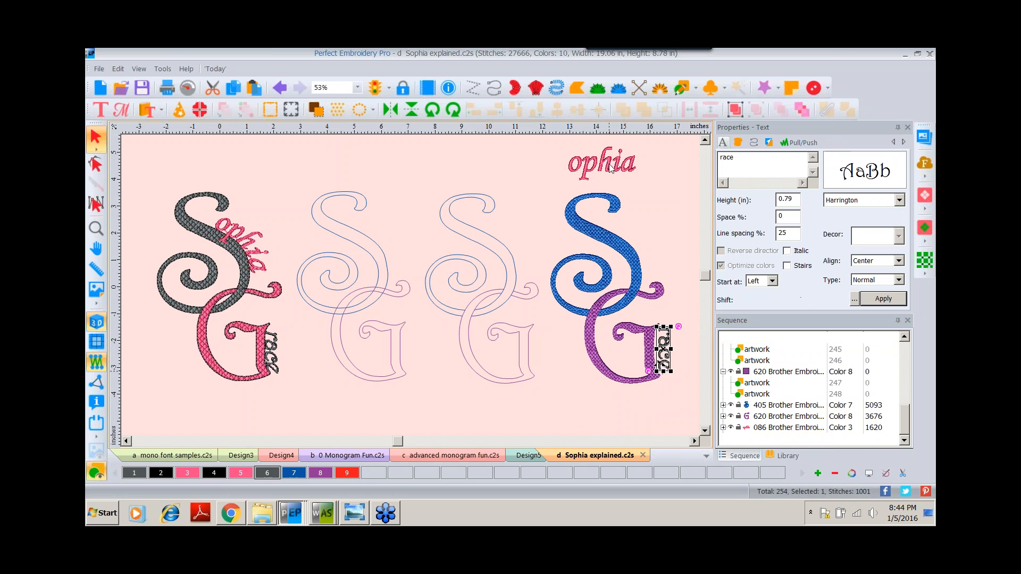
pyautogui.click(453, 110)
pyautogui.moveTo(635, 192); pyautogui.dragTo(649, 250)
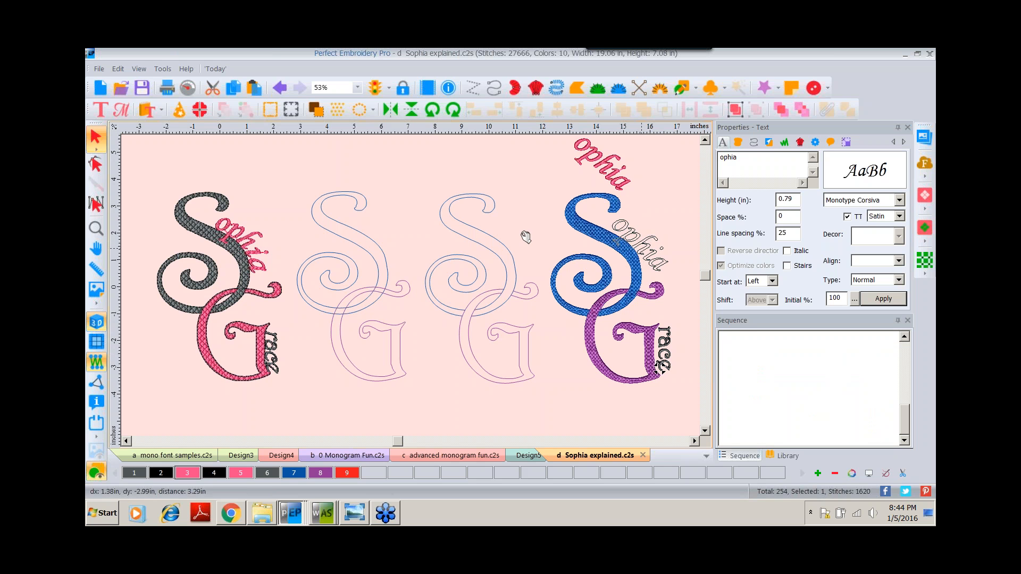
# Move the letters o, i and a of "ophia" individually so the word follows the curve of the S, then deselect it
pyautogui.click(654, 259)
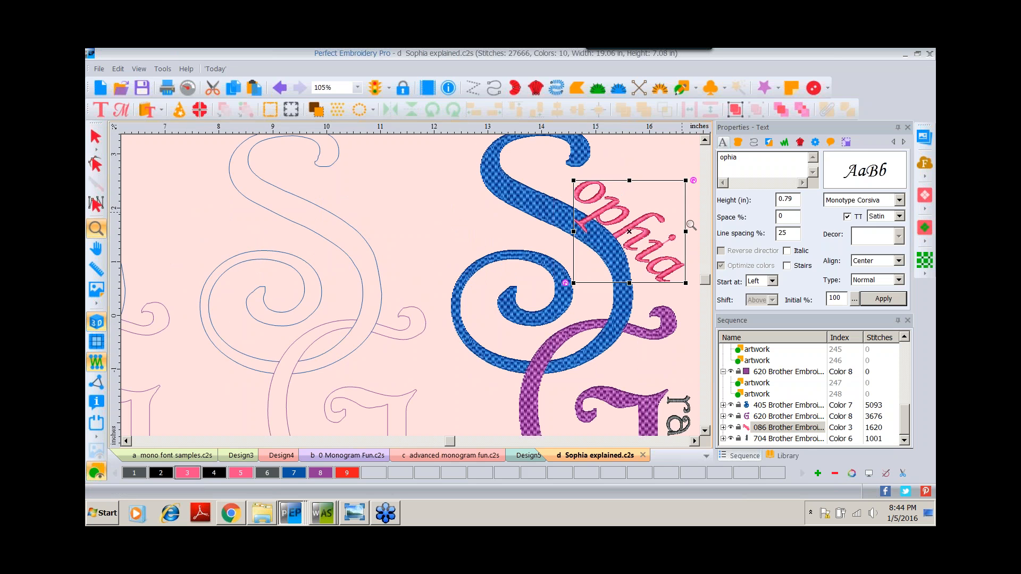
pyautogui.click(692, 227)
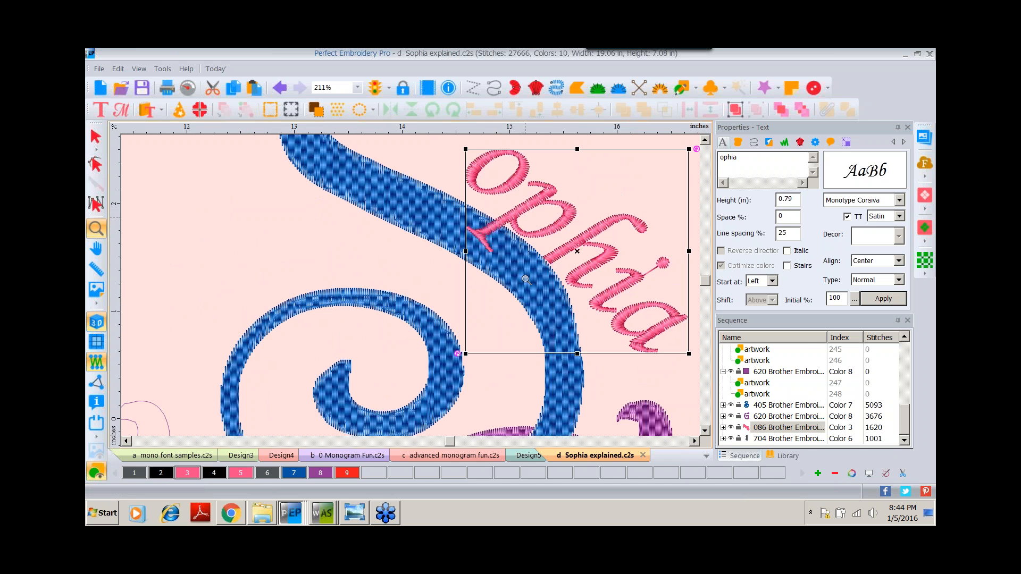
pyautogui.click(100, 148)
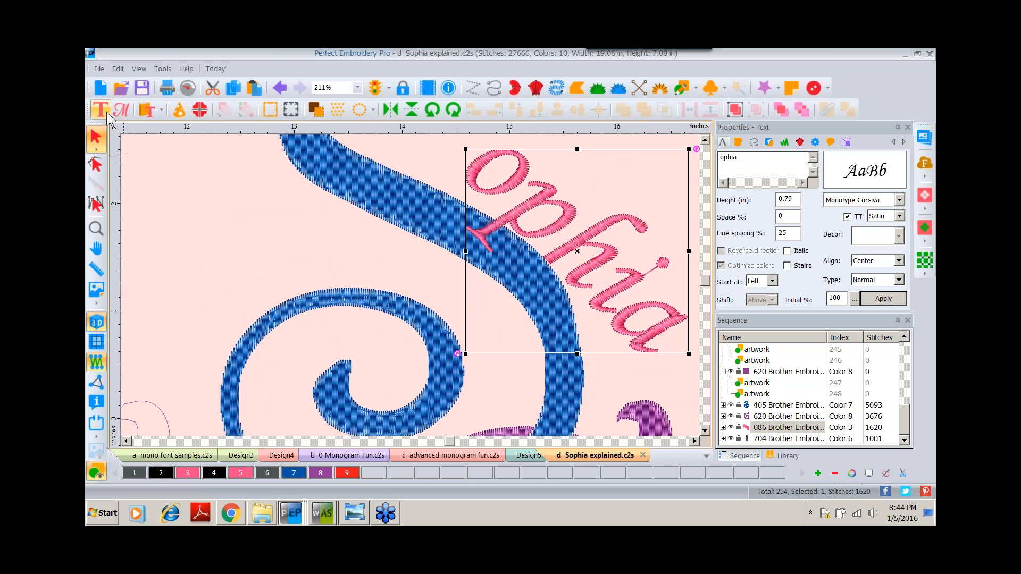
pyautogui.click(97, 110)
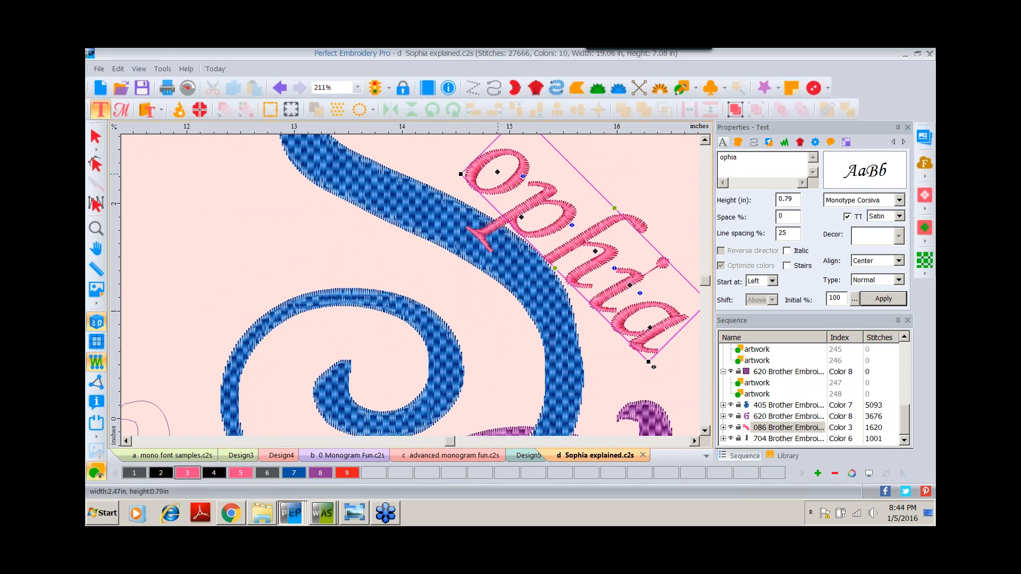
pyautogui.moveTo(497, 171); pyautogui.dragTo(480, 179)
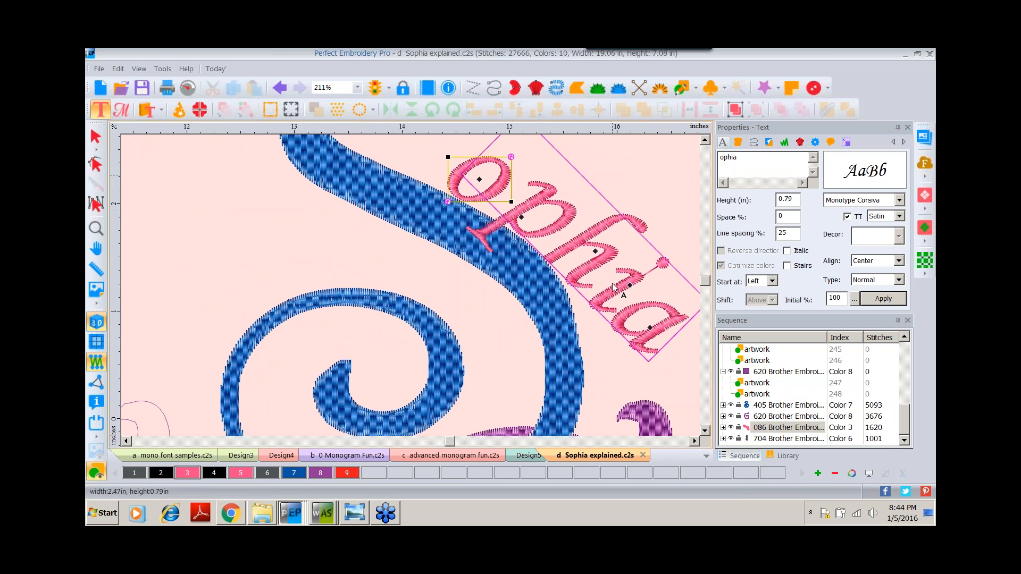
pyautogui.moveTo(630, 285); pyautogui.dragTo(616, 300)
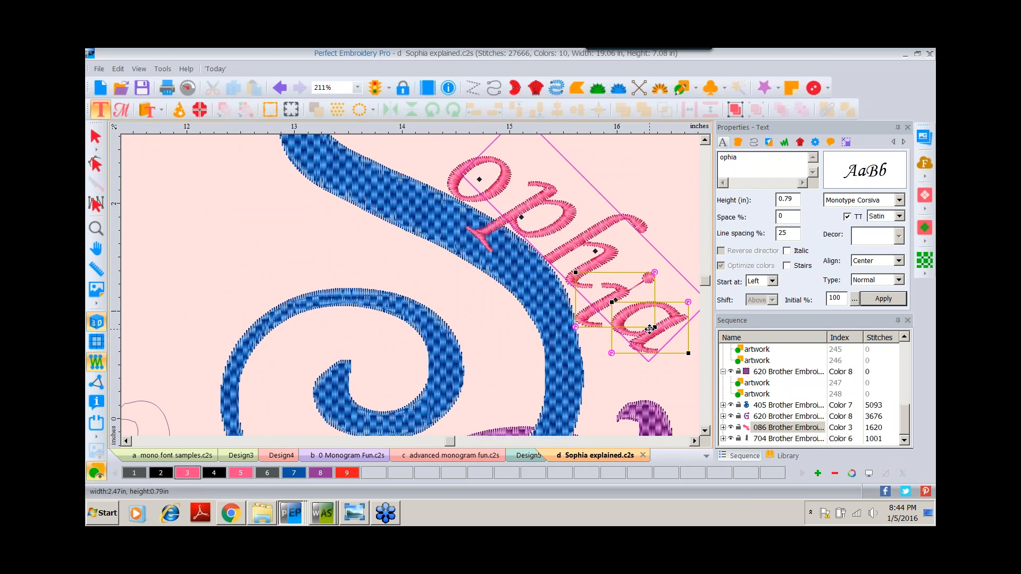
pyautogui.moveTo(651, 327); pyautogui.dragTo(620, 356)
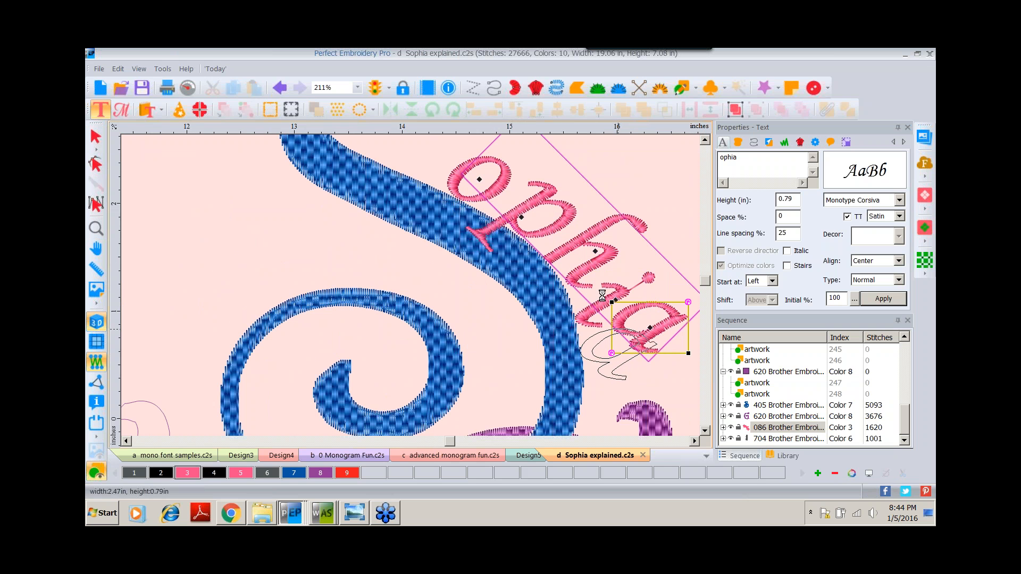
pyautogui.click(95, 228)
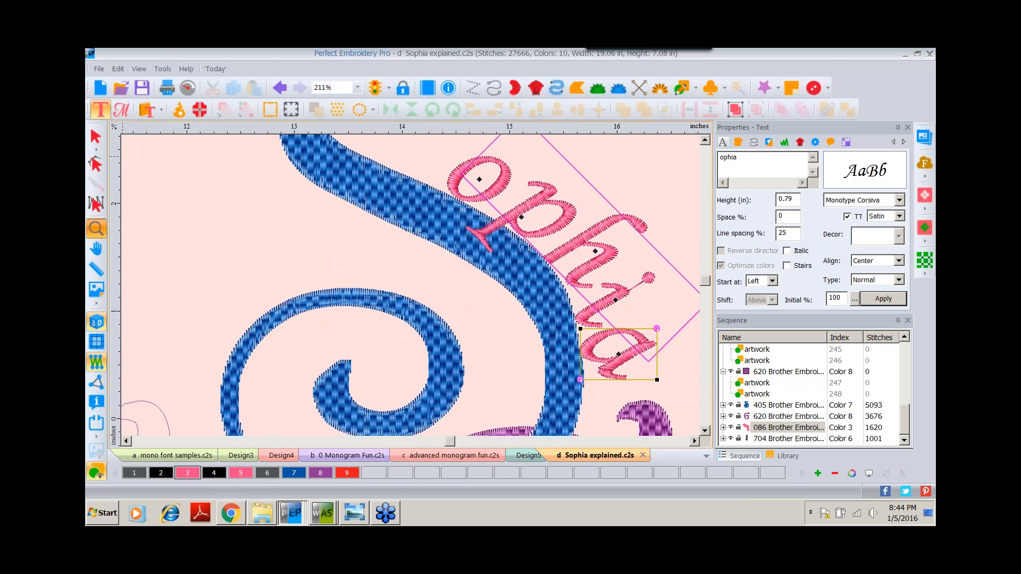
pyautogui.rightClick(576, 177)
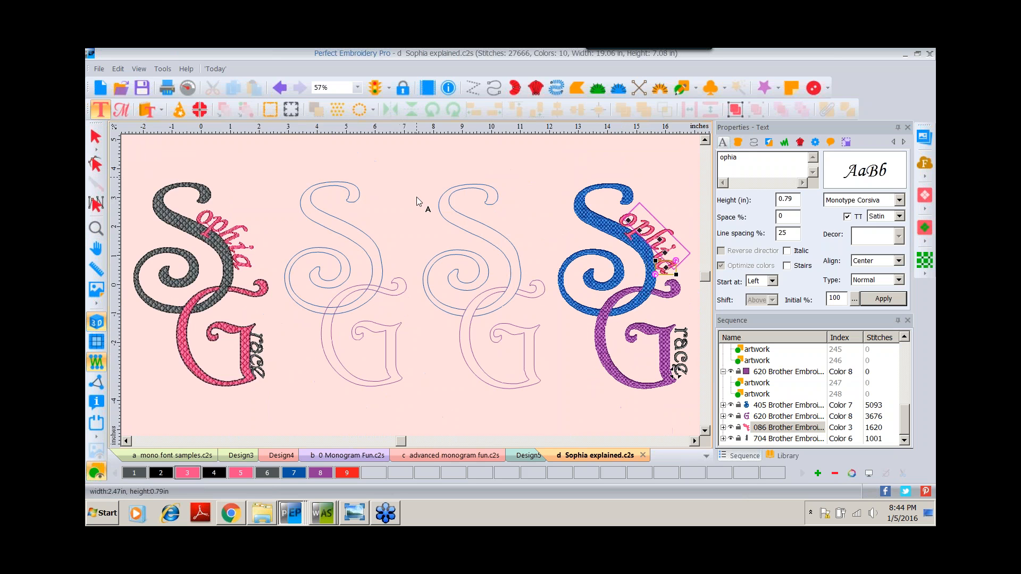
pyautogui.click(96, 138)
pyautogui.click(301, 159)
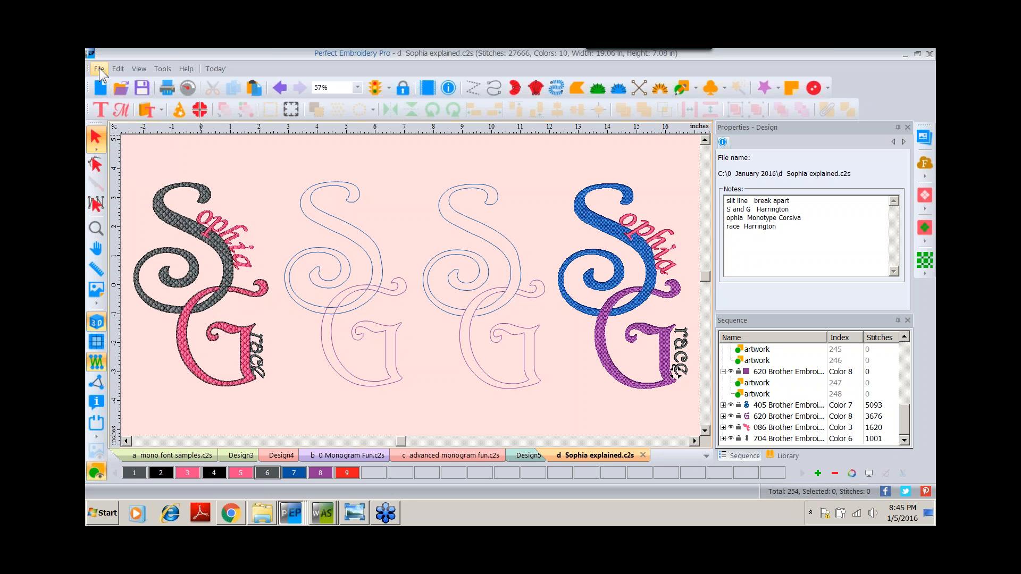
# Open the design e TTType comparisons.c2s and select the blue A E S lettering
pyautogui.click(122, 87)
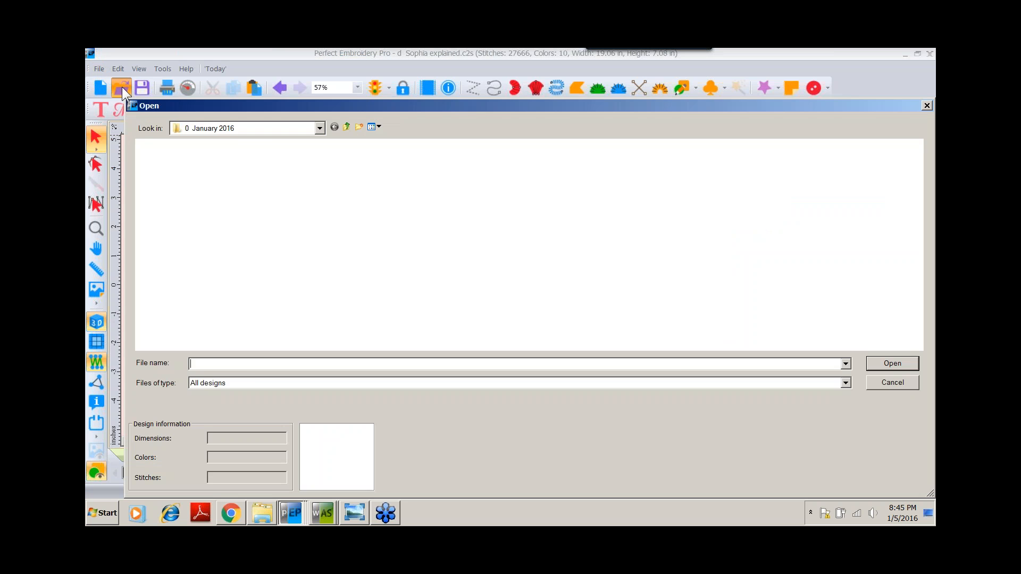
pyautogui.click(512, 174)
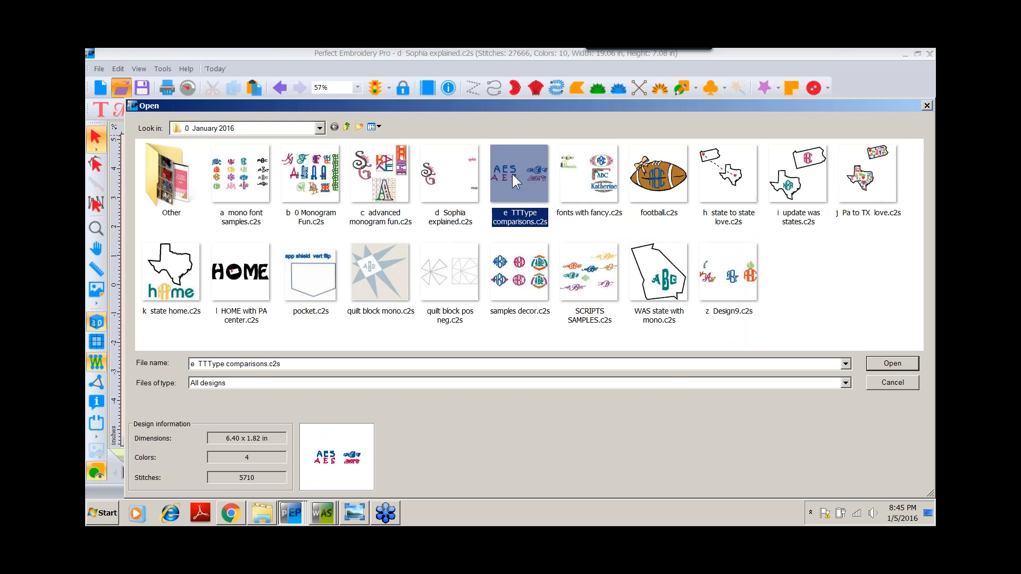
pyautogui.doubleClick(512, 174)
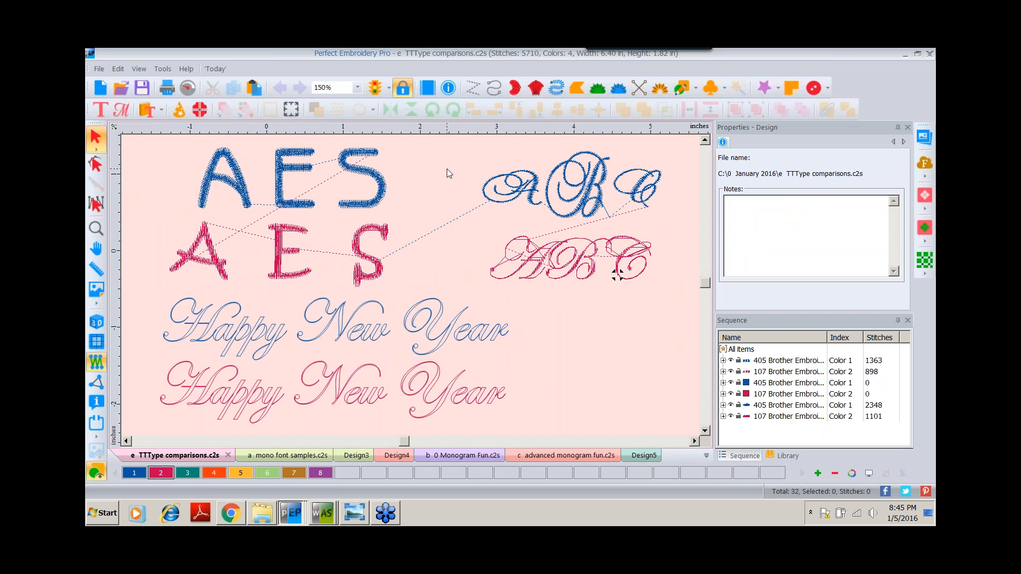
pyautogui.click(241, 192)
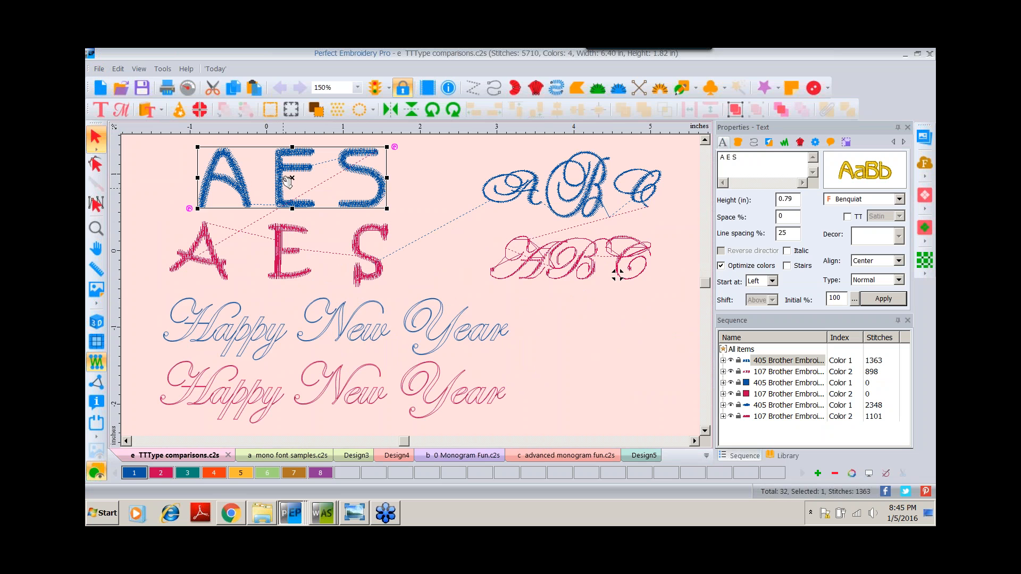
# Compare the font details of the blue A E S with the red A E S fills, and locate the Import TT Text command
pyautogui.moveTo(868, 180)
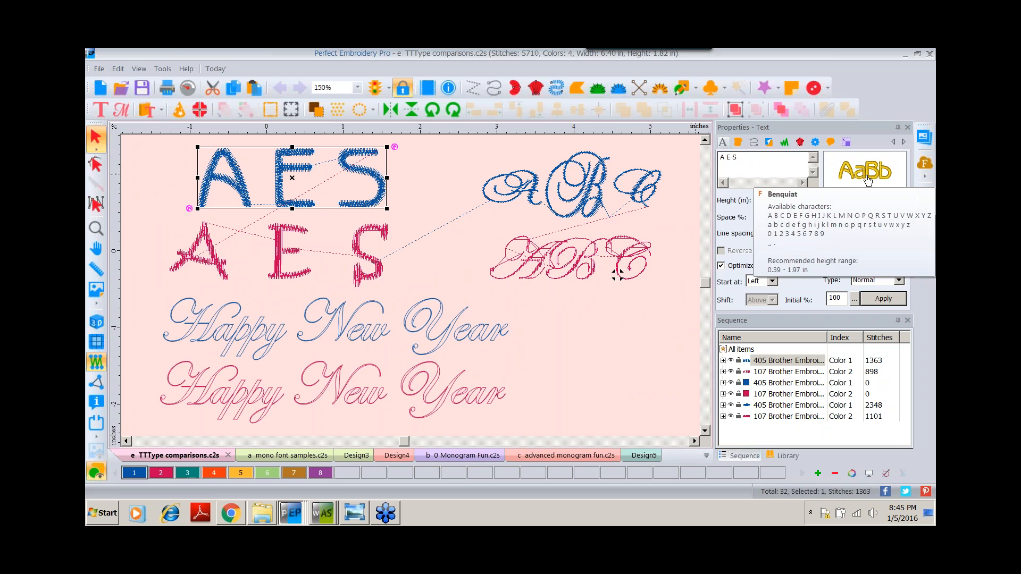
pyautogui.click(212, 264)
pyautogui.click(298, 261)
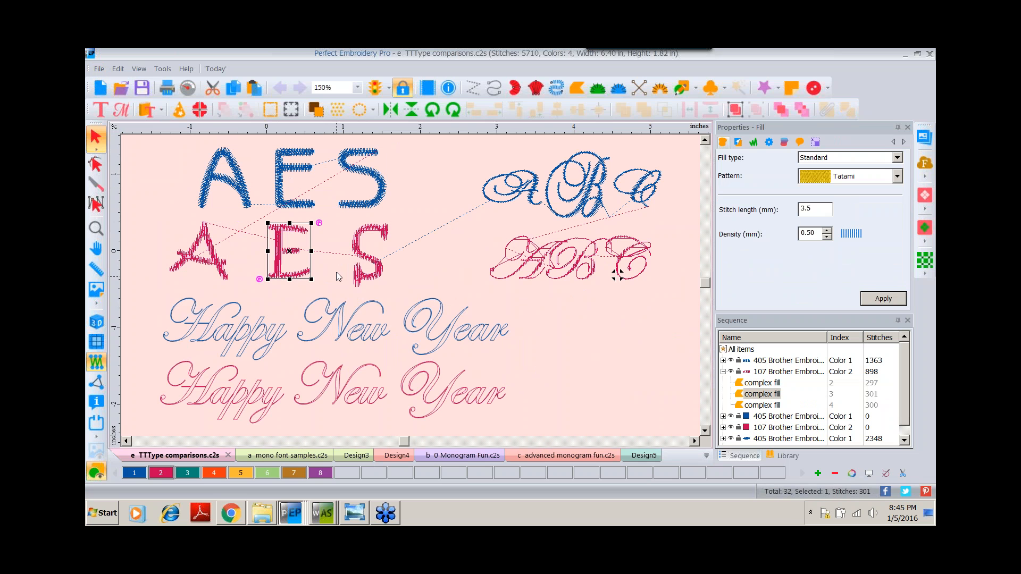
pyautogui.click(365, 281)
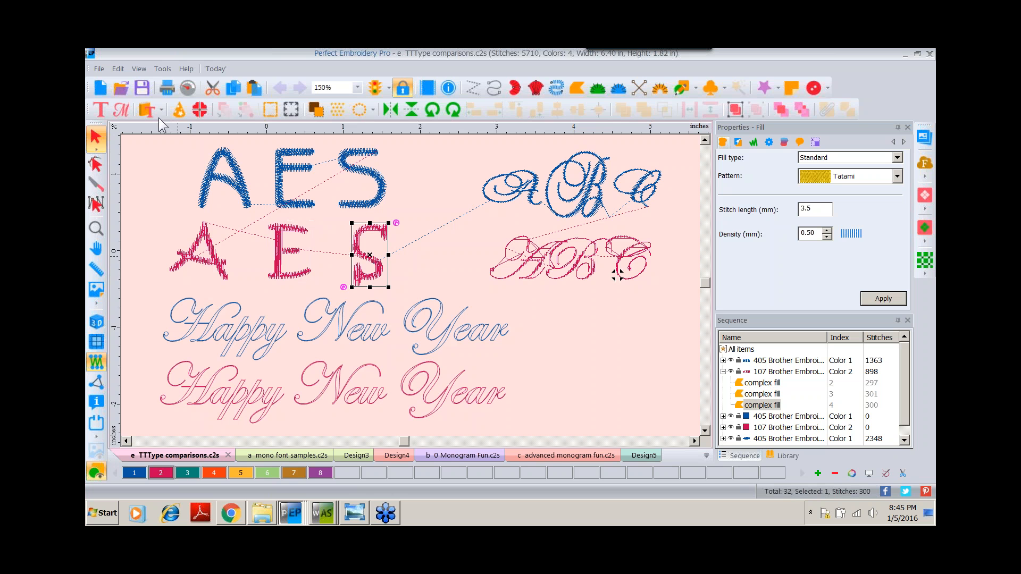
pyautogui.click(96, 67)
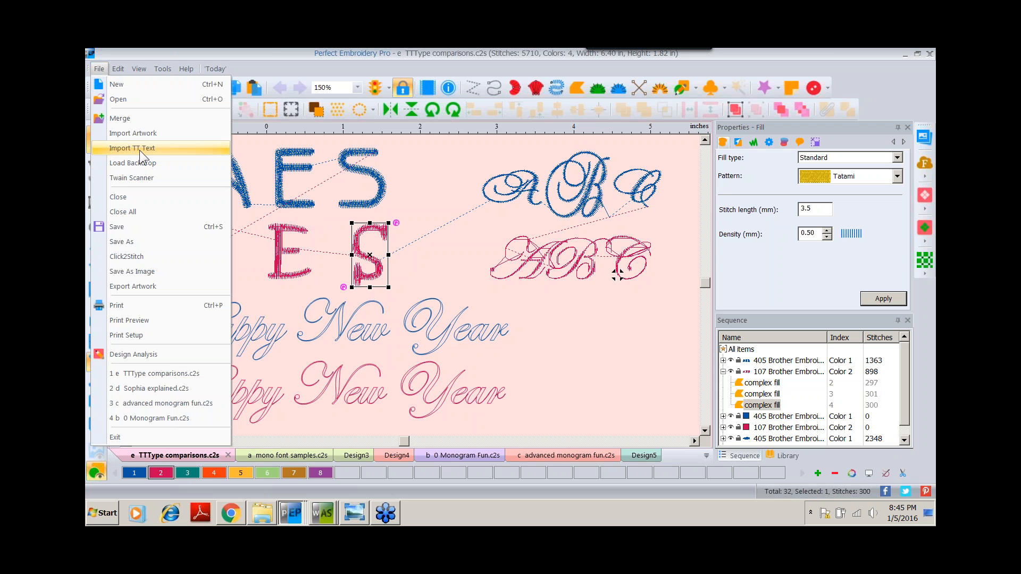
pyautogui.click(95, 71)
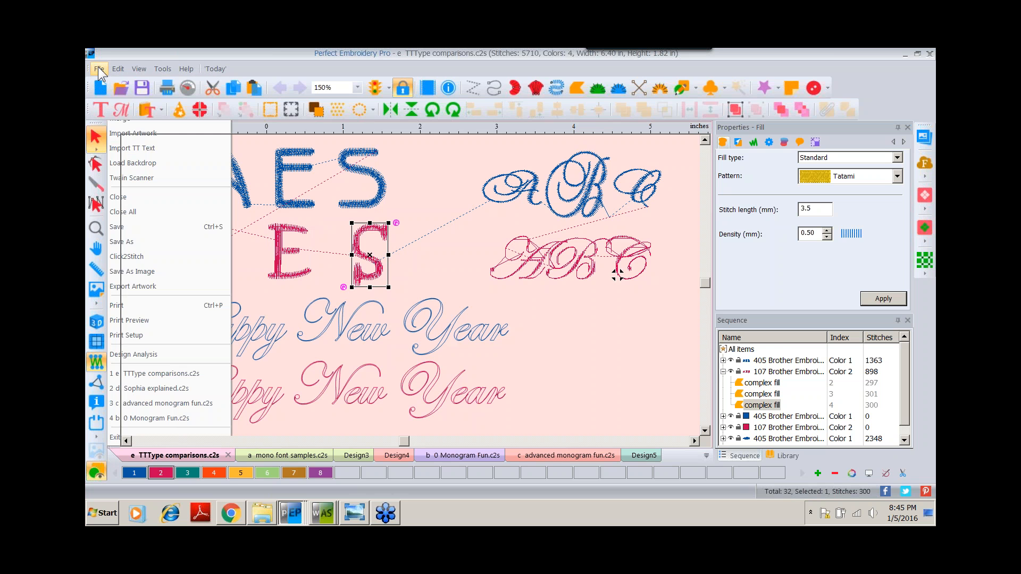
# Examine the stitches of the blue A E S lettering against the red A E S fills up close
pyautogui.click(96, 229)
pyautogui.click(278, 168)
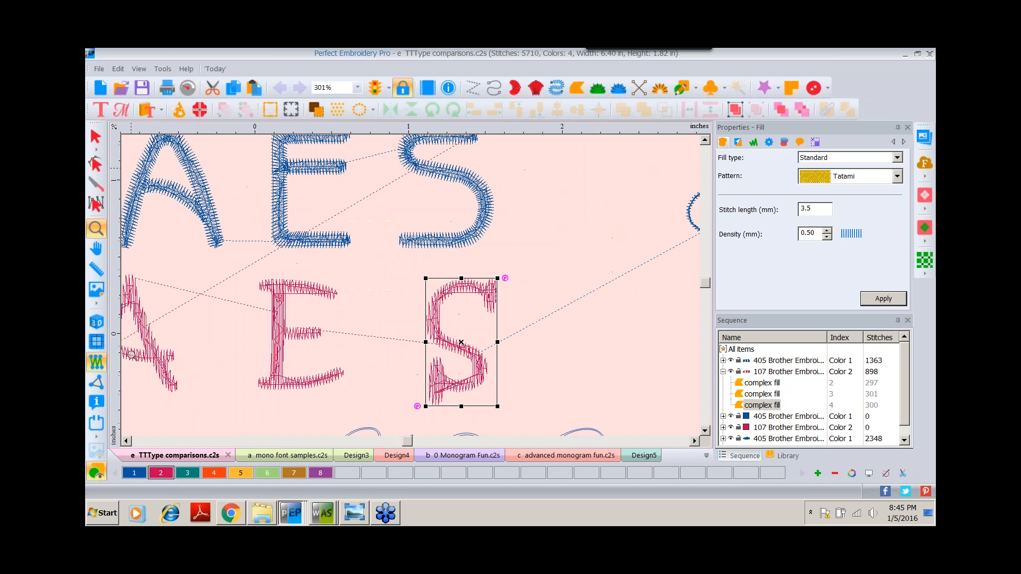
pyautogui.click(127, 442)
pyautogui.click(127, 441)
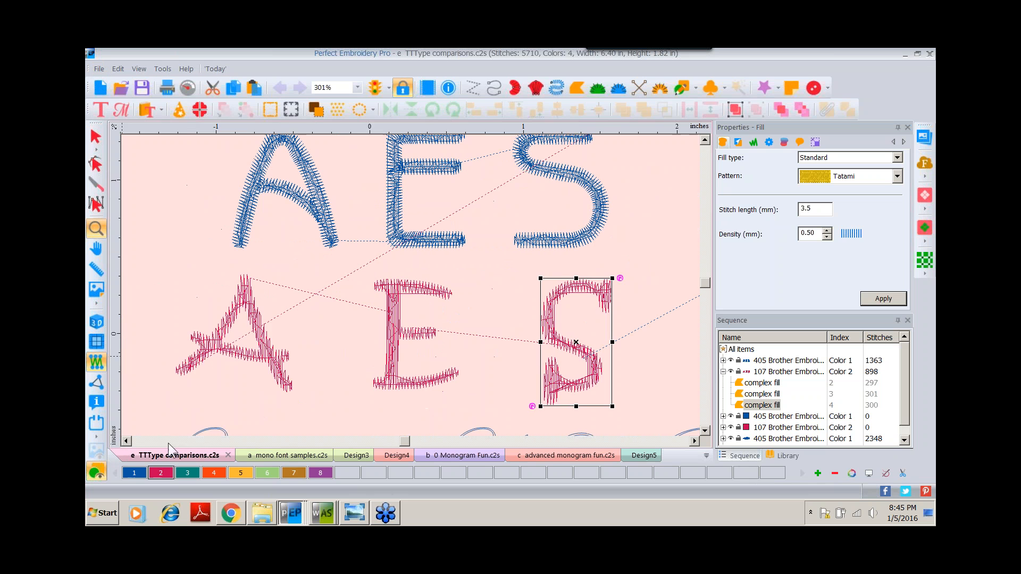
pyautogui.click(705, 140)
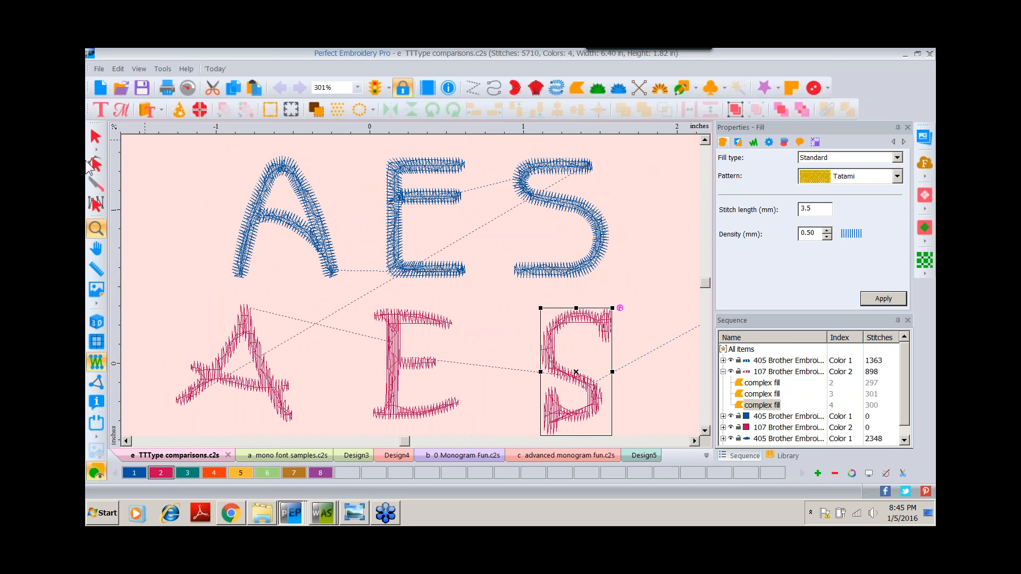
pyautogui.click(96, 137)
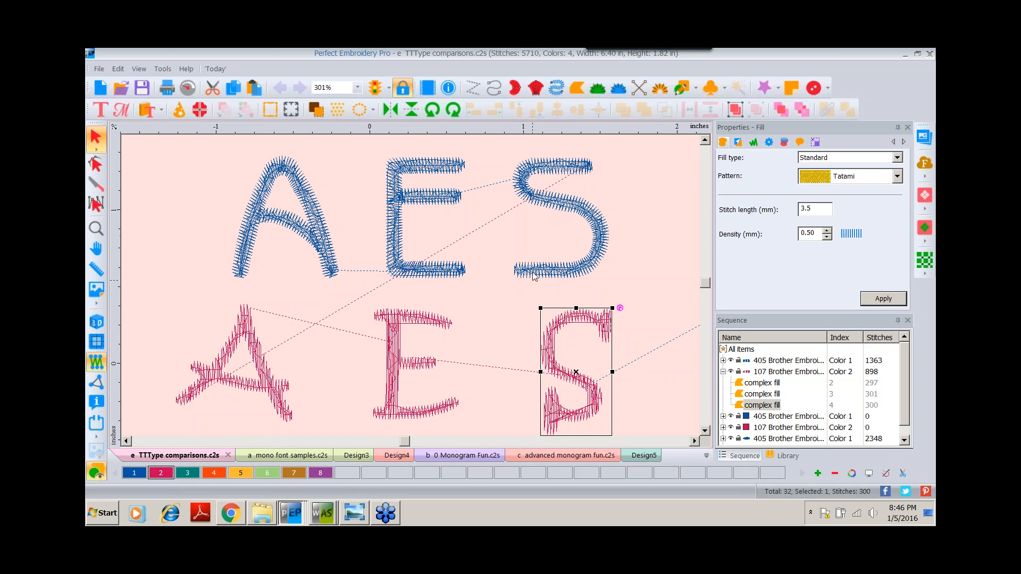
pyautogui.click(439, 171)
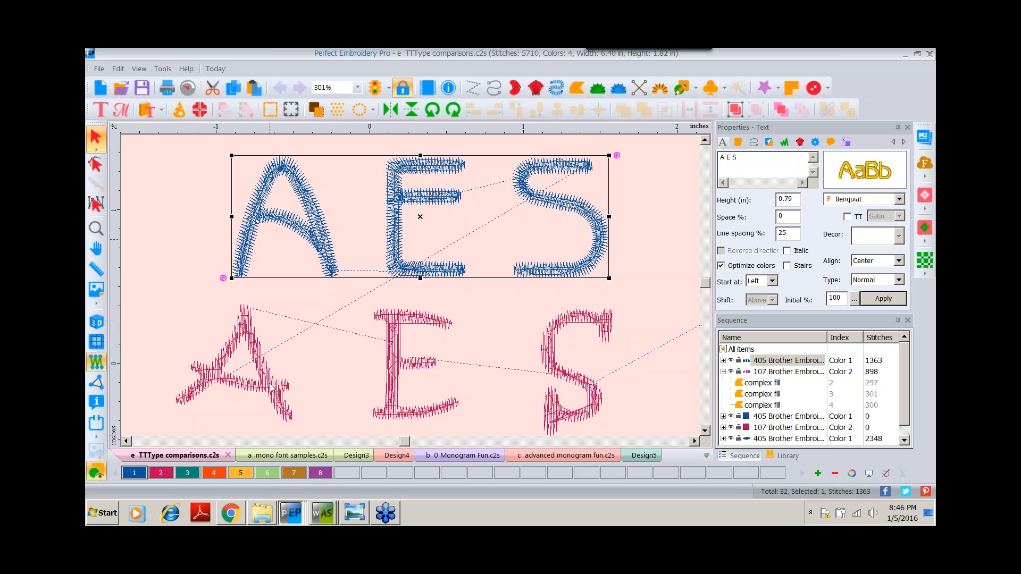
pyautogui.click(422, 322)
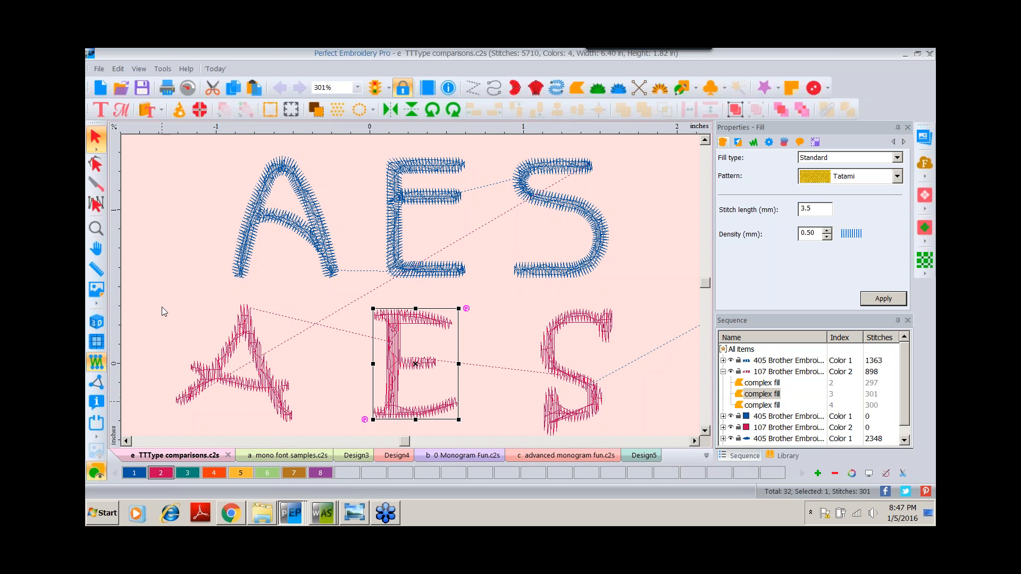
# Display the design in the 3D stitch view
pyautogui.click(100, 325)
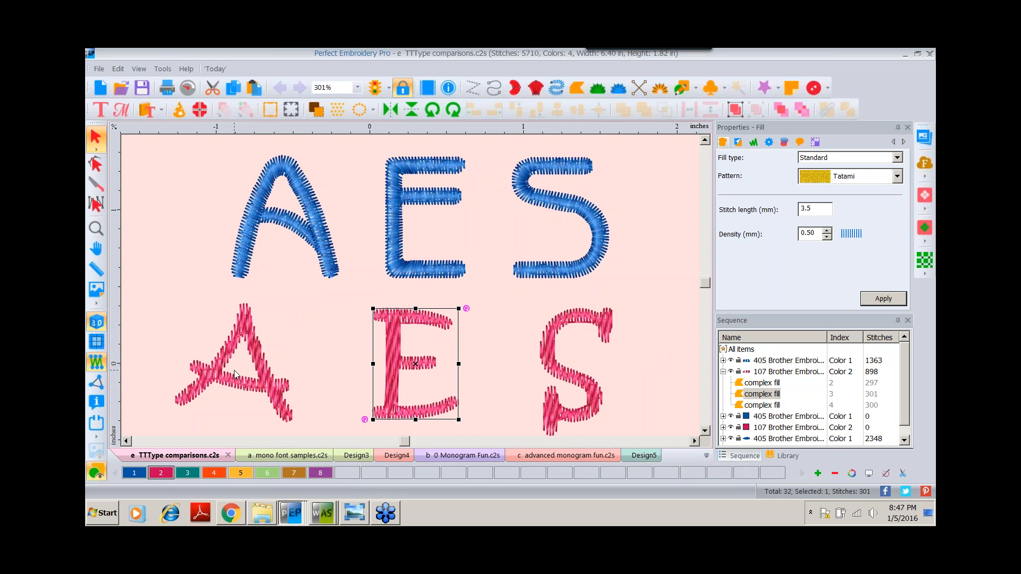
pyautogui.click(96, 229)
pyautogui.rightClick(612, 224)
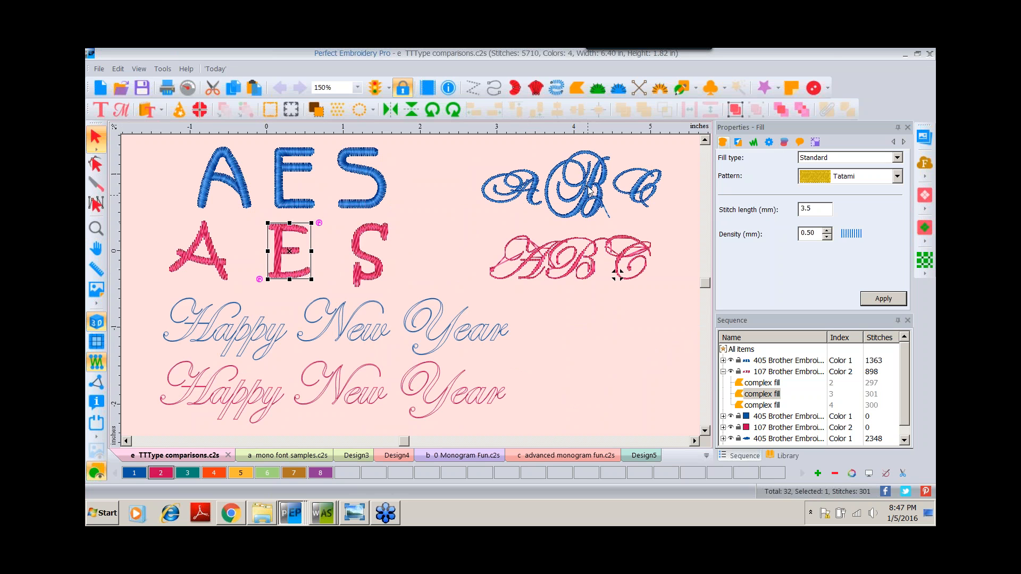
# Compare the blue Fan_Scr ABC monogram with the red ABC complex fills, examining the red letters' stitches up close
pyautogui.click(589, 187)
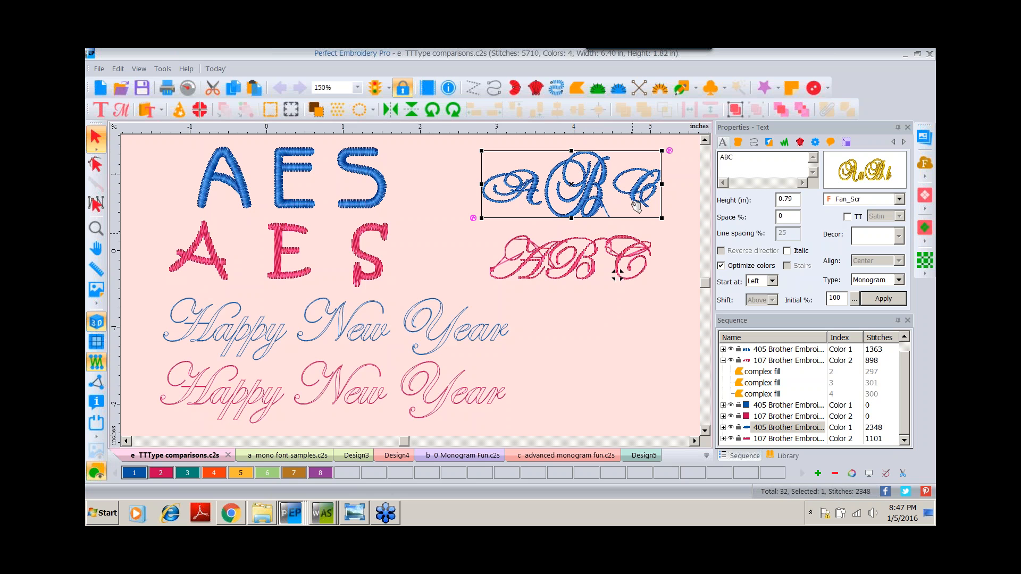
pyautogui.click(549, 276)
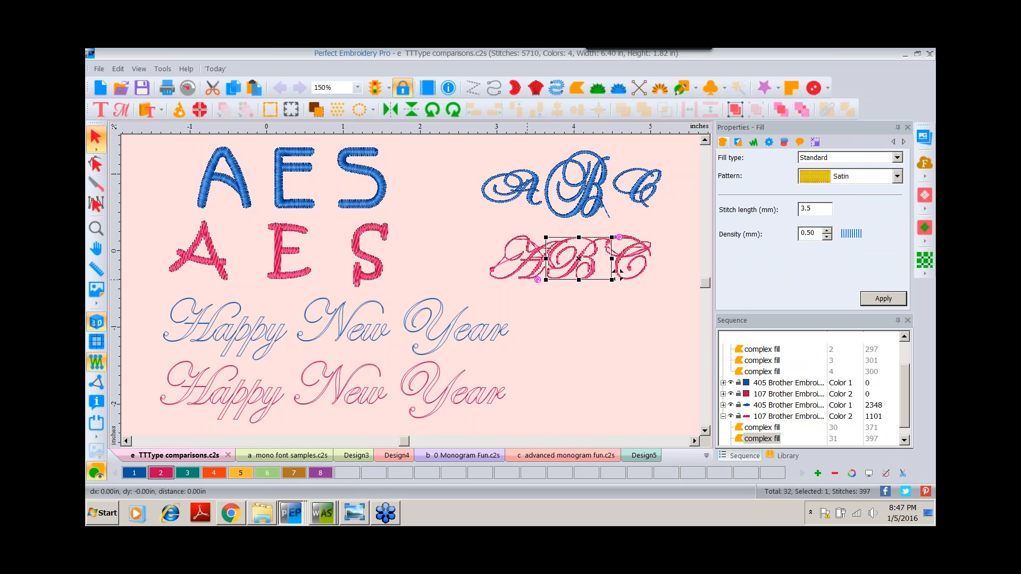
pyautogui.click(527, 280)
pyautogui.click(604, 317)
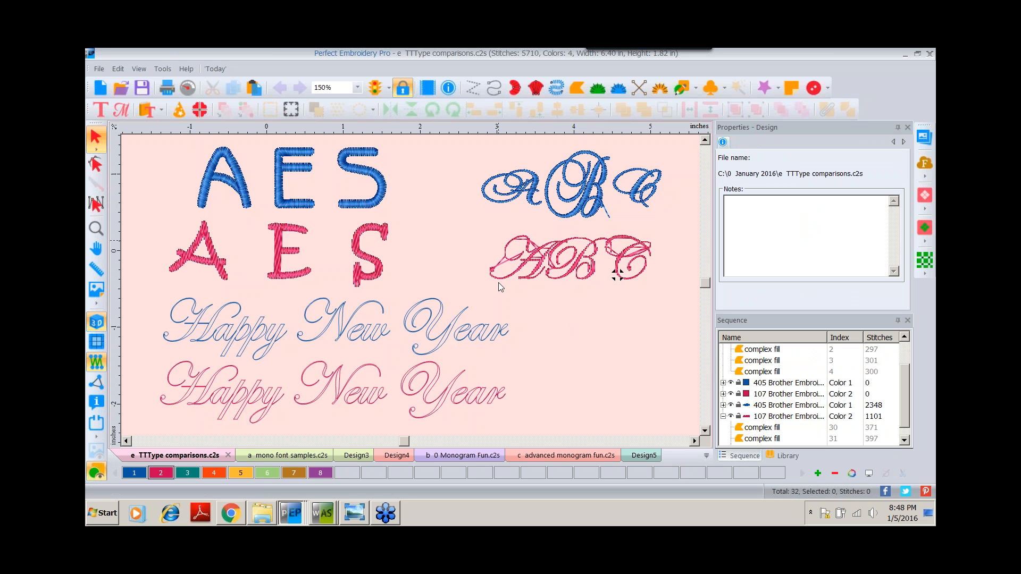
pyautogui.click(95, 229)
pyautogui.click(551, 249)
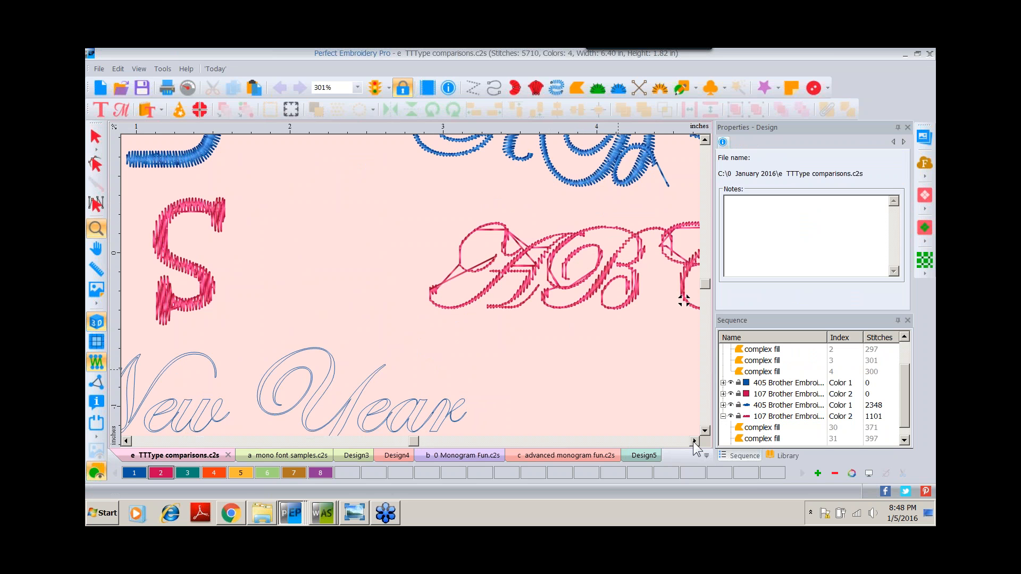
pyautogui.click(694, 442)
pyautogui.click(694, 441)
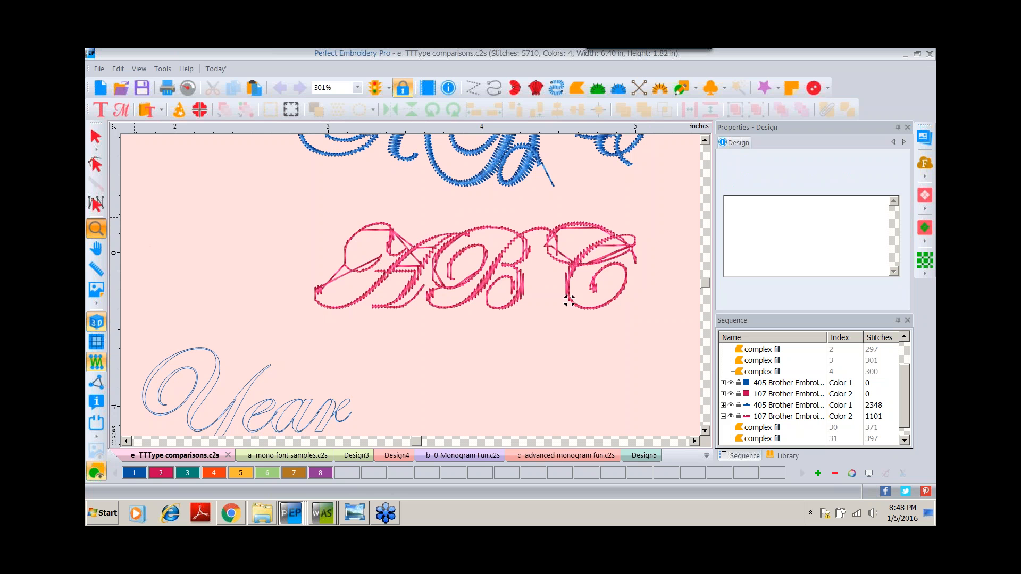
pyautogui.click(95, 229)
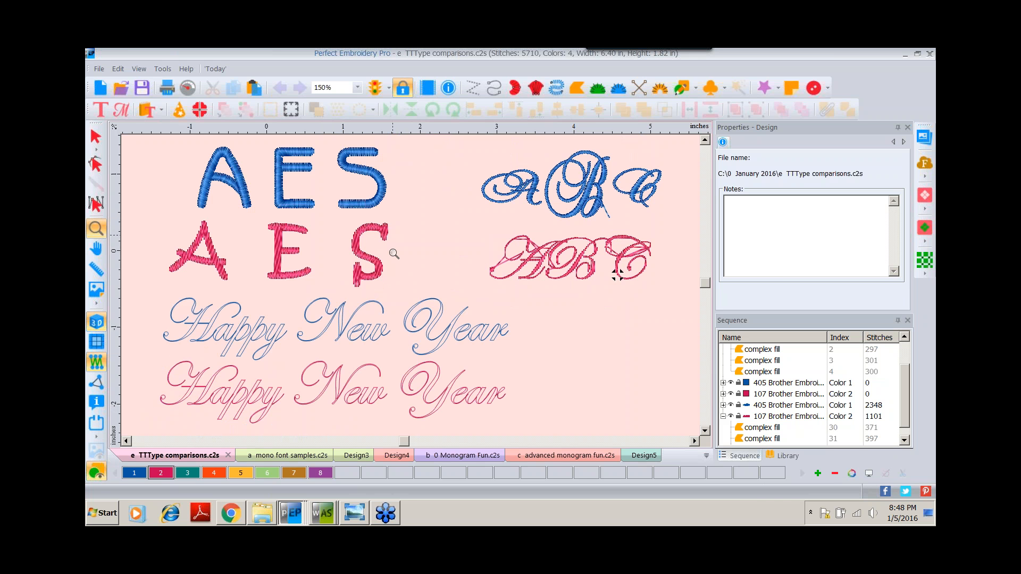
# Convert the red "Happy New Year" artwork to Satin
pyautogui.click(96, 137)
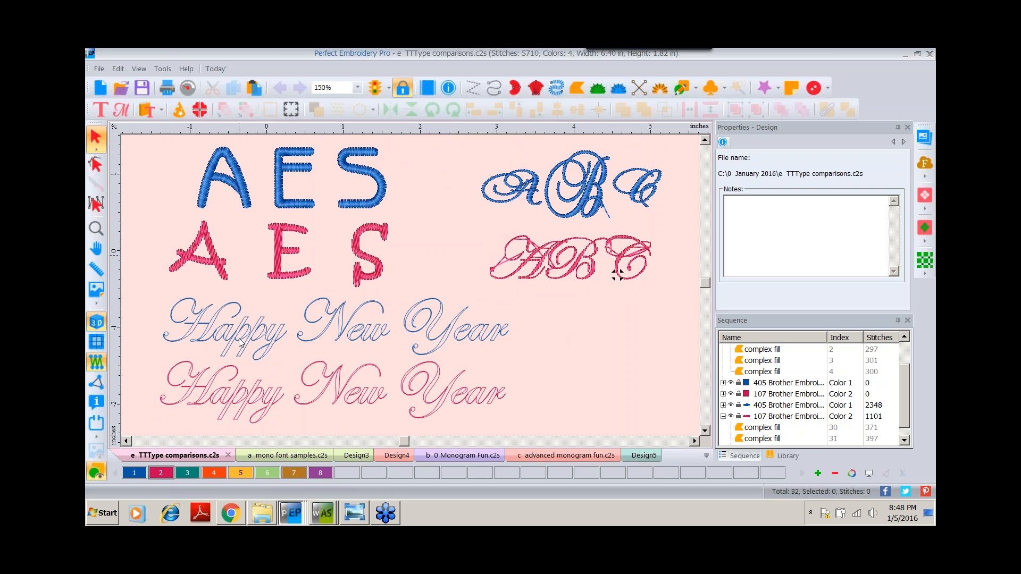
pyautogui.click(196, 403)
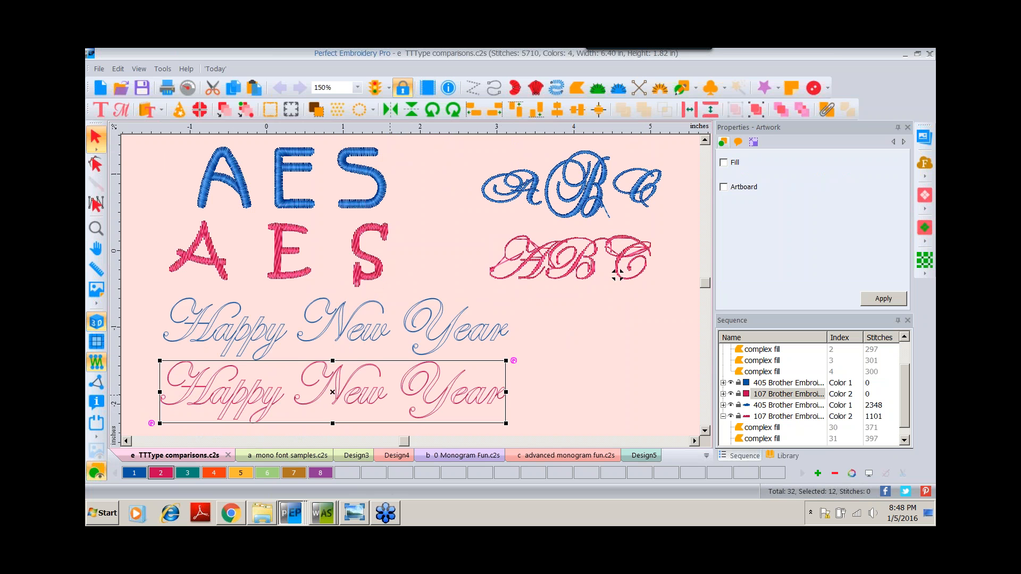
pyautogui.rightClick(374, 393)
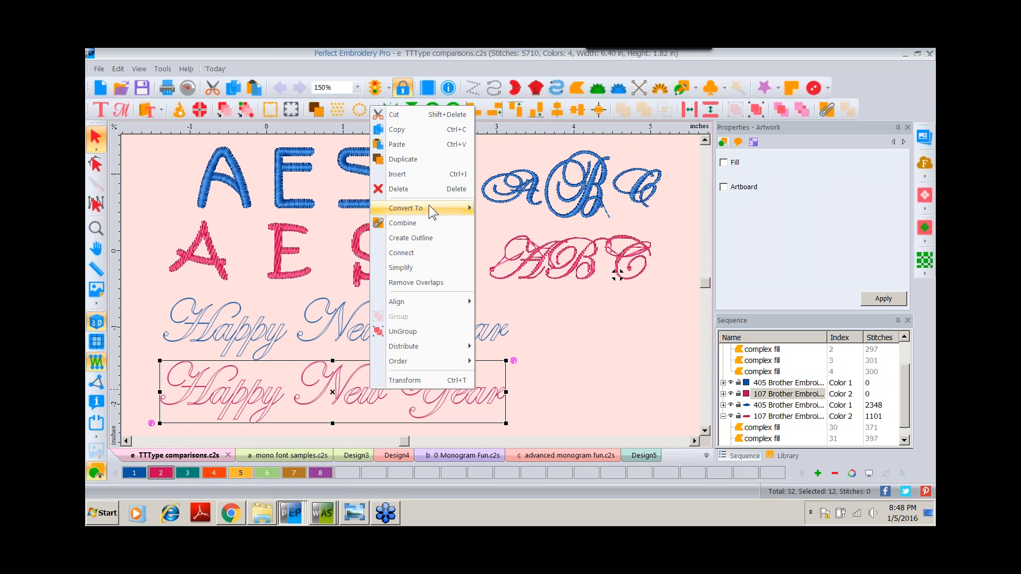
pyautogui.moveTo(429, 207)
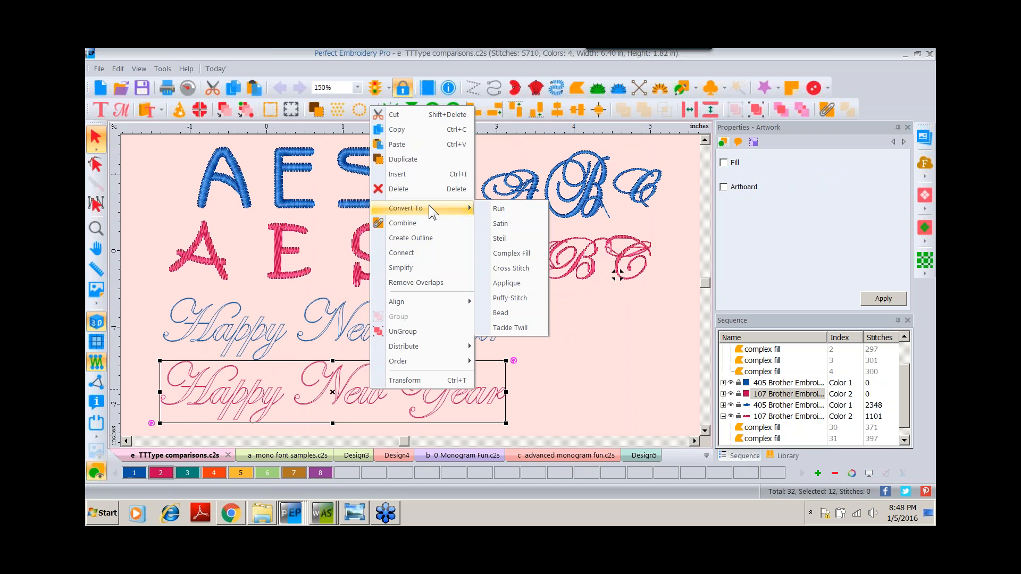
pyautogui.click(511, 225)
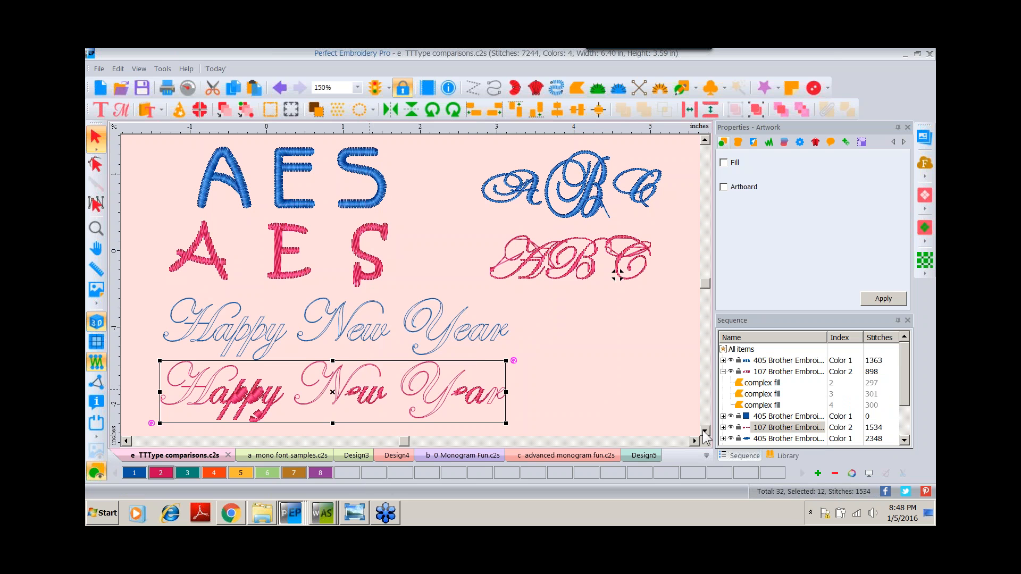
# Convert the red "Happy New Year" lettering to Complex Fill
pyautogui.click(704, 432)
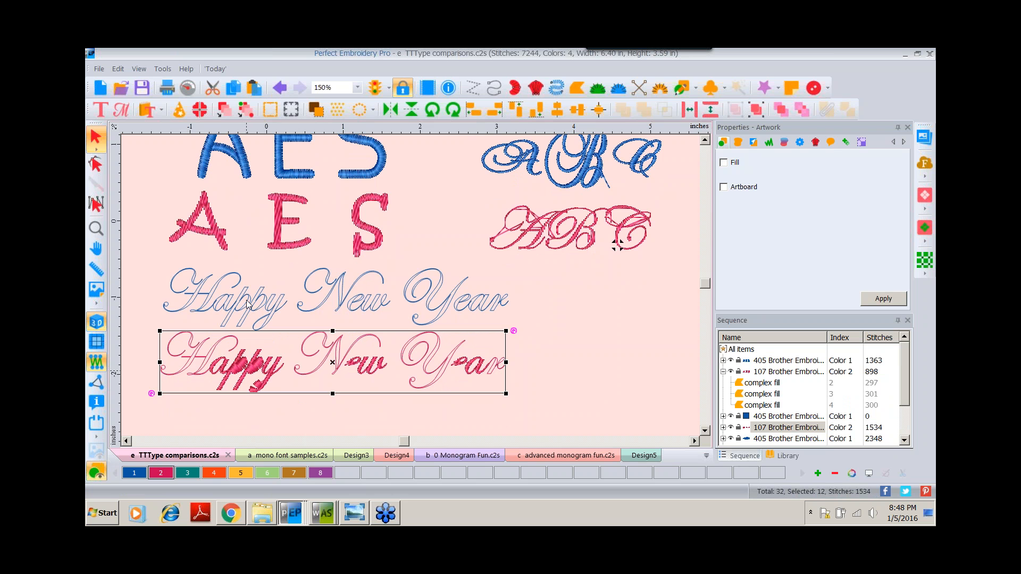
pyautogui.rightClick(264, 363)
pyautogui.moveTo(325, 209)
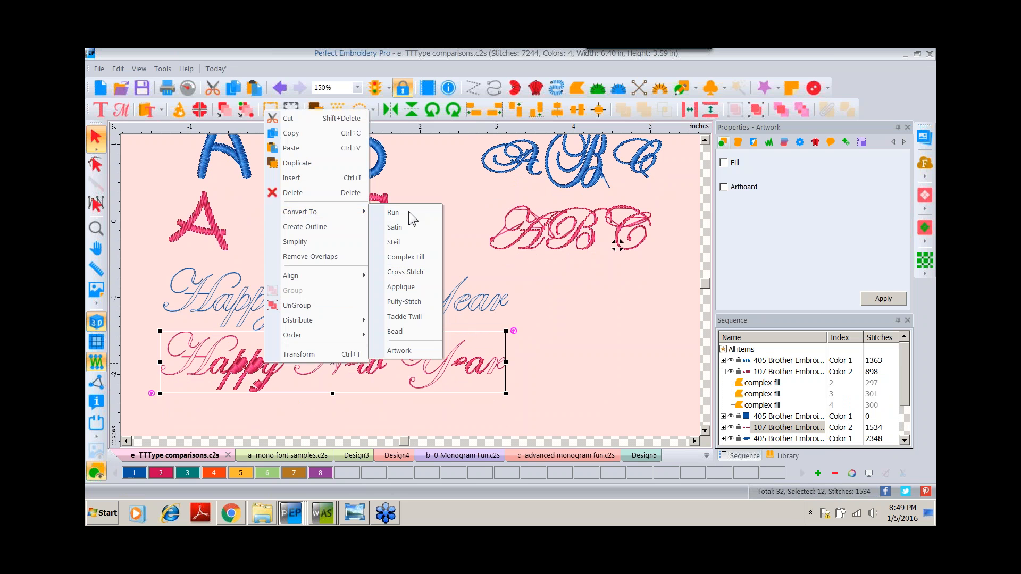
pyautogui.click(416, 257)
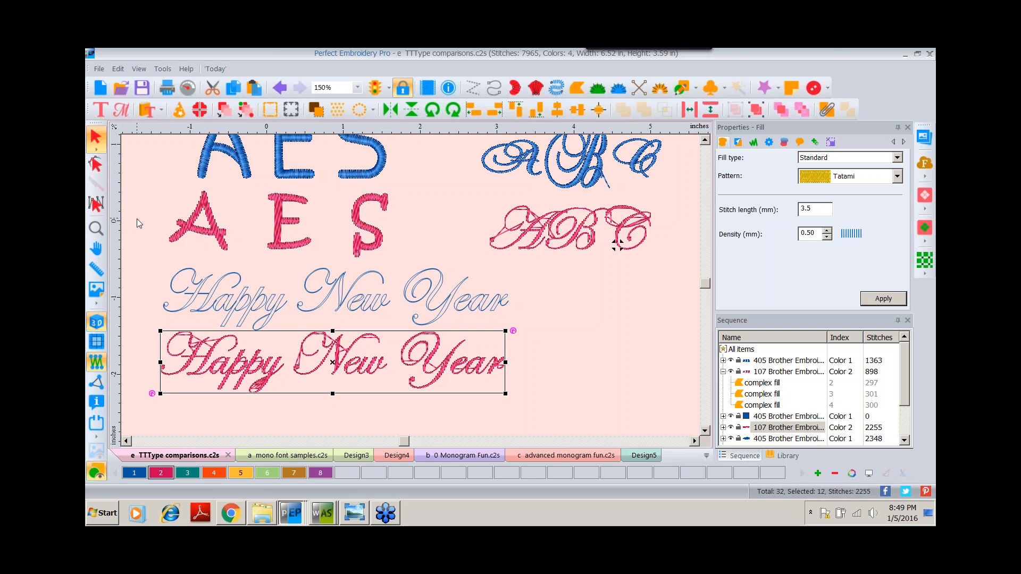
pyautogui.click(95, 228)
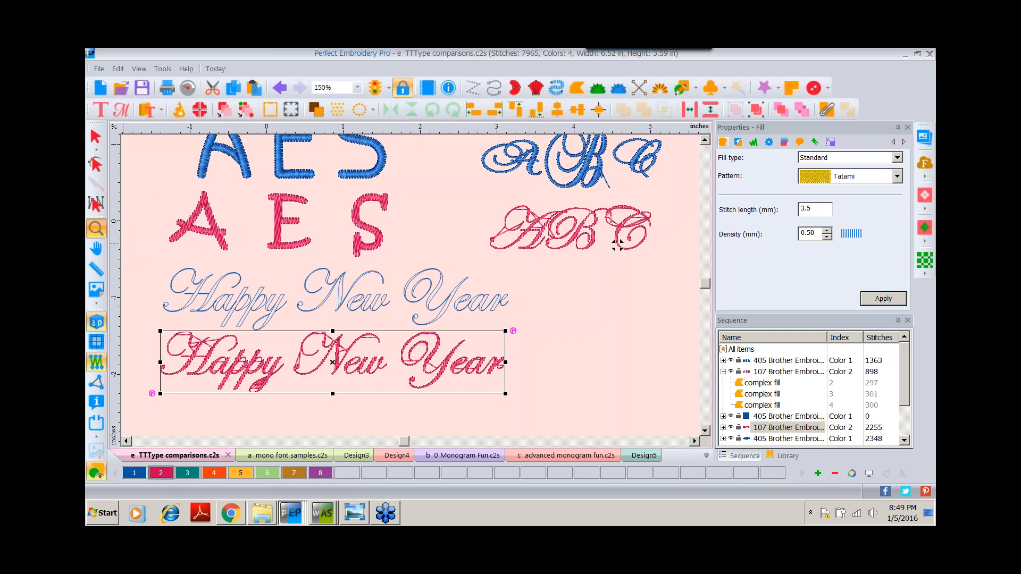
pyautogui.scroll(1, 590, 295)
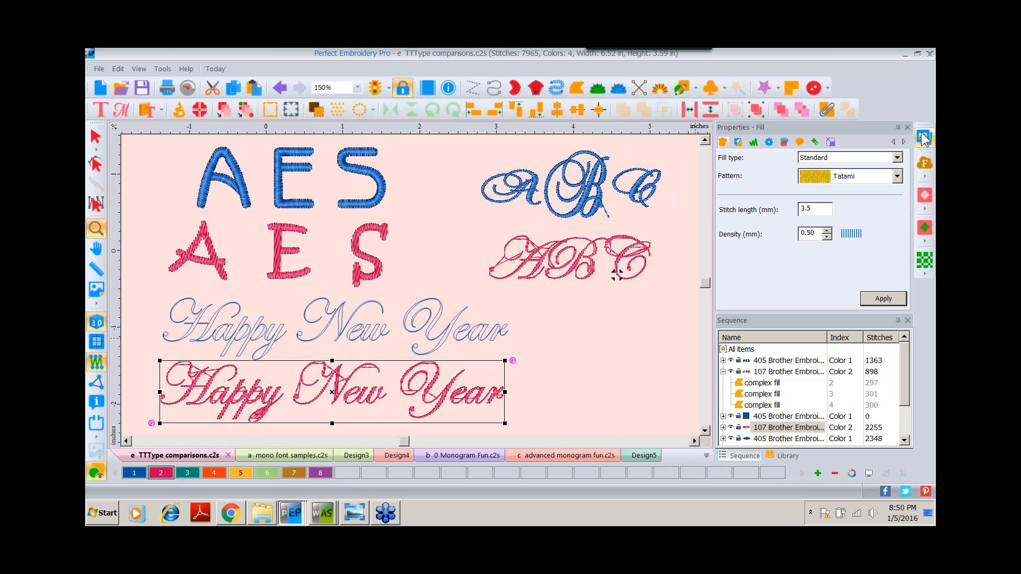
pyautogui.click(925, 62)
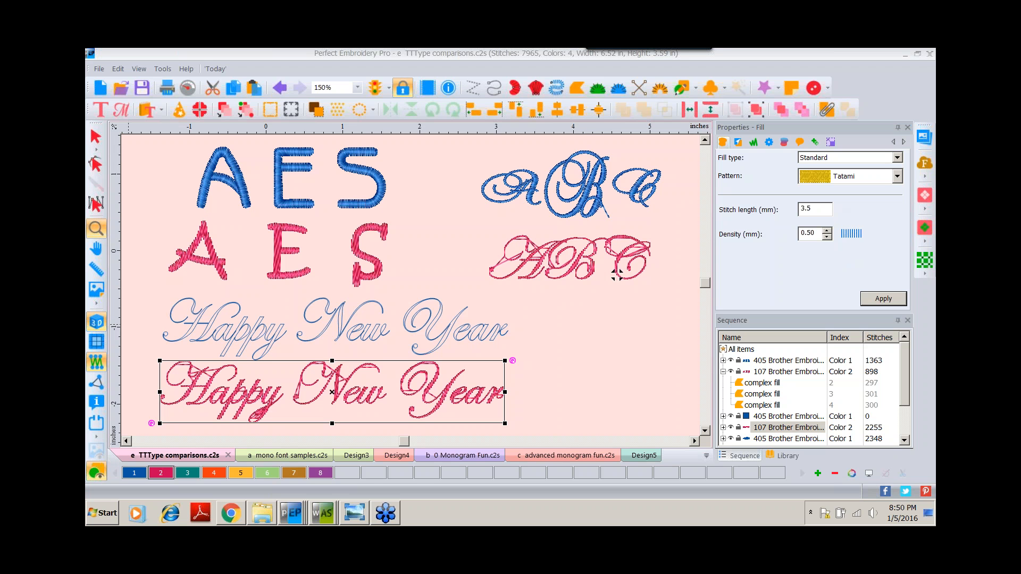
# Create a new design and start Bubble Text with the Pennsylvania shape from the States category
pyautogui.click(101, 89)
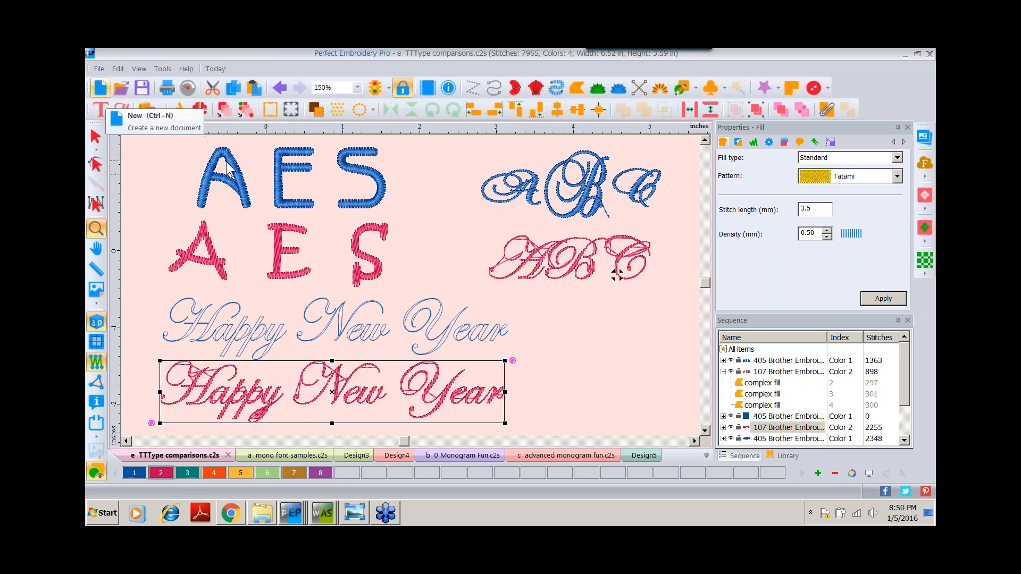
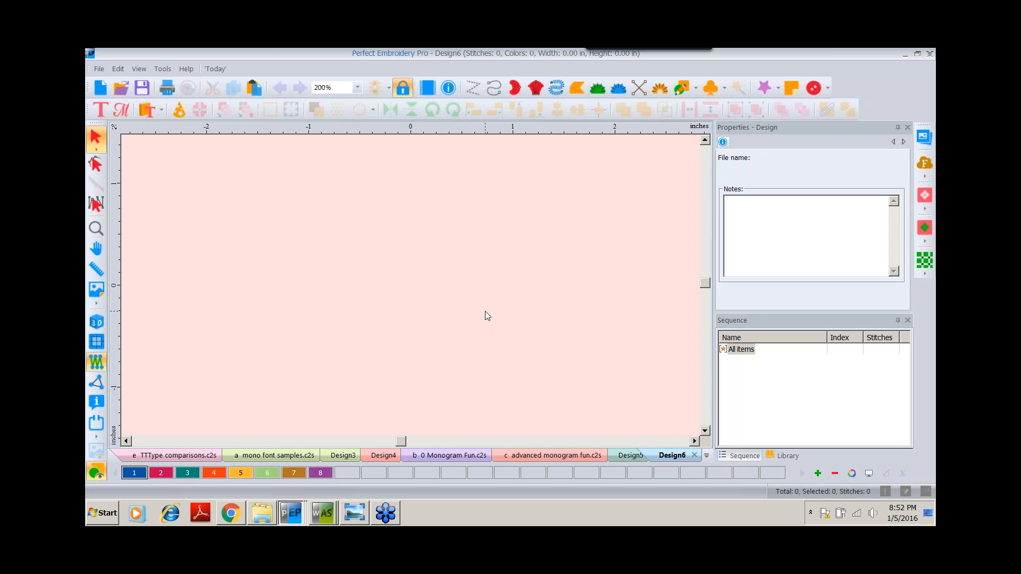
pyautogui.click(925, 164)
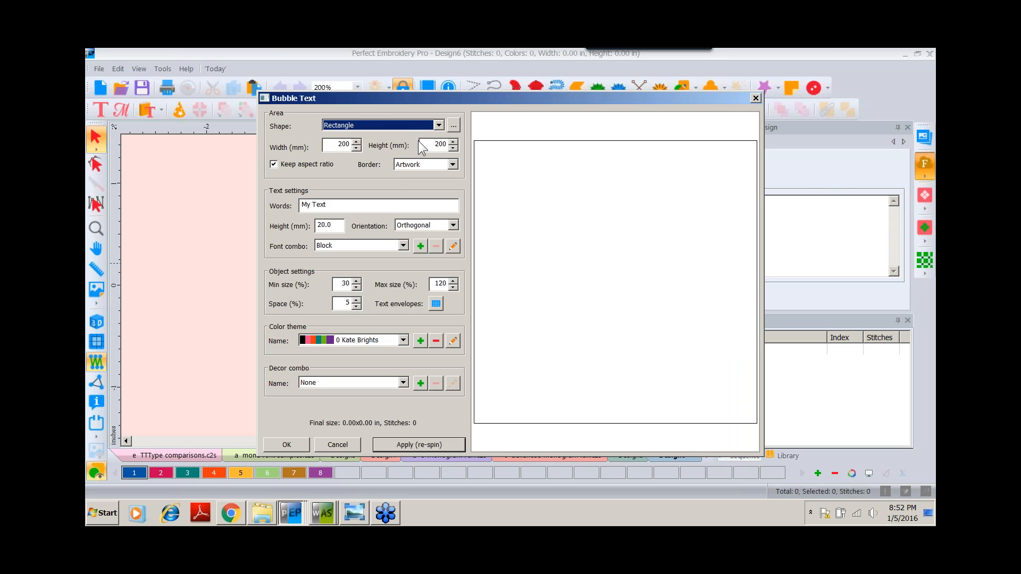
pyautogui.click(454, 126)
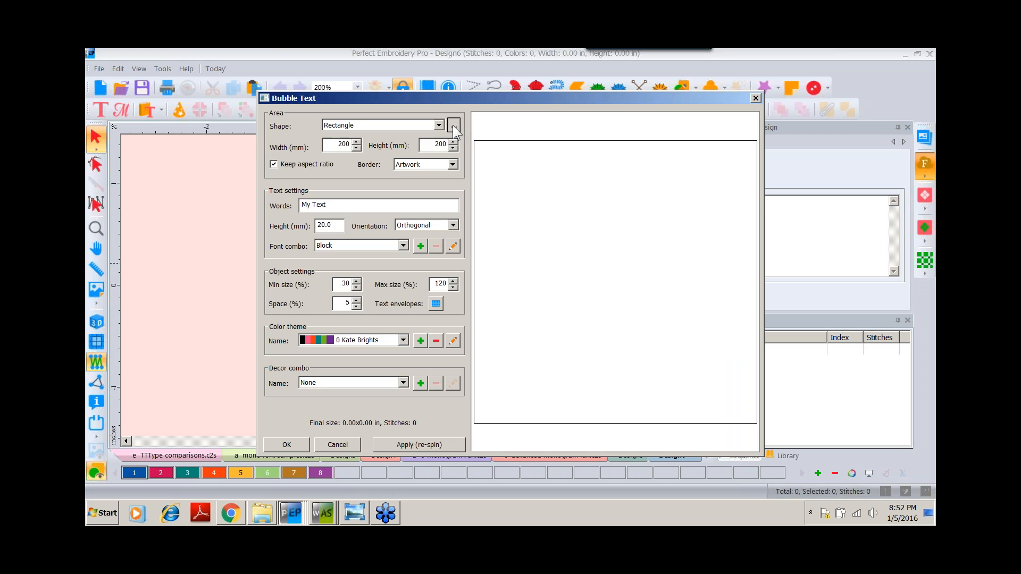
pyautogui.click(308, 201)
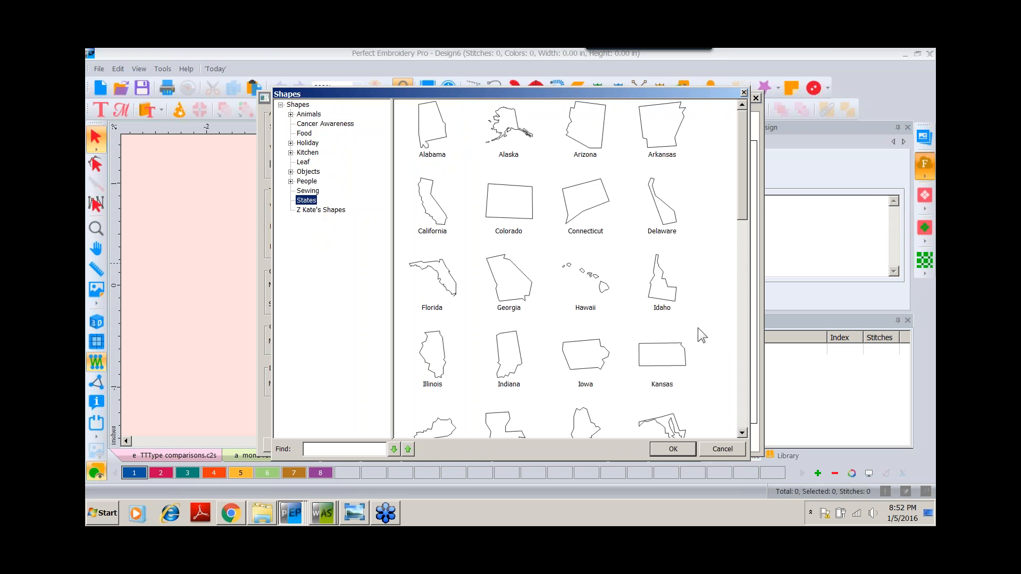
pyautogui.moveTo(739, 154); pyautogui.dragTo(756, 315)
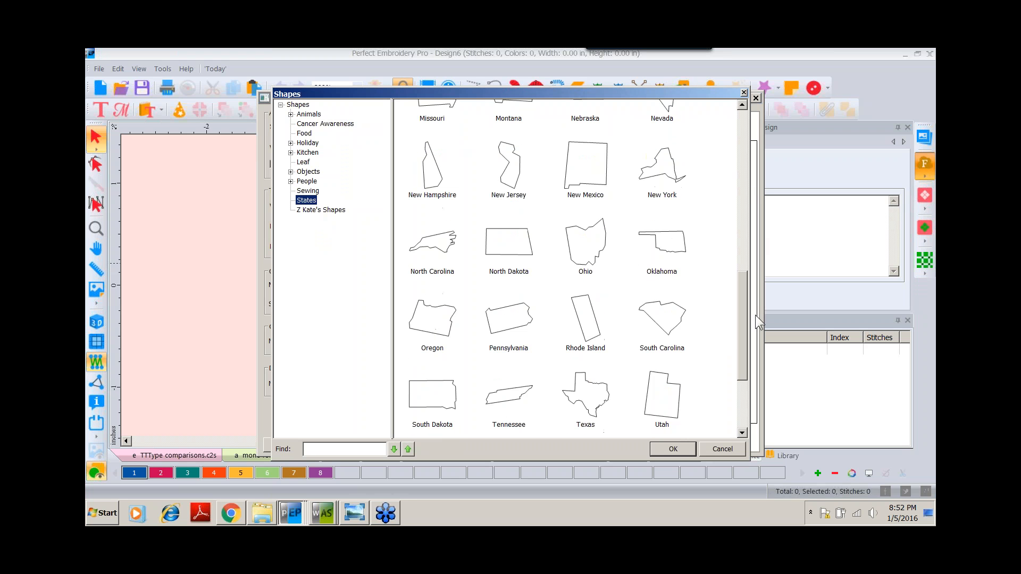
pyautogui.doubleClick(505, 318)
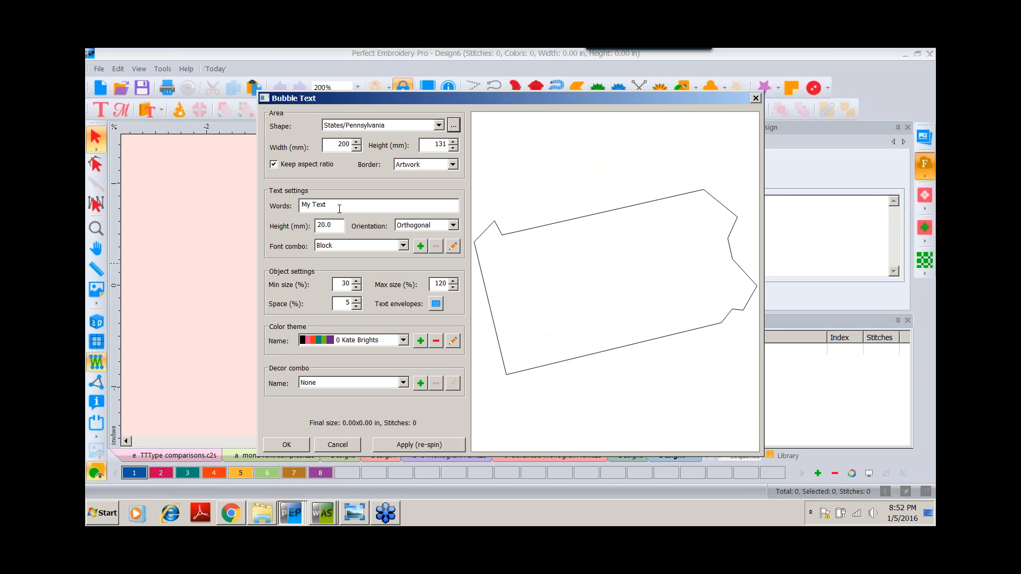
# Fill the Pennsylvania bubble text with the words "Home Heart", give it a Run border, and generate it into the design
pyautogui.moveTo(332, 205); pyautogui.dragTo(257, 209)
pyautogui.write('H')
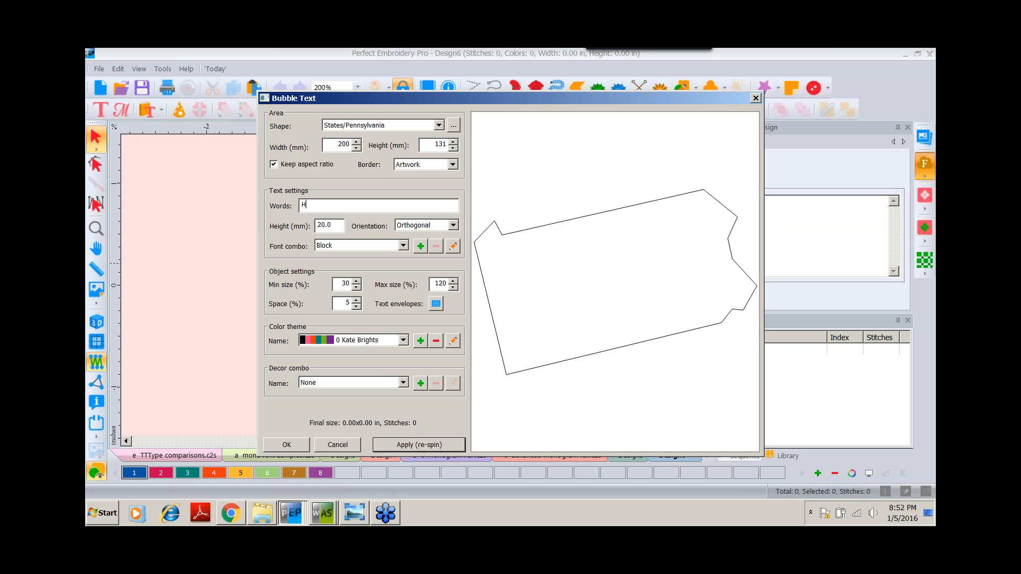
pyautogui.write('ome Heart')
pyautogui.click(451, 164)
pyautogui.click(402, 182)
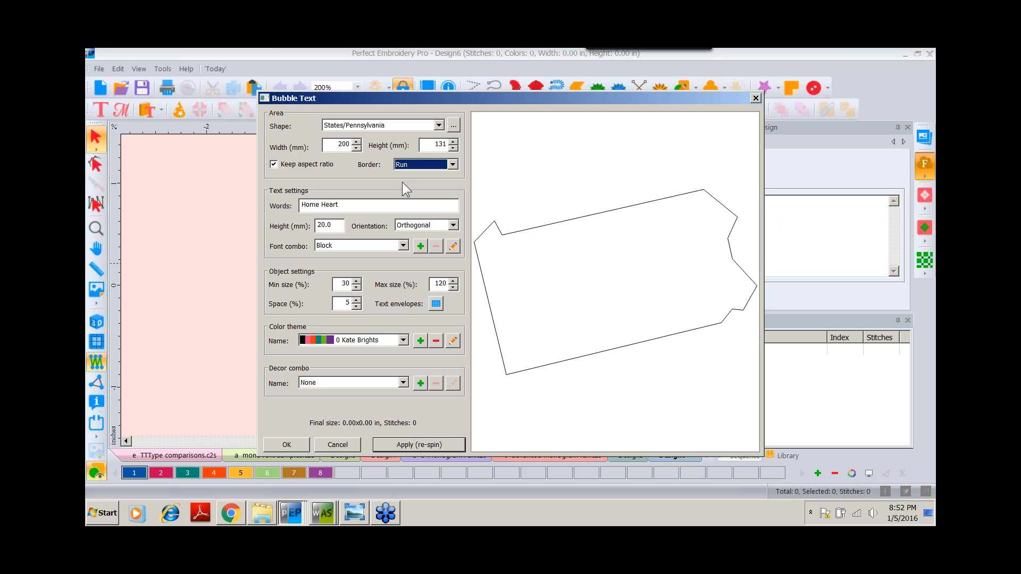
pyautogui.click(396, 445)
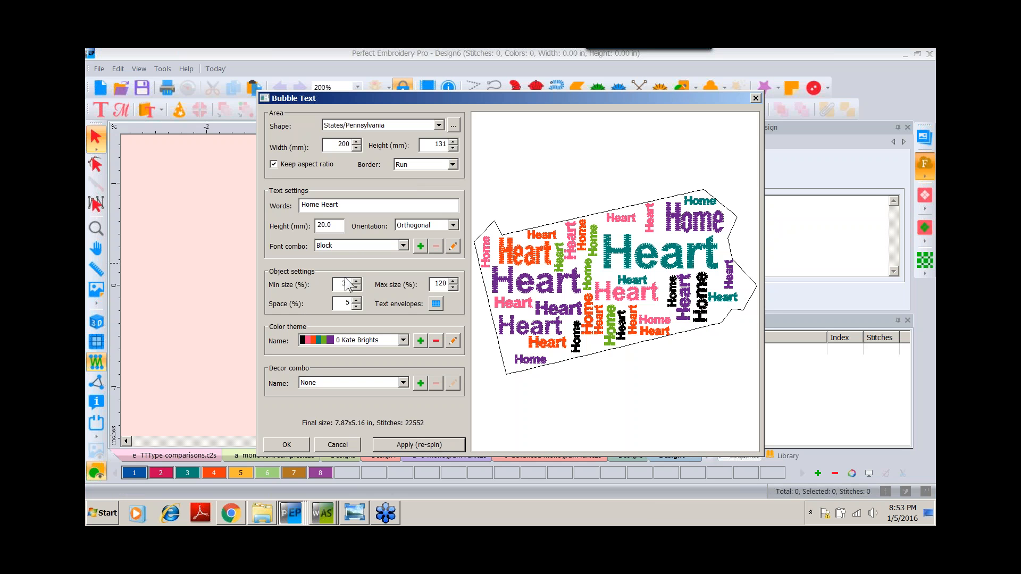
pyautogui.click(287, 445)
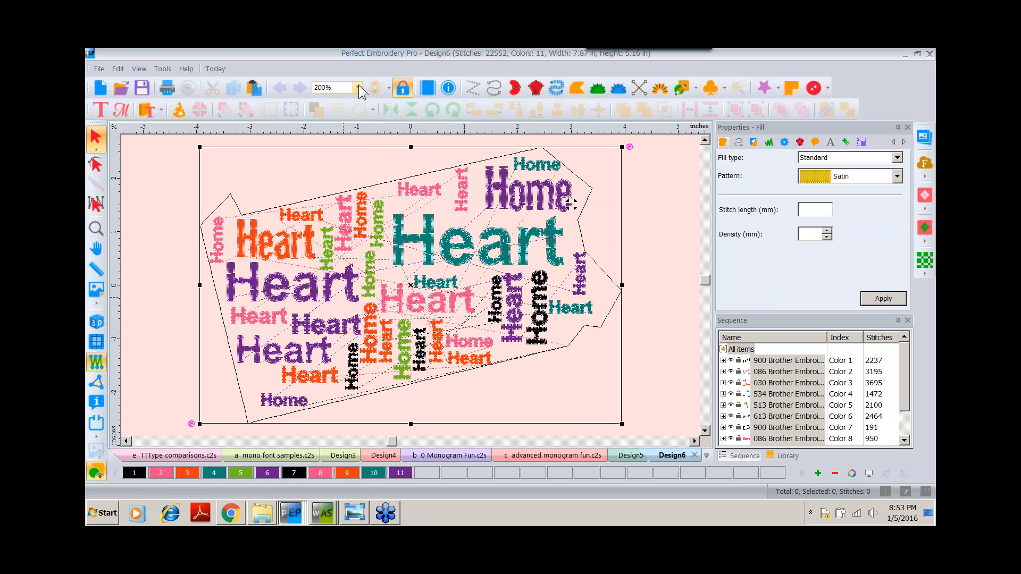
# Show the bubble text design at 100% in the 3D stitch view with nothing selected
pyautogui.click(359, 86)
pyautogui.click(340, 181)
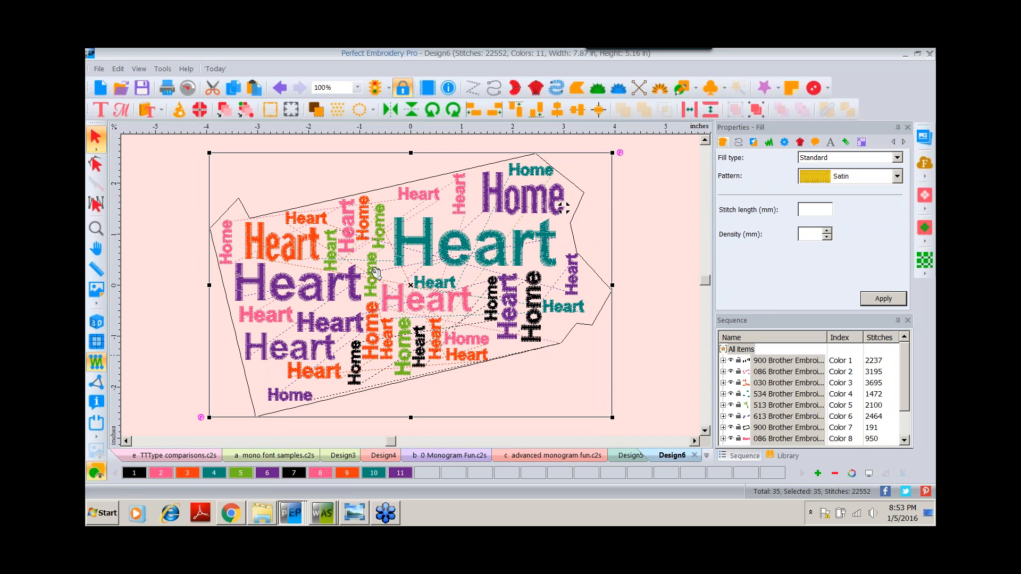
pyautogui.click(98, 325)
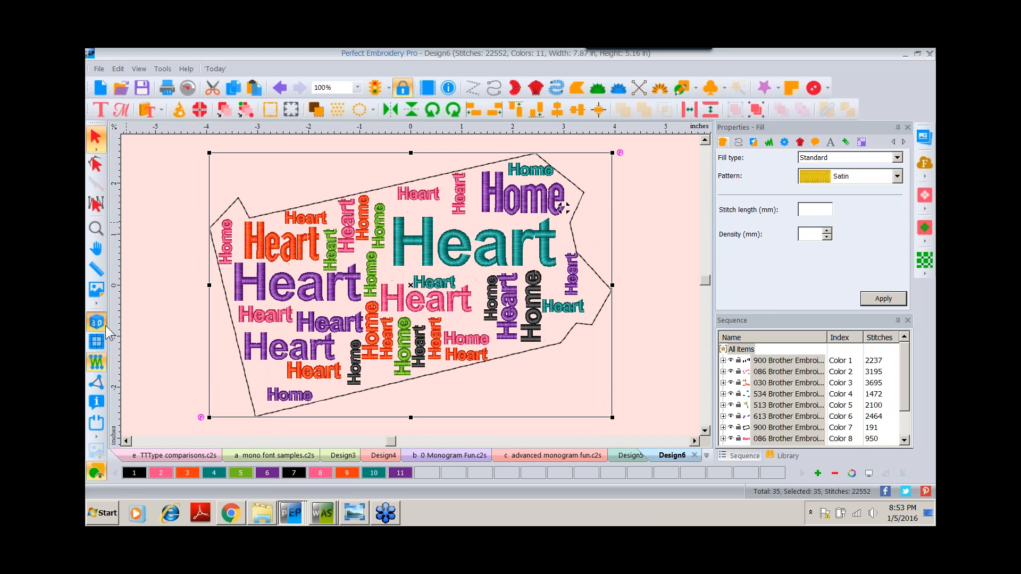
pyautogui.click(650, 220)
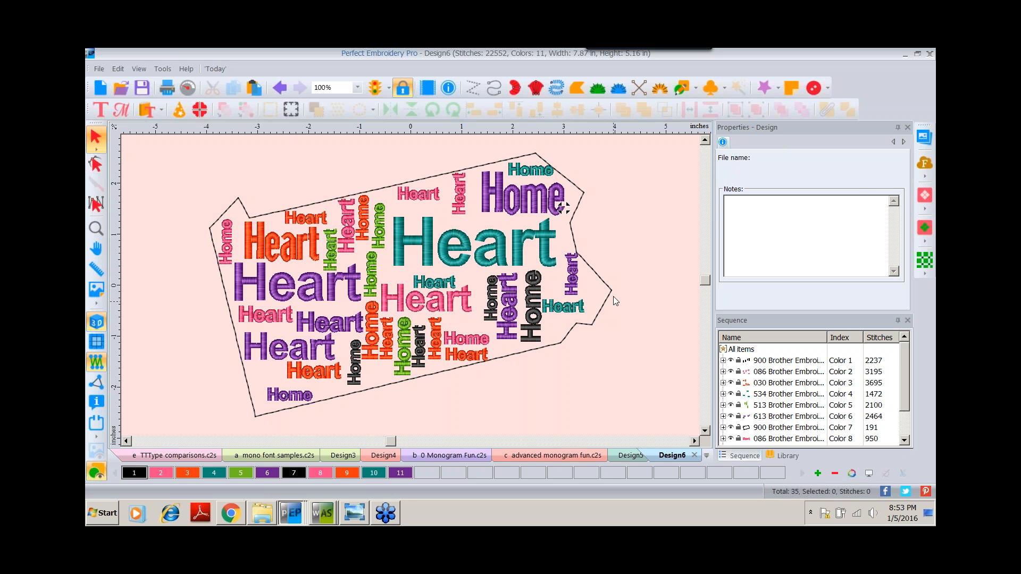
# Ungroup the entire Pennsylvania bubble text design so its outline and words are separate objects
pyautogui.hotkey('ctrl', 'a')
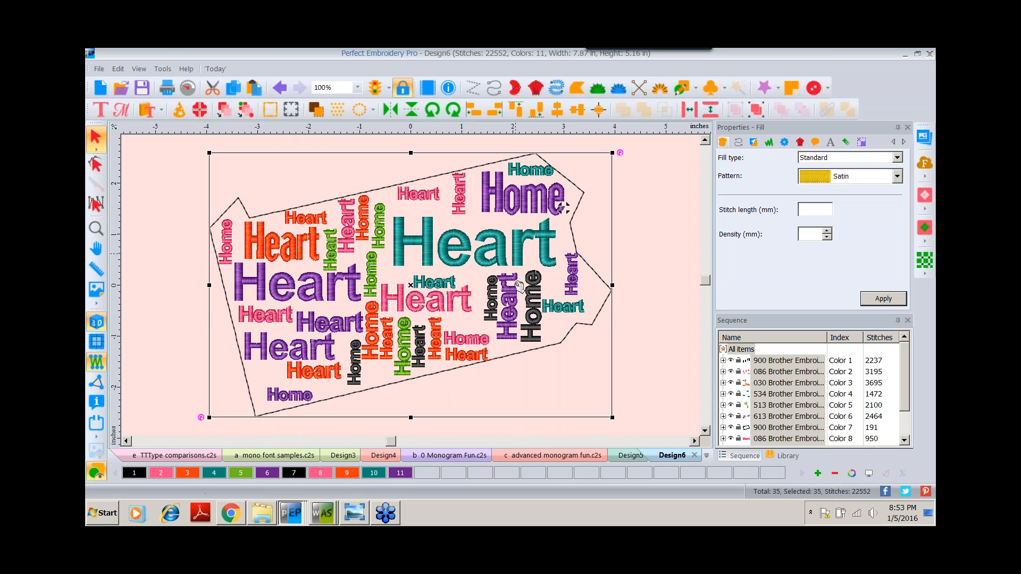
pyautogui.click(757, 110)
pyautogui.click(639, 213)
# Convert the Pennsylvania outline to Applique and resequence the design by color
pyautogui.click(584, 201)
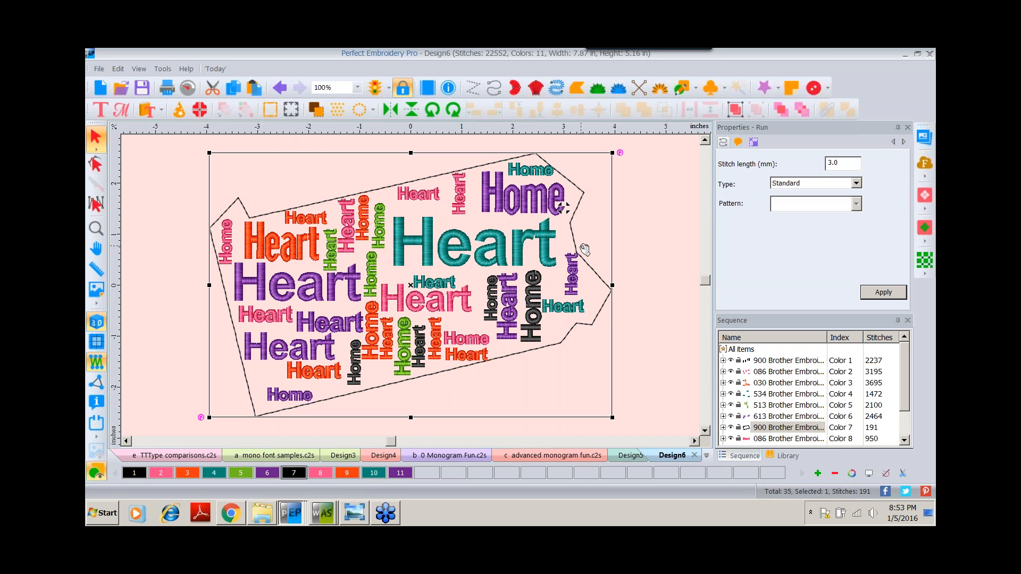
pyautogui.rightClick(578, 200)
pyautogui.moveTo(608, 303)
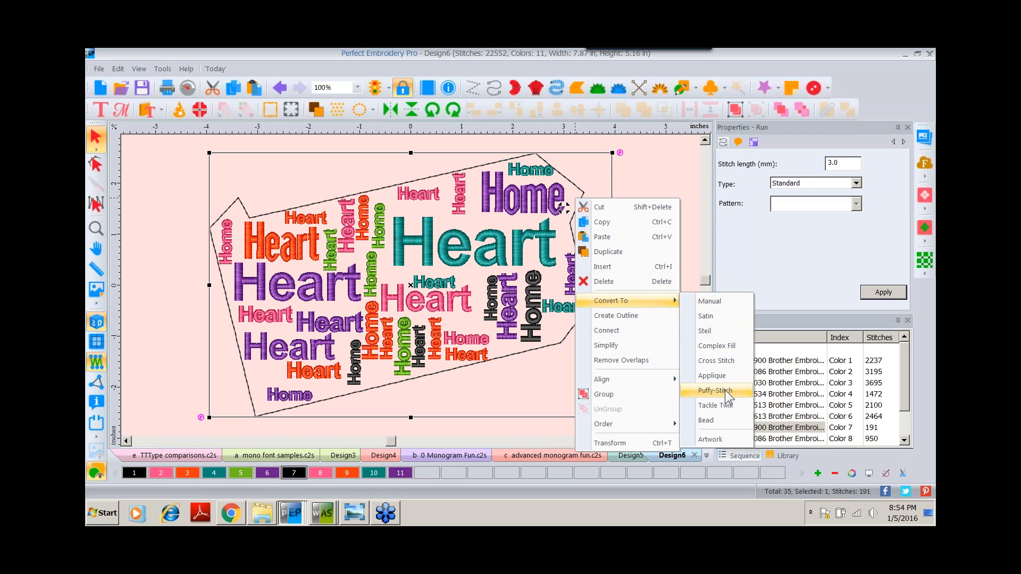
pyautogui.click(731, 376)
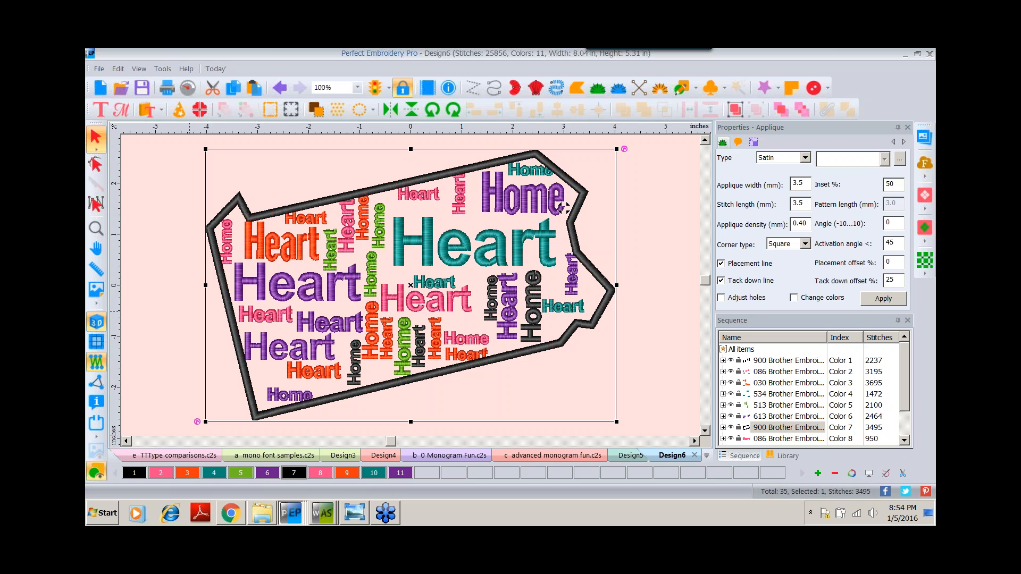
pyautogui.click(118, 69)
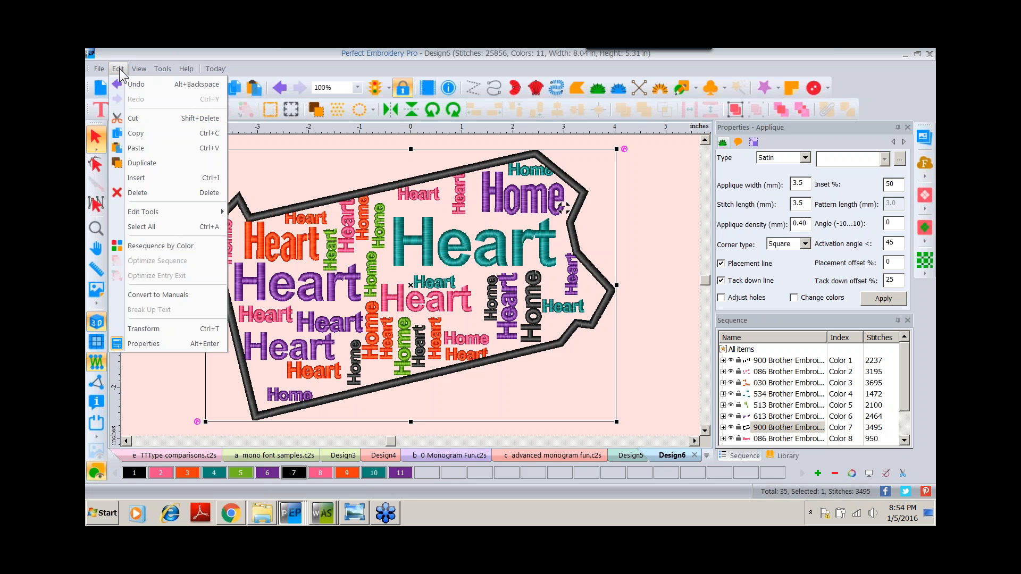
pyautogui.click(154, 247)
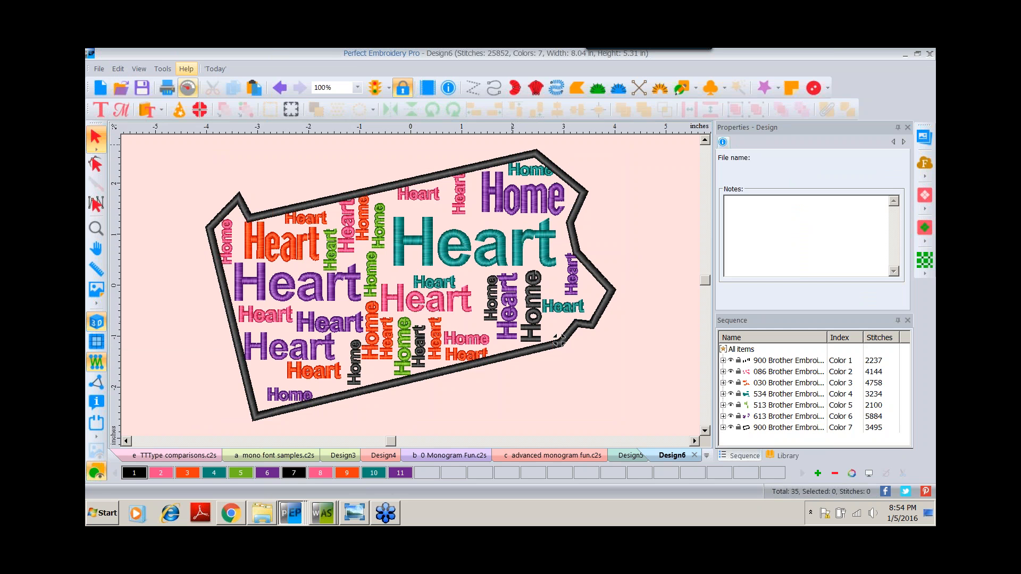
# Create another new design and insert the 8x8 in Crazy Star #5 quilt block from Wacky Blocks
pyautogui.hotkey('ctrl', 'n')
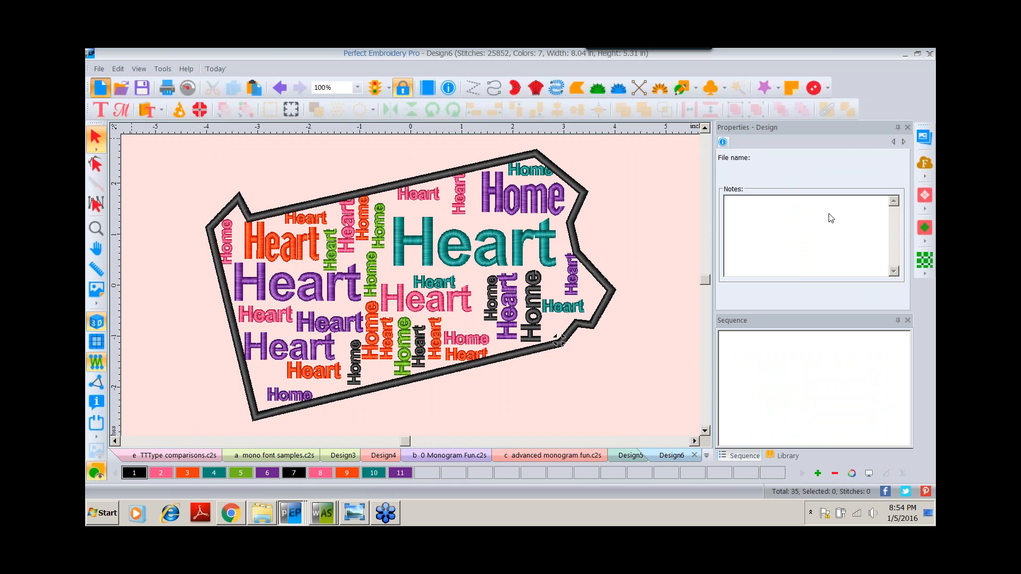
pyautogui.click(925, 197)
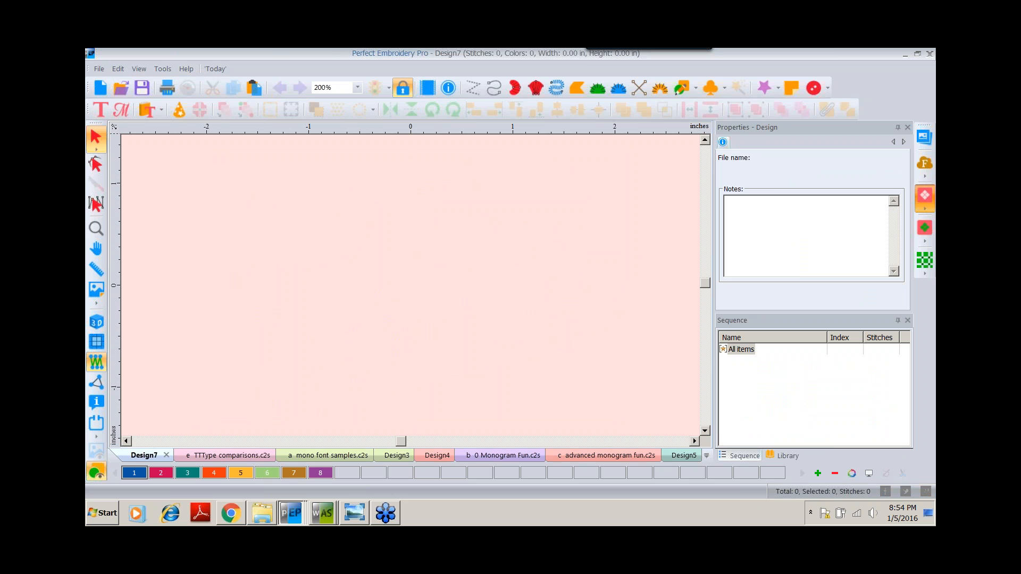
pyautogui.click(378, 276)
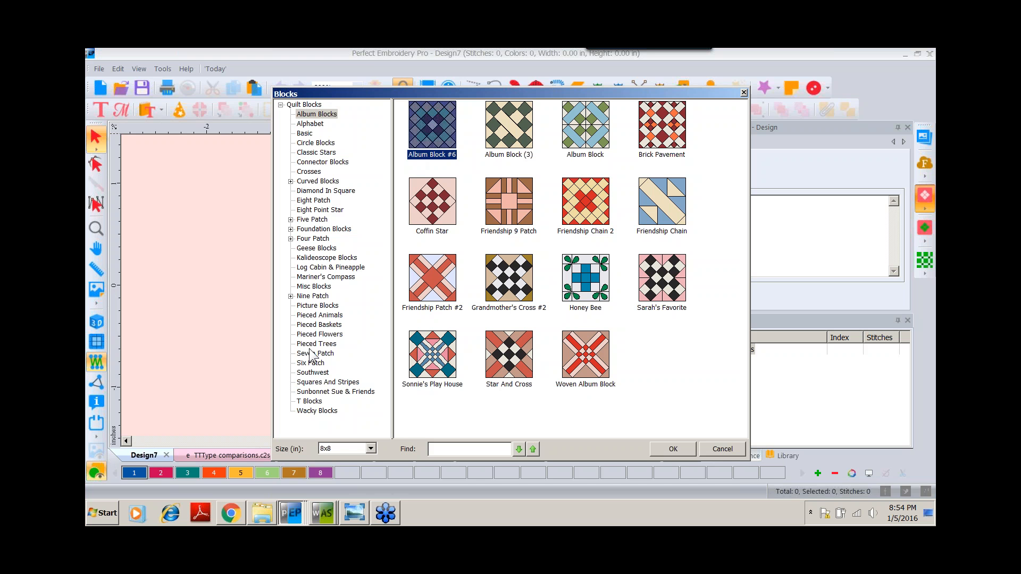
pyautogui.click(317, 412)
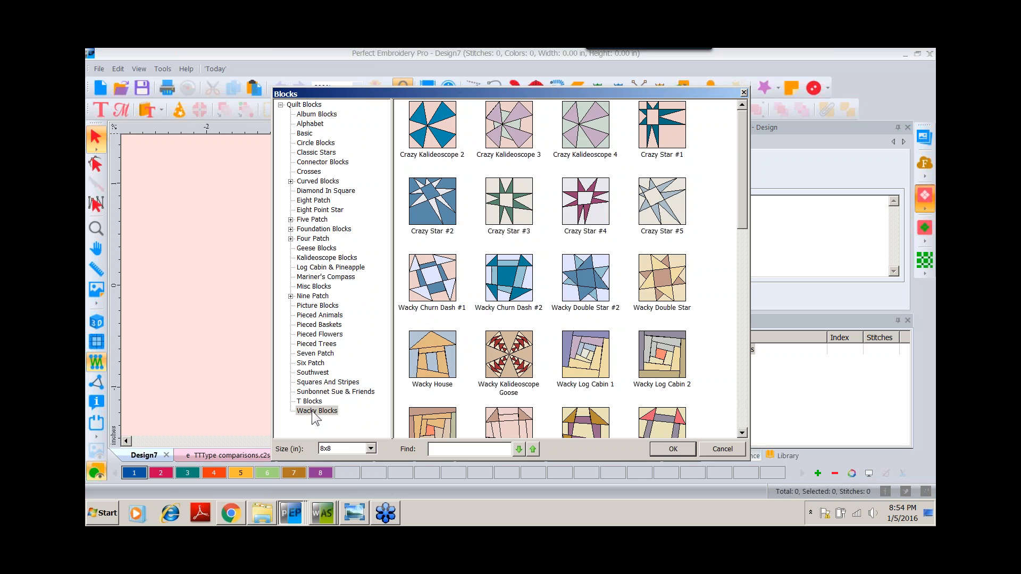
pyautogui.doubleClick(667, 207)
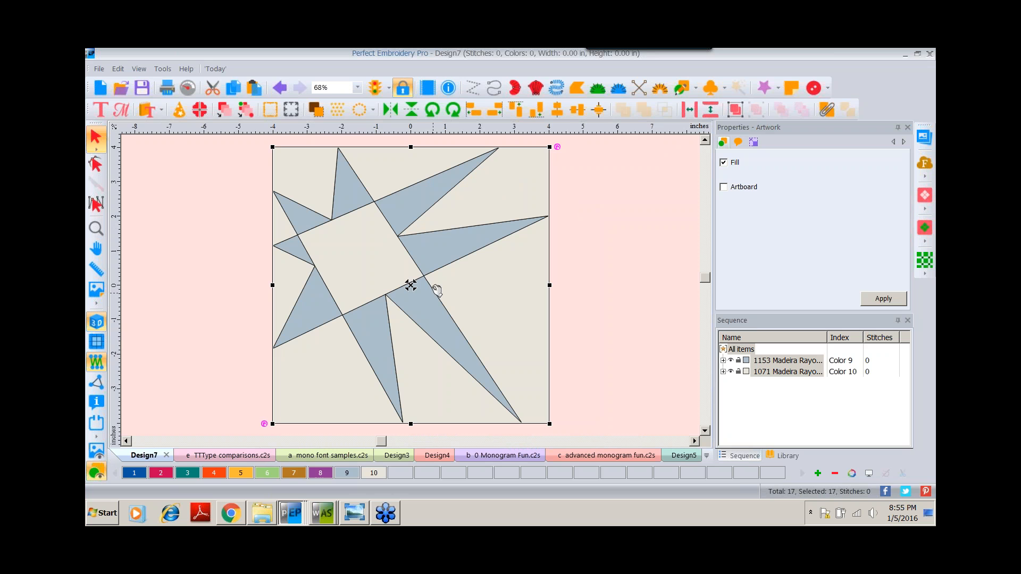
# Convert all pieces of the star quilt block to Complex Fill and display the stitches in 3D
pyautogui.rightClick(398, 232)
pyautogui.click(398, 231)
pyautogui.rightClick(398, 231)
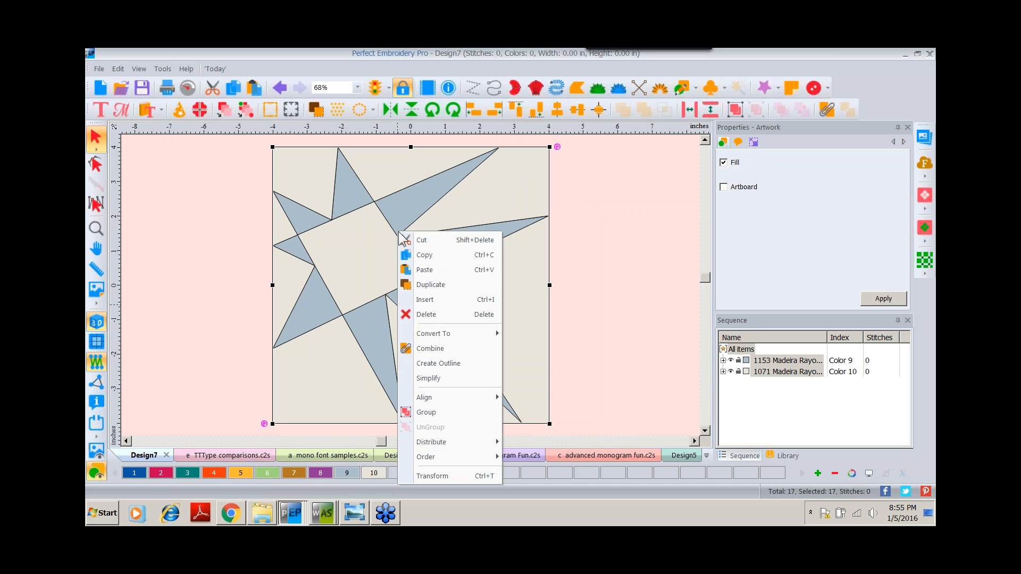
pyautogui.moveTo(441, 333)
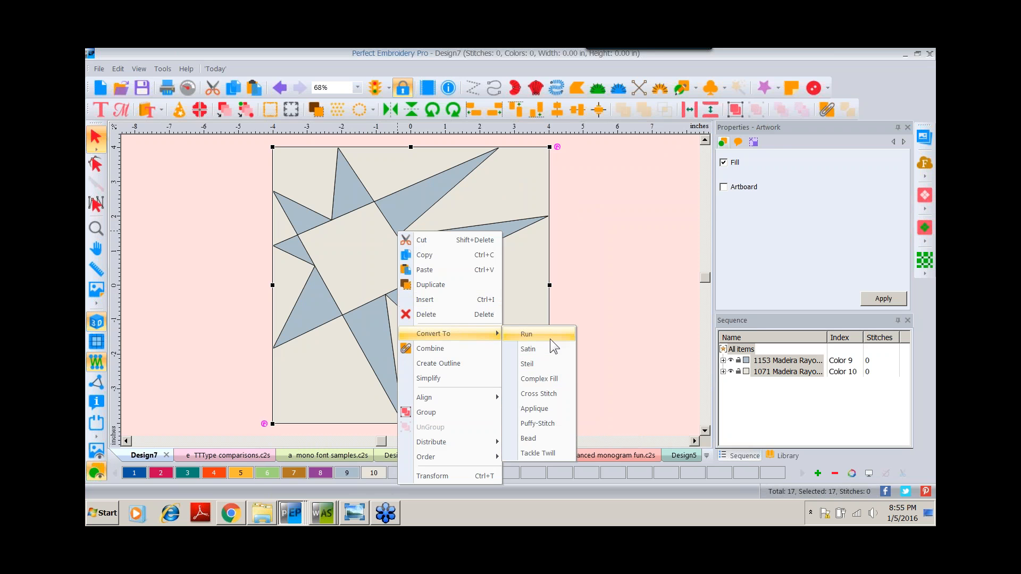
pyautogui.click(544, 380)
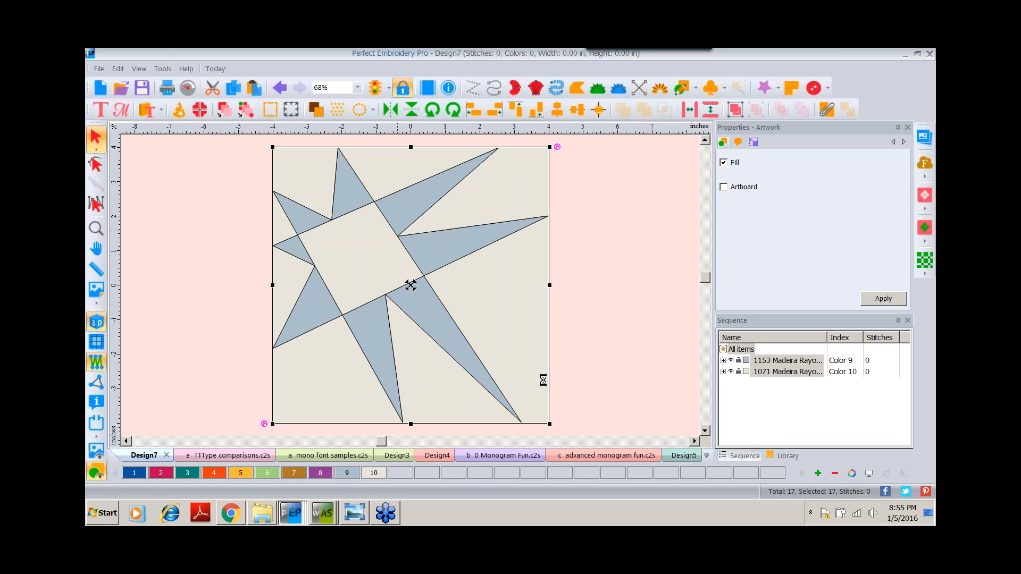
pyautogui.click(101, 333)
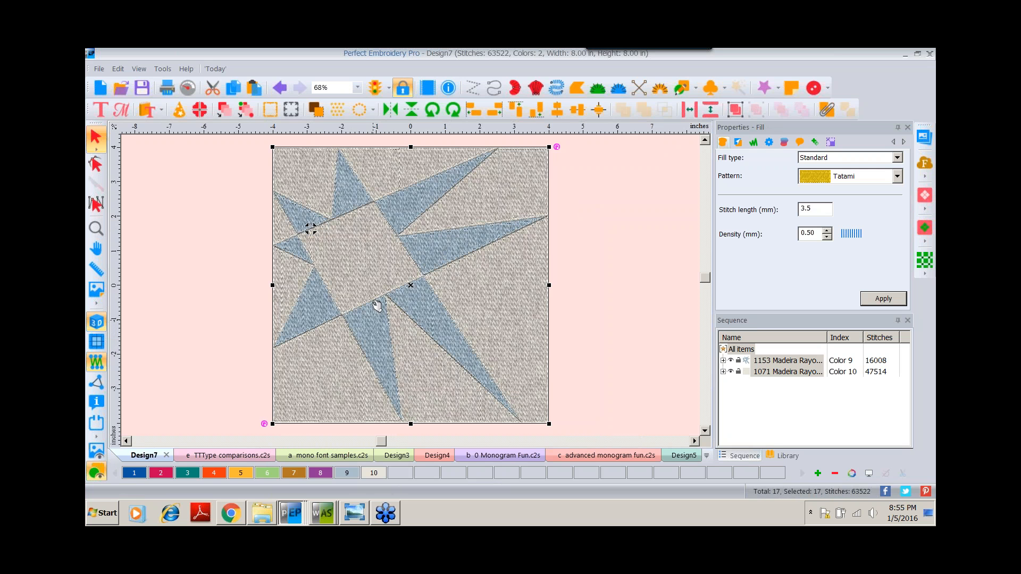
# Pull the tilted centre square out of the star block and delete it
pyautogui.click(616, 270)
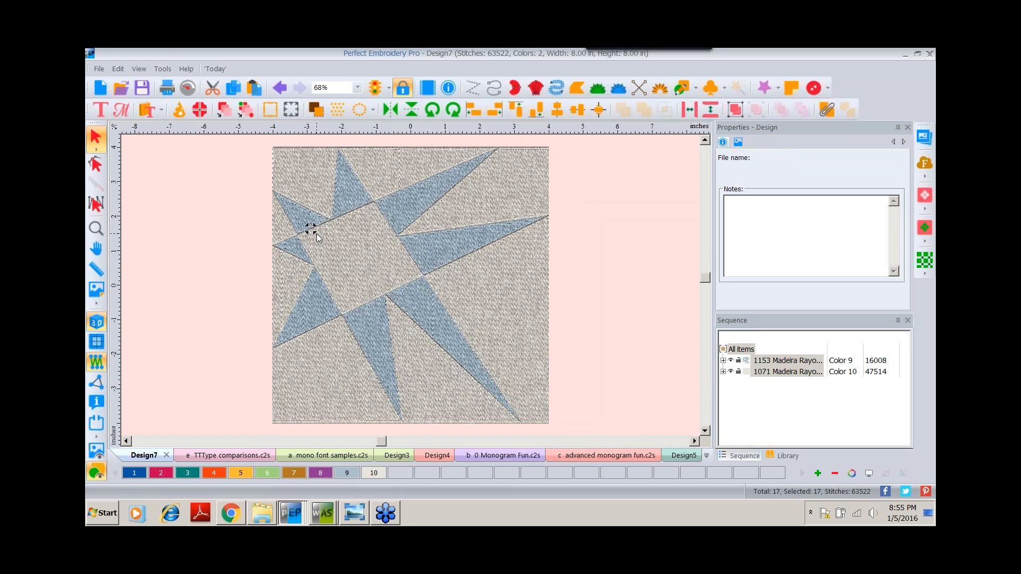
pyautogui.moveTo(317, 234); pyautogui.dragTo(577, 242)
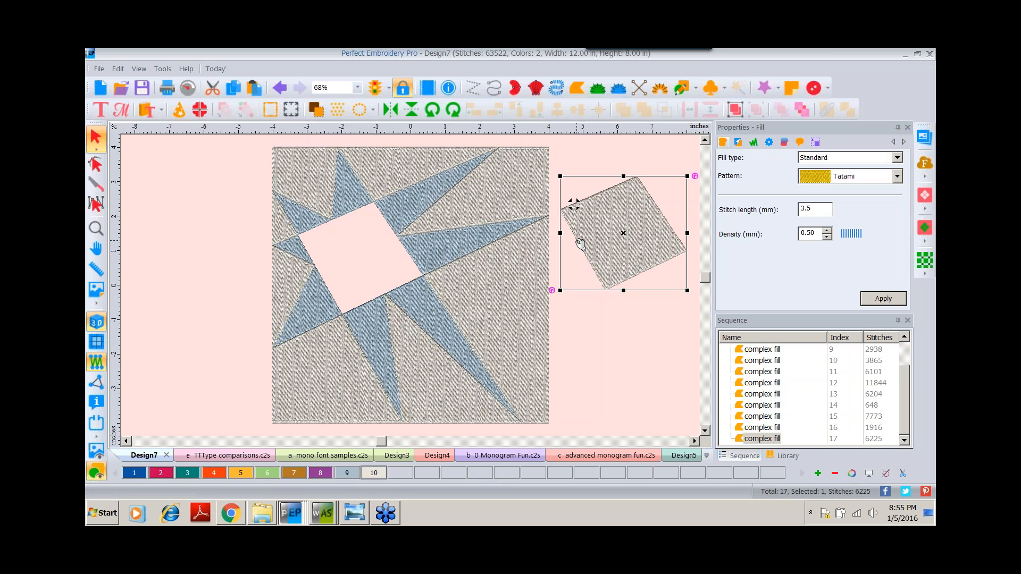
pyautogui.press('Delete')
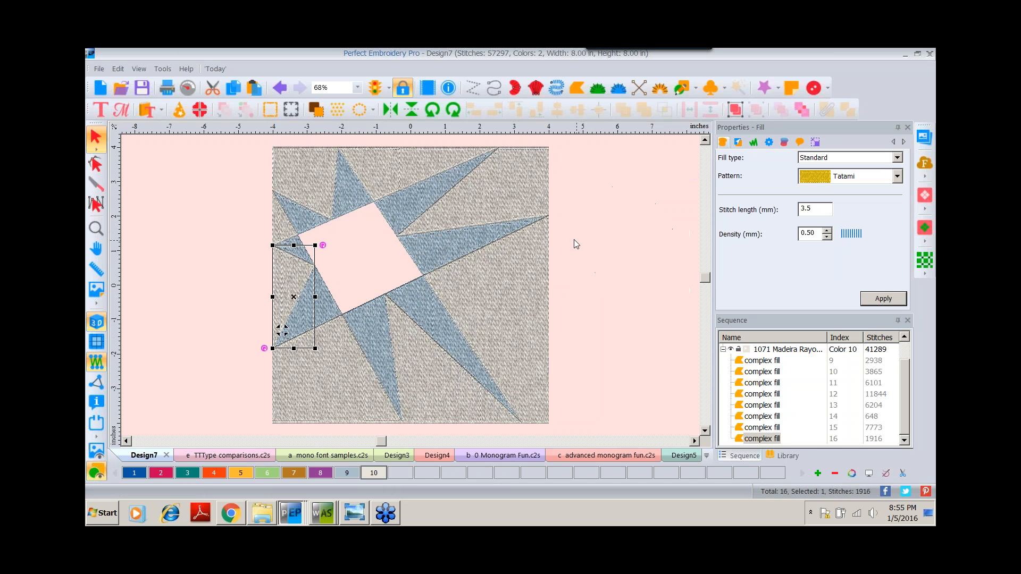
# Place an "ABC" Circle Monogram in the star block's empty centre and enlarge it to fill more of the opening
pyautogui.click(121, 109)
pyautogui.click(350, 274)
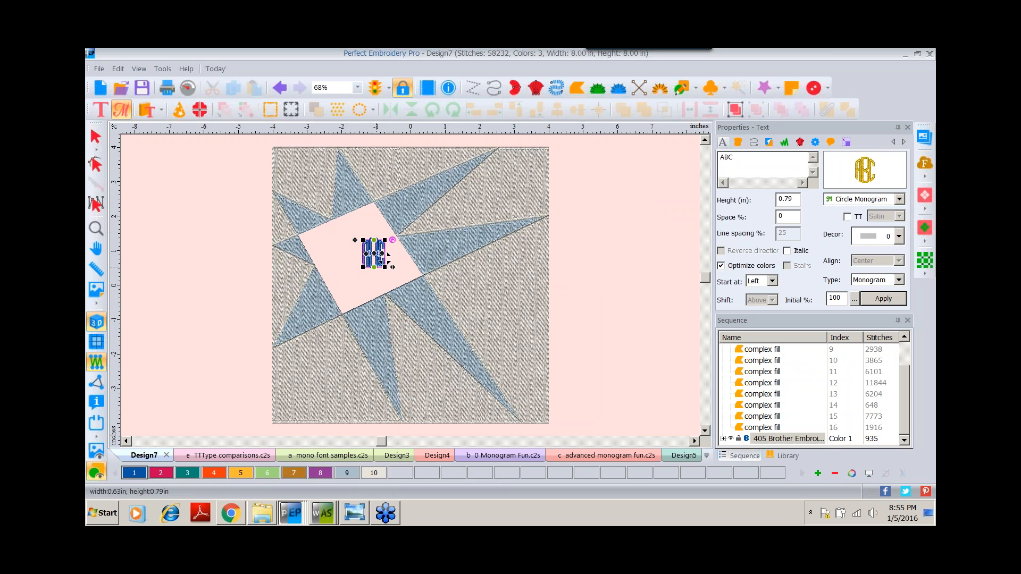
pyautogui.click(96, 138)
pyautogui.click(365, 266)
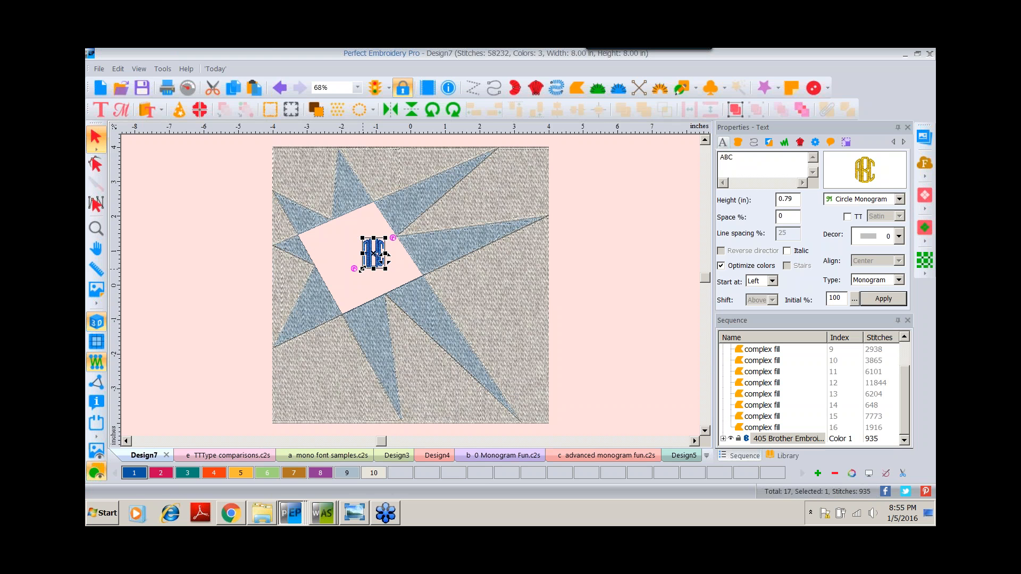
pyautogui.moveTo(362, 270); pyautogui.dragTo(343, 294)
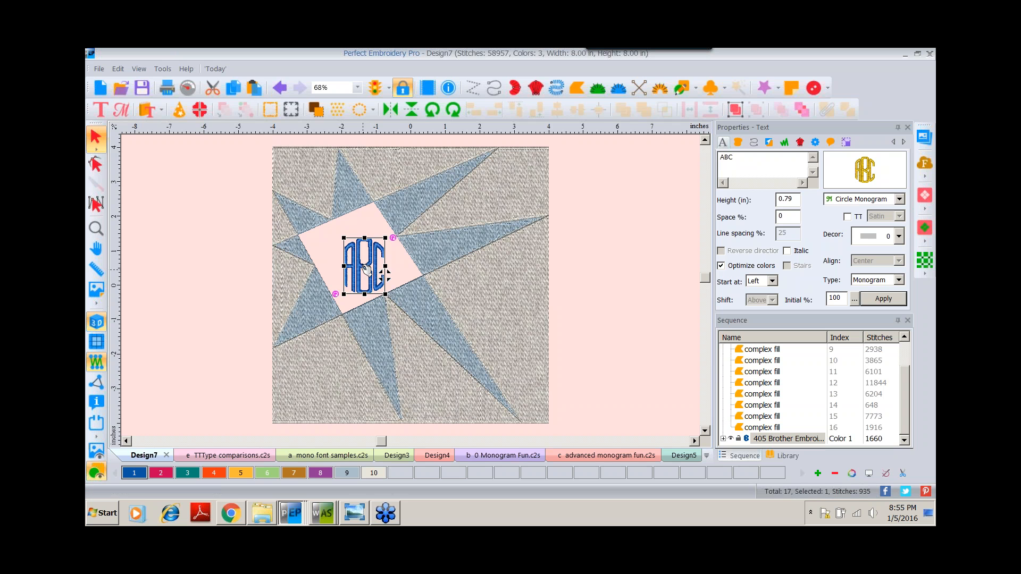
# Nudge the ABC monogram up and left within the star's opening, and apply texture motif 116 to the large lower-right background piece
pyautogui.moveTo(394, 286); pyautogui.dragTo(384, 276)
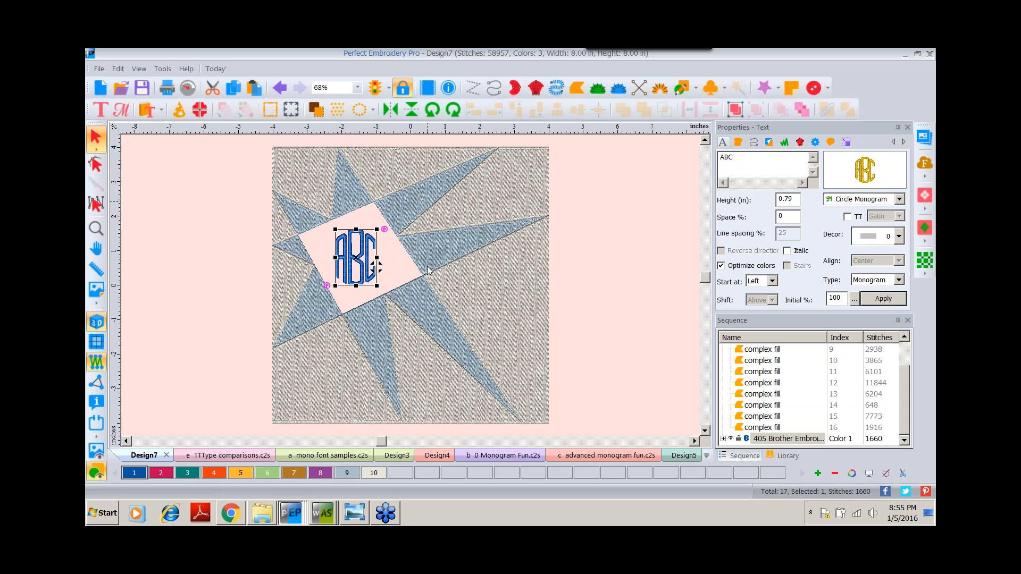
pyautogui.click(515, 334)
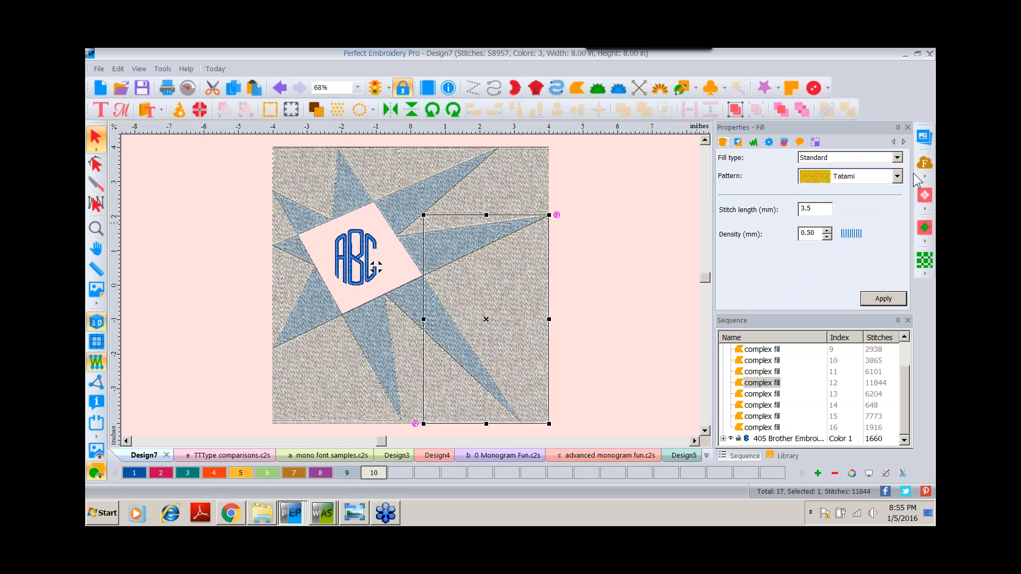
pyautogui.click(926, 210)
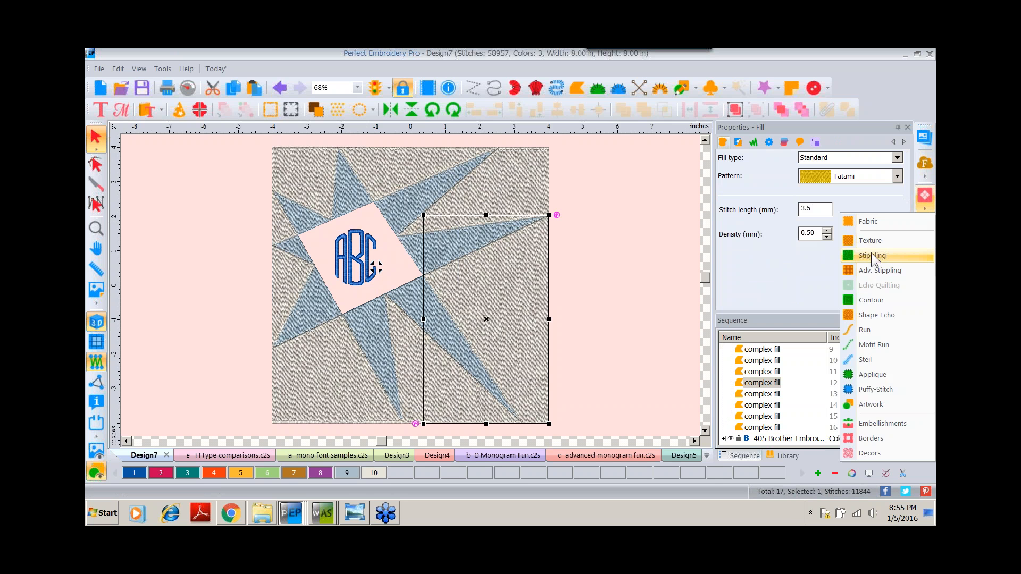
pyautogui.click(872, 241)
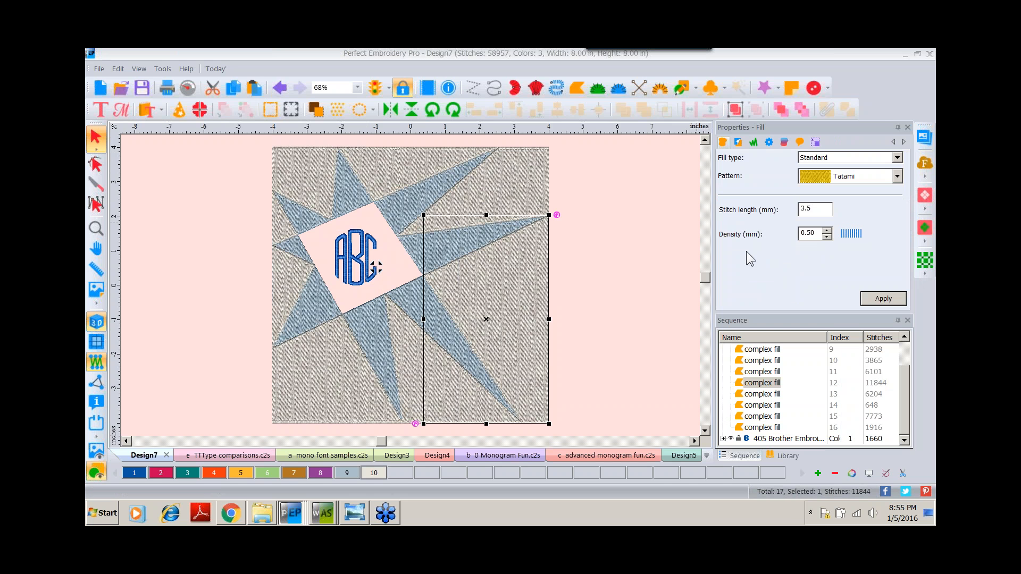
pyautogui.click(522, 302)
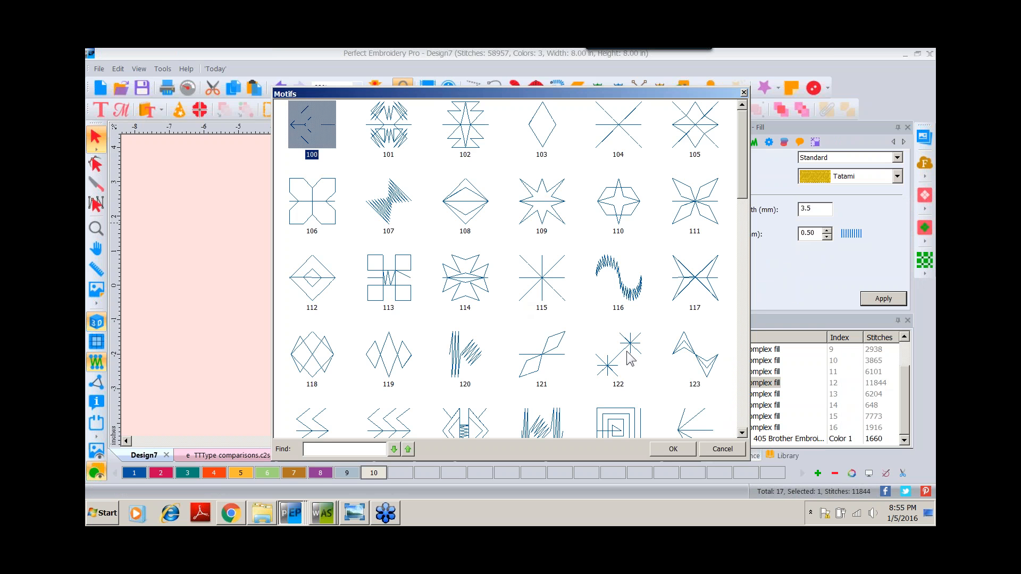
pyautogui.doubleClick(633, 299)
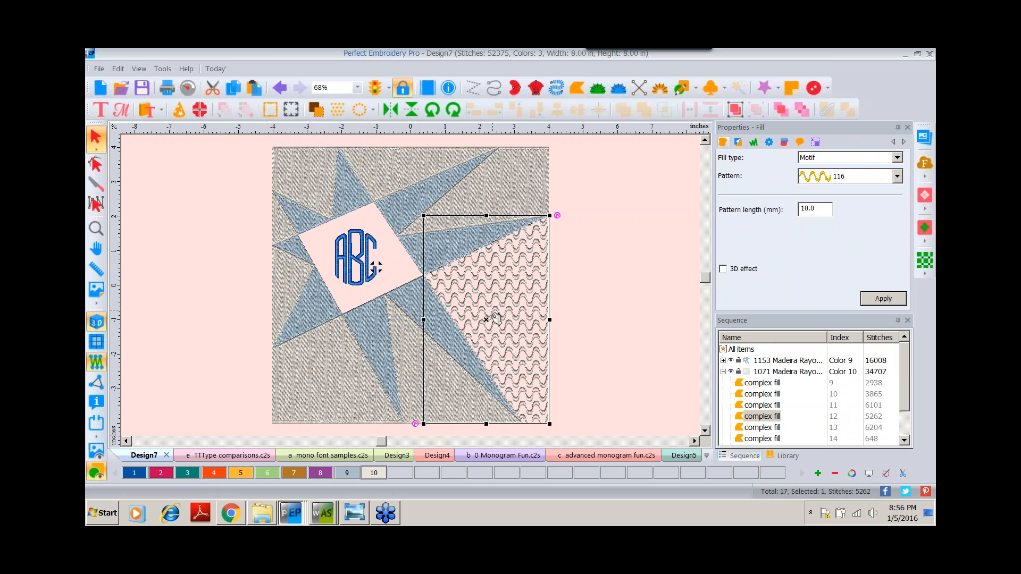
pyautogui.click(514, 171)
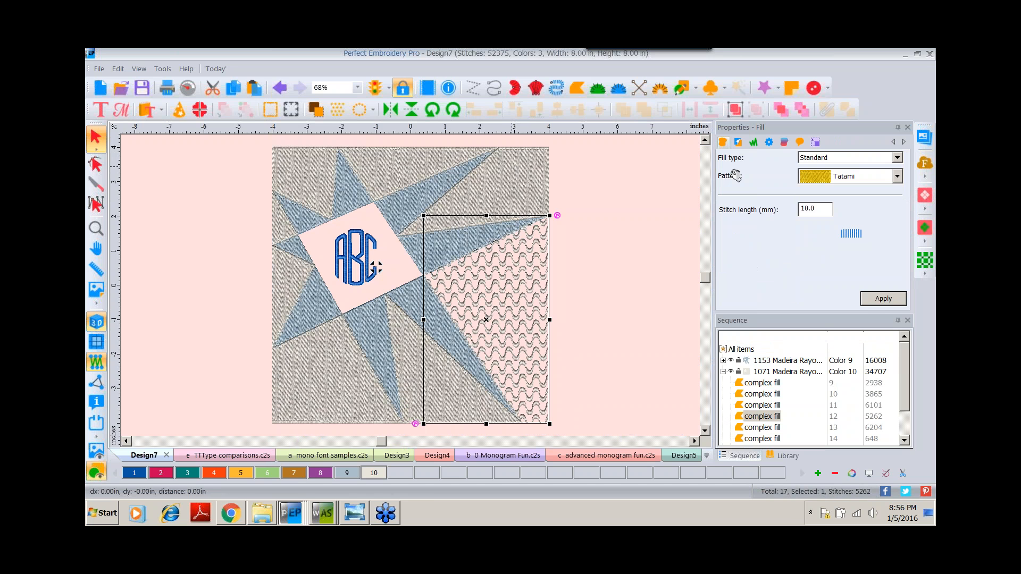
pyautogui.click(617, 258)
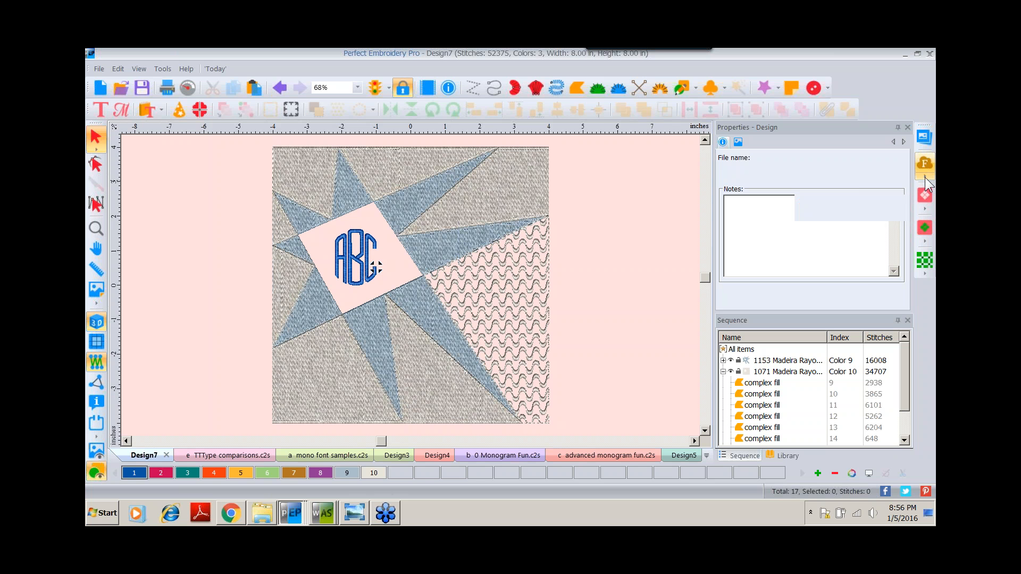
# Insert the Ink Swirl ink spot and place it over the background piece in the star block's upper-right corner
pyautogui.click(925, 192)
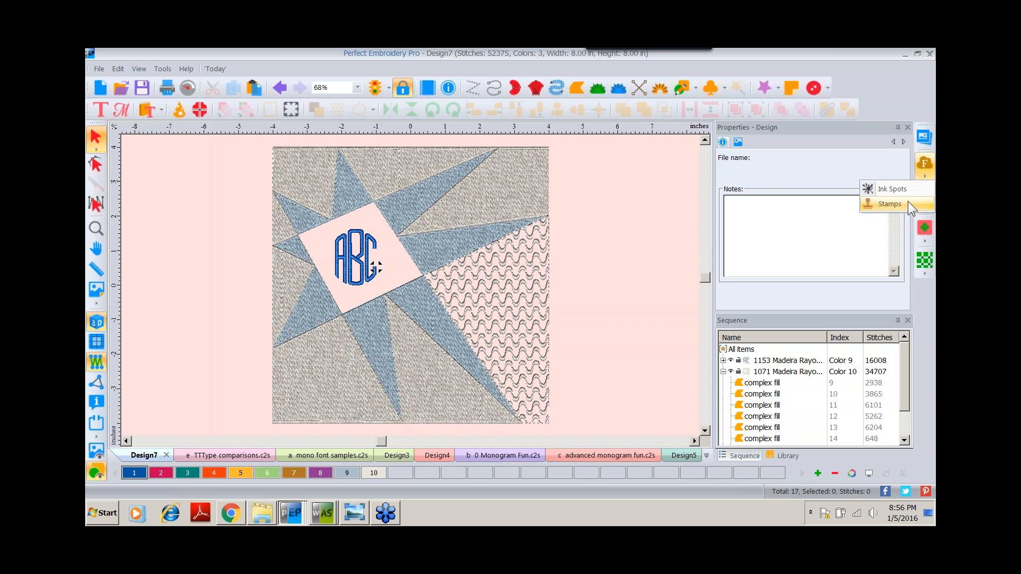
pyautogui.click(896, 190)
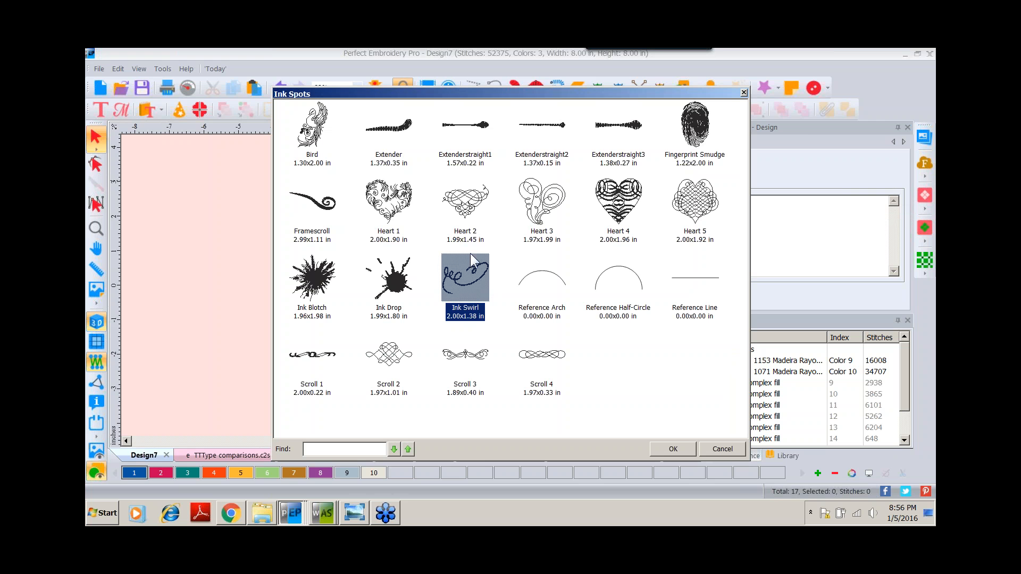
pyautogui.doubleClick(481, 279)
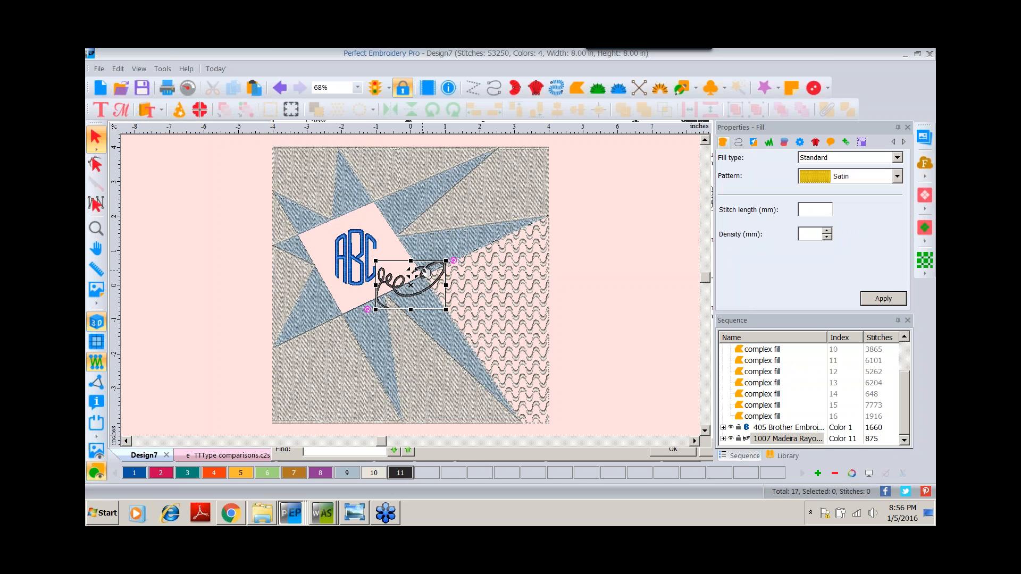
pyautogui.moveTo(412, 273); pyautogui.dragTo(505, 180)
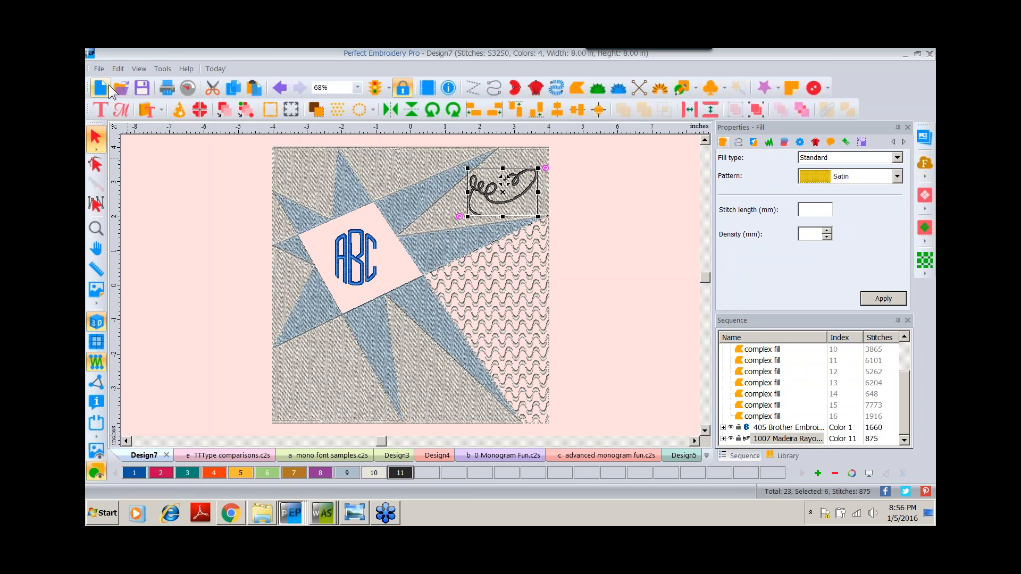
# Create another new design and insert the 8x8 in Crazy Kalideoscope 4 quilt block from Wacky Blocks
pyautogui.click(924, 229)
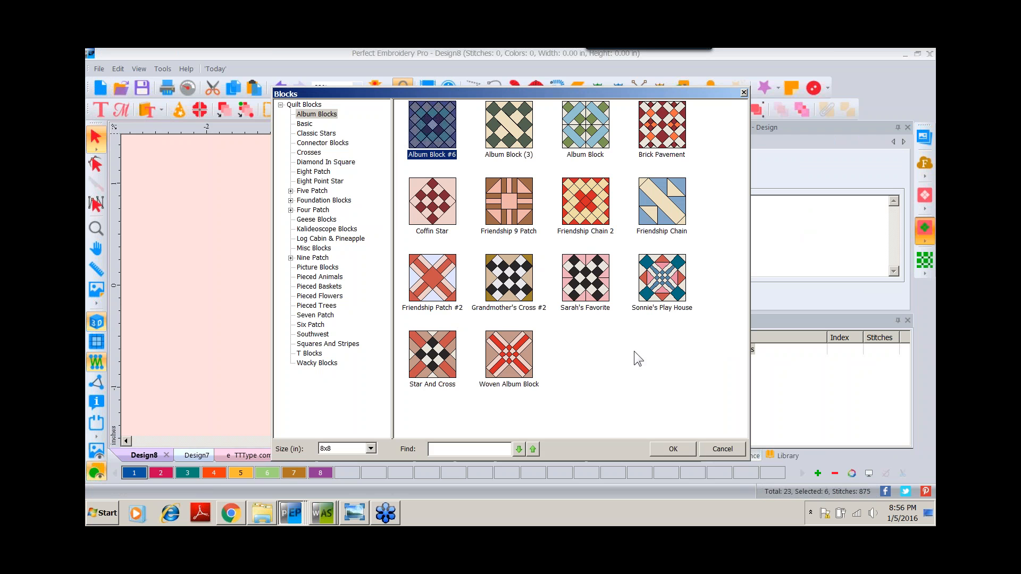
pyautogui.click(317, 362)
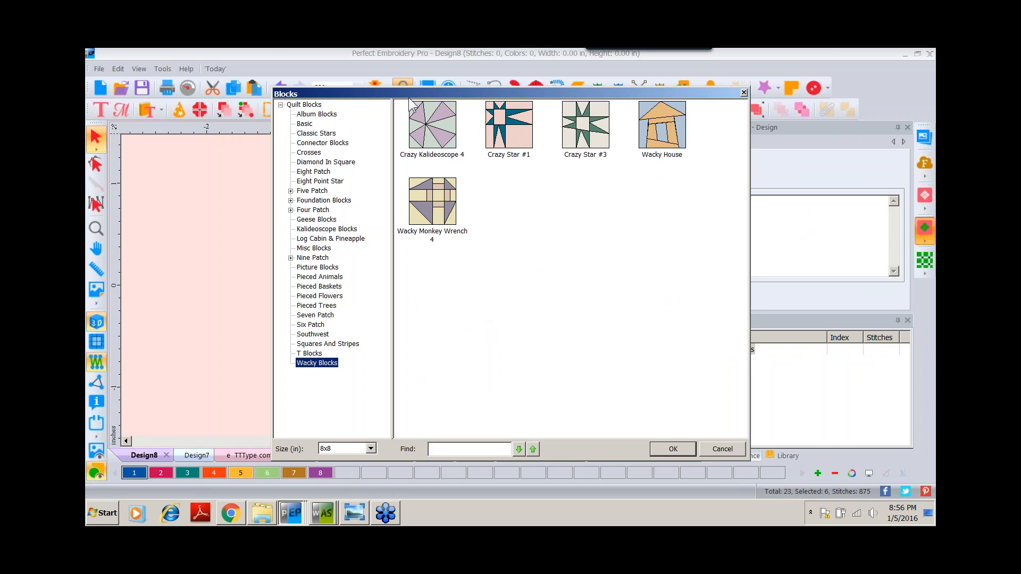
pyautogui.doubleClick(434, 131)
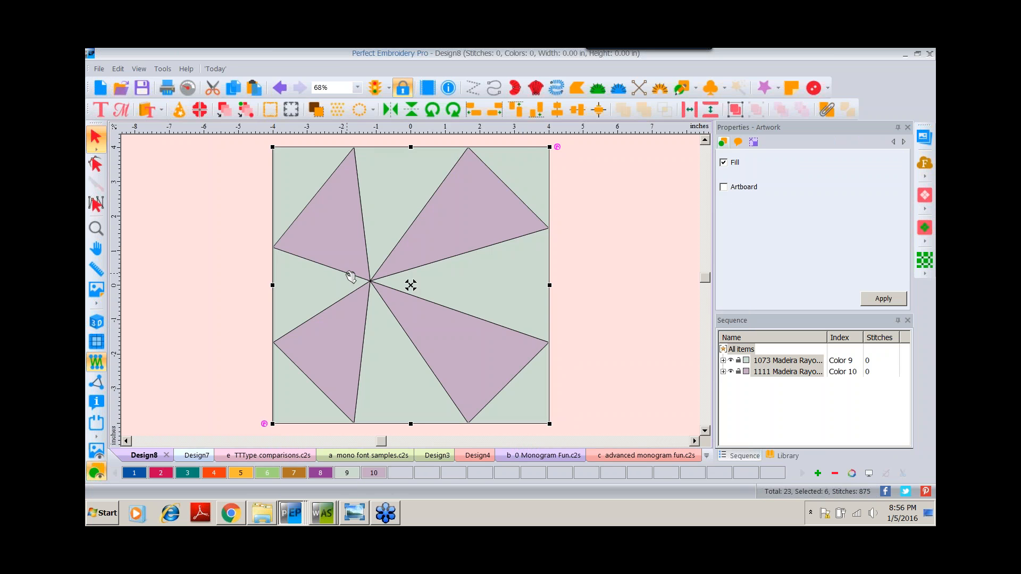
# Convert all pieces of the kaleidoscope block to Applique
pyautogui.rightClick(349, 279)
pyautogui.moveTo(411, 150)
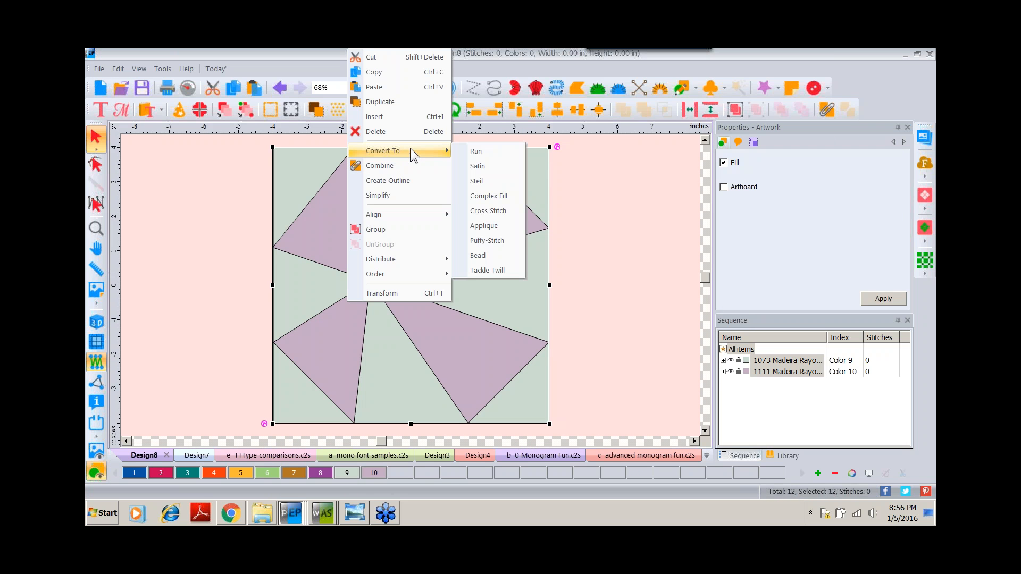
pyautogui.click(500, 225)
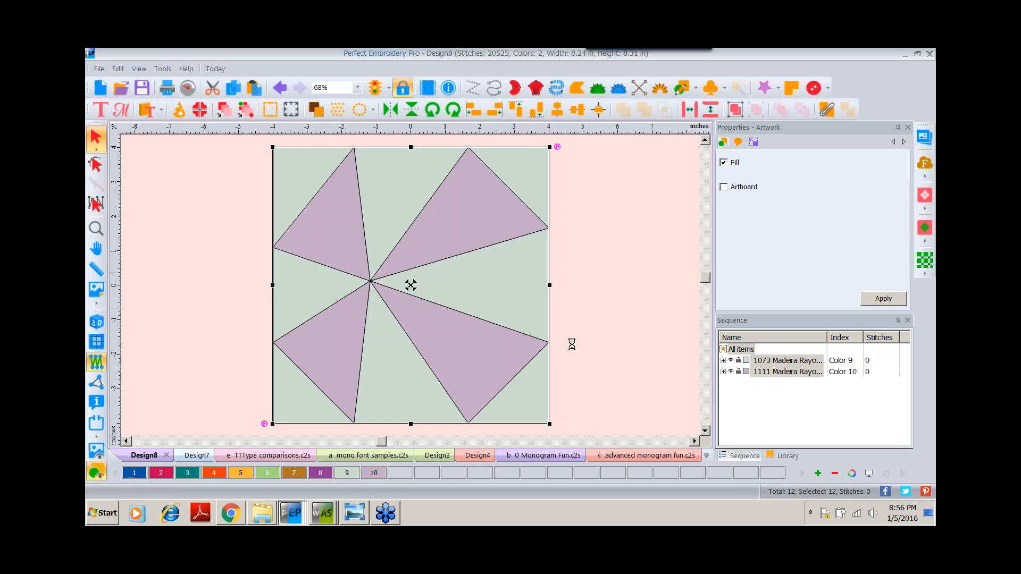
pyautogui.click(623, 407)
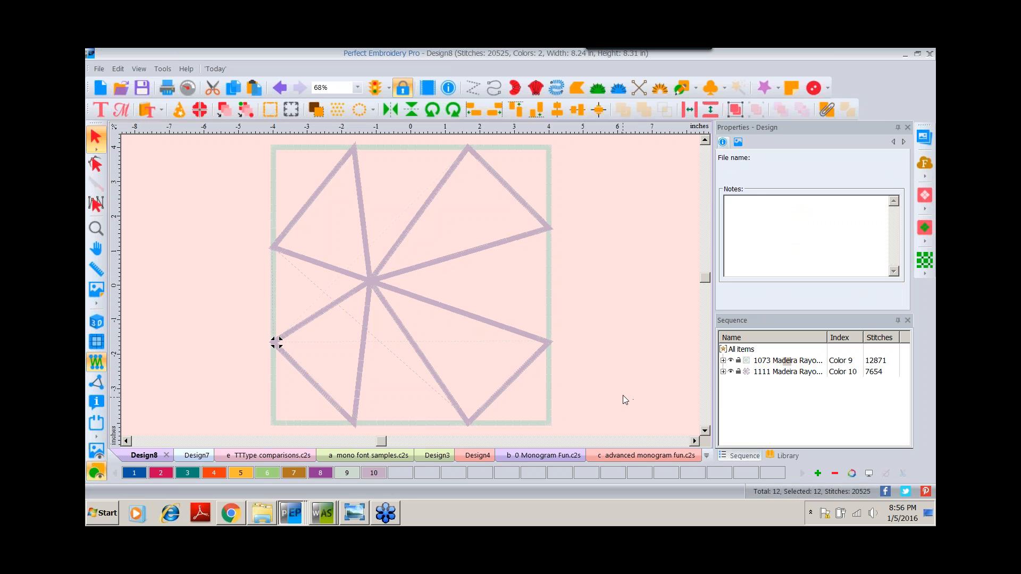
# Move the green applique pieces about 9 in to the right of the purple ones and show both sets in 3D
pyautogui.click(780, 361)
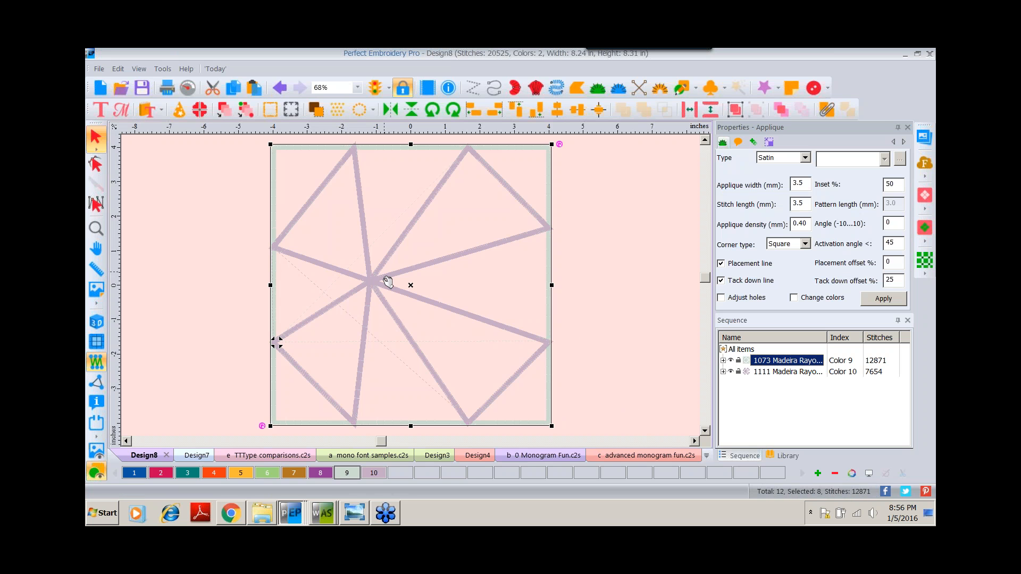
pyautogui.moveTo(395, 285); pyautogui.dragTo(702, 288)
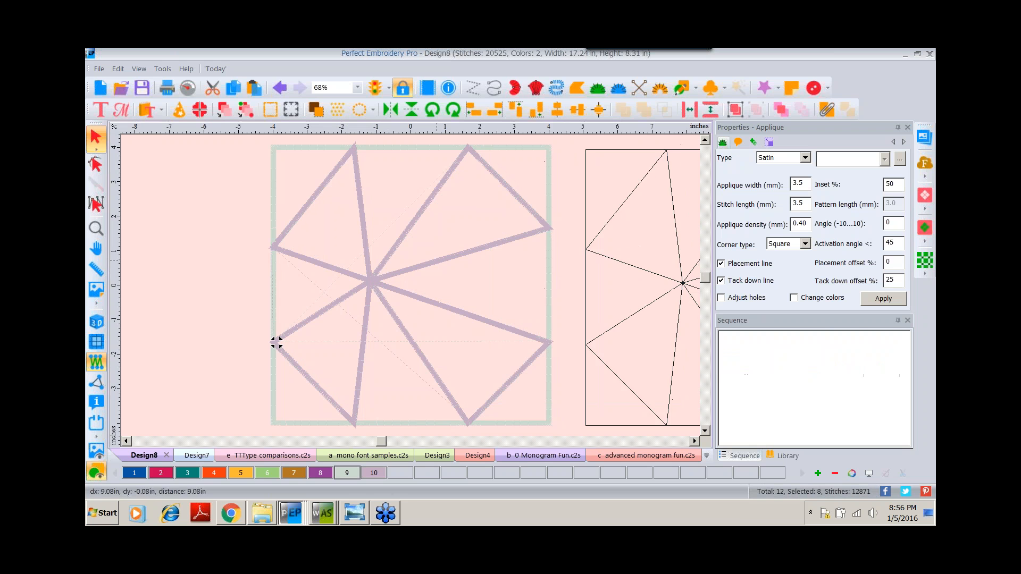
pyautogui.doubleClick(94, 232)
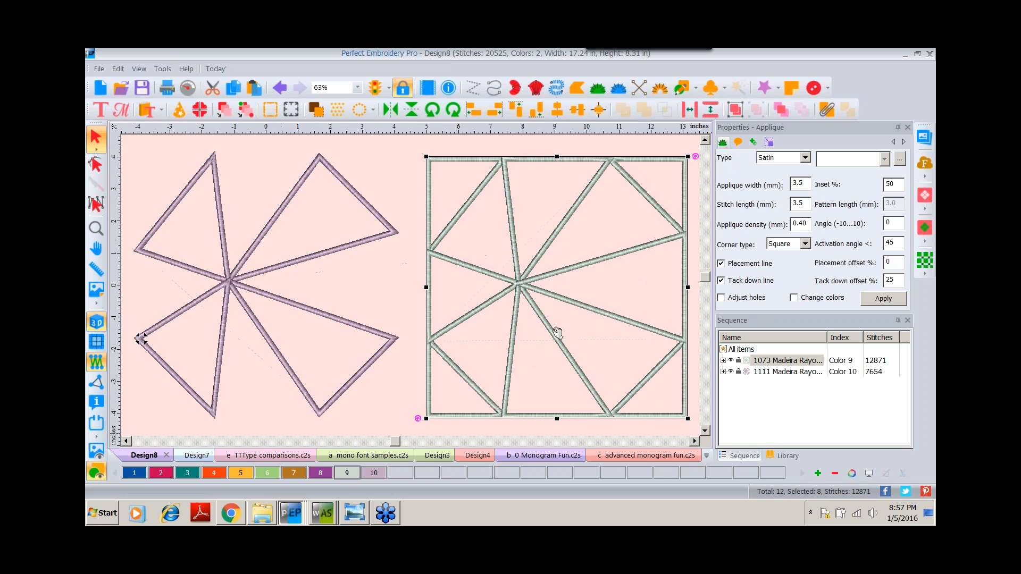
# Start a new design and insert the Butterfly01 applique shape
pyautogui.click(100, 89)
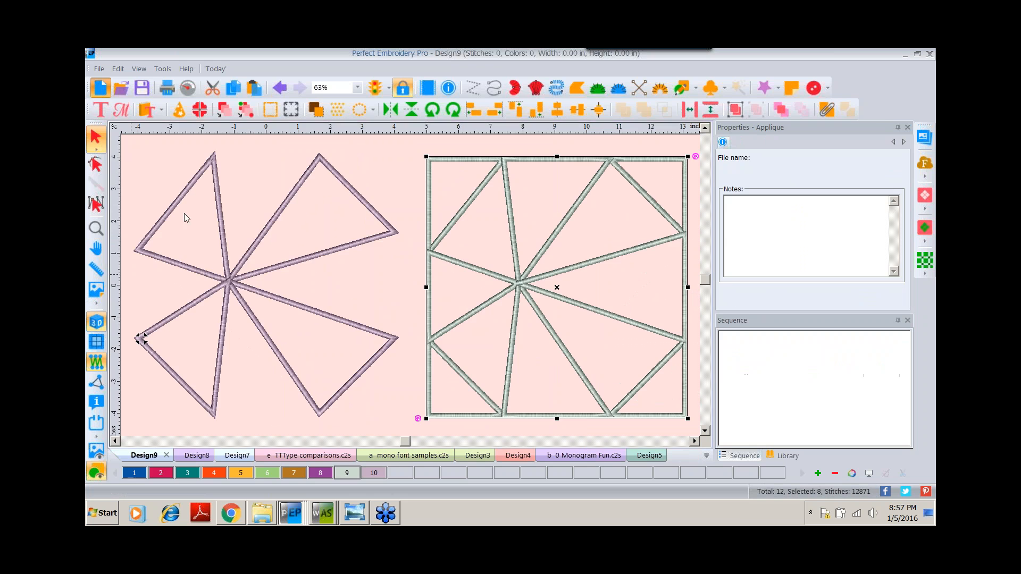
pyautogui.click(160, 110)
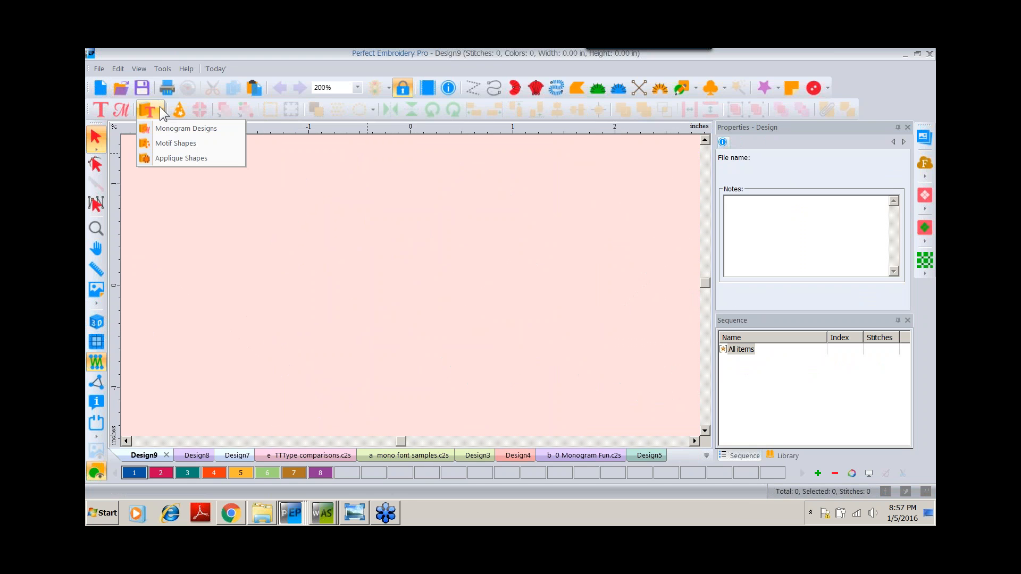
pyautogui.click(168, 157)
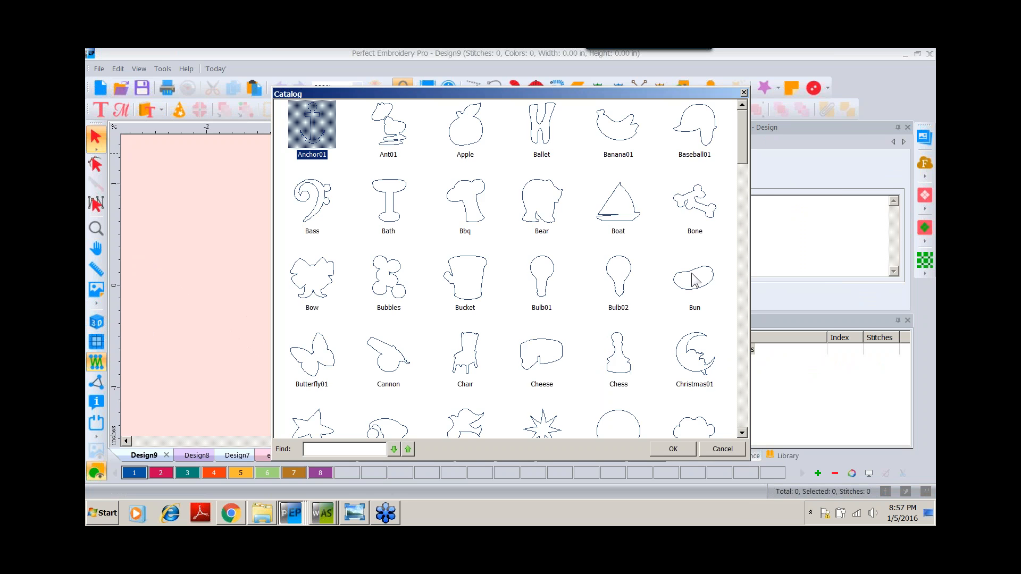
pyautogui.doubleClick(319, 360)
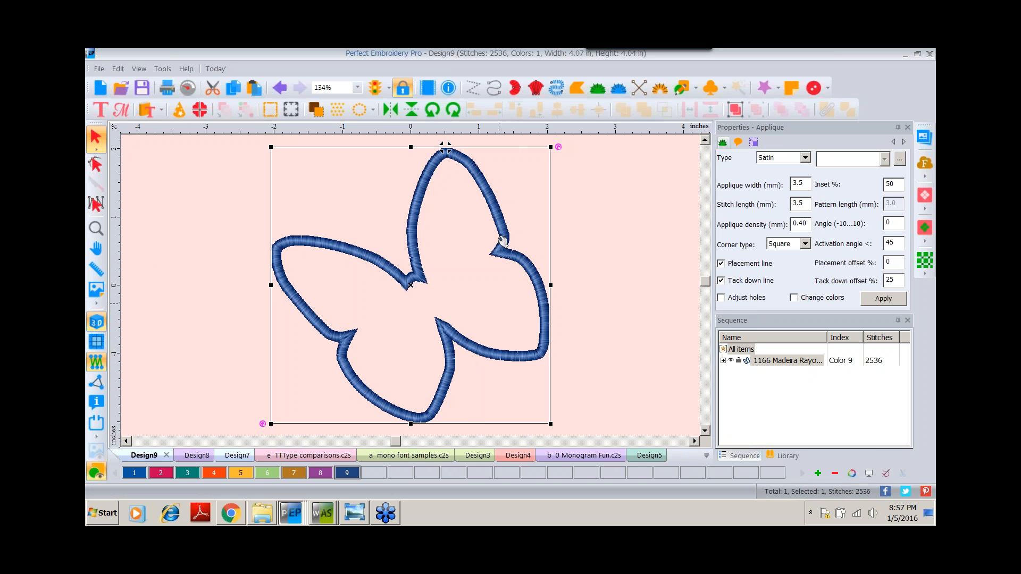
# Preview the butterfly's cutting outline in the Cutter with the seam allowance set to 0 in, then close it
pyautogui.click(924, 241)
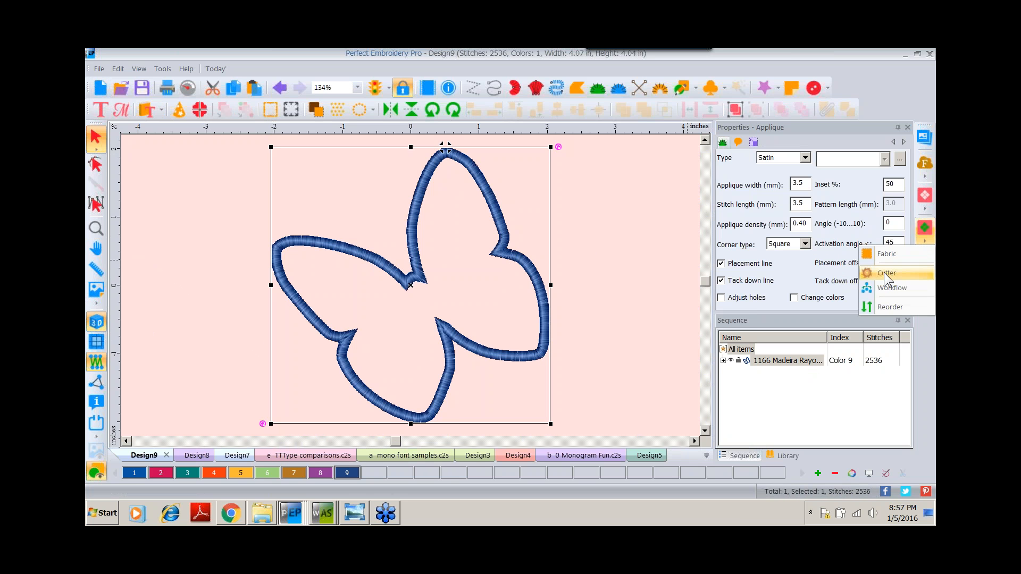
pyautogui.click(886, 273)
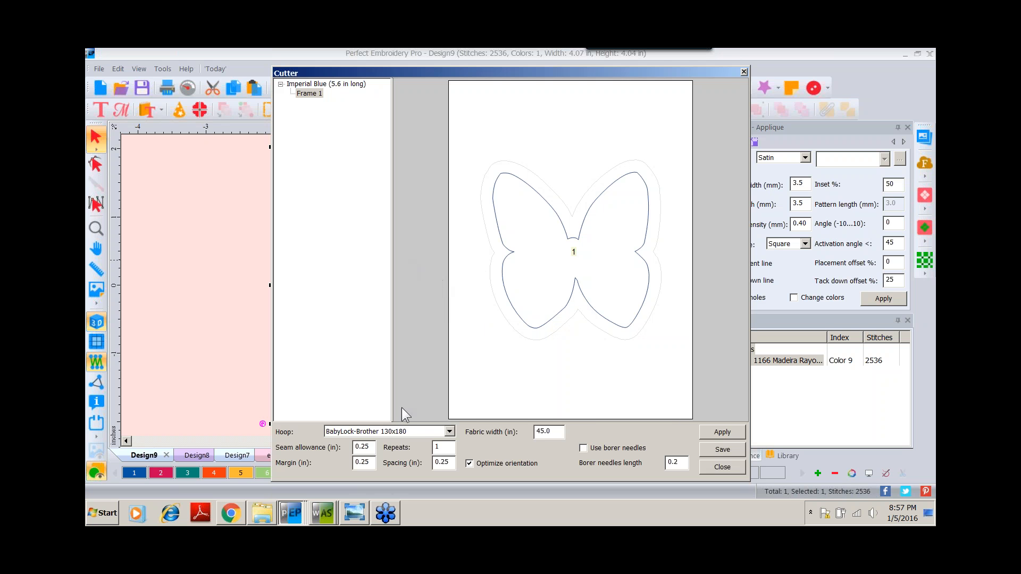
pyautogui.click(372, 449)
pyautogui.moveTo(372, 449); pyautogui.dragTo(327, 443)
pyautogui.write('0')
pyautogui.click(732, 437)
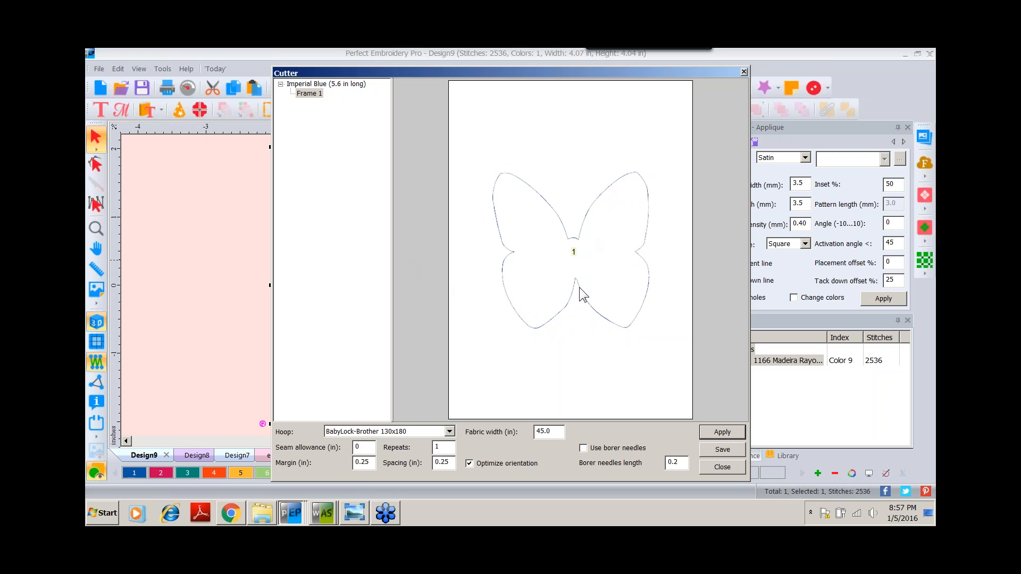
pyautogui.moveTo(557, 71); pyautogui.dragTo(463, 70)
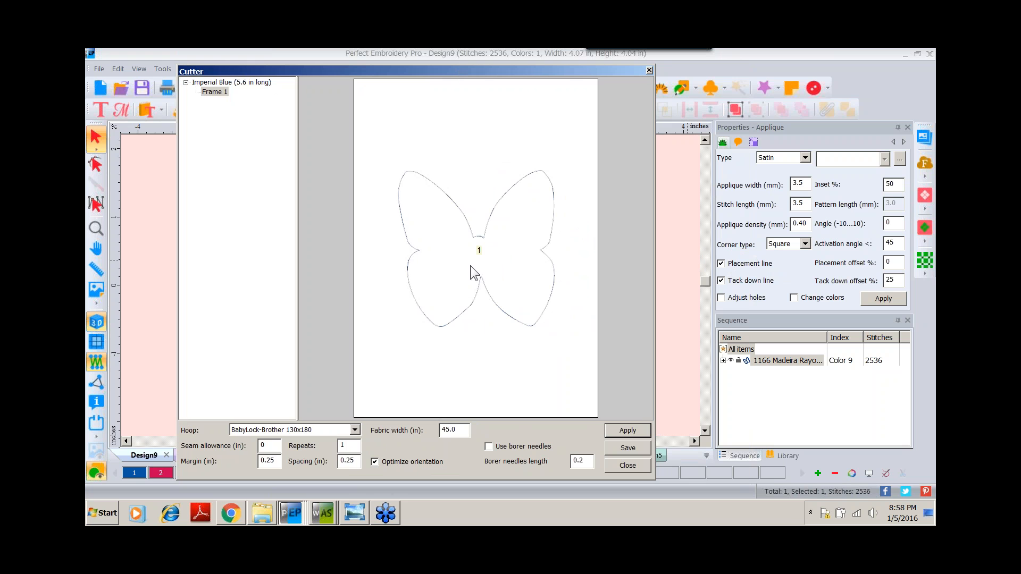
pyautogui.click(621, 466)
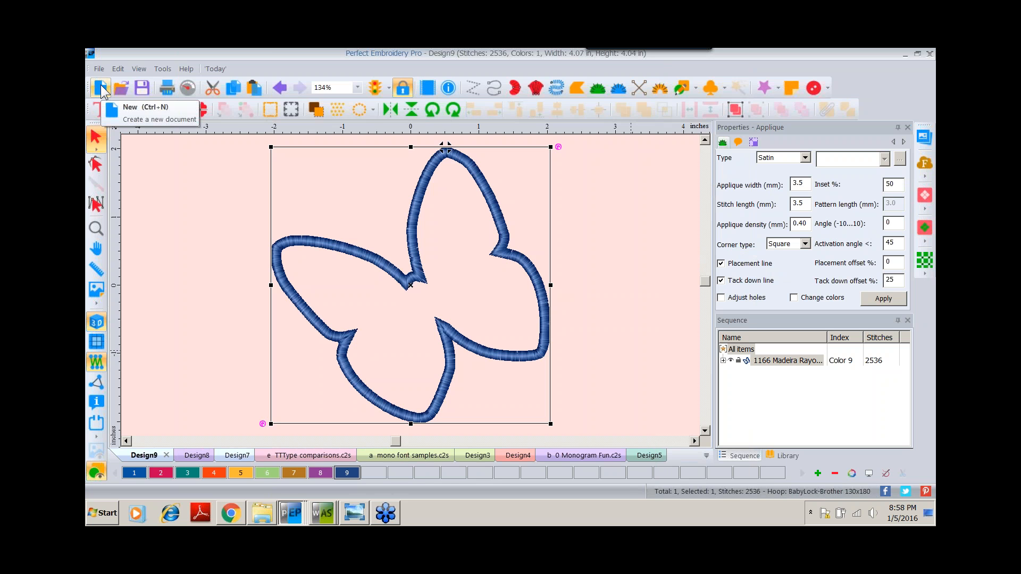
# Open "h state to state love.c2s", display its stitches in 3D and select the Pennsylvania outline
pyautogui.click(122, 87)
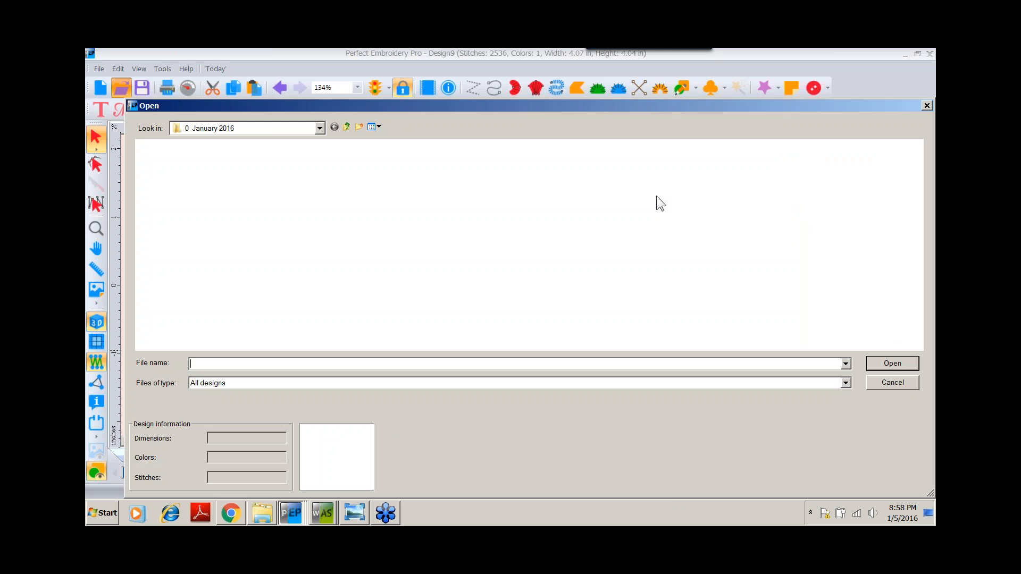
pyautogui.click(736, 178)
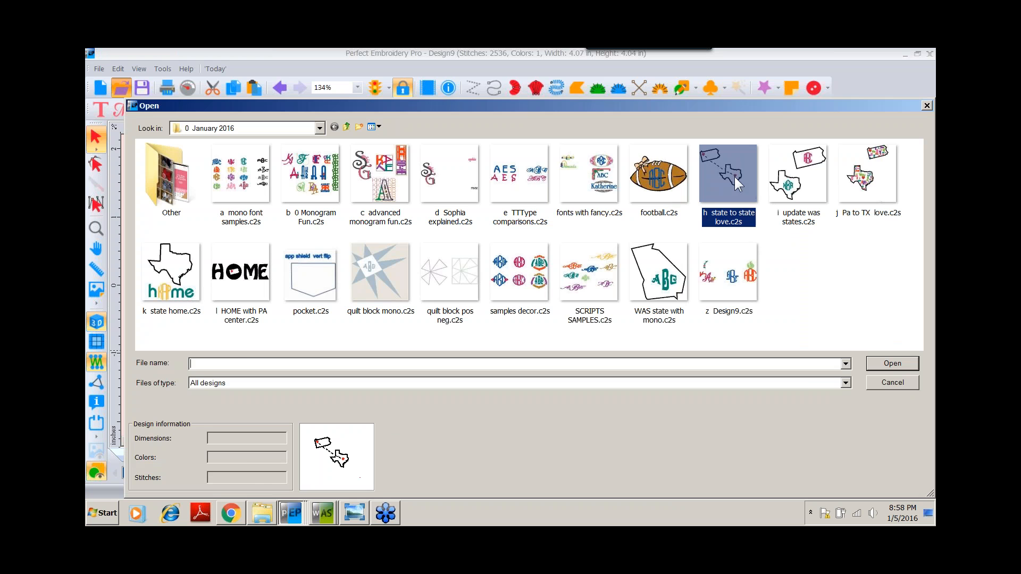
pyautogui.doubleClick(735, 177)
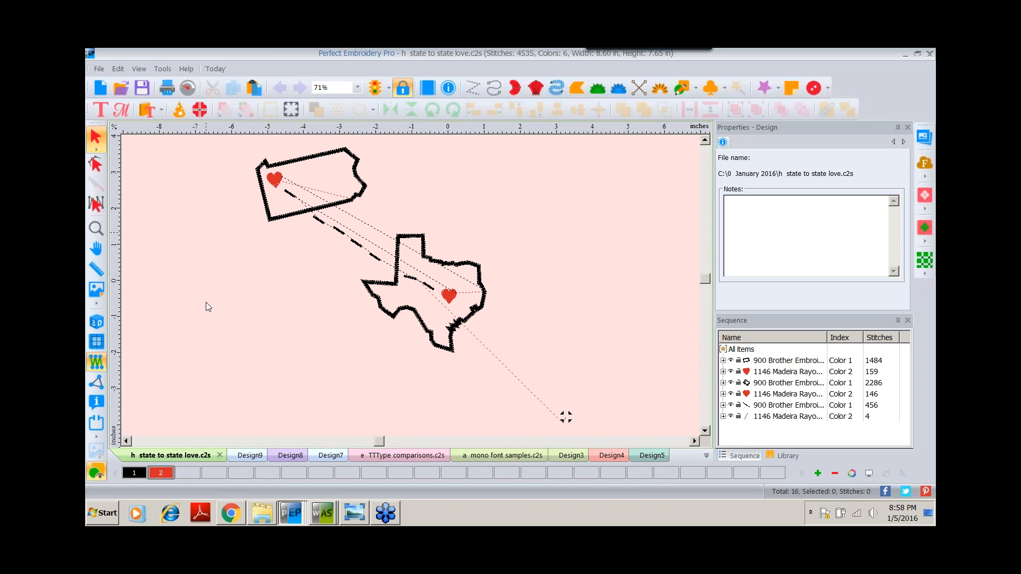
pyautogui.click(99, 320)
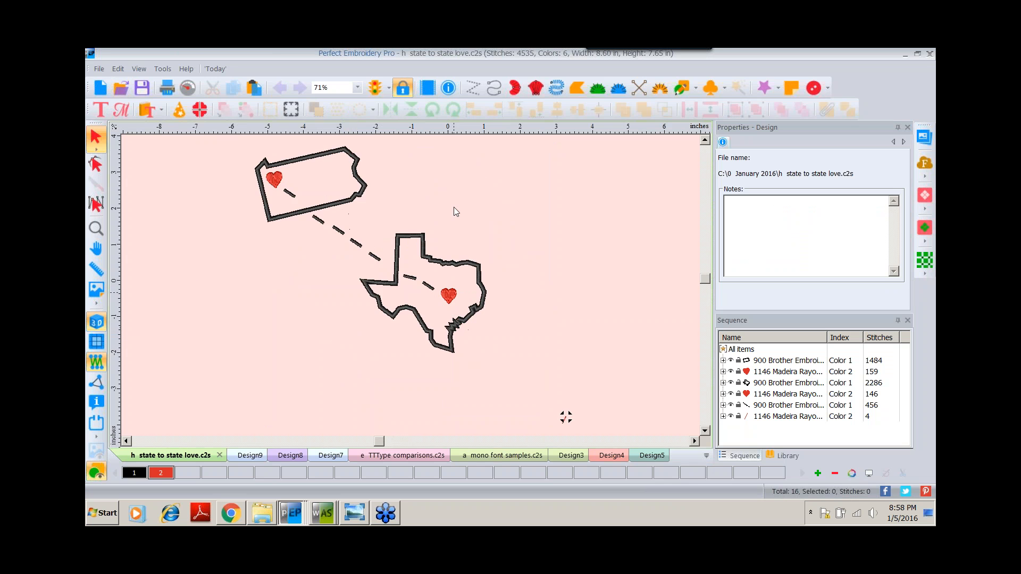
pyautogui.click(350, 202)
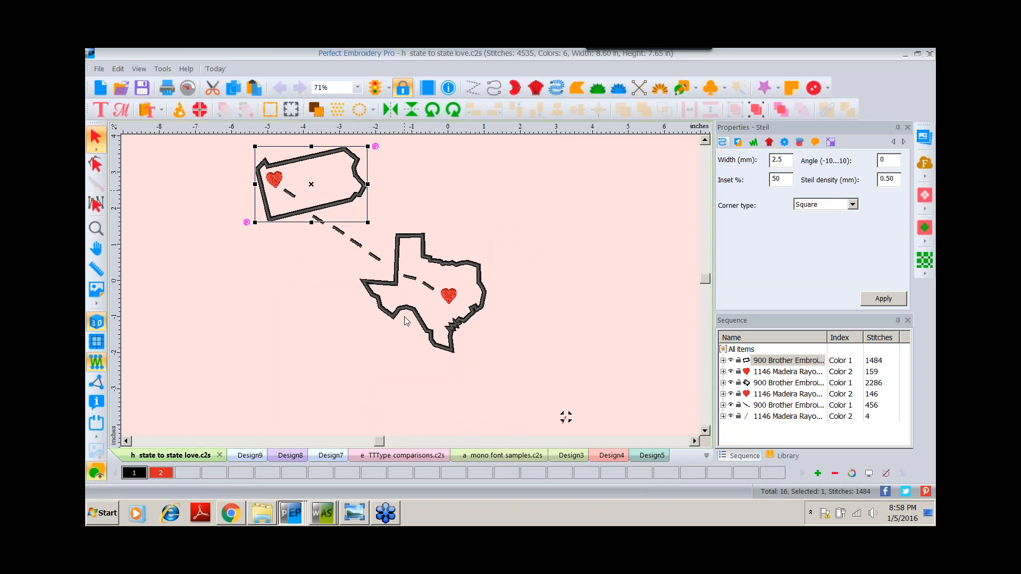
# Insert a heart symbol from the symbol library into the empty space above the Texas outline
pyautogui.click(245, 277)
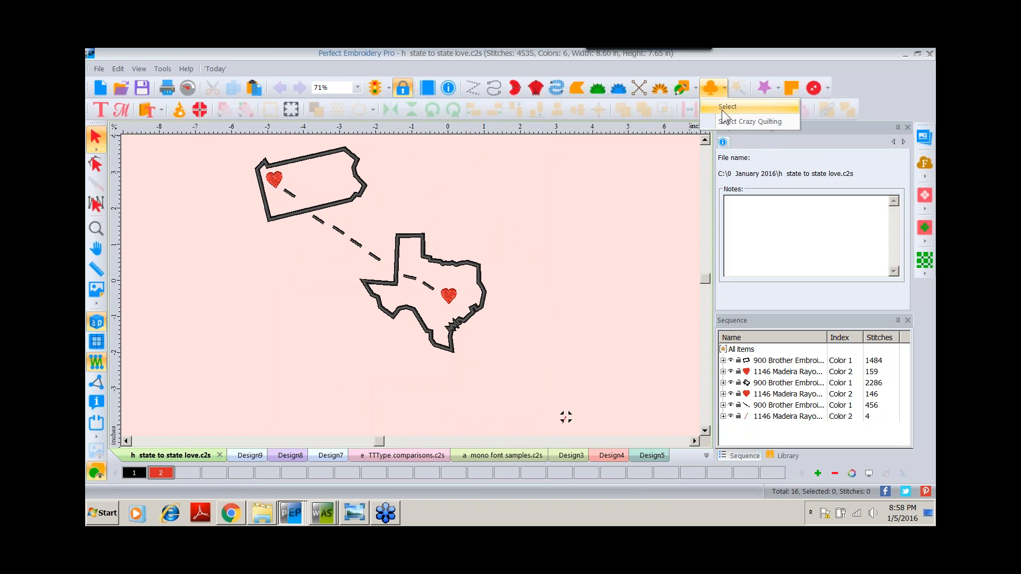
pyautogui.click(726, 107)
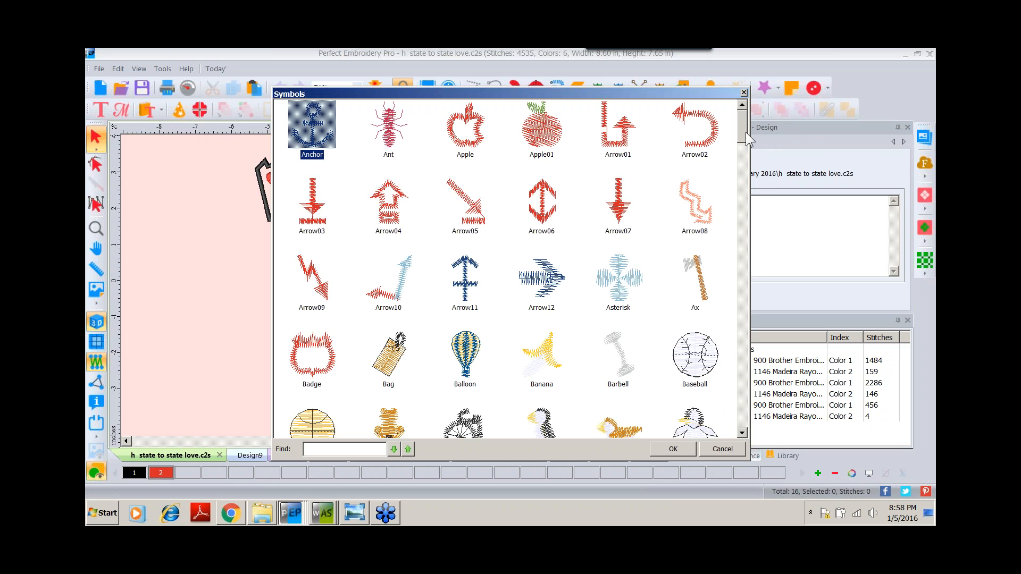
pyautogui.moveTo(741, 130); pyautogui.dragTo(753, 345)
pyautogui.doubleClick(466, 223)
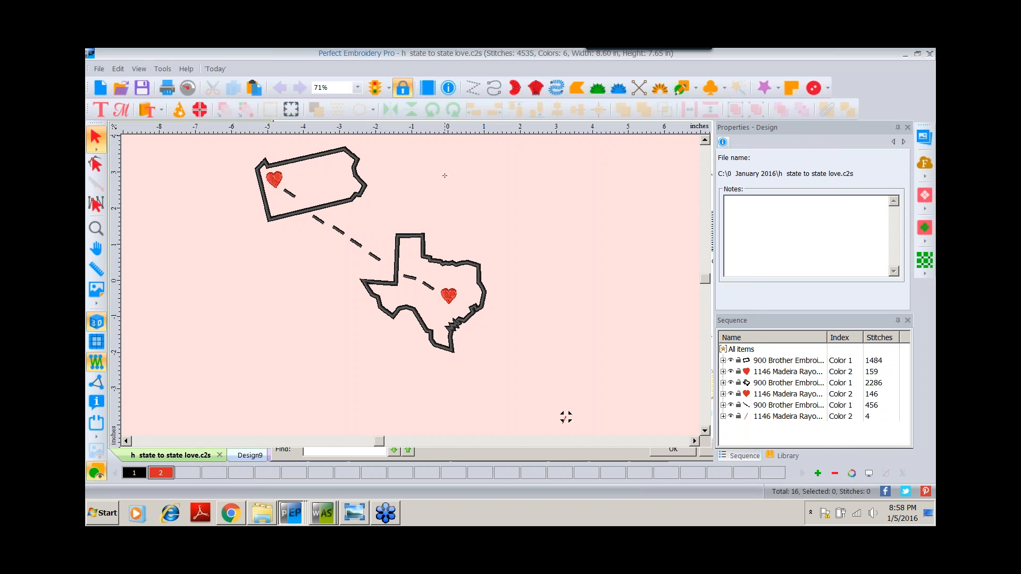
pyautogui.click(452, 178)
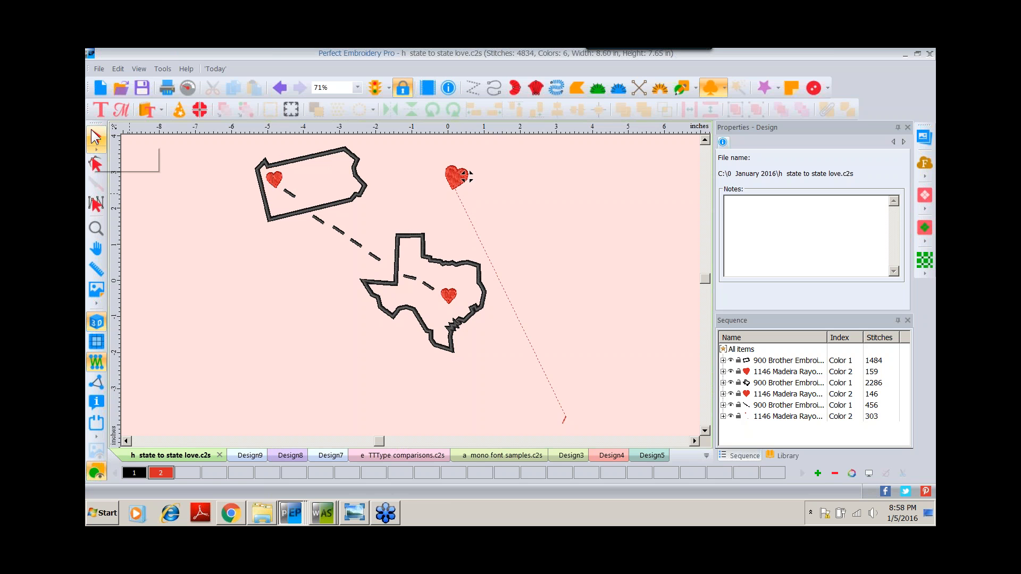
pyautogui.click(96, 143)
# Examine the text properties of one dash in the line between the two states
pyautogui.click(338, 230)
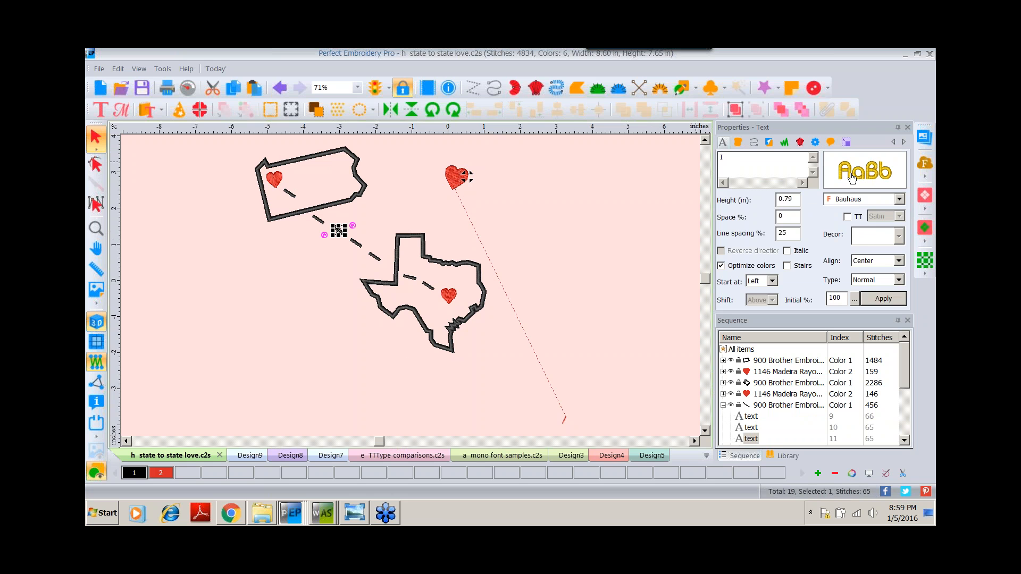
pyautogui.moveTo(849, 179)
pyautogui.click(266, 318)
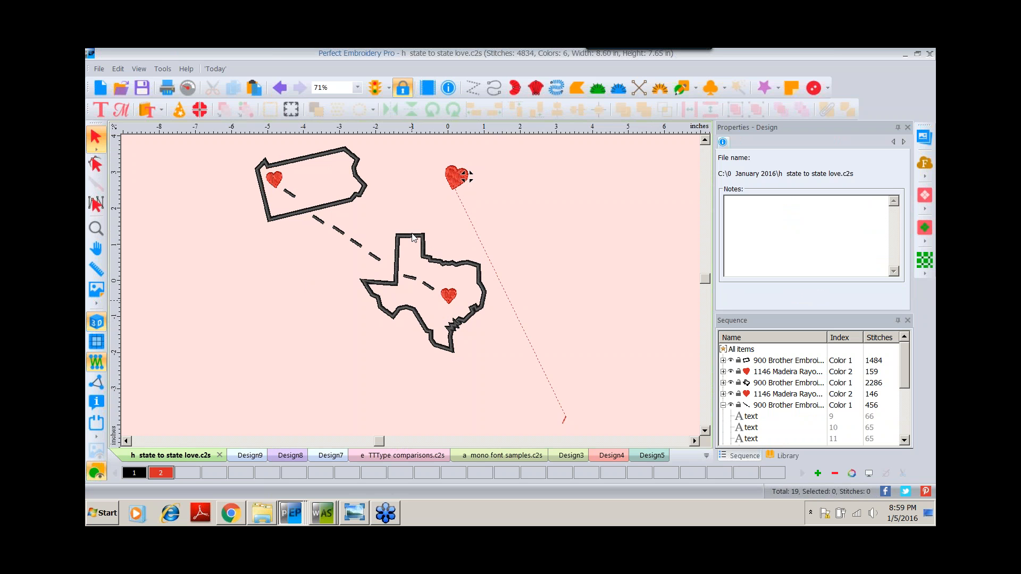
# Switch to Windows Photo Viewer and advance to the image with the state and HOME design samples
pyautogui.click(357, 518)
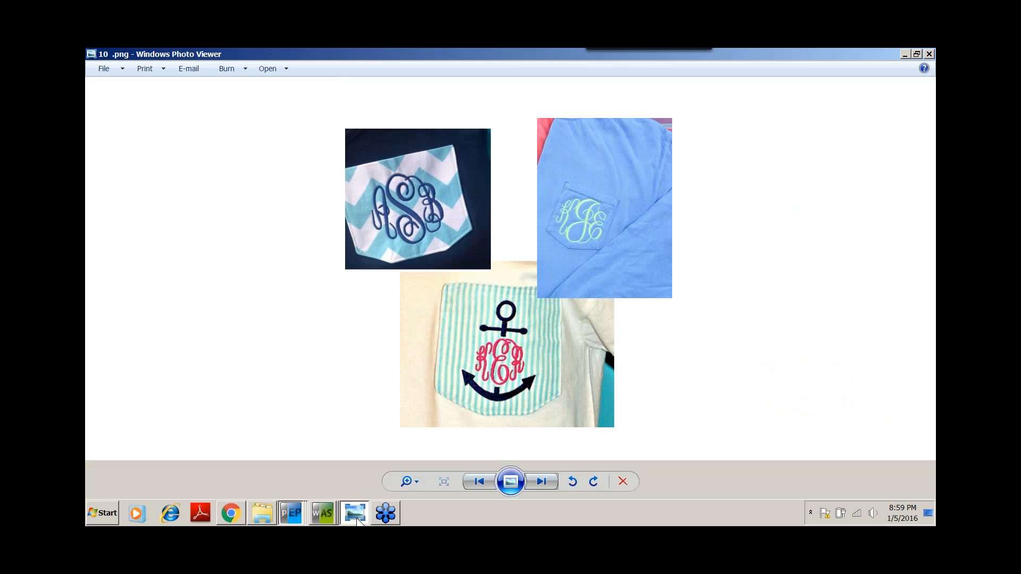
pyautogui.click(542, 482)
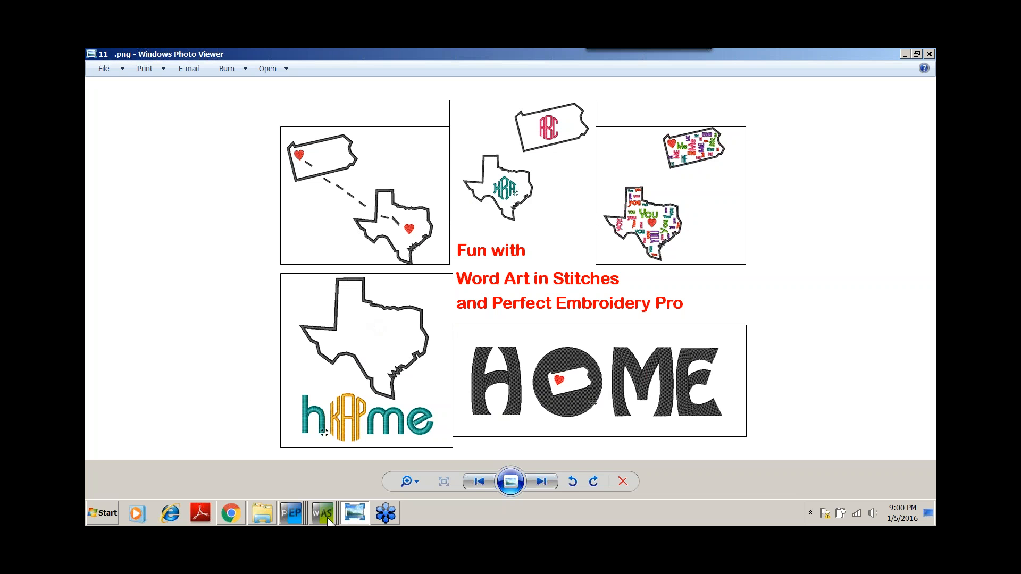
# Return to Perfect Embroidery Pro, start a new design and insert the States/Georgia shape through Bubble Text with an Artwork border
pyautogui.click(294, 515)
pyautogui.click(293, 464)
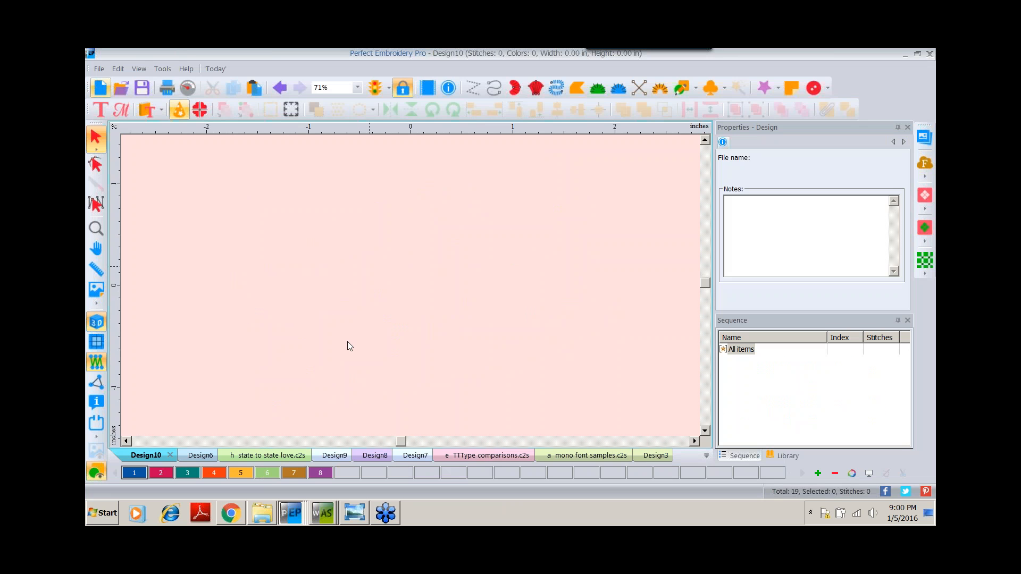
pyautogui.click(925, 165)
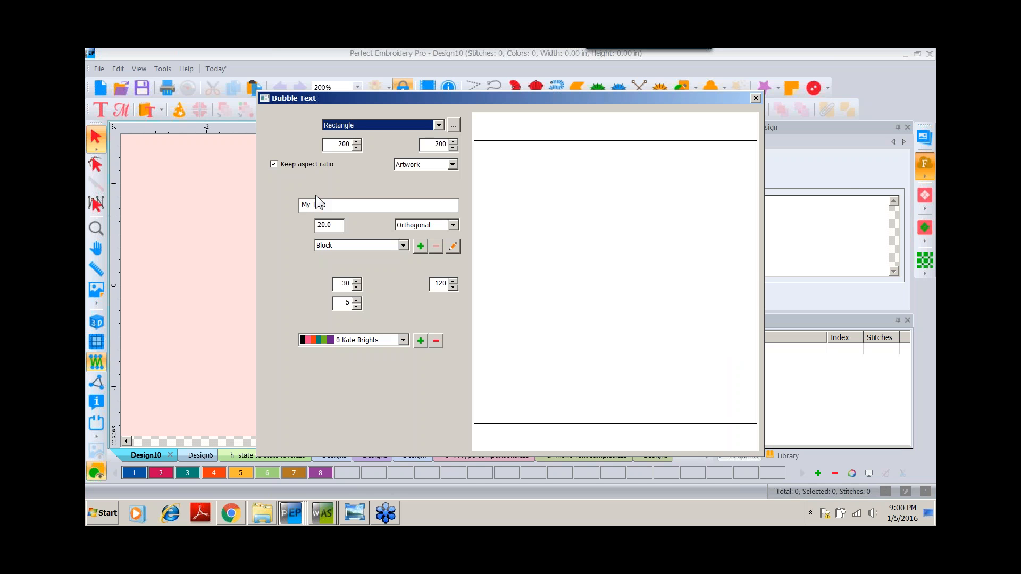
pyautogui.click(451, 123)
pyautogui.click(310, 201)
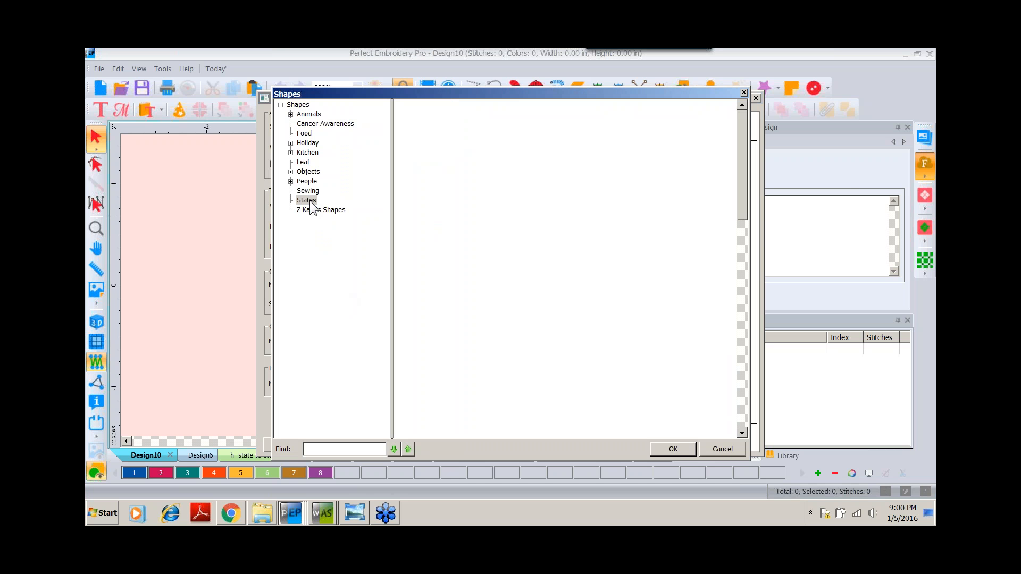
pyautogui.click(502, 290)
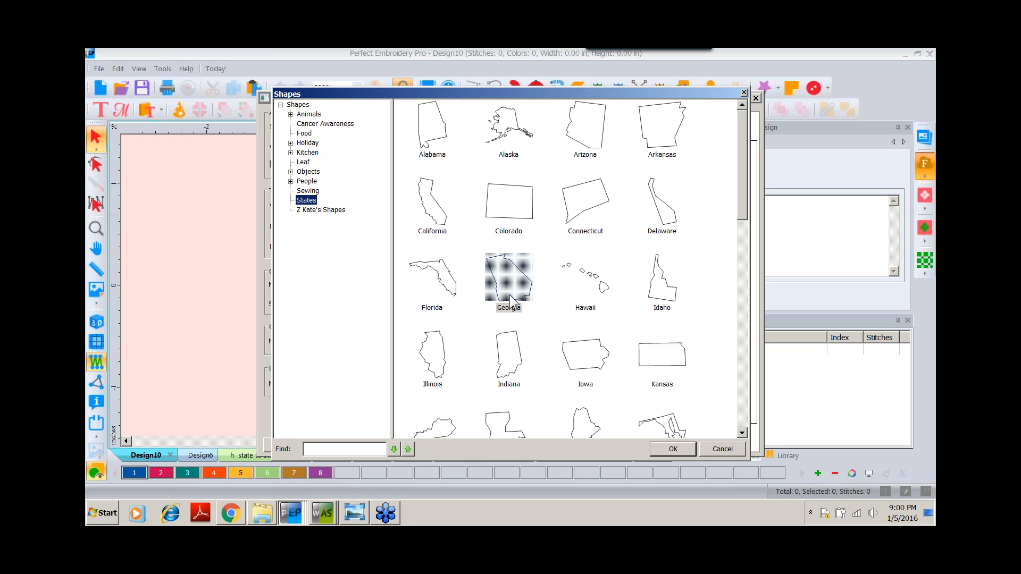
pyautogui.doubleClick(502, 290)
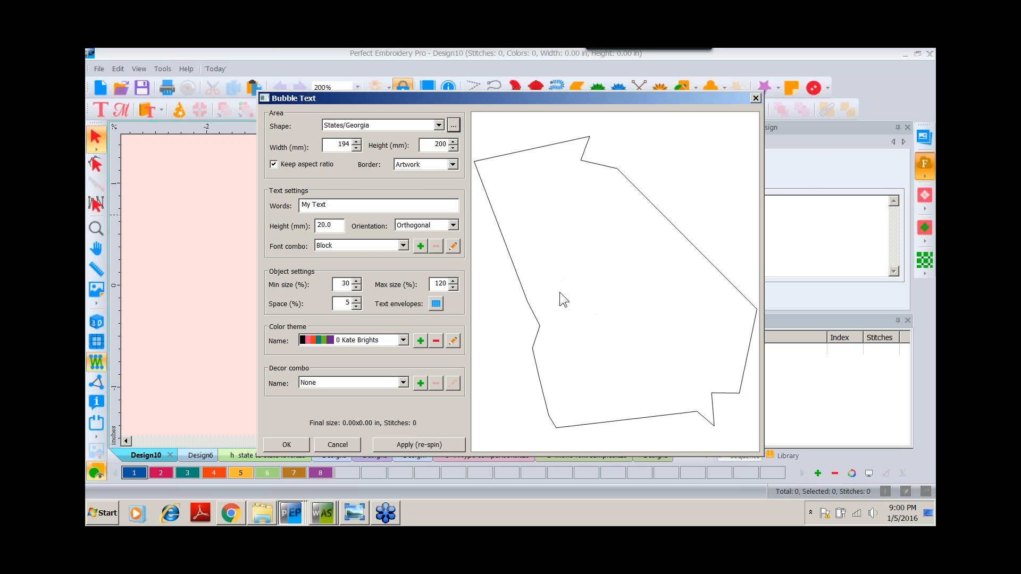
pyautogui.click(294, 441)
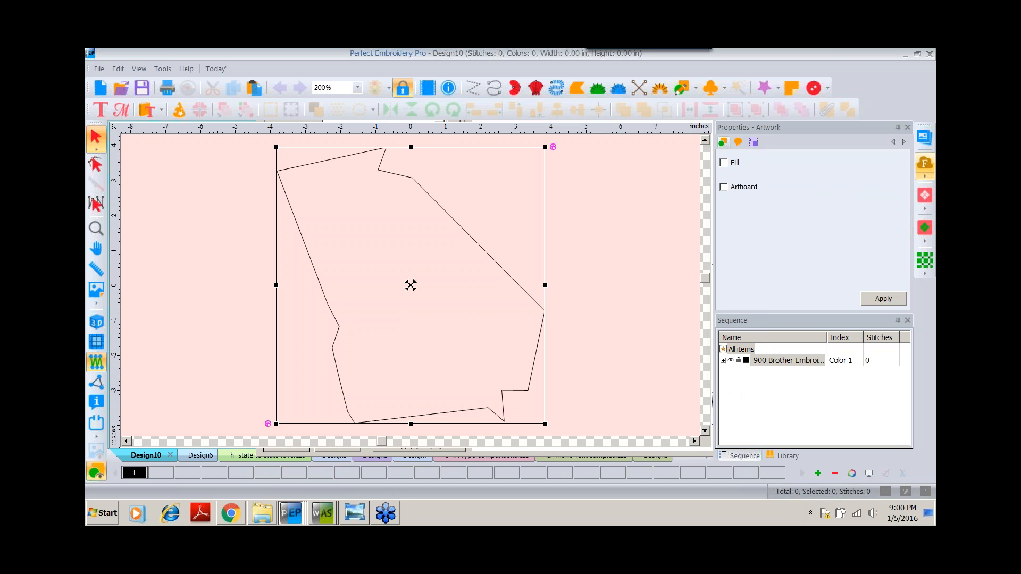
# Scale the Georgia outline down proportionally to about 4 in wide and check its artwork entry in the sequence
pyautogui.moveTo(288, 169); pyautogui.dragTo(406, 293)
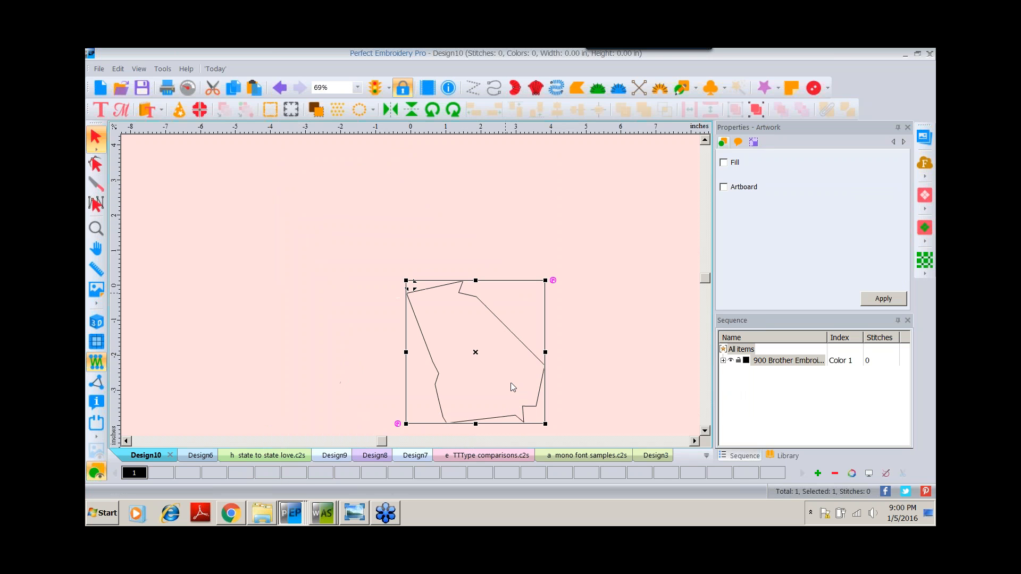
pyautogui.click(723, 360)
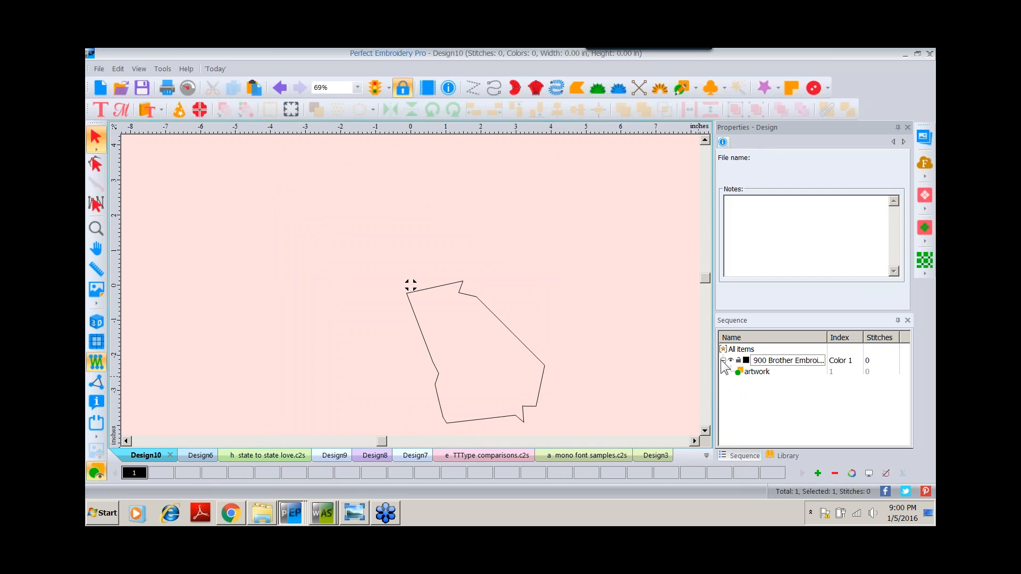
pyautogui.click(758, 372)
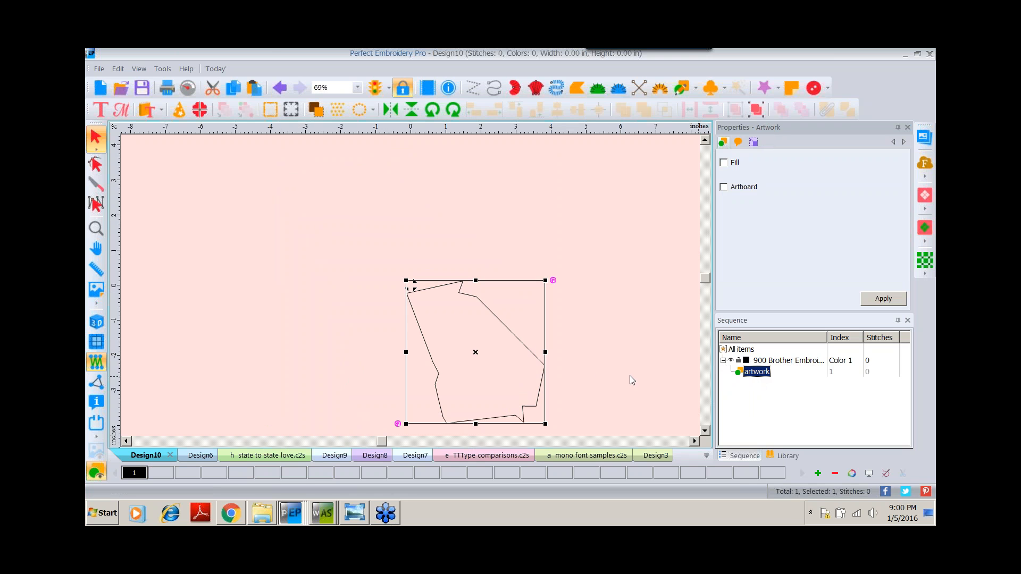
pyautogui.click(535, 260)
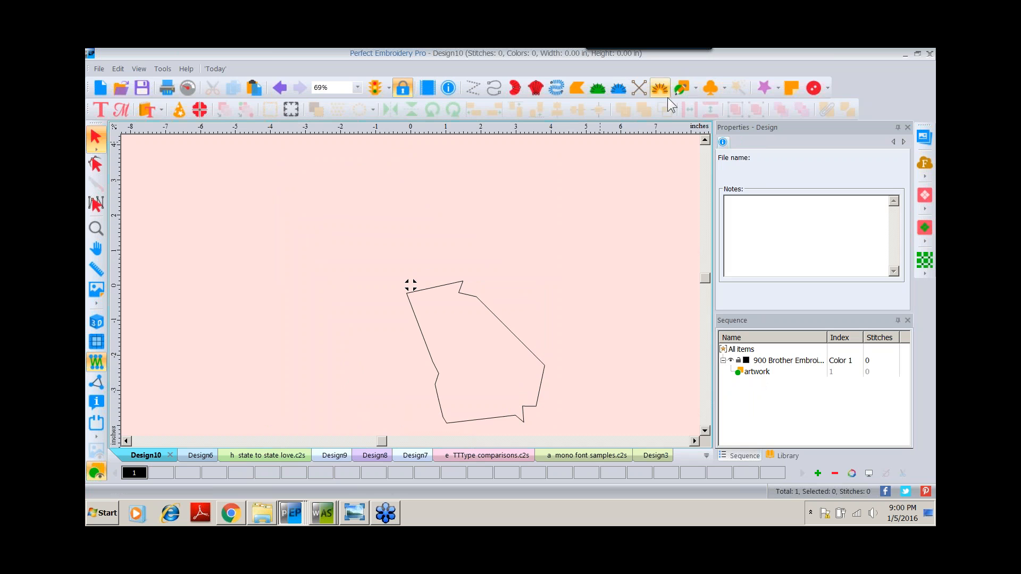
# Draw an artwork circle about 7 in across around the Georgia outline
pyautogui.click(694, 87)
pyautogui.click(695, 136)
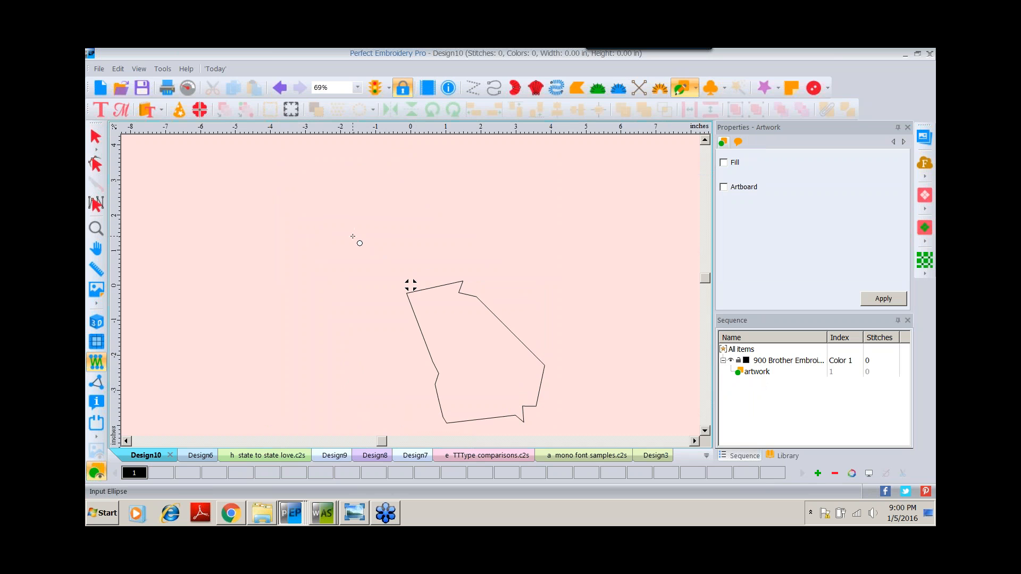
pyautogui.moveTo(352, 240); pyautogui.dragTo(598, 473)
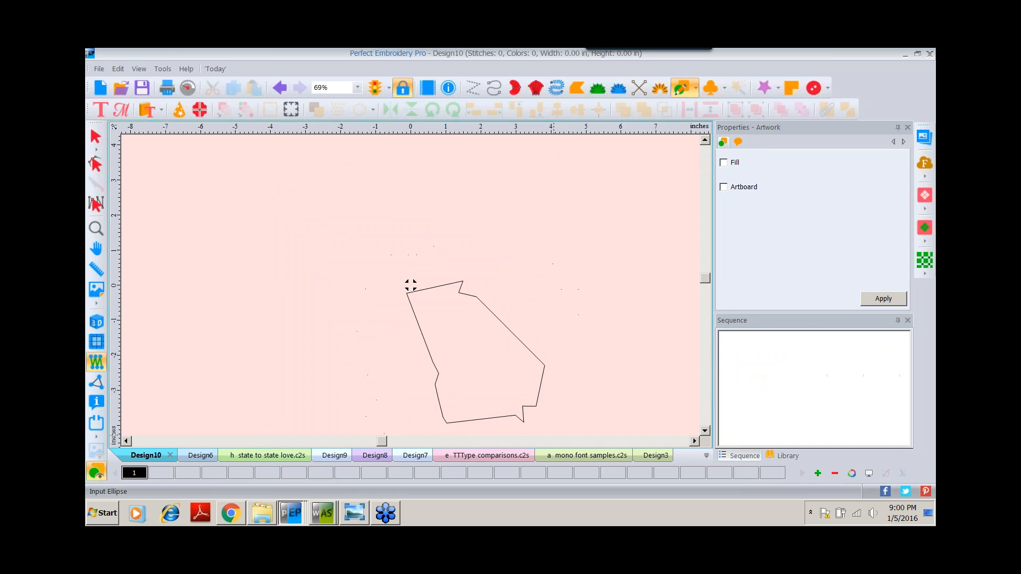
pyautogui.click(97, 137)
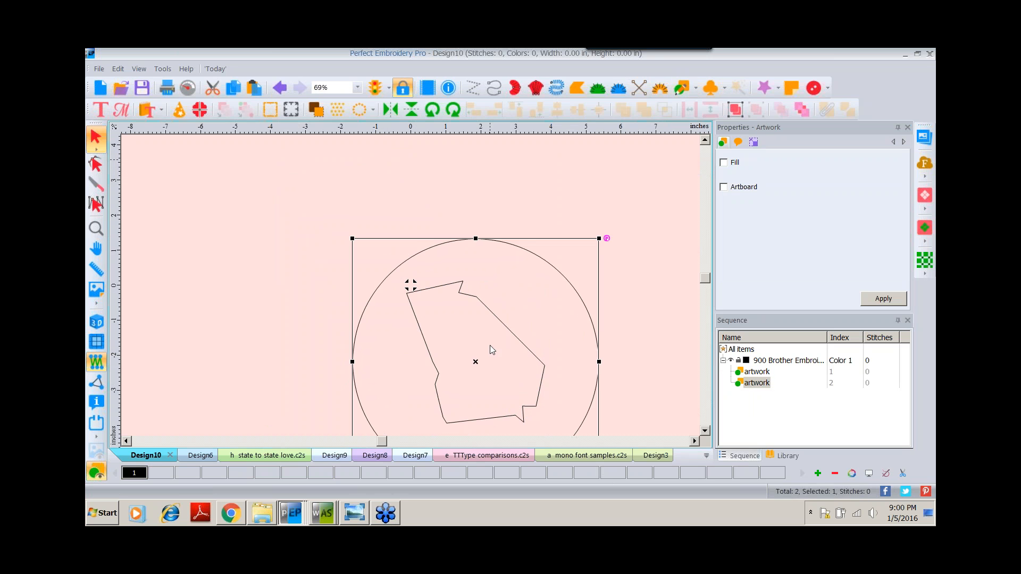
pyautogui.click(566, 201)
# Shrink the Georgia outline to about 2.8 in wide and center it inside the circle
pyautogui.click(409, 287)
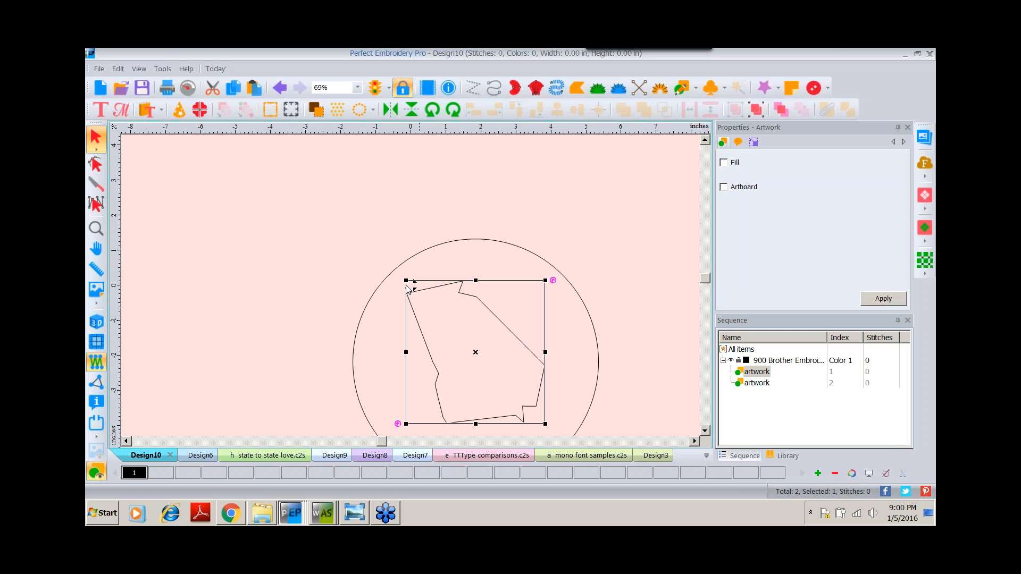
pyautogui.moveTo(406, 280); pyautogui.dragTo(445, 319)
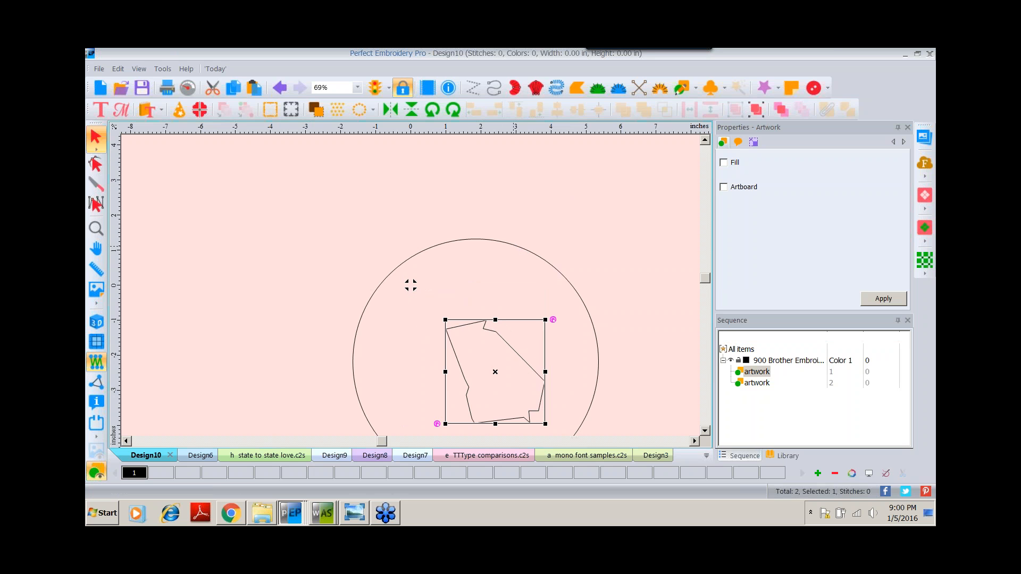
pyautogui.hotkey('ctrl', 'a')
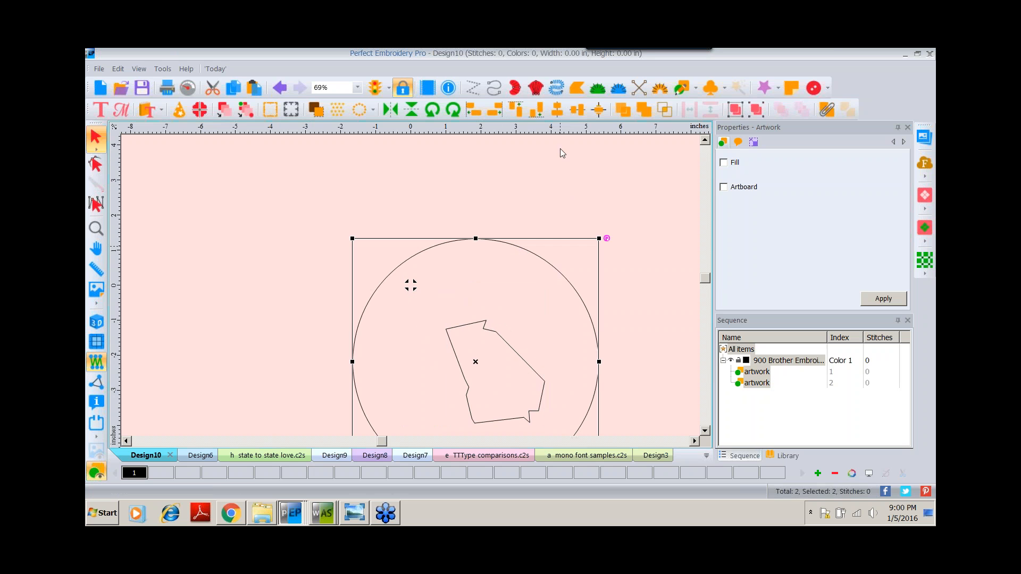
pyautogui.click(600, 110)
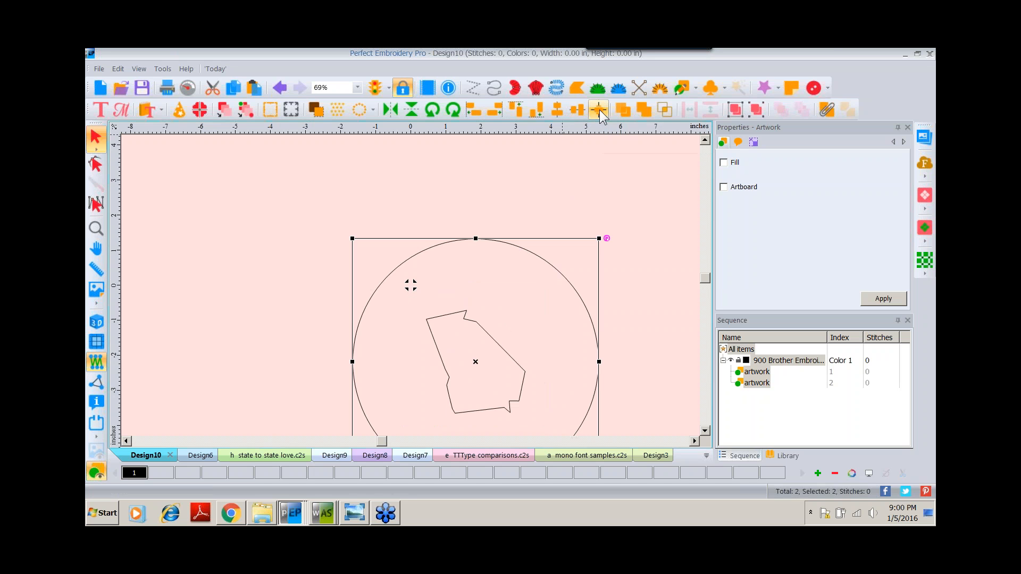
# Center the ruler origin on the circle and Georgia outline
pyautogui.rightClick(507, 130)
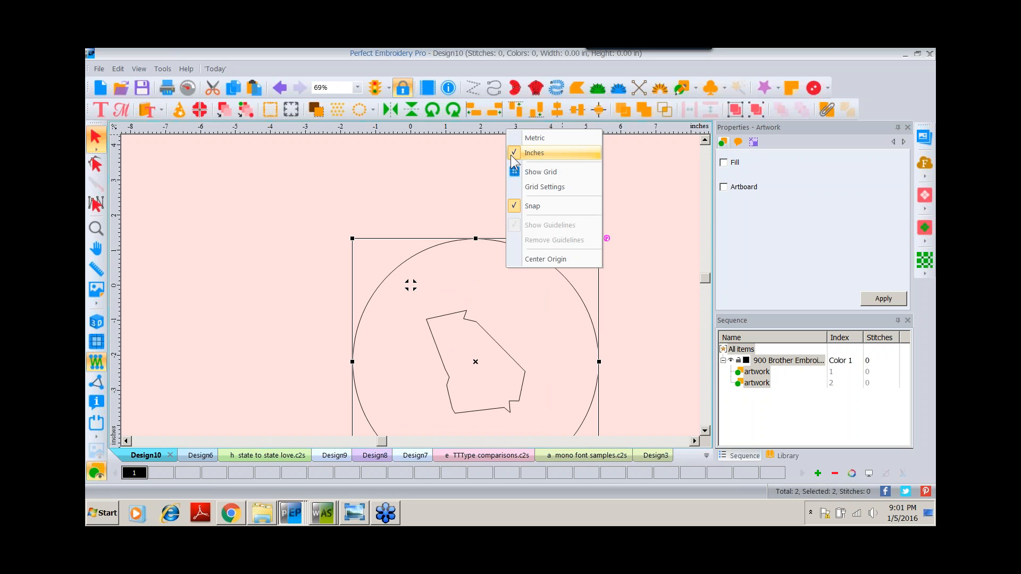
pyautogui.click(548, 263)
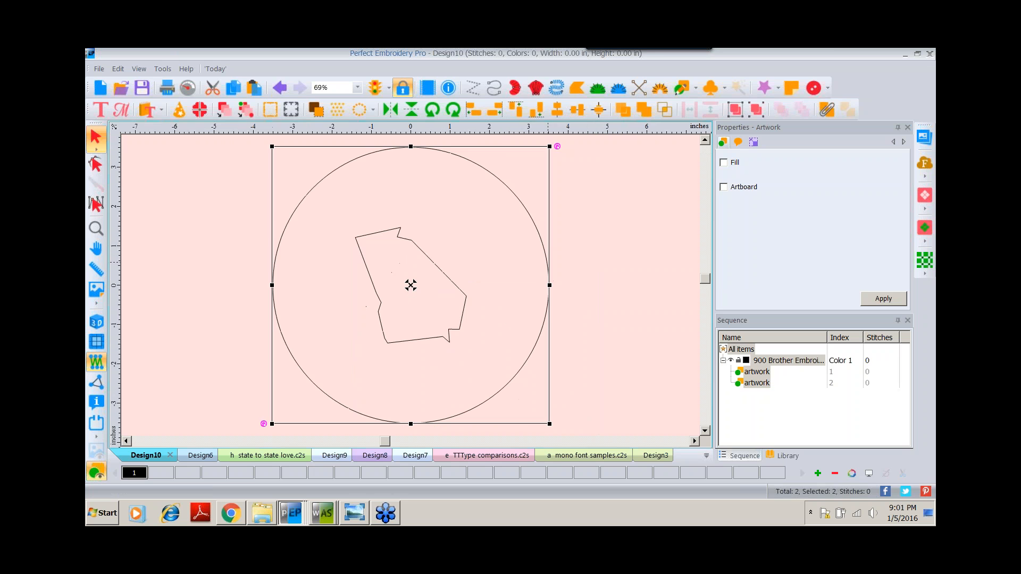
pyautogui.click(621, 247)
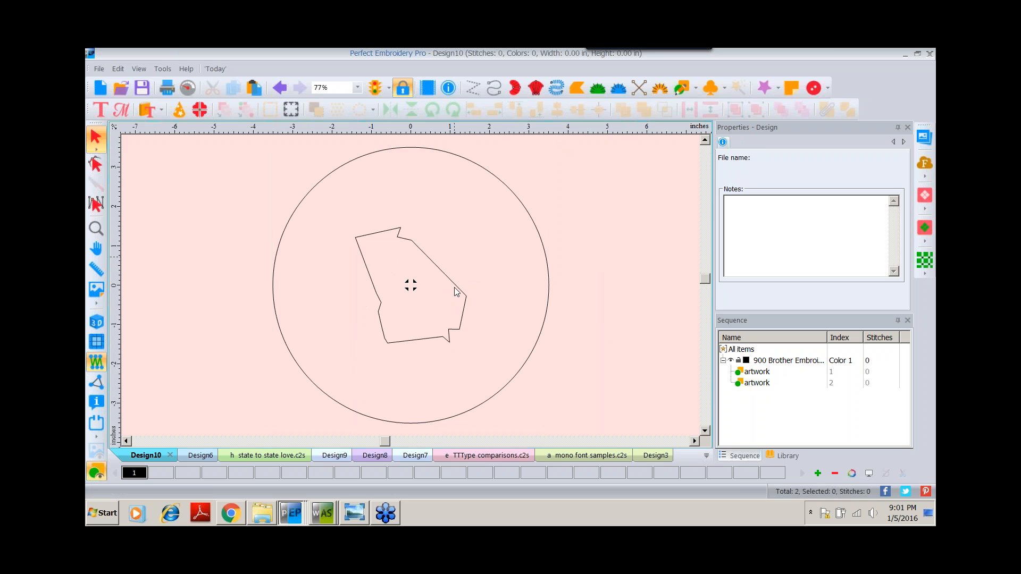
# Combine the circle and the Georgia outline into a single artwork object and select it in the sequence
pyautogui.click(761, 361)
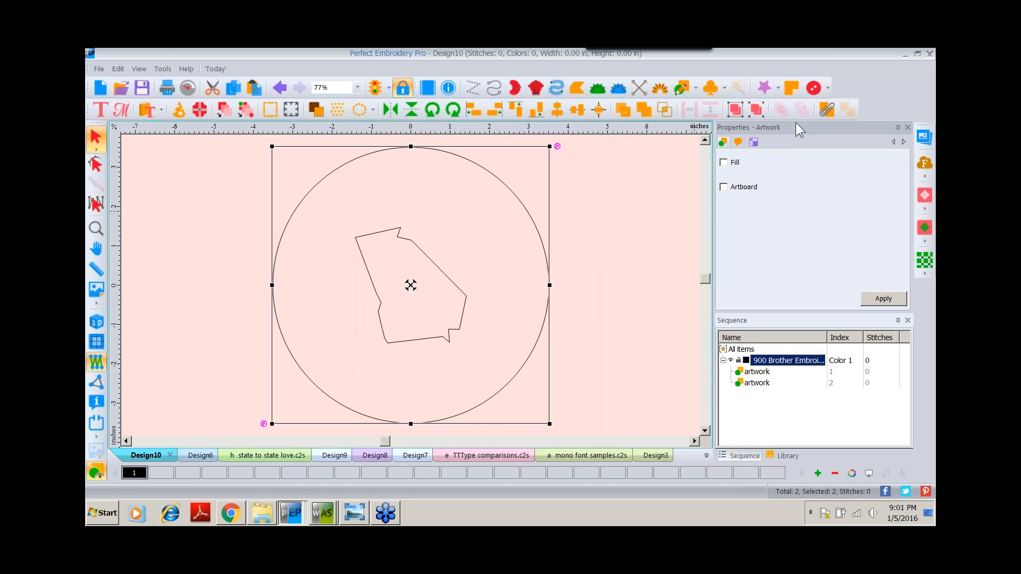
pyautogui.click(827, 111)
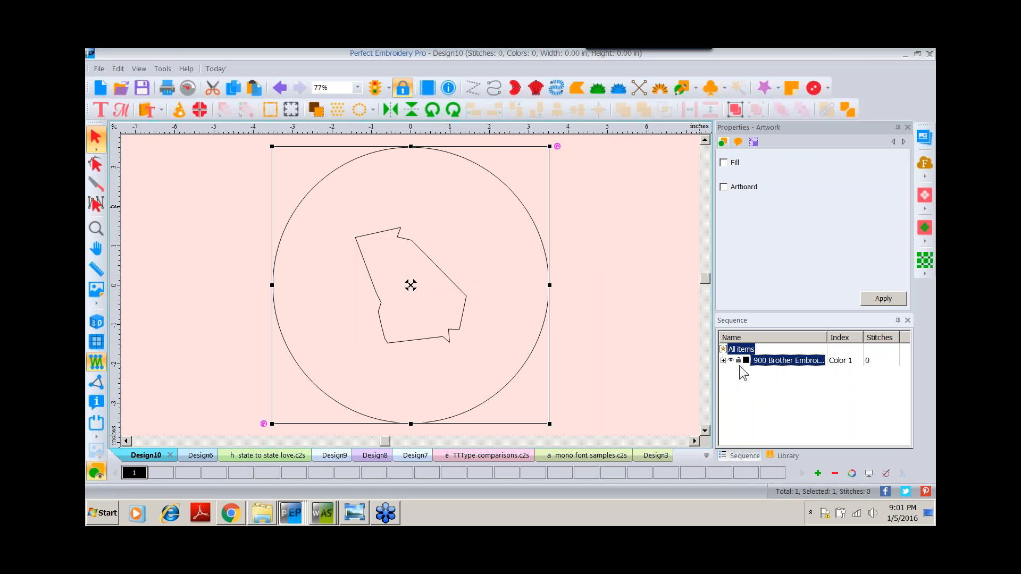
pyautogui.click(723, 360)
pyautogui.click(756, 372)
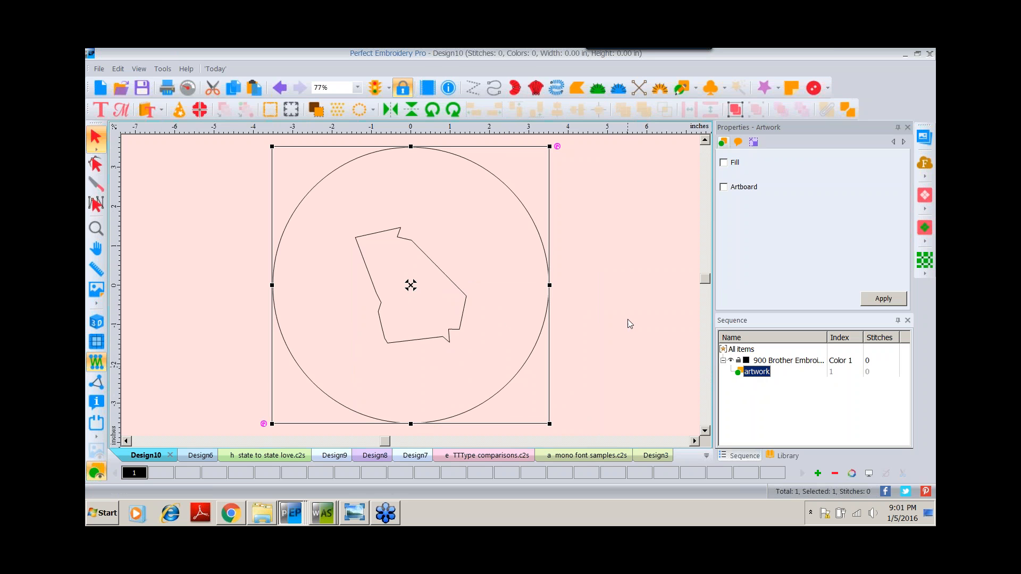
# Convert the combined artwork to a Fill with Georgia as a cutout and display it in 3D
pyautogui.rightClick(434, 278)
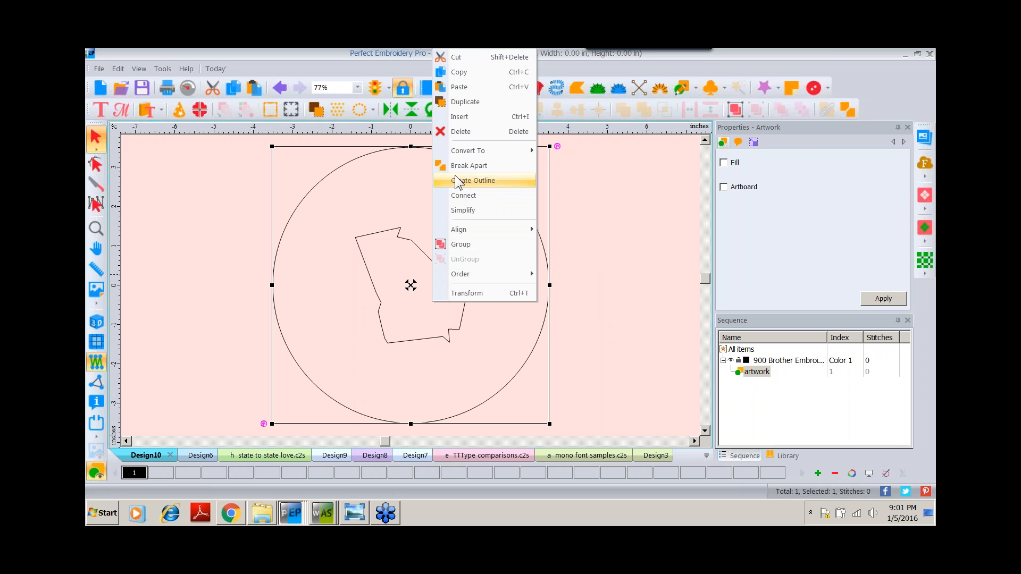
pyautogui.moveTo(459, 157)
pyautogui.click(569, 195)
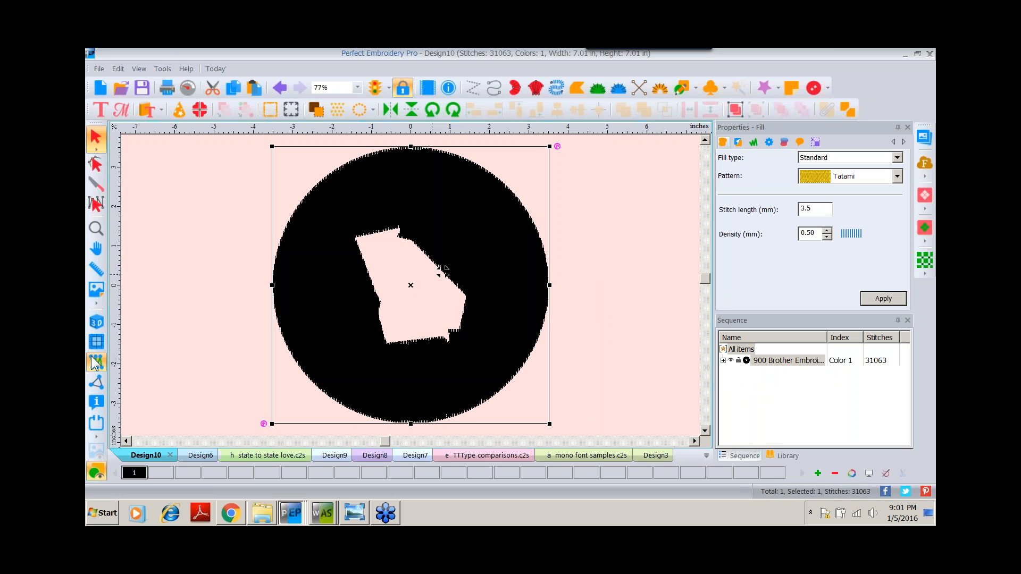
pyautogui.click(97, 324)
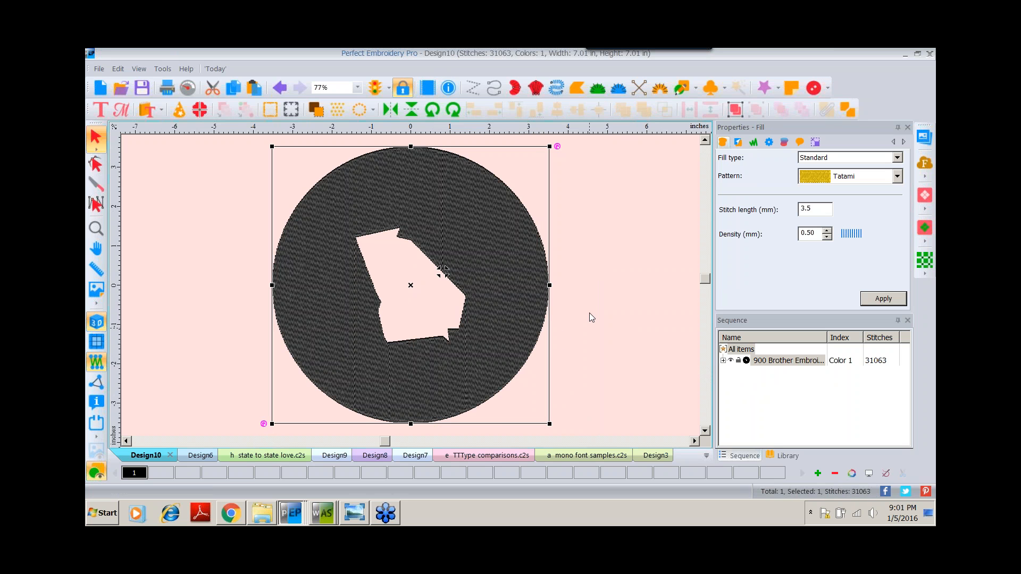
# Switch to Windows Photo Viewer to compare with the HOME sample that has a state cutout in its O
pyautogui.click(355, 513)
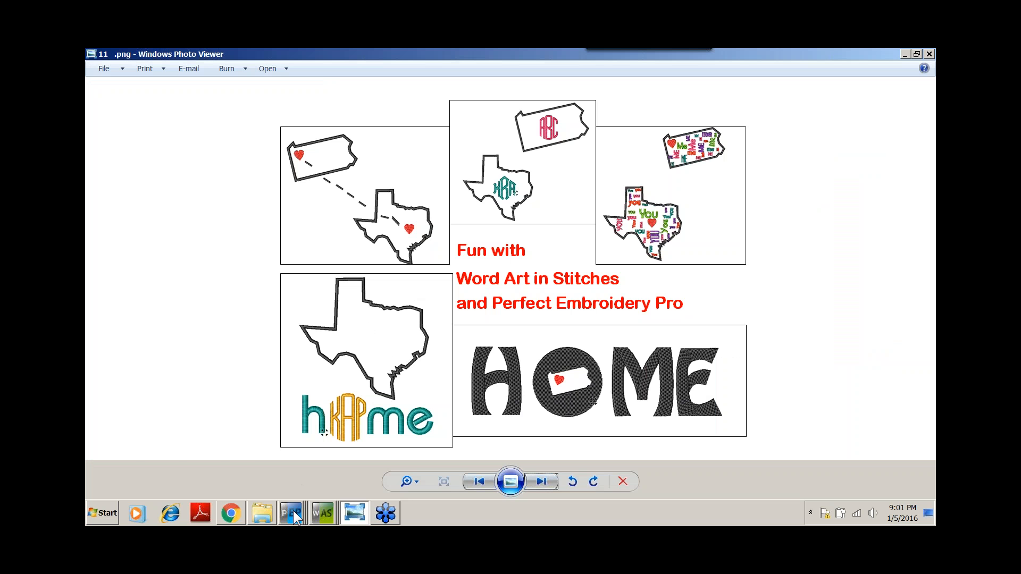
# Switch to Word Art in Stitches and create a new blank design
pyautogui.moveTo(293, 511)
pyautogui.click(320, 510)
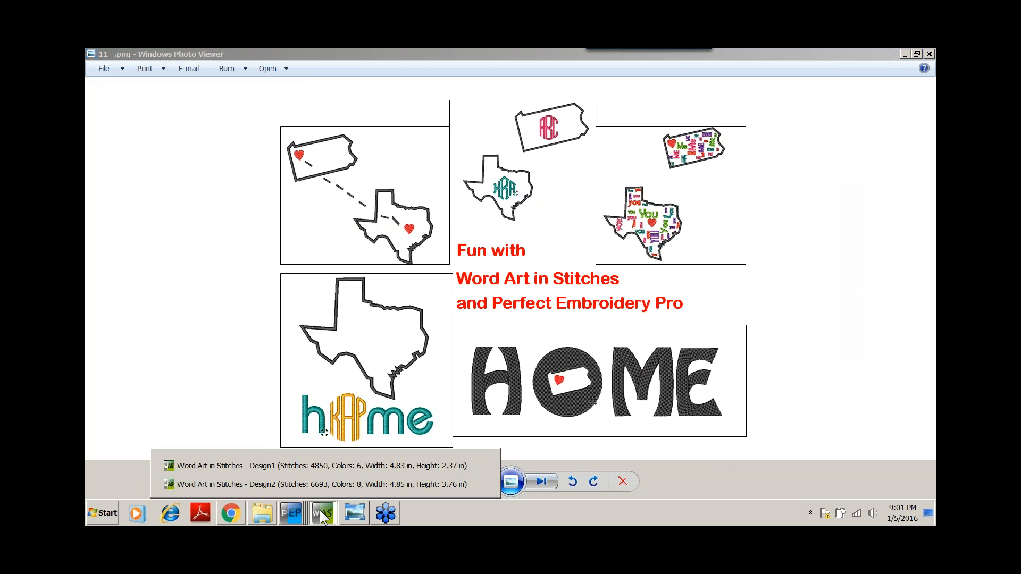
pyautogui.click(320, 484)
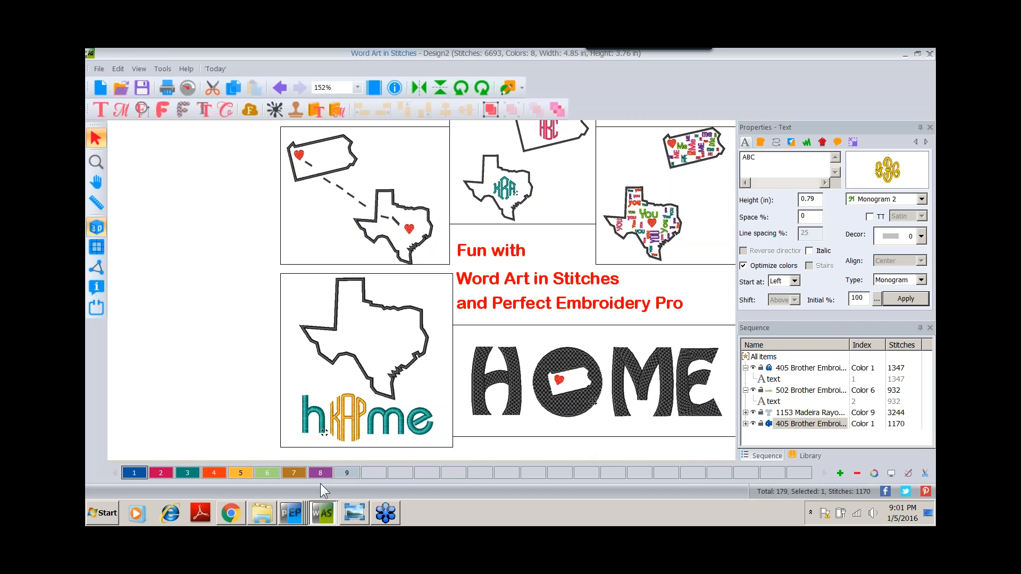
pyautogui.hotkey('ctrl', 'n')
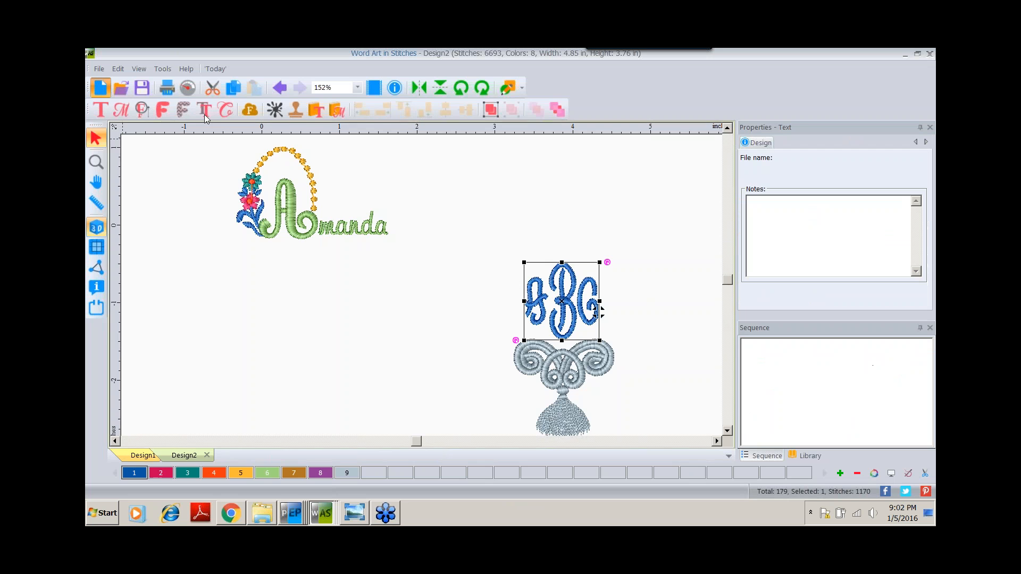
# Browse the state shapes available for Bubble Text, and close it without adding anything
pyautogui.click(250, 110)
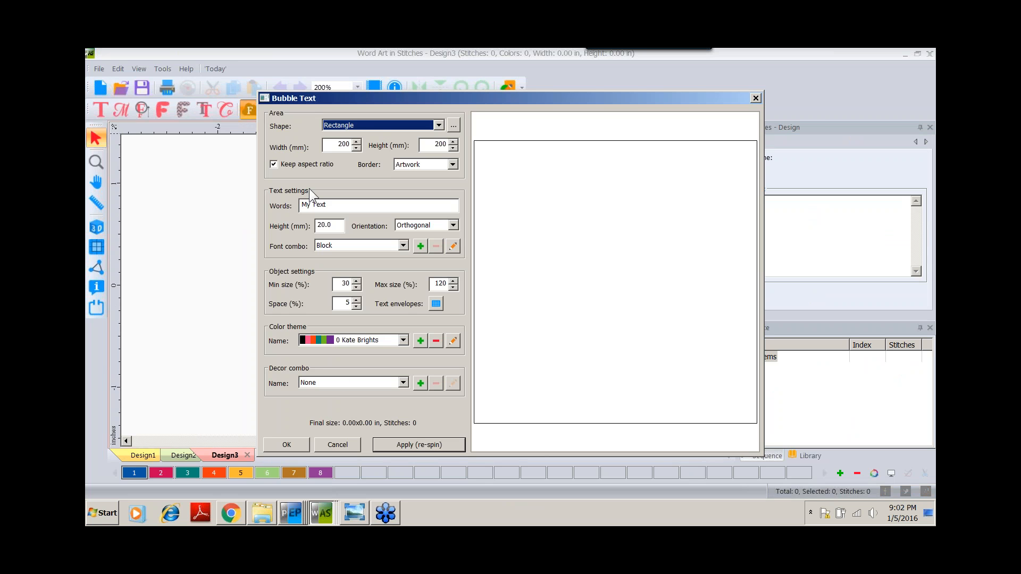
pyautogui.click(453, 127)
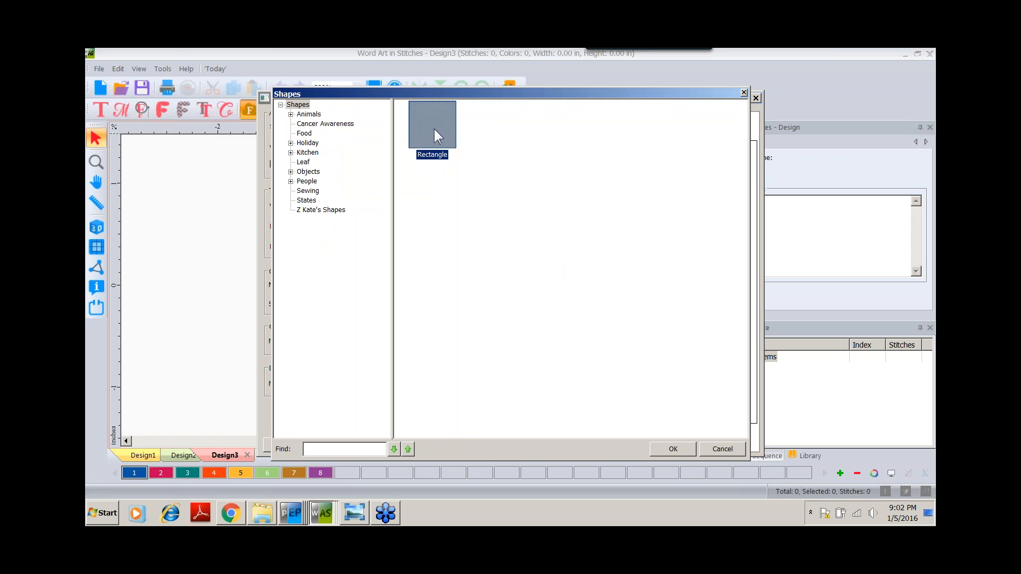
pyautogui.click(308, 200)
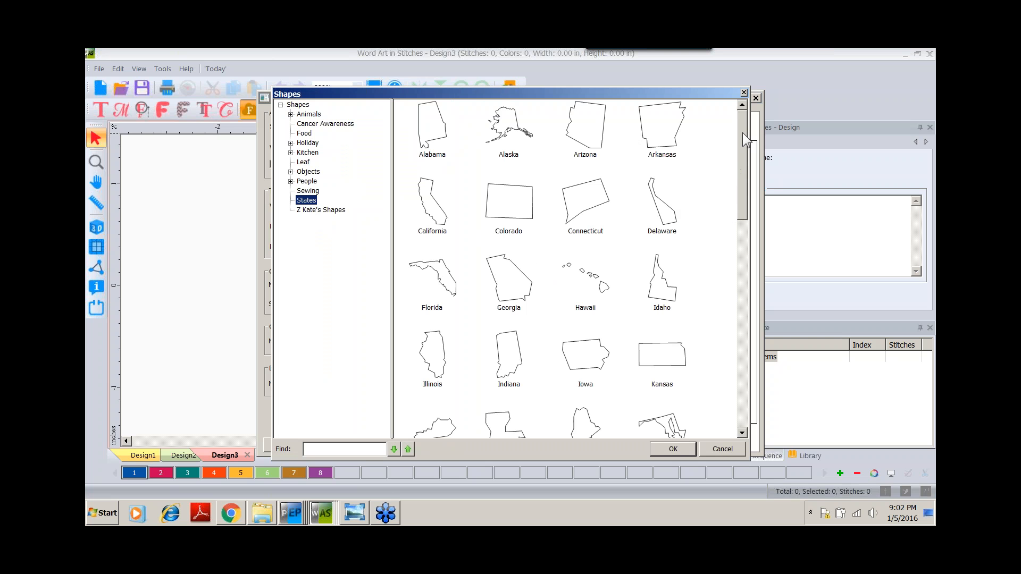
pyautogui.moveTo(742, 132); pyautogui.dragTo(720, 457)
pyautogui.click(719, 449)
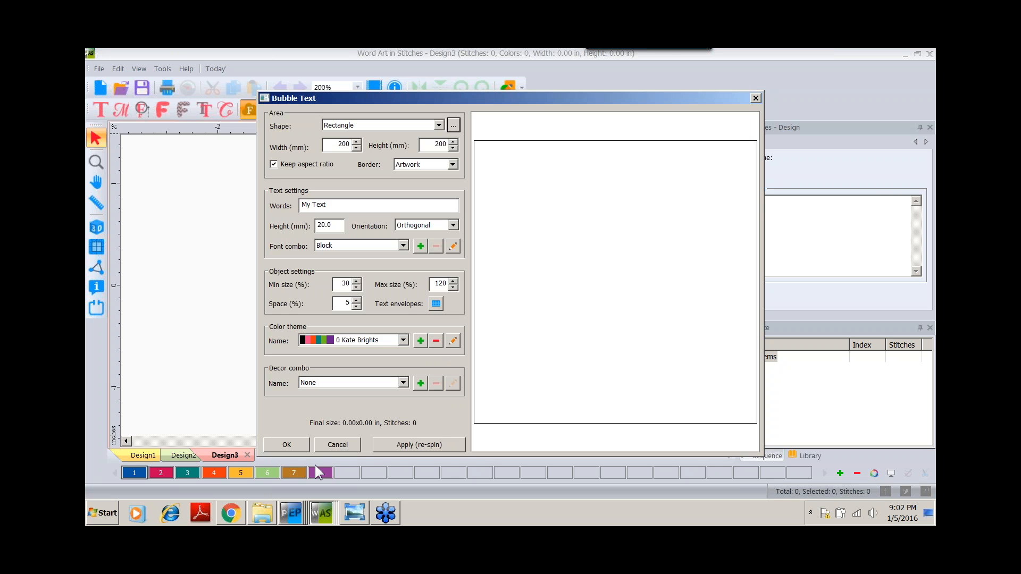
pyautogui.click(327, 445)
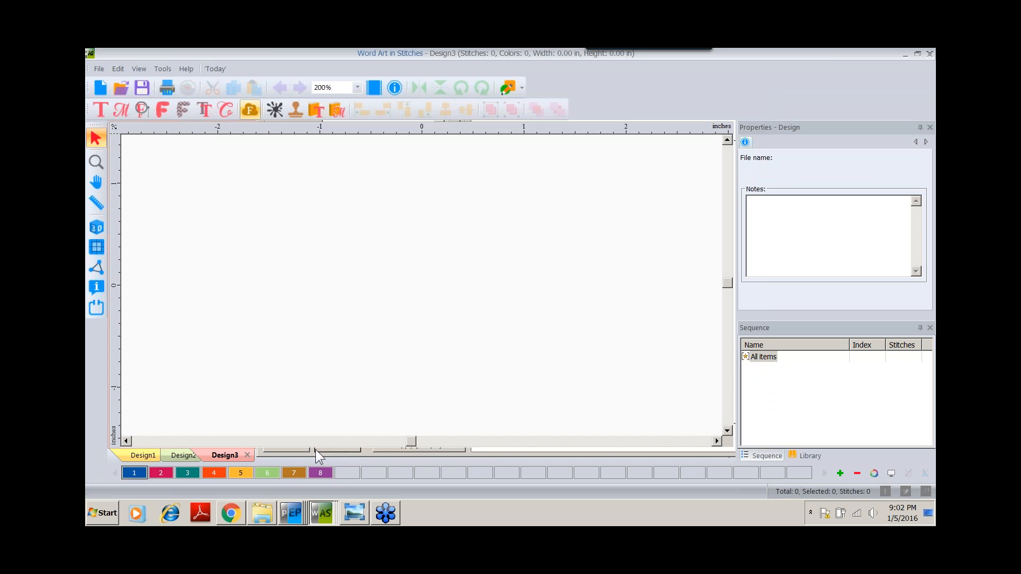
# Switch to Perfect Embroidery Pro and create a new blank design
pyautogui.click(292, 514)
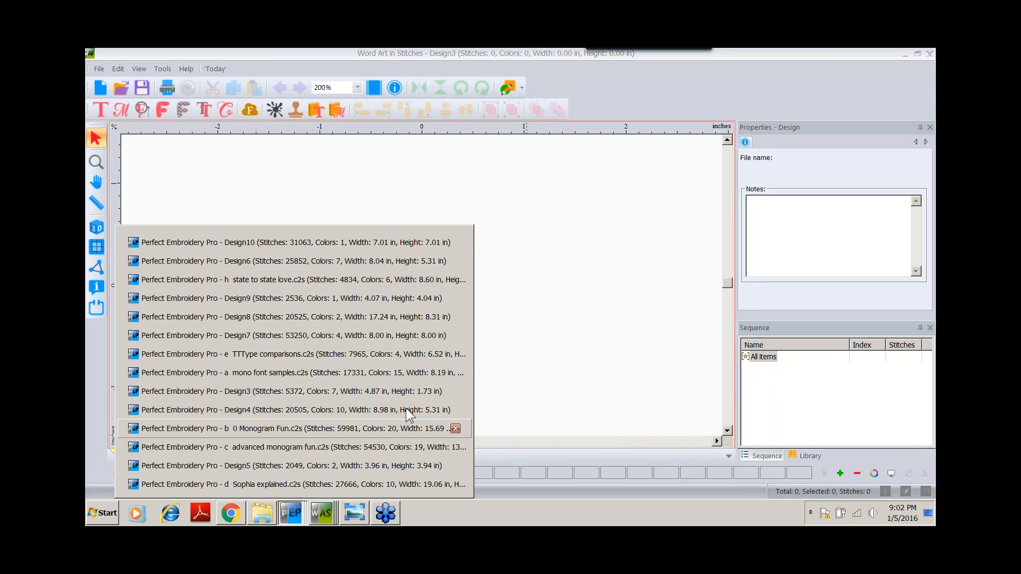
pyautogui.click(219, 485)
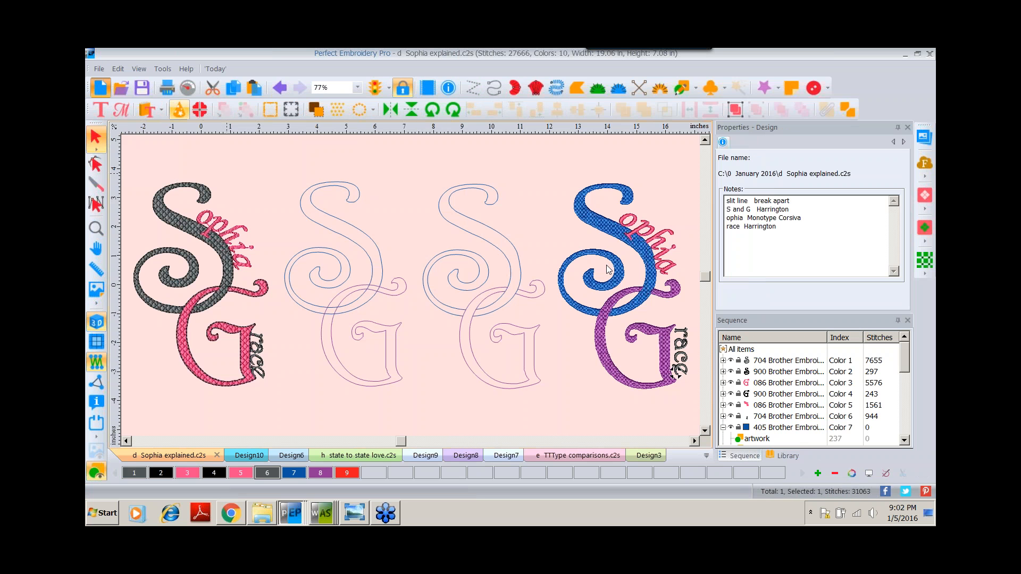
pyautogui.hotkey('ctrl', 'n')
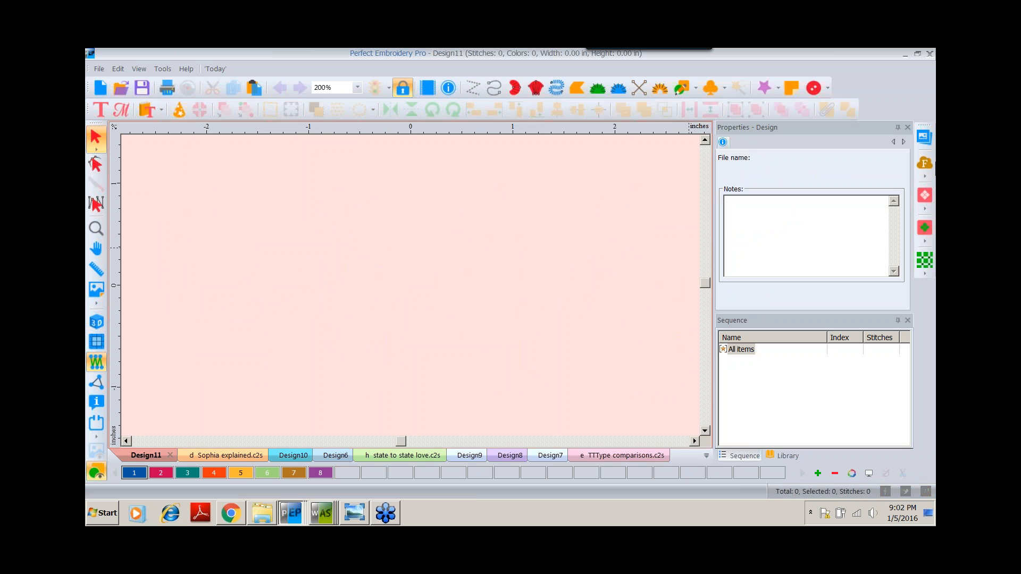
# Insert the Georgia outline from the States shapes as Bubble Text with an Artwork border, 194 mm wide and 200 mm high, and deselect it
pyautogui.click(927, 163)
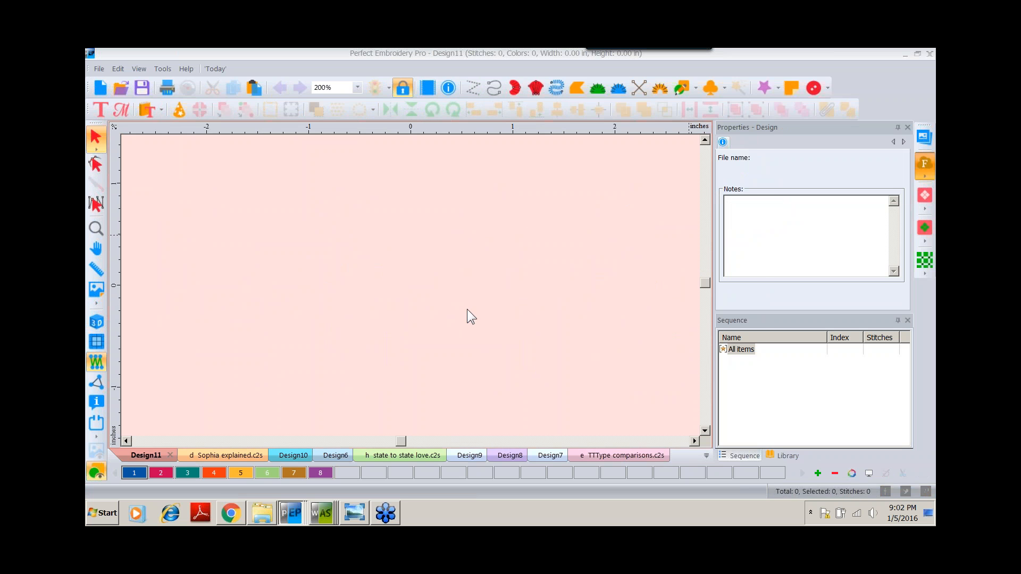
pyautogui.click(454, 126)
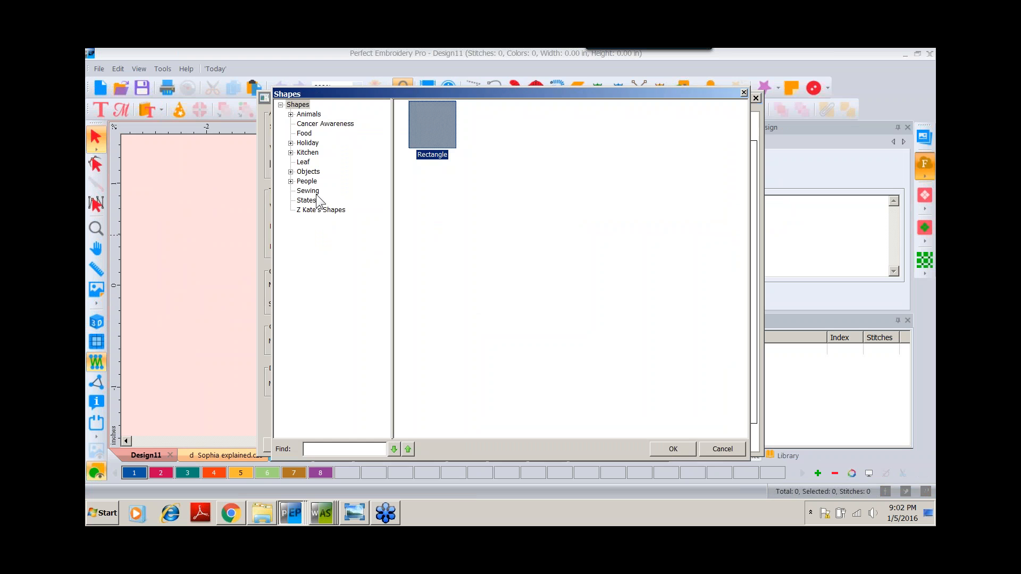
pyautogui.click(307, 200)
pyautogui.doubleClick(524, 296)
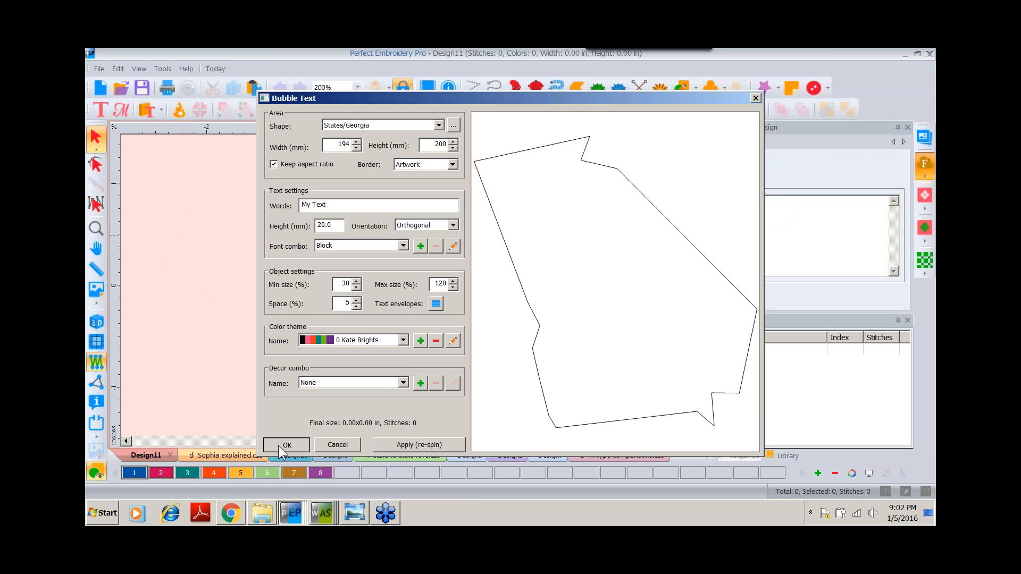
pyautogui.click(280, 445)
pyautogui.click(198, 284)
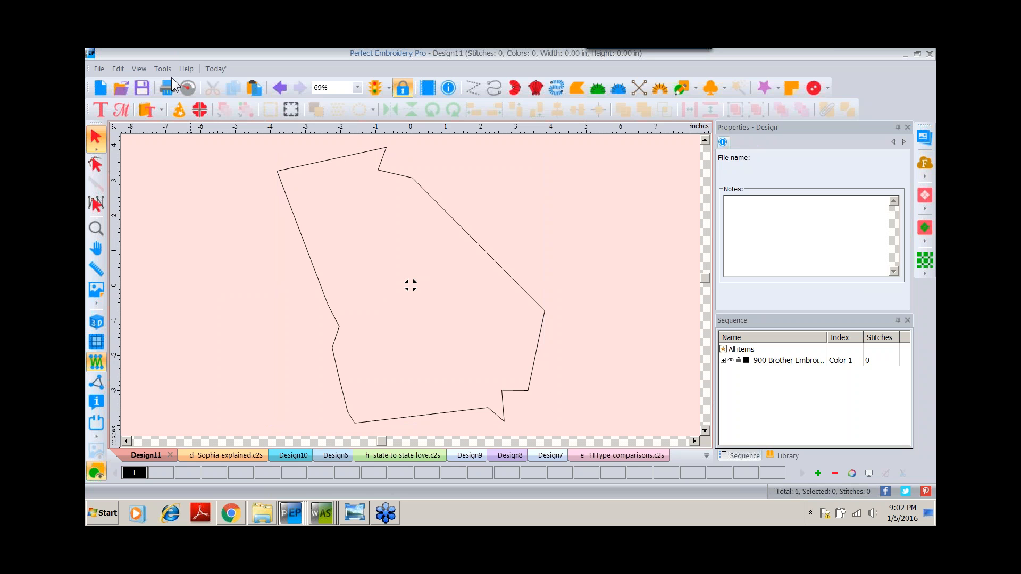
# Check the program's version information and close it
pyautogui.click(449, 88)
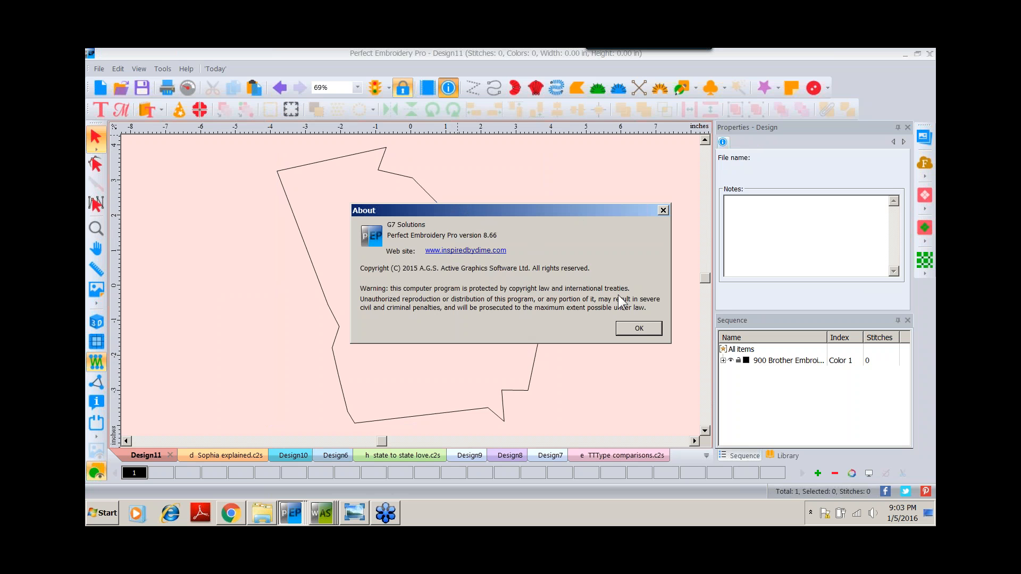
pyautogui.click(648, 327)
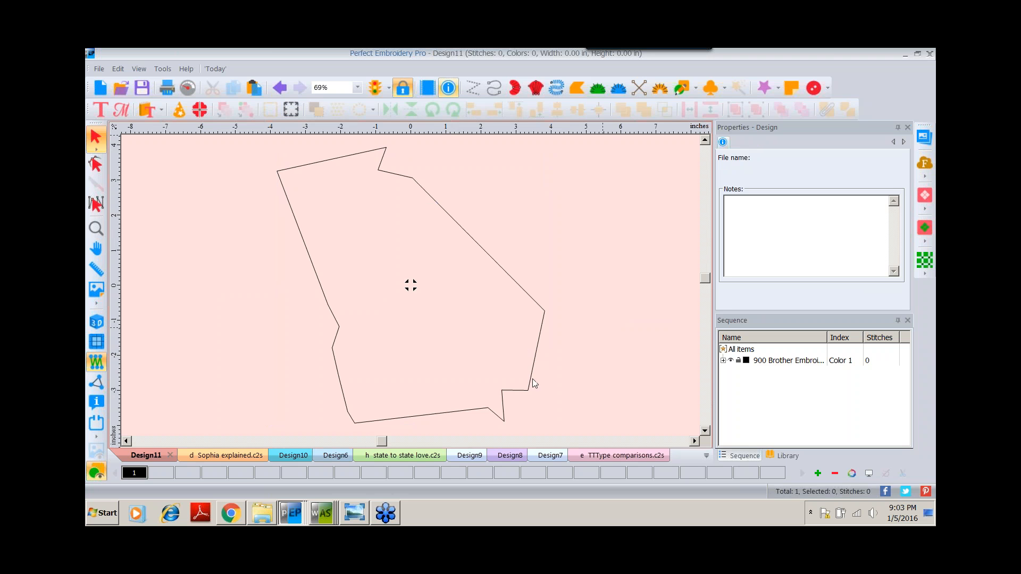
# Switch to Windows Photo Viewer and show the next image, the monogram inspiration collage
pyautogui.click(355, 515)
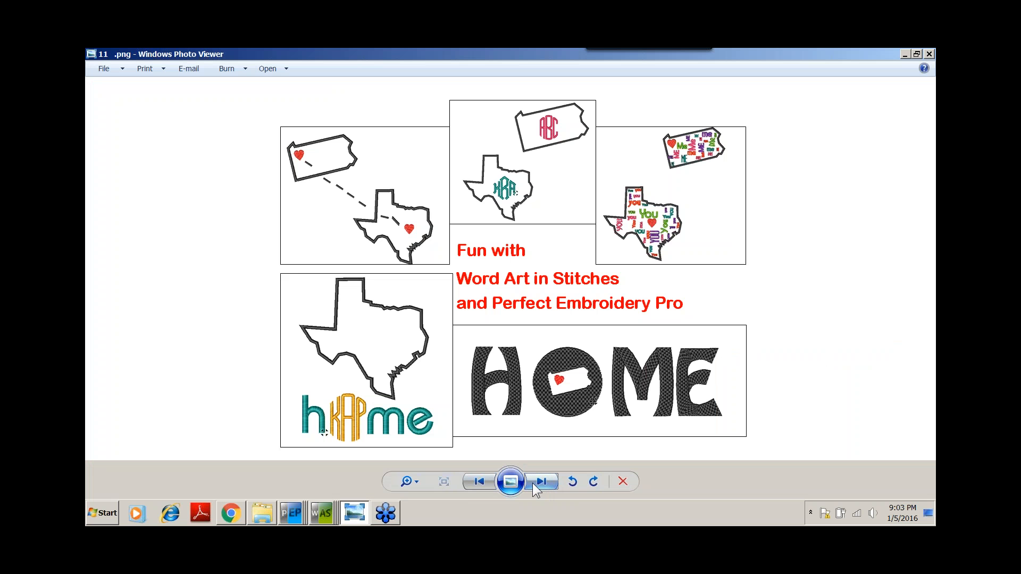
pyautogui.click(536, 486)
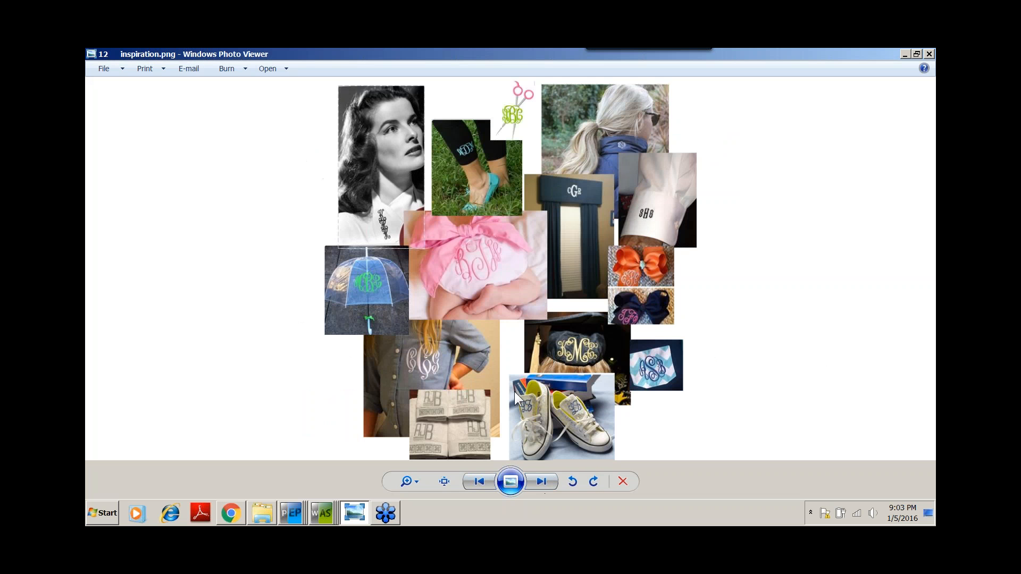